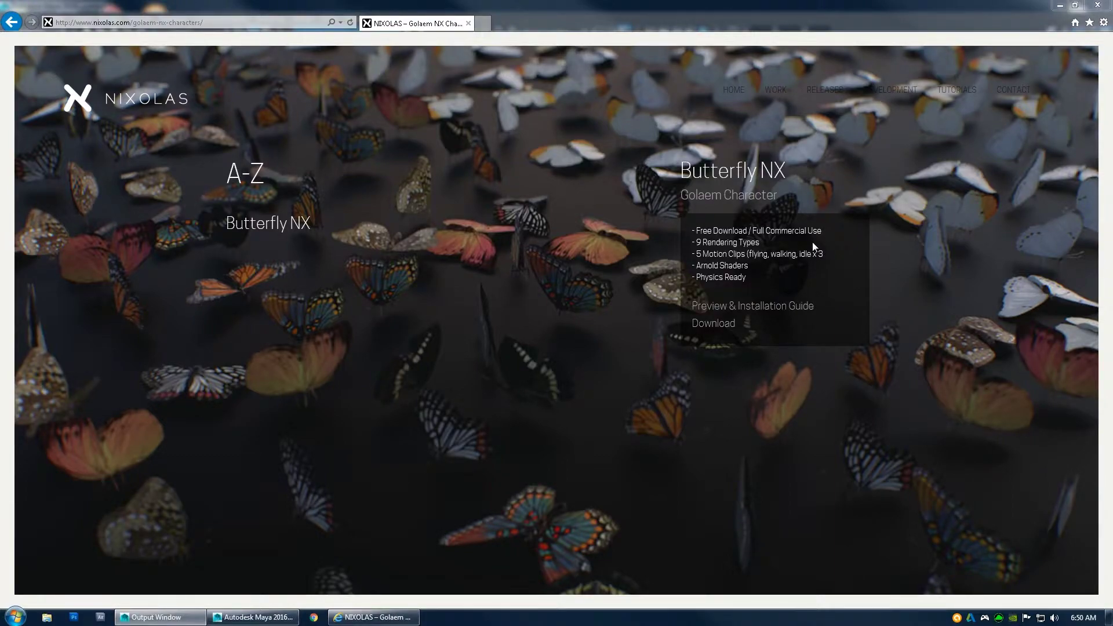
Review the Butterfly NX feature list covering rendering types, motion clips, Arnold shaders and physics readiness.
{"action": "left_click", "coordinate": [231, 175]}
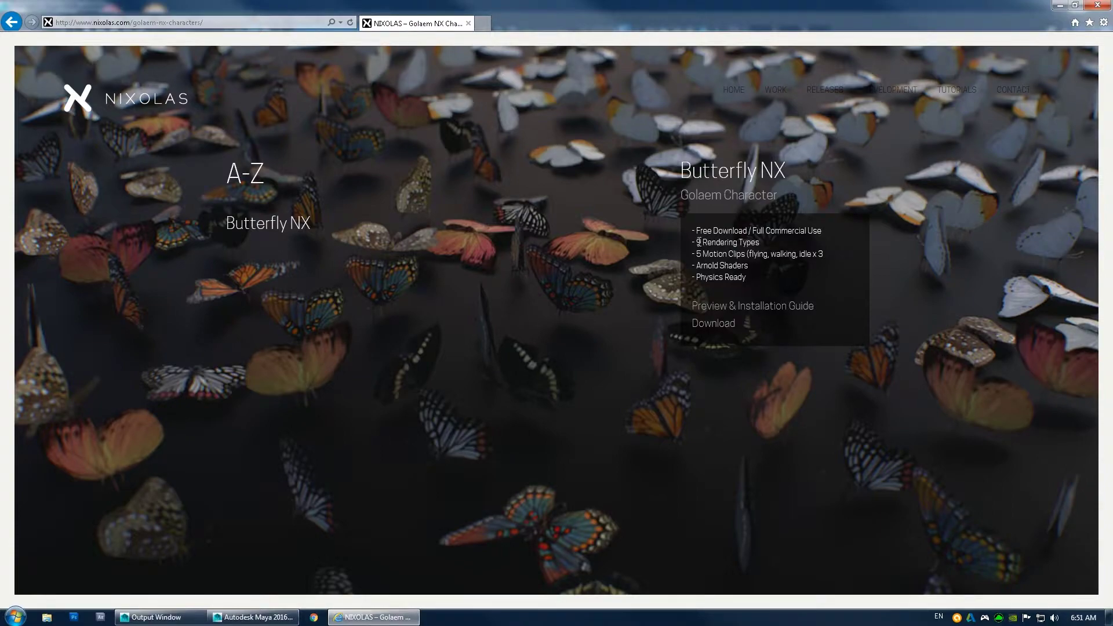
{"action": "left_click_drag", "start_coordinate": [705, 239], "coordinate": [823, 255]}
{"action": "left_click", "coordinate": [761, 246]}
{"action": "left_click", "coordinate": [764, 254]}
{"action": "left_click_drag", "start_coordinate": [697, 266], "coordinate": [741, 272]}
{"action": "left_click", "coordinate": [734, 271]}
{"action": "left_click_drag", "start_coordinate": [697, 276], "coordinate": [746, 279]}
{"action": "left_click", "coordinate": [717, 262]}
Download butterfly_NX.zip from the Butterfly NX page, open the archive directly and dismiss the WinRAR expiry notice.
{"action": "left_click", "coordinate": [713, 326]}
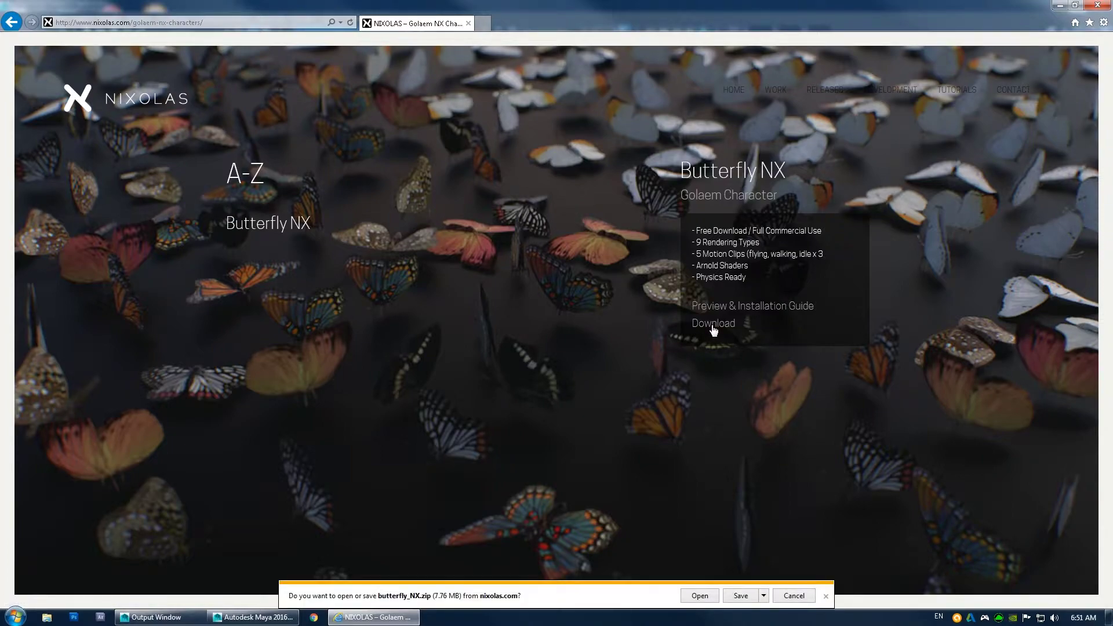
{"action": "left_click", "coordinate": [708, 596]}
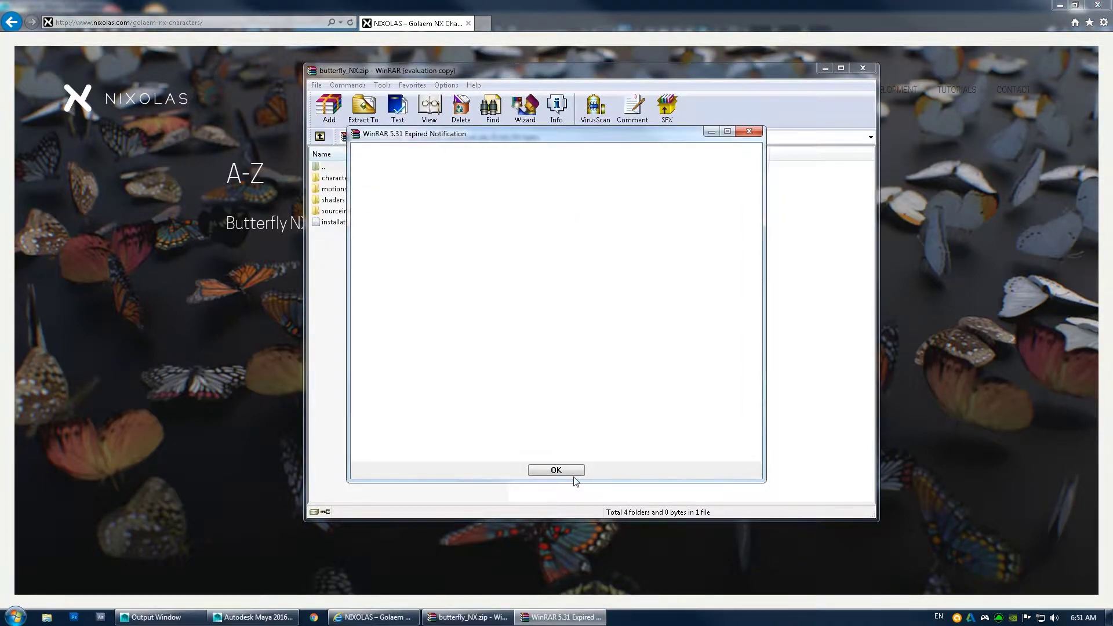
{"action": "left_click", "coordinate": [557, 470]}
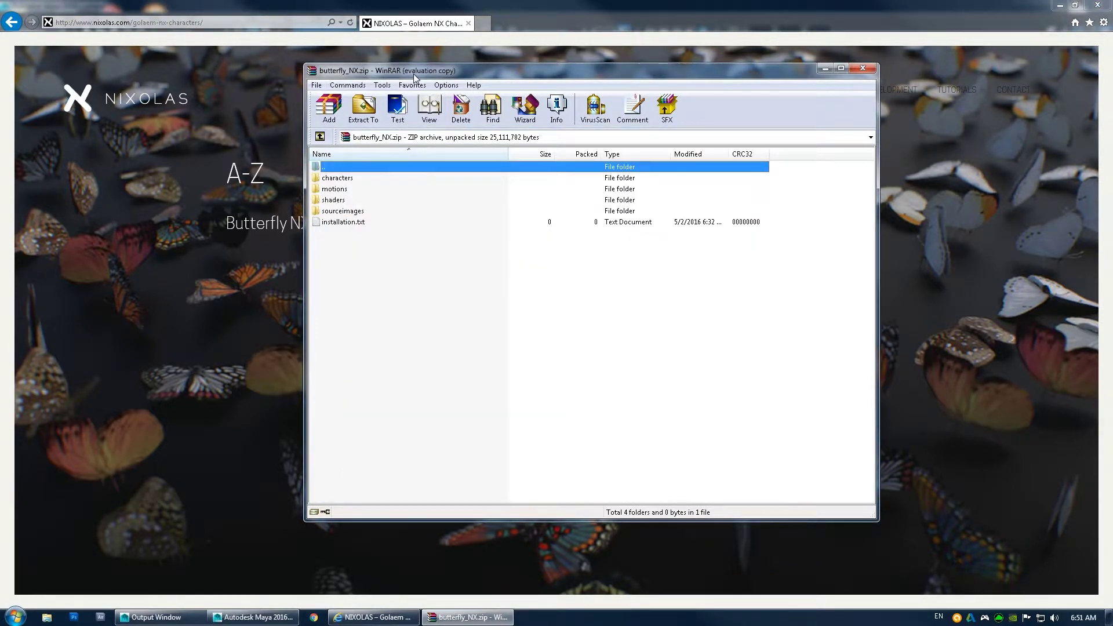
Open a file explorer window and arrange it beside the butterfly_NX.zip archive window.
{"action": "left_click_drag", "start_coordinate": [415, 77], "coordinate": [519, 104]}
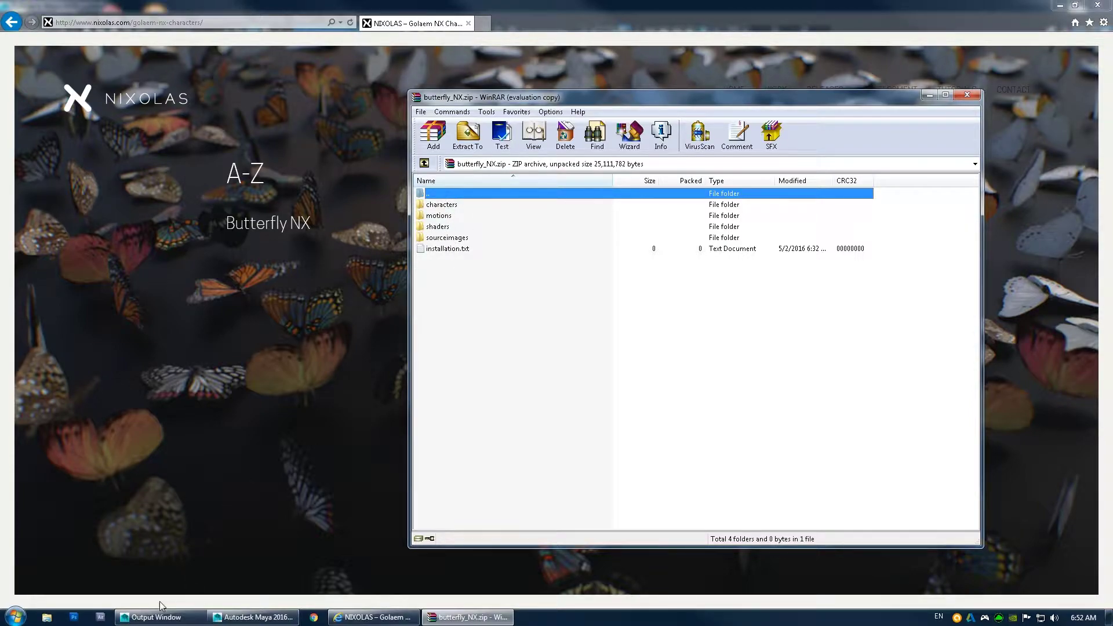
{"action": "left_click", "coordinate": [46, 617]}
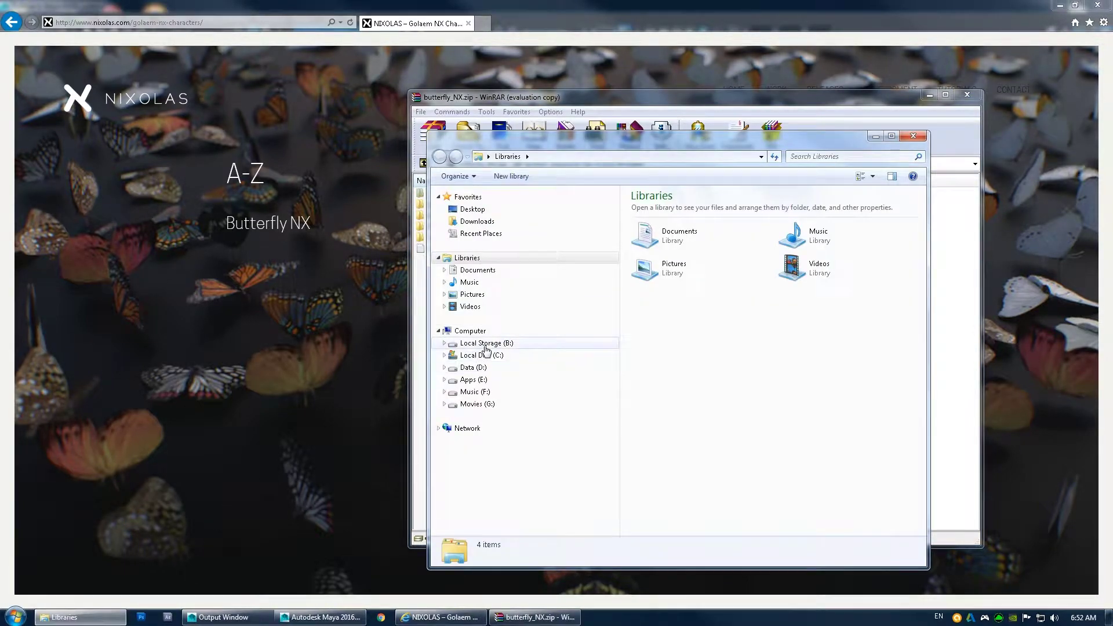
{"action": "left_click_drag", "start_coordinate": [540, 138], "coordinate": [353, 117]}
{"action": "left_click_drag", "start_coordinate": [489, 101], "coordinate": [602, 92]}
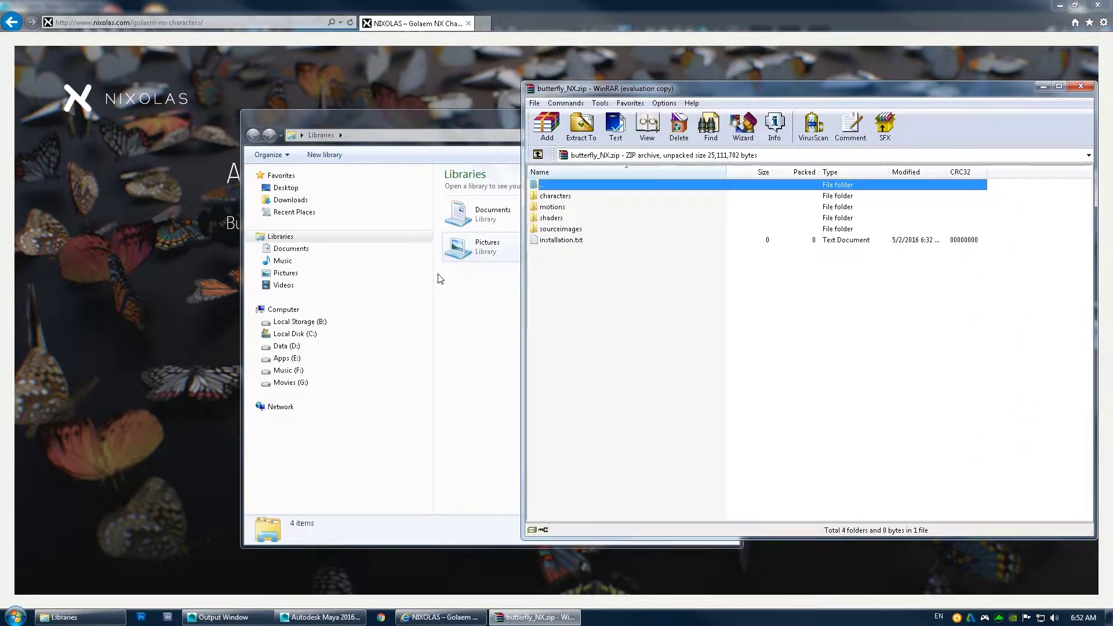
Browse to the Characters folder inside C:\Golaem.
{"action": "left_click", "coordinate": [295, 333]}
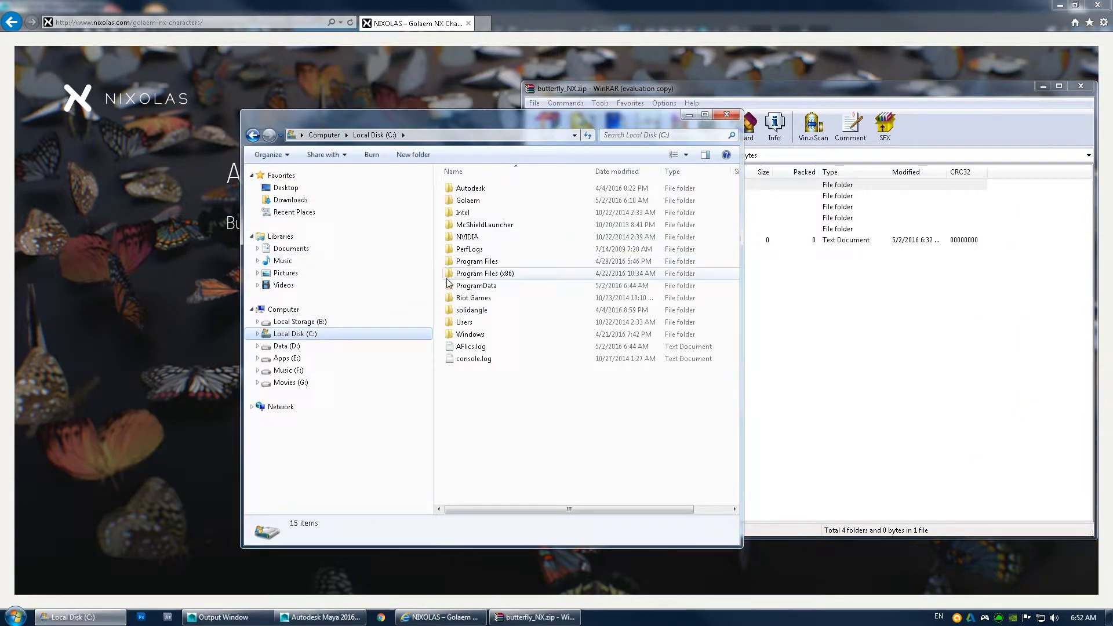
{"action": "double_click", "coordinate": [468, 200]}
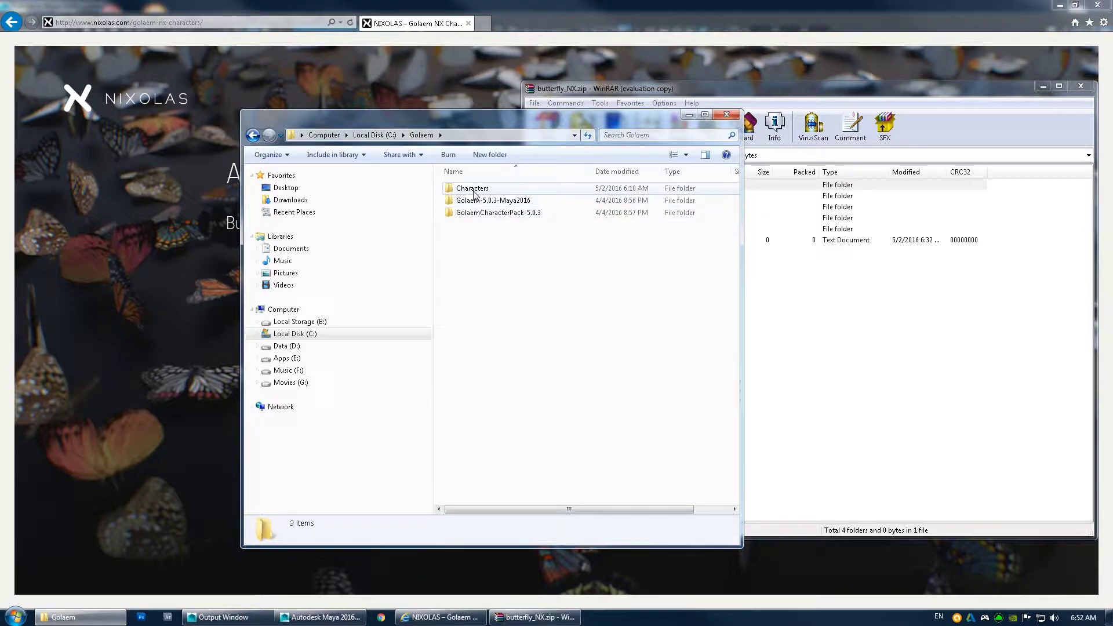
{"action": "left_click", "coordinate": [472, 190]}
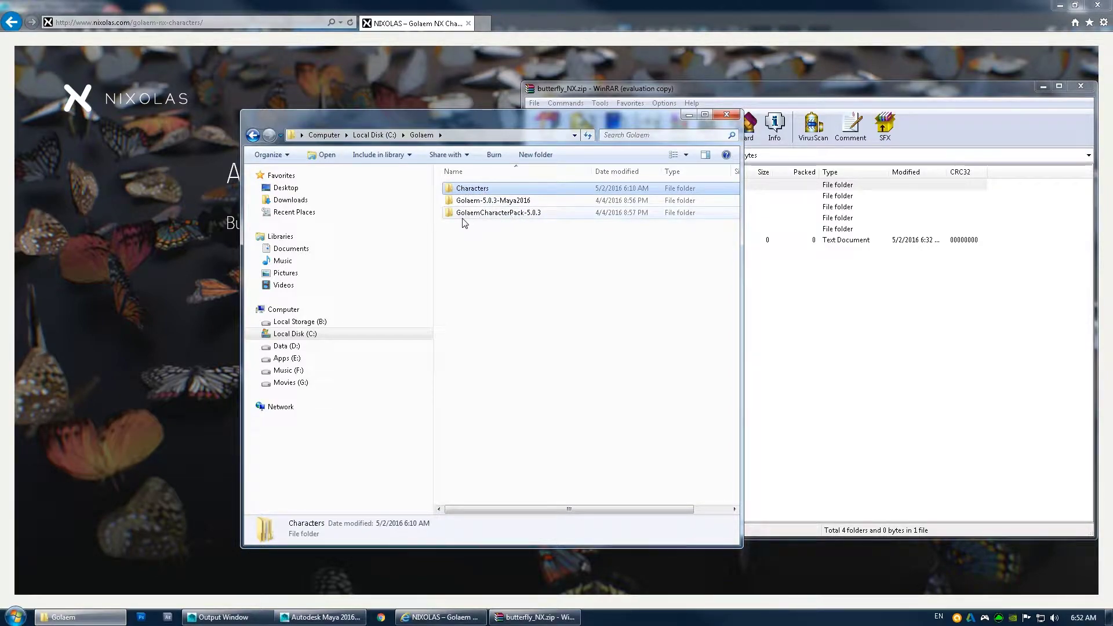
{"action": "double_click", "coordinate": [486, 213]}
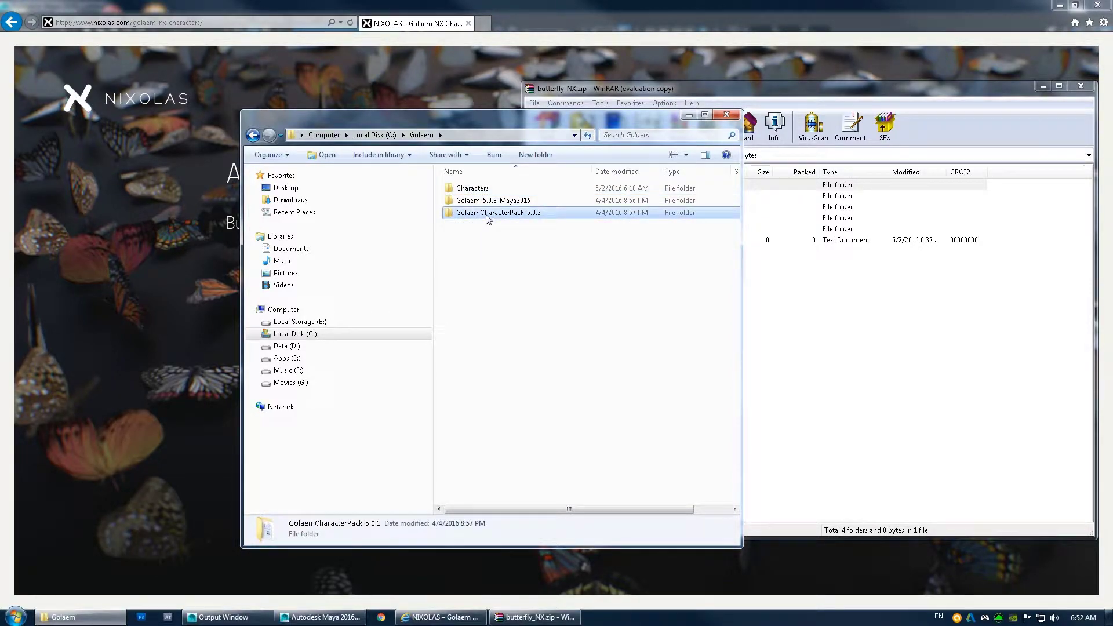
{"action": "key", "text": "BackSpace"}
{"action": "double_click", "coordinate": [451, 188]}
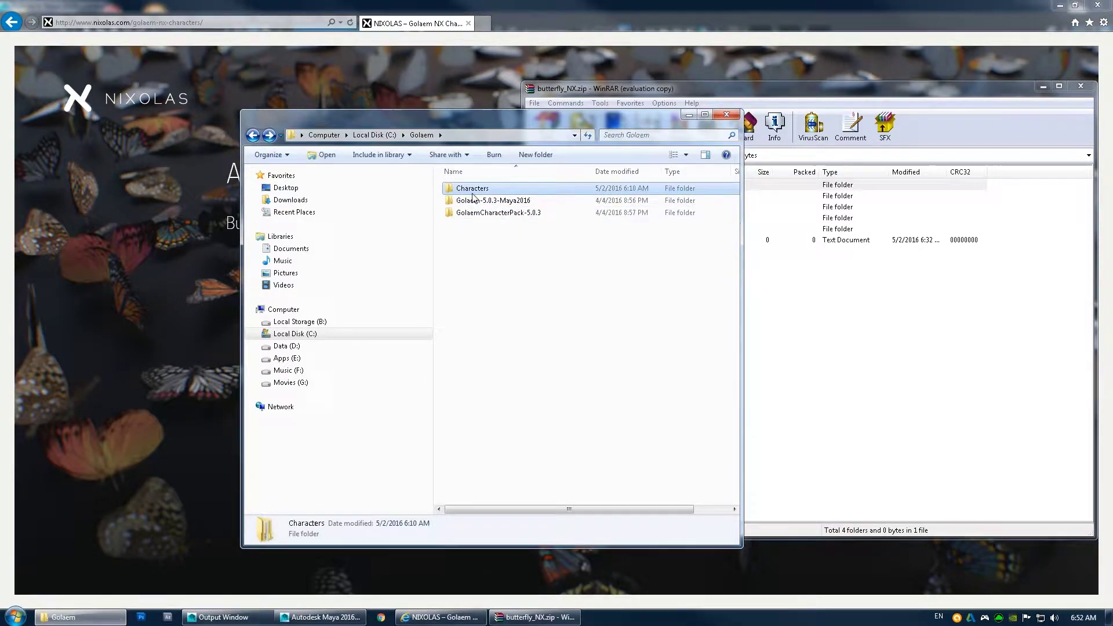
{"action": "double_click", "coordinate": [471, 189]}
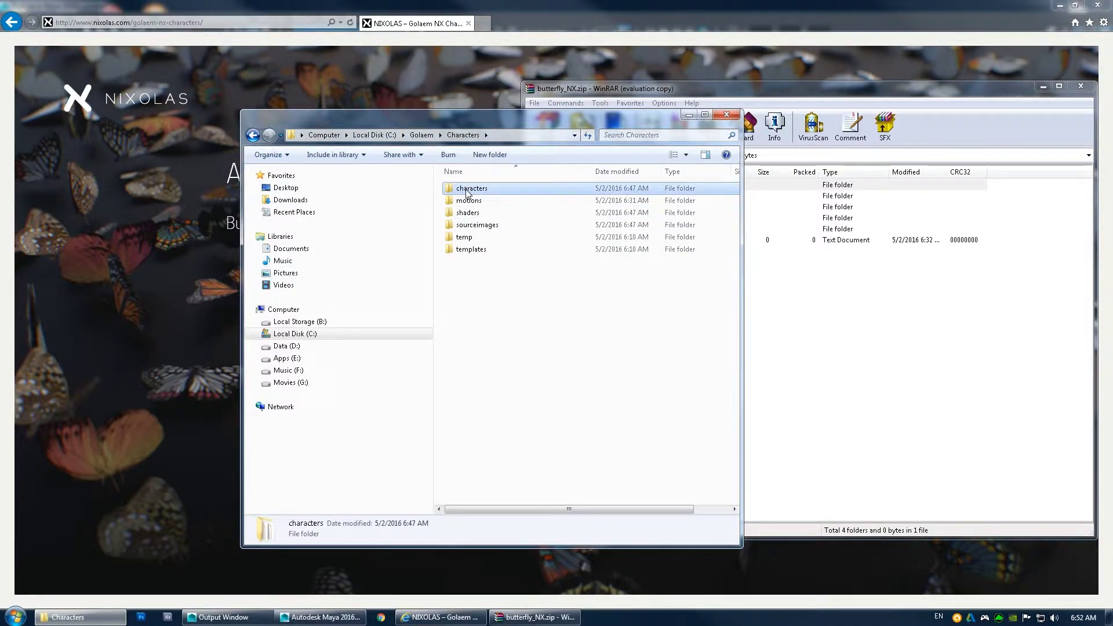
Examine the contents of the characters, motions, shaders and sourceimages subfolders of C:\Golaem\Characters.
{"action": "key", "text": "BackSpace"}
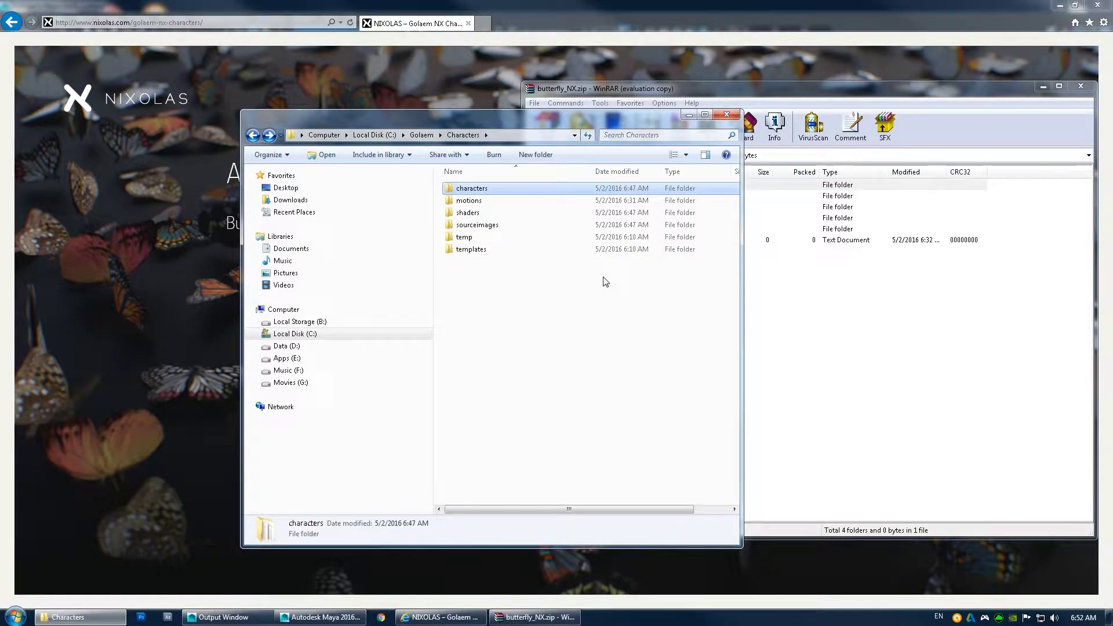
{"action": "double_click", "coordinate": [486, 191]}
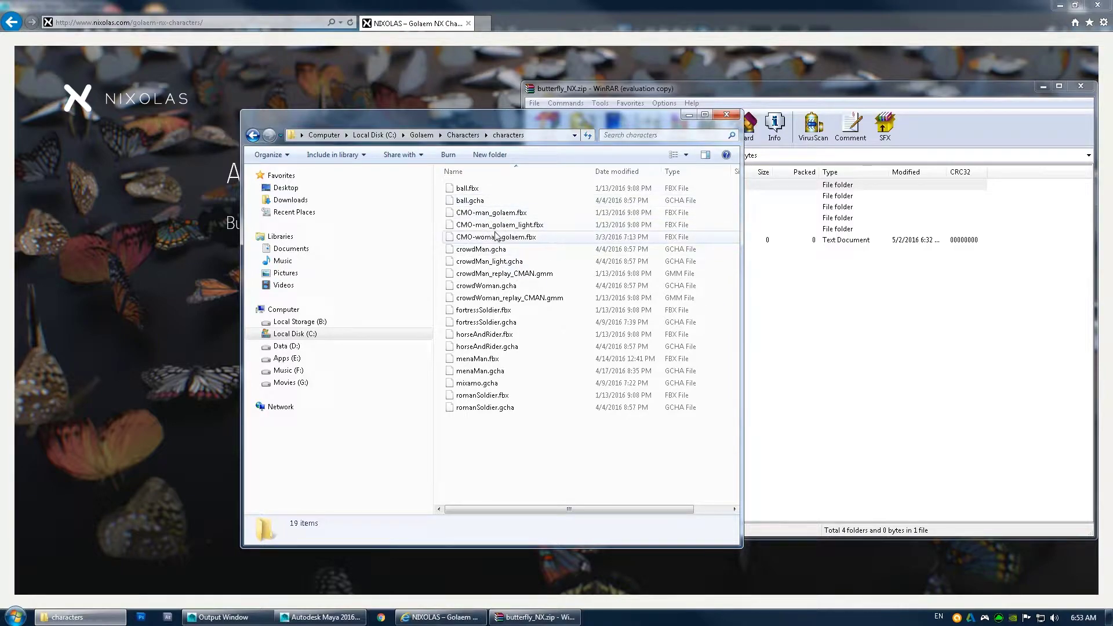
{"action": "key", "text": "BackSpace"}
{"action": "left_click", "coordinate": [471, 212]}
{"action": "double_click", "coordinate": [474, 201]}
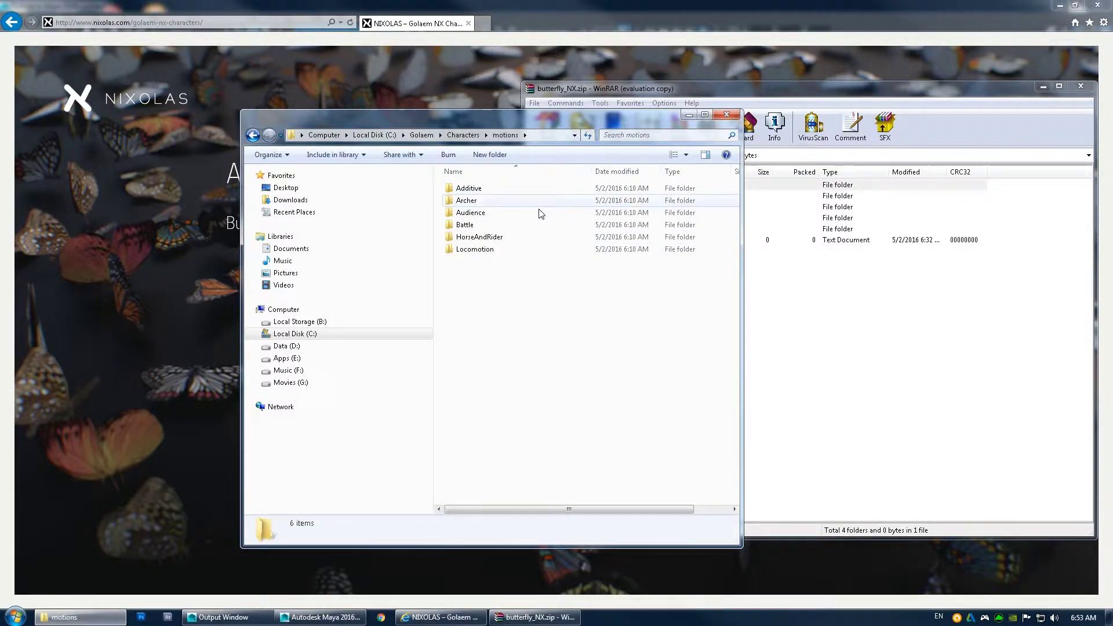
{"action": "key", "text": "BackSpace"}
{"action": "double_click", "coordinate": [468, 214]}
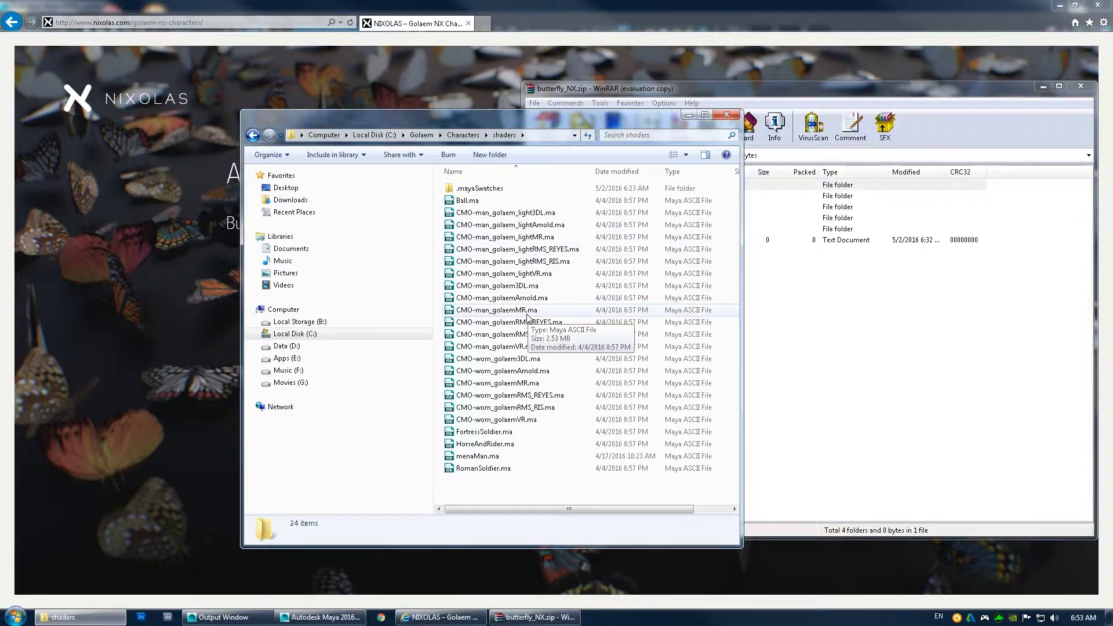
{"action": "key", "text": "BackSpace"}
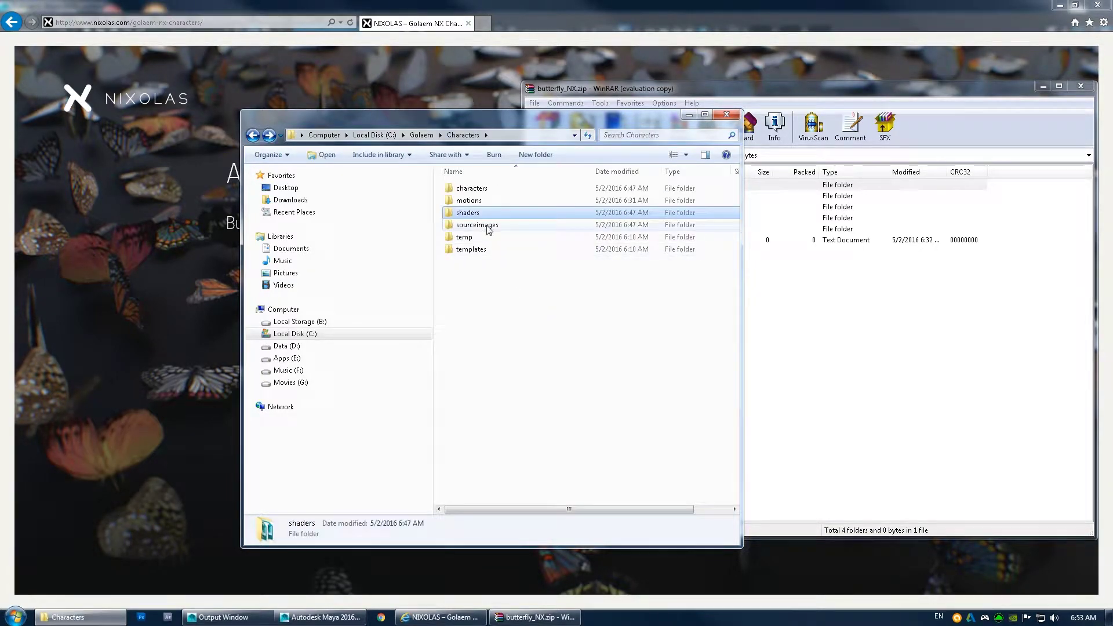
{"action": "key", "text": "Down"}
{"action": "key", "text": "Return"}
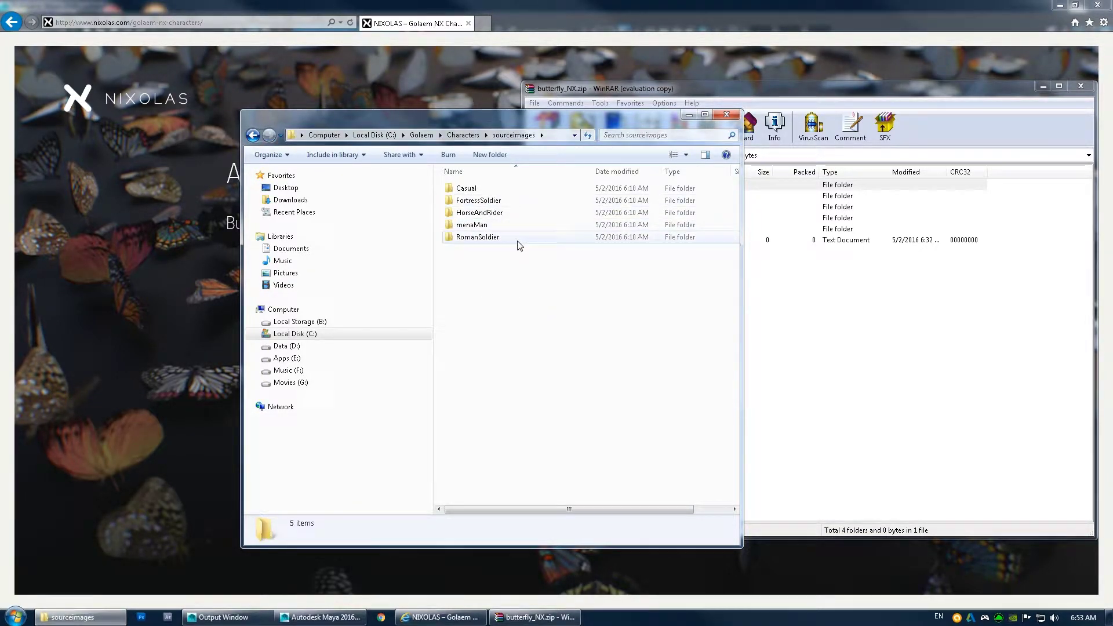
{"action": "key", "text": "BackSpace"}
Copy butterfly_NX.fbx and butterfly_NX.gcha from the archive's characters folder into C:\Golaem\Characters\characters and check that folder.
{"action": "left_click", "coordinate": [777, 329]}
{"action": "left_click", "coordinate": [497, 315]}
{"action": "left_click", "coordinate": [824, 283]}
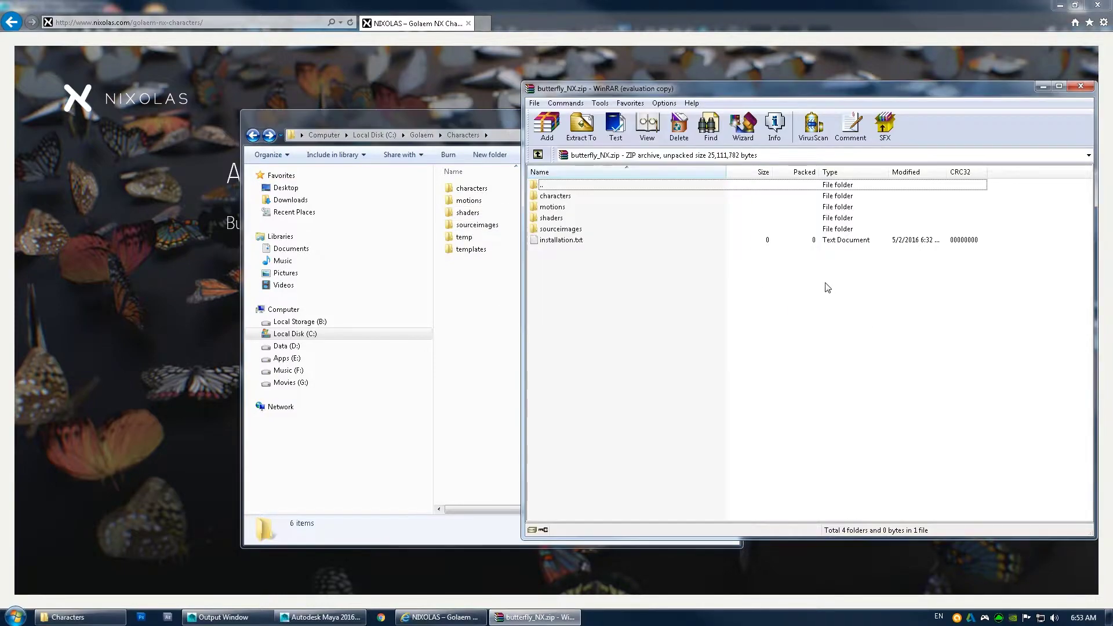
{"action": "double_click", "coordinate": [560, 196]}
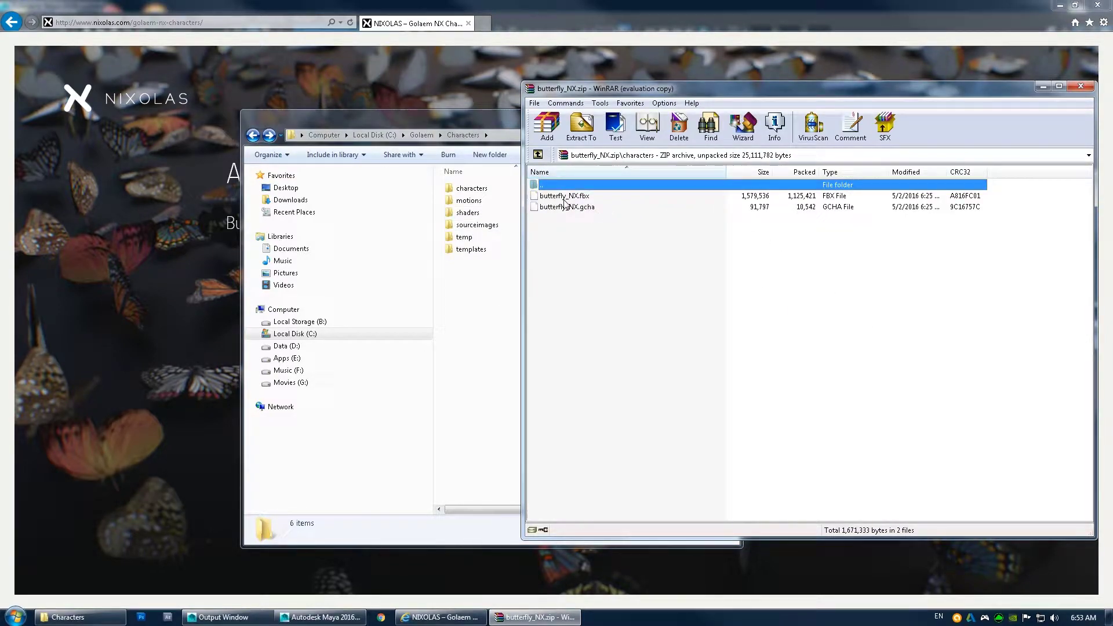
{"action": "double_click", "coordinate": [471, 188]}
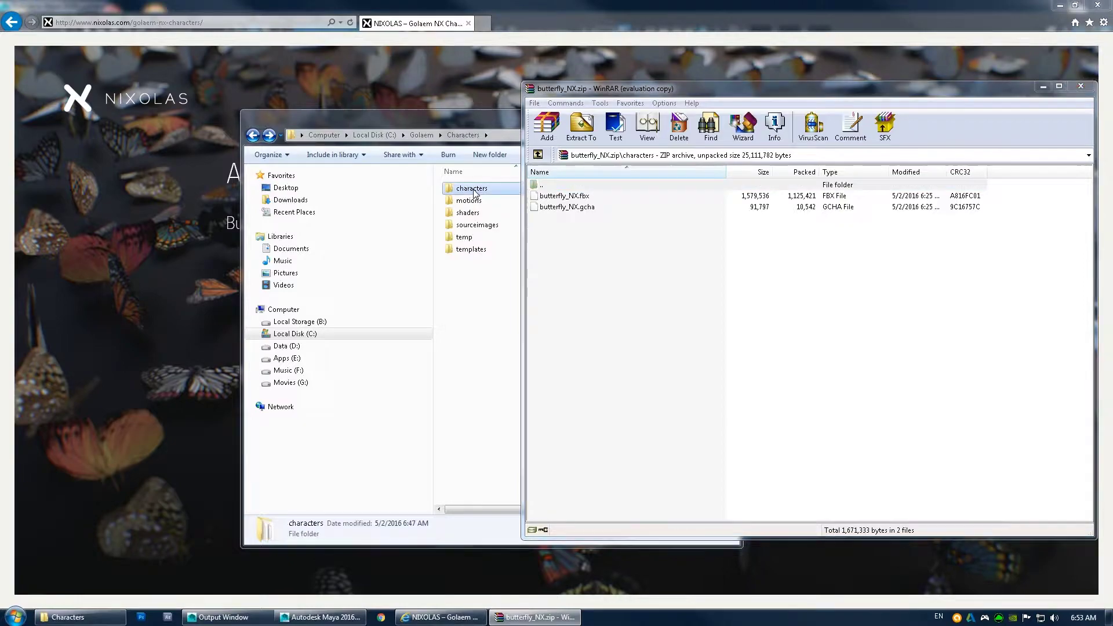
{"action": "left_click", "coordinate": [765, 272]}
{"action": "left_click_drag", "start_coordinate": [613, 248], "coordinate": [551, 190]}
{"action": "left_click_drag", "start_coordinate": [550, 197], "coordinate": [487, 452]}
{"action": "left_click", "coordinate": [521, 482]}
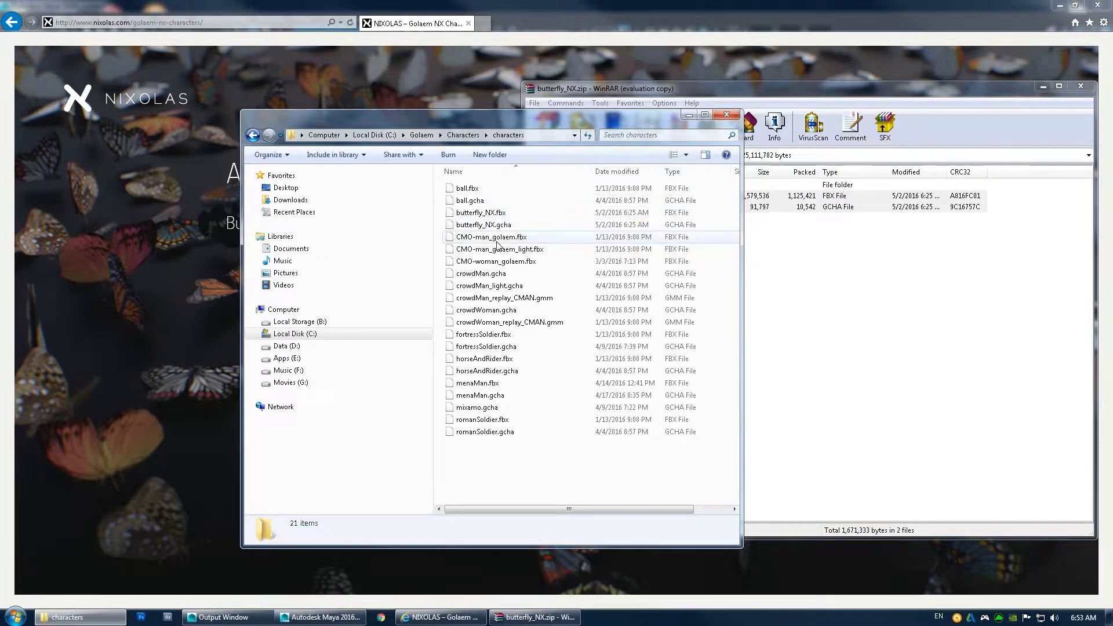
{"action": "key", "text": "BackSpace"}
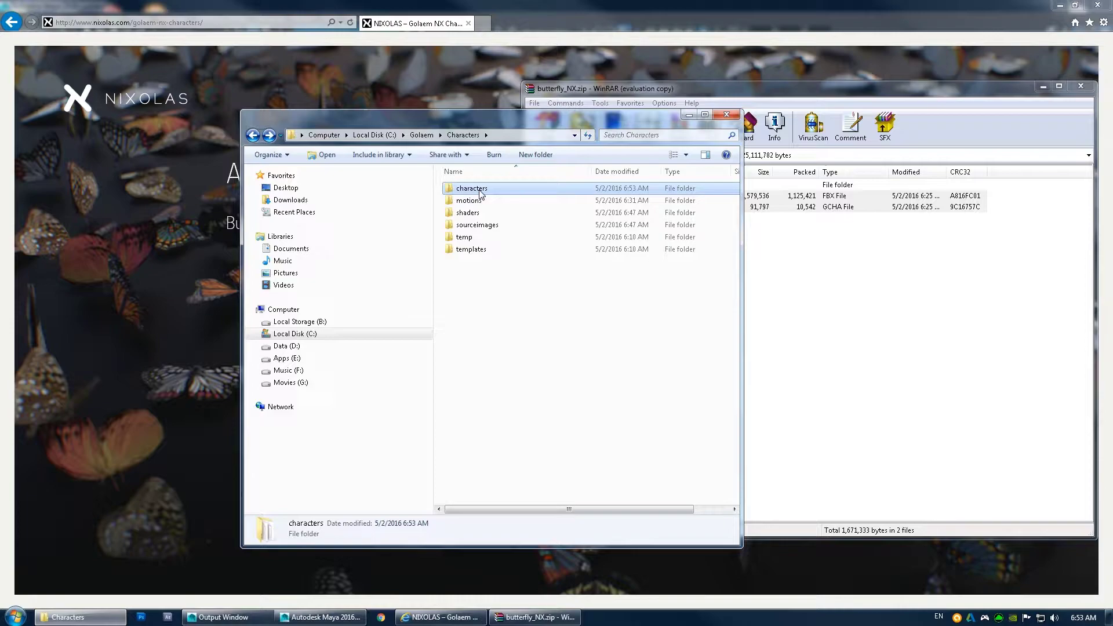
{"action": "double_click", "coordinate": [479, 188]}
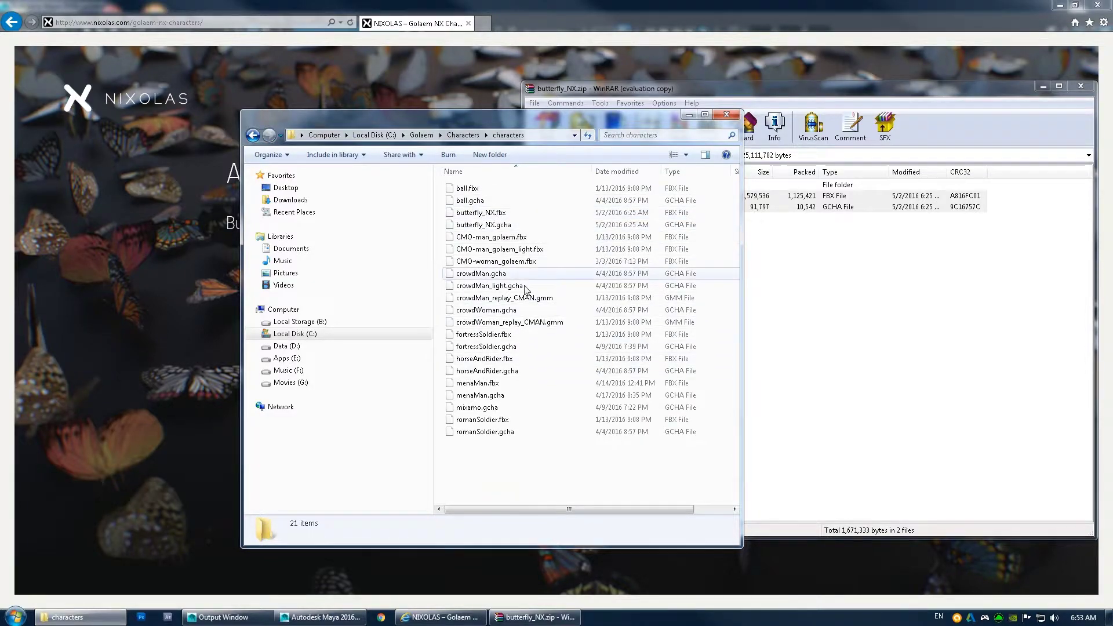
Copy the butterfly_NX folder from the archive's motions folder into C:\Golaem\Characters\motions and open the copy to check it.
{"action": "key", "text": "BackSpace"}
{"action": "left_click", "coordinate": [840, 266]}
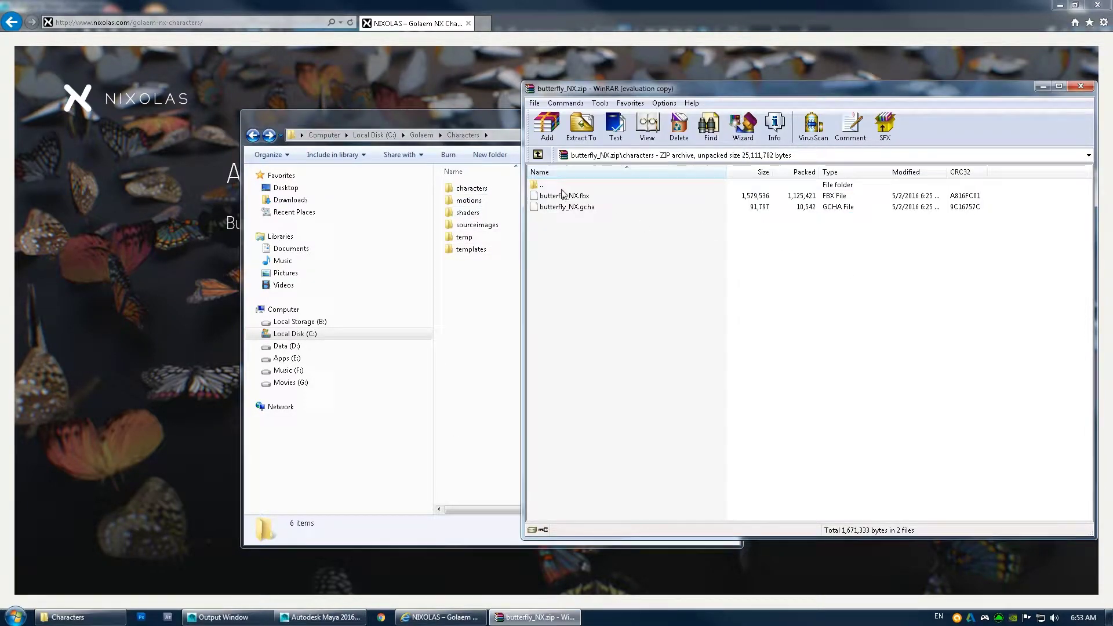
{"action": "key", "text": "BackSpace"}
{"action": "double_click", "coordinate": [503, 201]}
{"action": "left_click", "coordinate": [554, 207]}
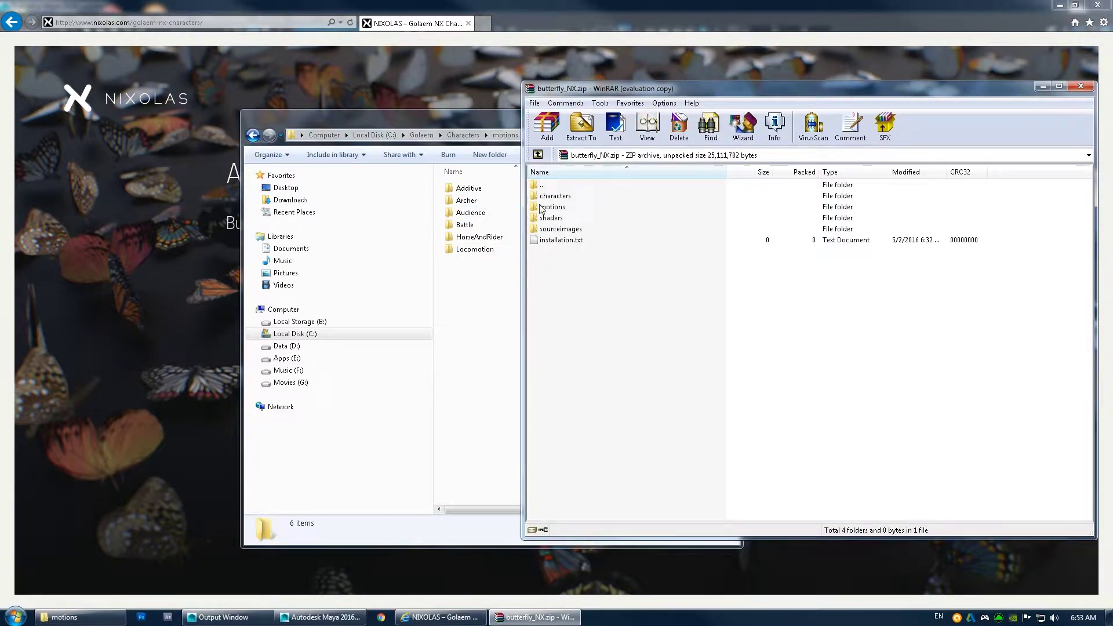
{"action": "double_click", "coordinate": [556, 206]}
{"action": "left_click_drag", "start_coordinate": [570, 196], "coordinate": [489, 301]}
{"action": "double_click", "coordinate": [498, 237]}
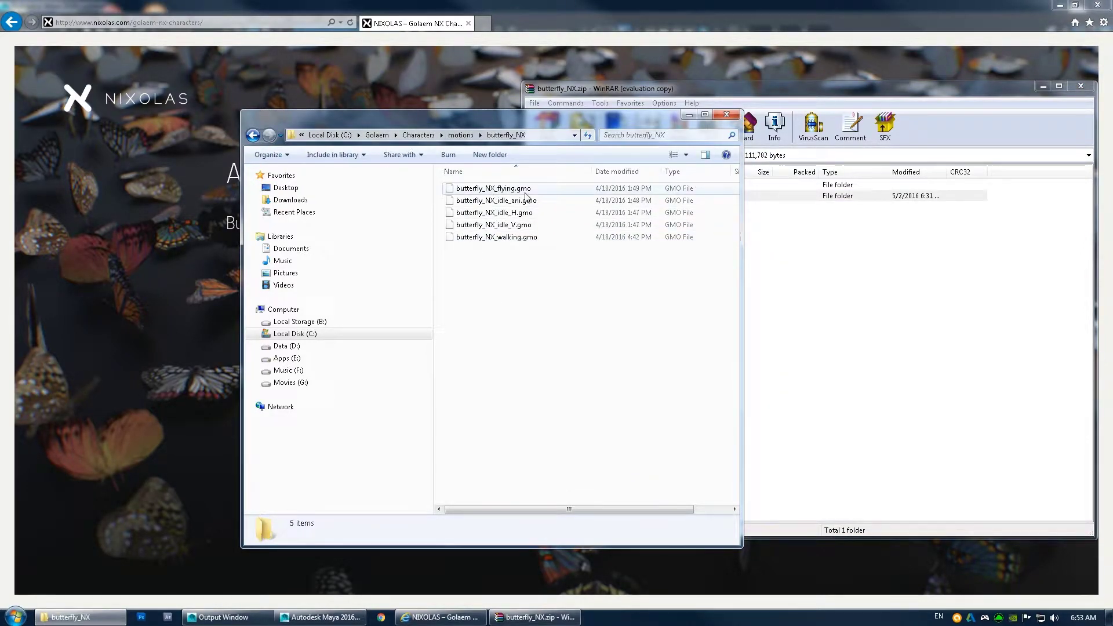
Copy butterfly_NX_arnold.ma from the archive's shaders folder into C:\Golaem\Characters\shaders.
{"action": "key", "text": "BackSpace"}
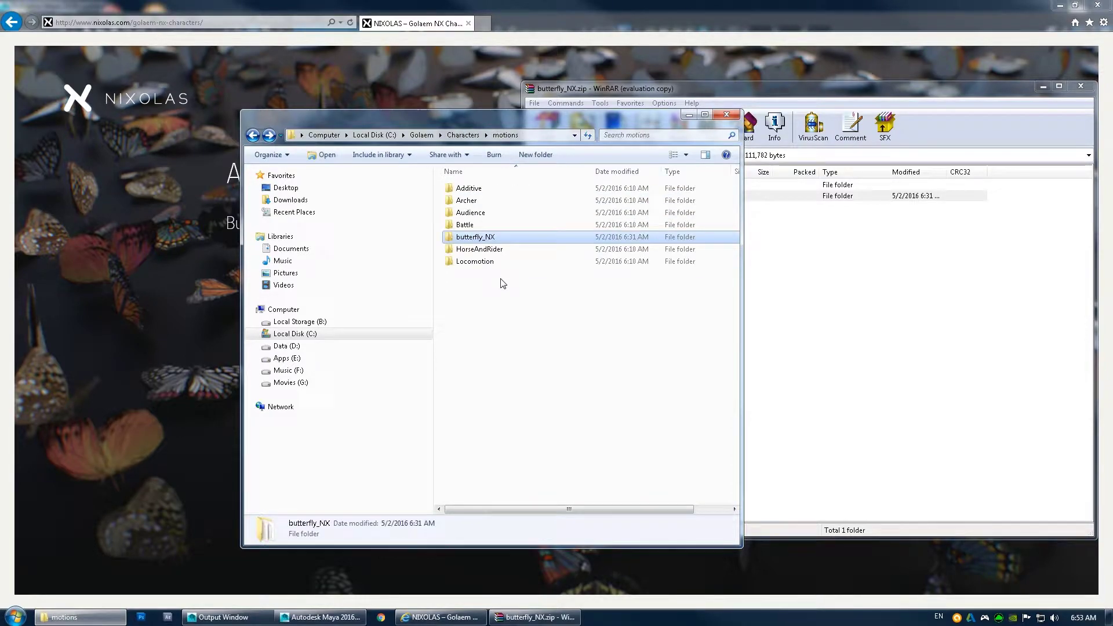
{"action": "key", "text": "BackSpace"}
{"action": "left_click", "coordinate": [844, 288]}
{"action": "double_click", "coordinate": [544, 185]}
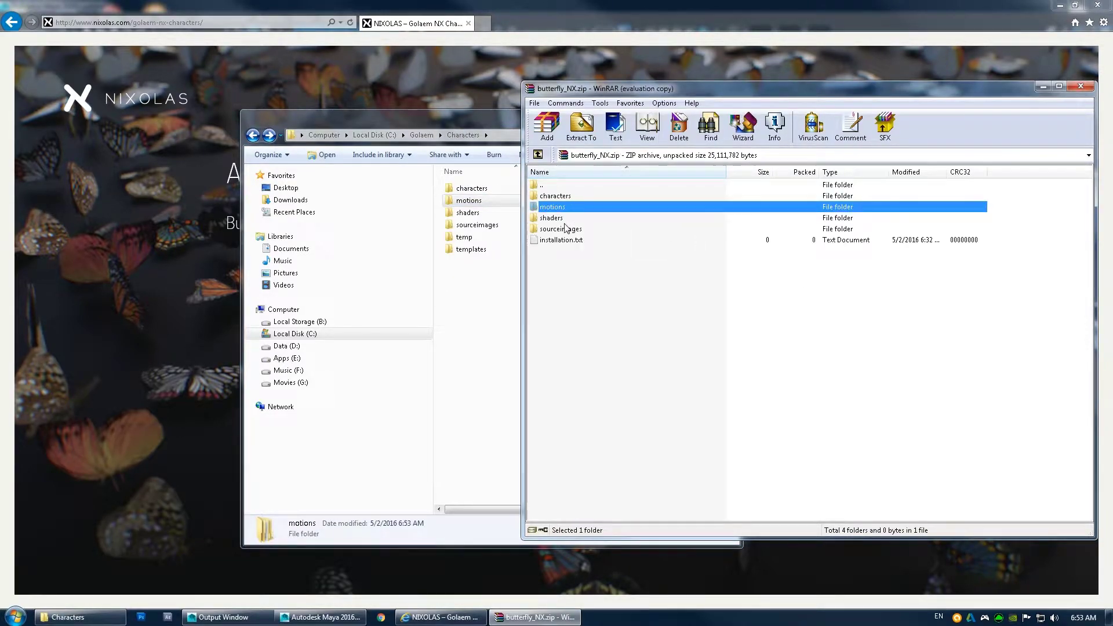
{"action": "double_click", "coordinate": [552, 218]}
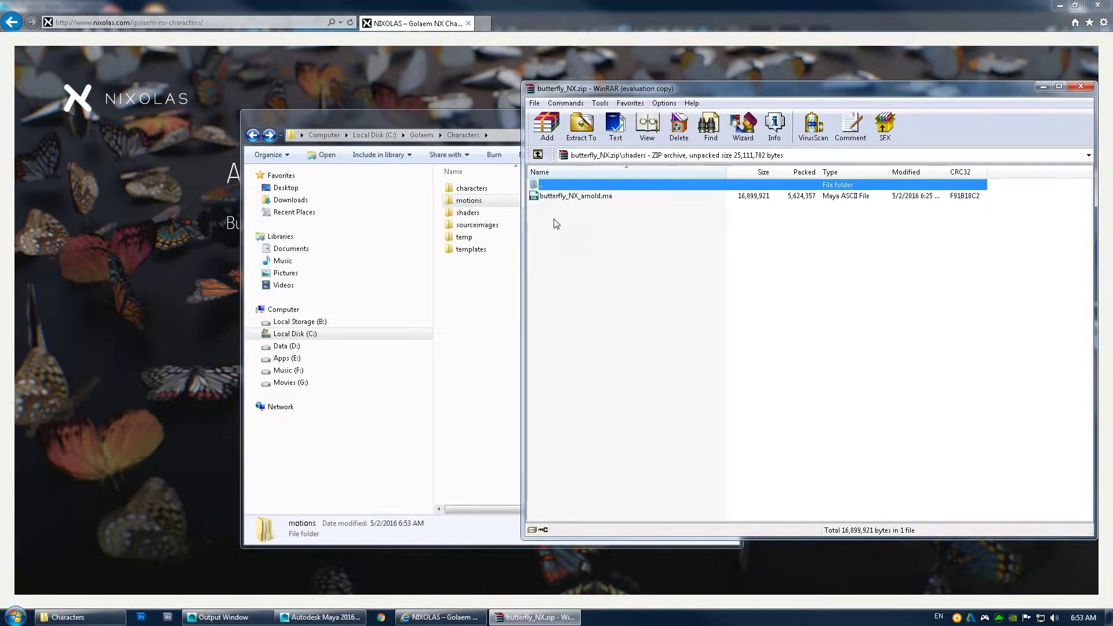
{"action": "left_click", "coordinate": [475, 215]}
{"action": "double_click", "coordinate": [475, 215]}
{"action": "left_click", "coordinate": [493, 236]}
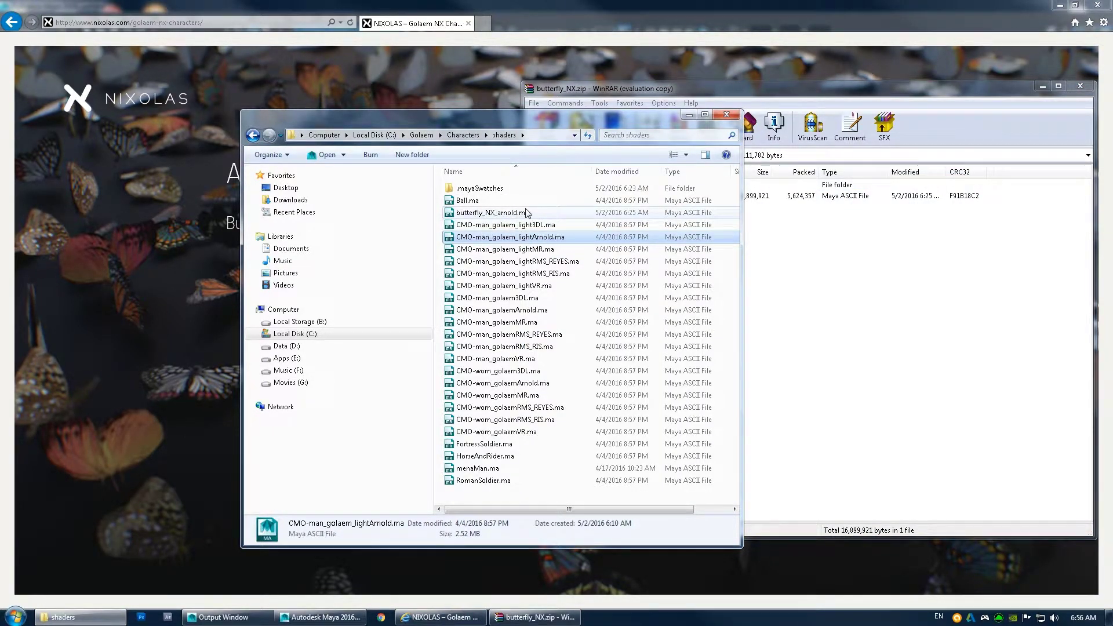
Copy the butterfly_NX folder from the archive's sourceimages folder into C:\Golaem\Characters\sourceimages.
{"action": "key", "text": "BackSpace"}
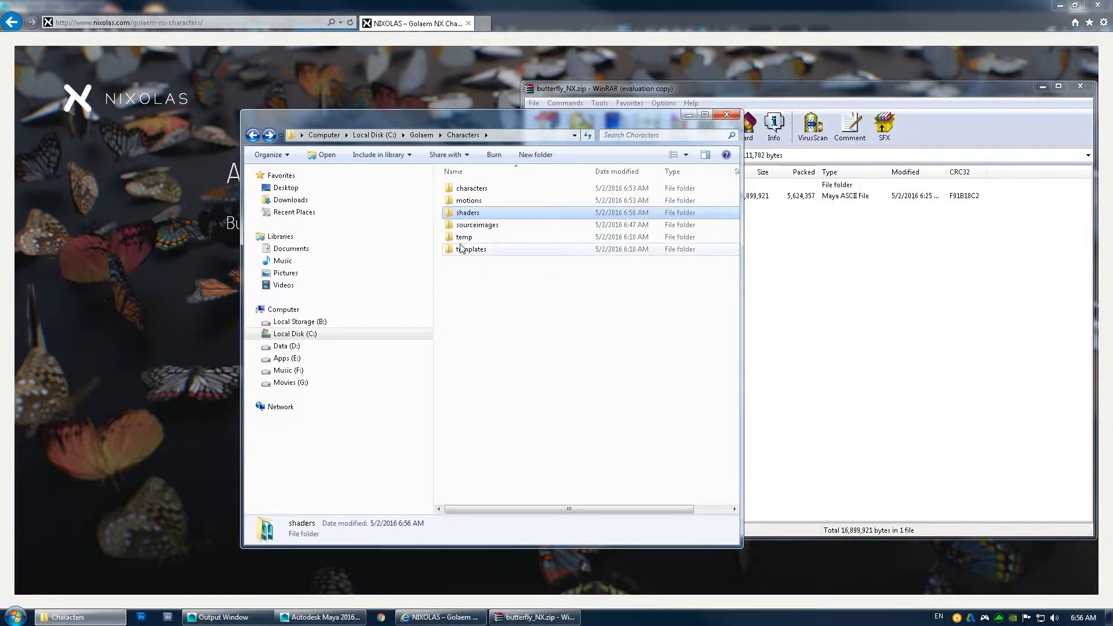
{"action": "left_click", "coordinate": [771, 250]}
{"action": "double_click", "coordinate": [557, 188]}
{"action": "double_click", "coordinate": [568, 228]}
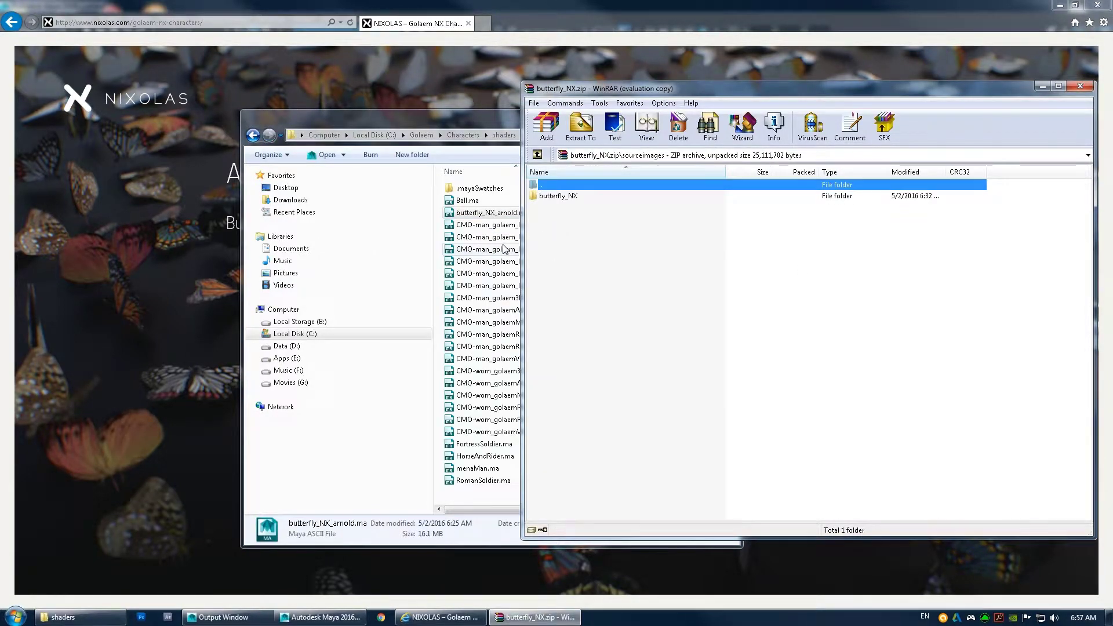
{"action": "left_click", "coordinate": [504, 248]}
{"action": "key", "text": "BackSpace"}
{"action": "double_click", "coordinate": [467, 230]}
{"action": "left_click", "coordinate": [892, 280]}
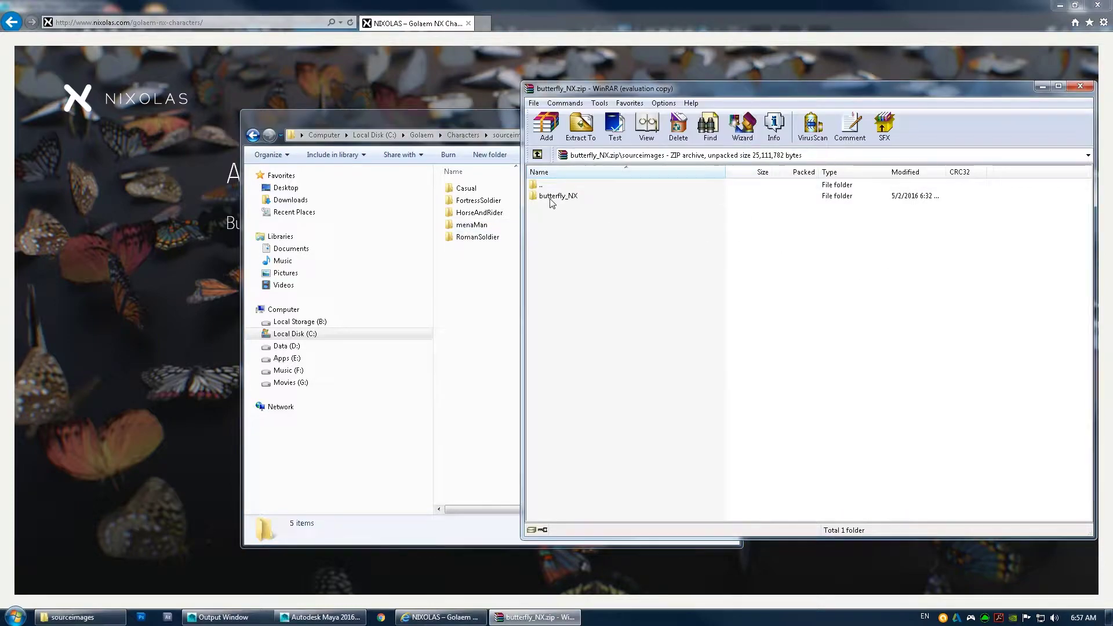
{"action": "left_click_drag", "start_coordinate": [551, 198], "coordinate": [479, 287]}
{"action": "left_click", "coordinate": [606, 299]}
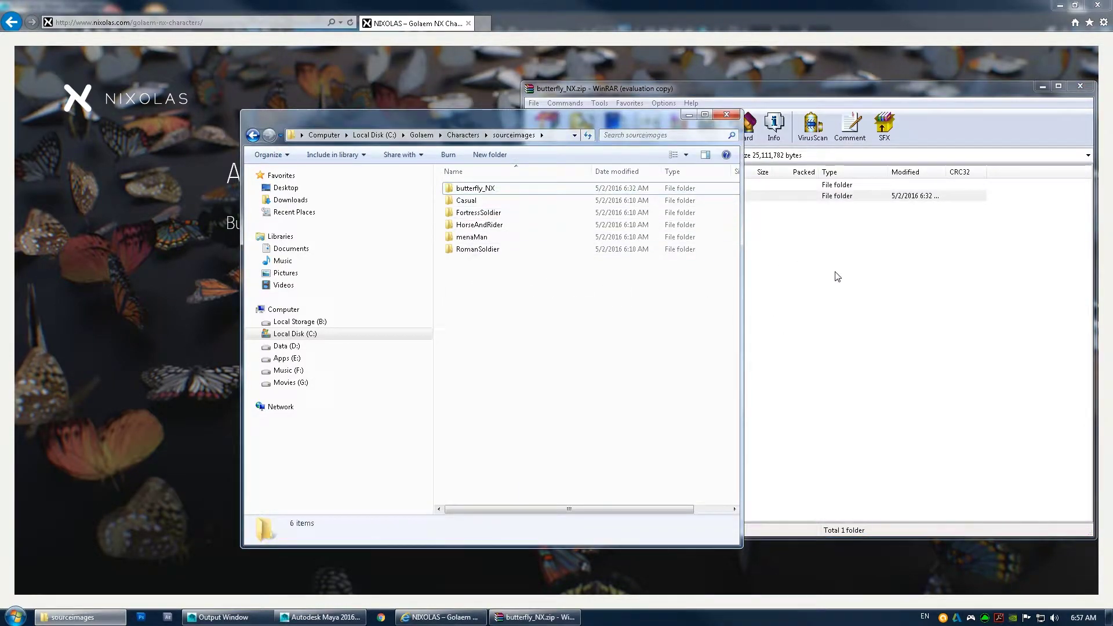
Close the archive and check the contents of the copied butterfly_NX folder in sourceimages.
{"action": "left_click", "coordinate": [835, 271]}
{"action": "double_click", "coordinate": [526, 95]}
{"action": "double_click", "coordinate": [476, 188]}
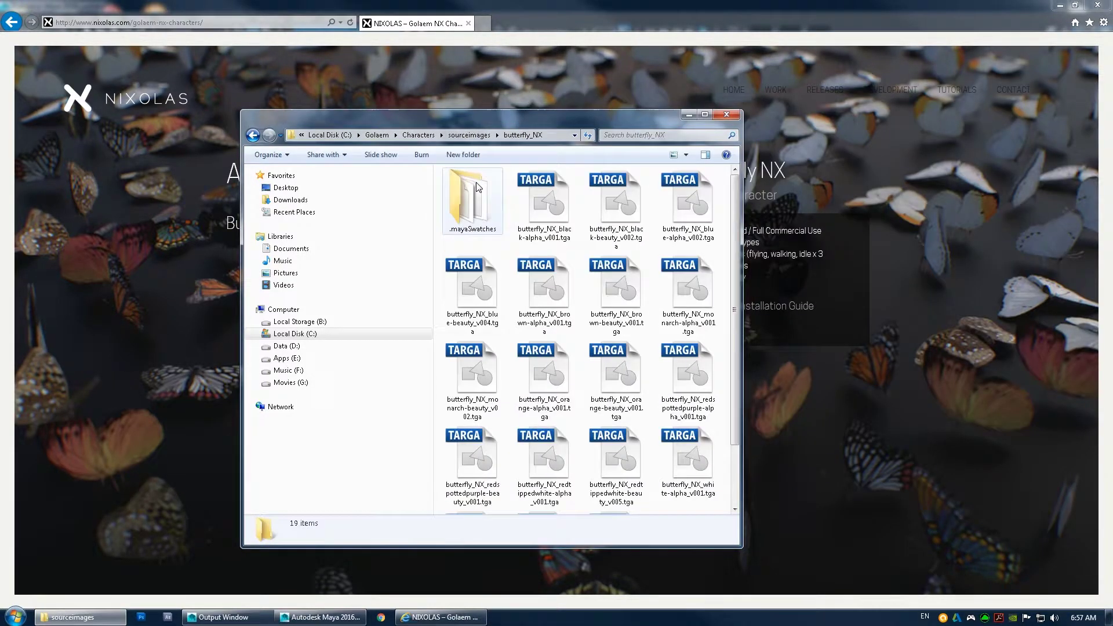
{"action": "key", "text": "BackSpace"}
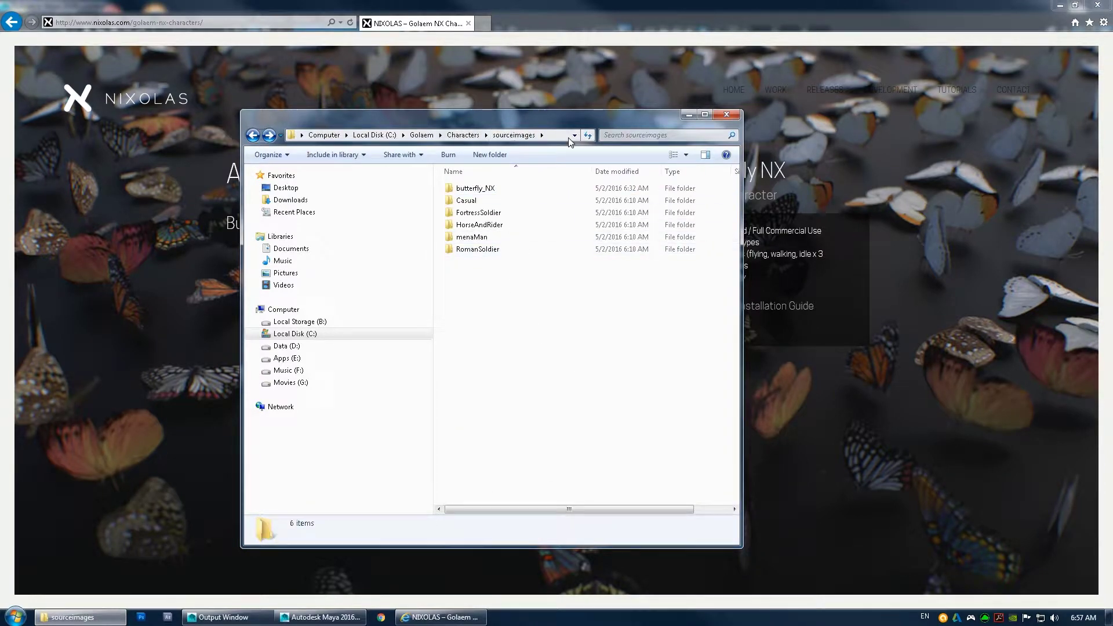
Switch to Maya and load the glmCrowd.mll plug-in with auto load enabled.
{"action": "left_click", "coordinate": [320, 617]}
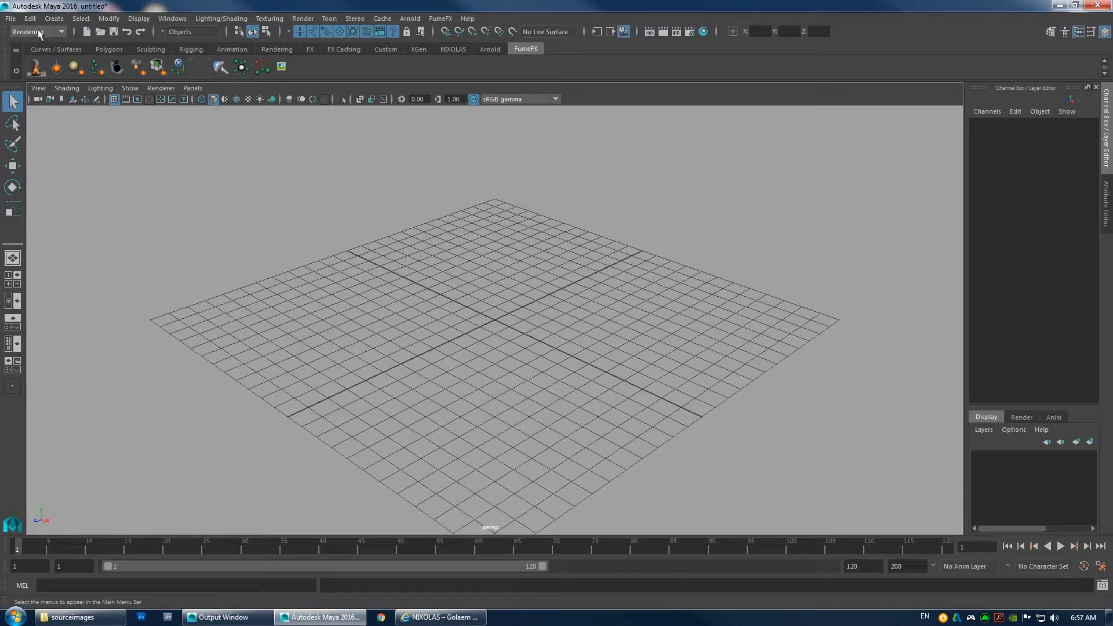
{"action": "left_click", "coordinate": [165, 21]}
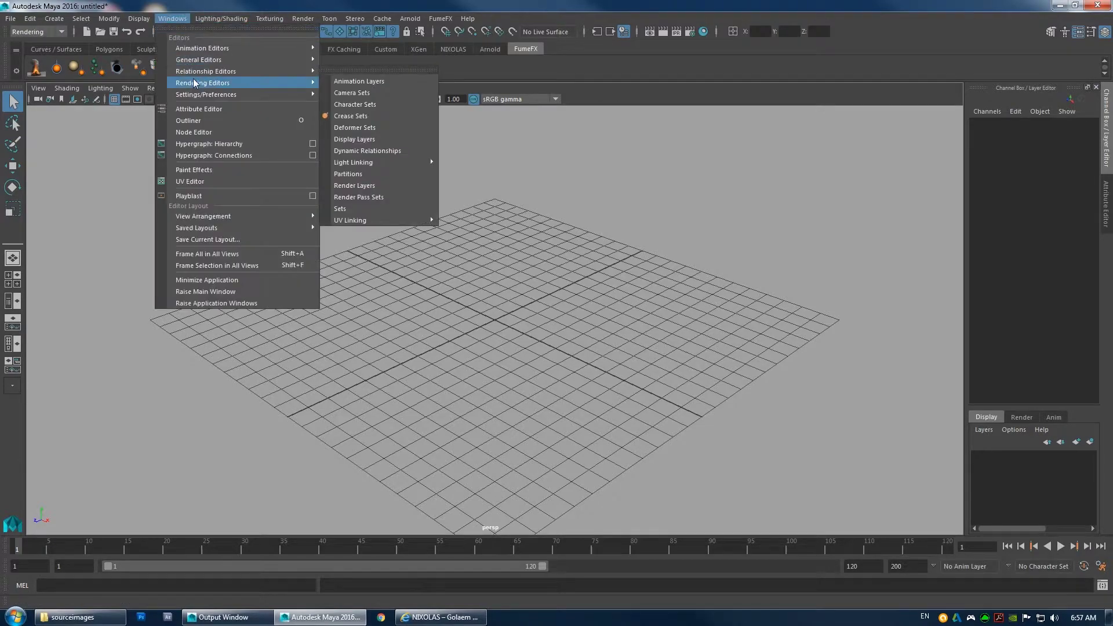
{"action": "mouse_move", "coordinate": [249, 96]}
{"action": "left_click", "coordinate": [416, 120]}
{"action": "scroll", "coordinate": [456, 307], "scroll_direction": "down", "scroll_amount": 15}
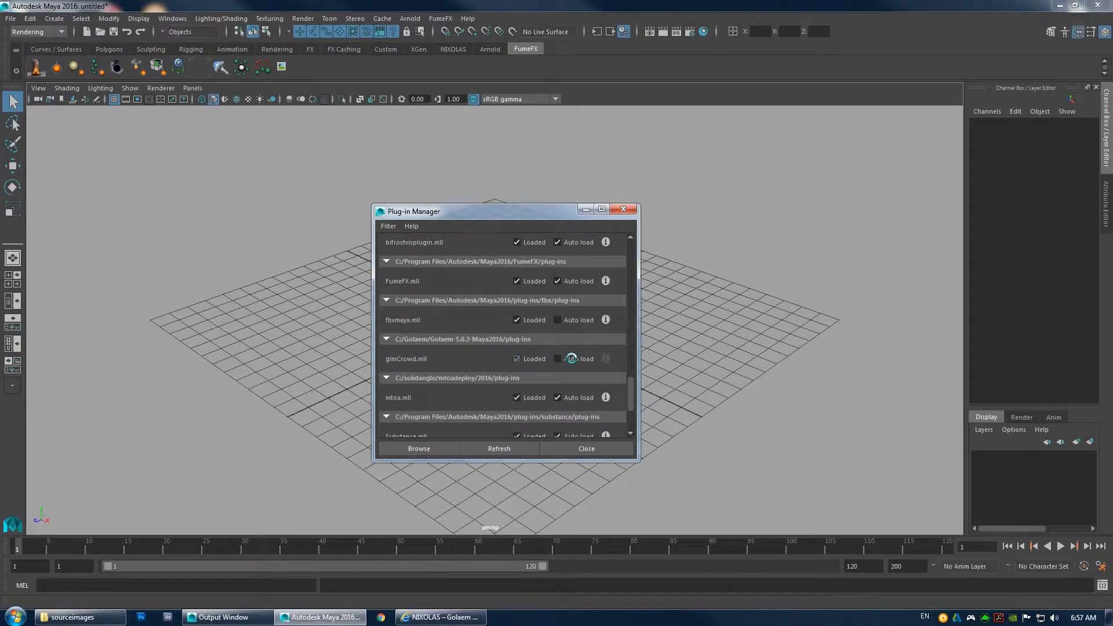
{"action": "left_click", "coordinate": [566, 358]}
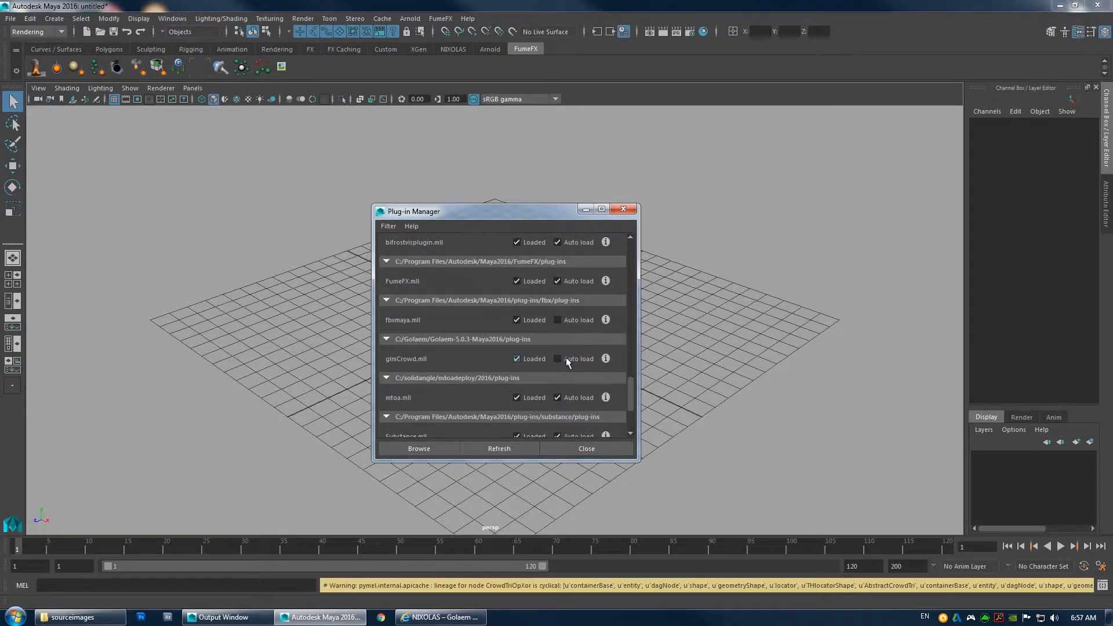
{"action": "left_click", "coordinate": [587, 448]}
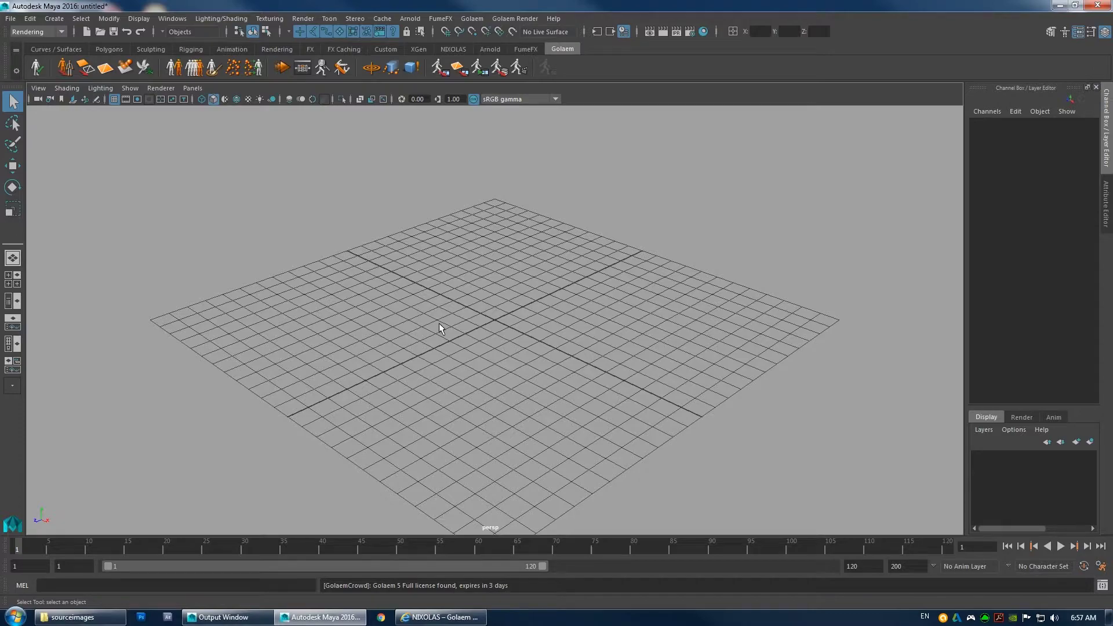
Load butterfly_NX.gcha from C:\Golaem\Characters\characters into the Golaem Character Maker.
{"action": "left_click", "coordinate": [67, 68]}
{"action": "double_click", "coordinate": [338, 137]}
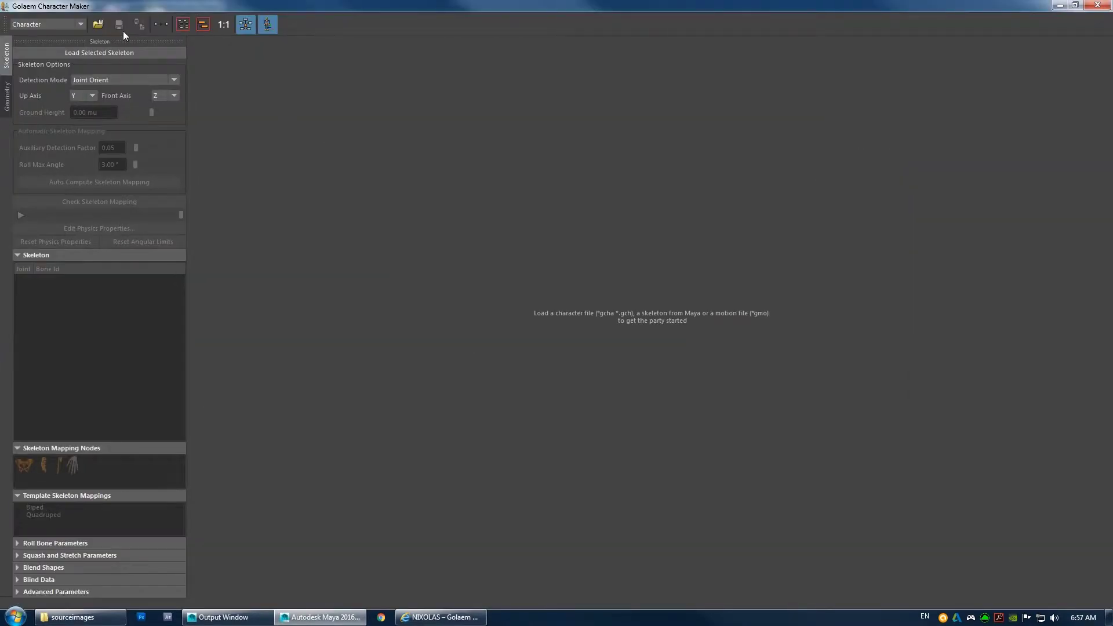
{"action": "left_click", "coordinate": [99, 24]}
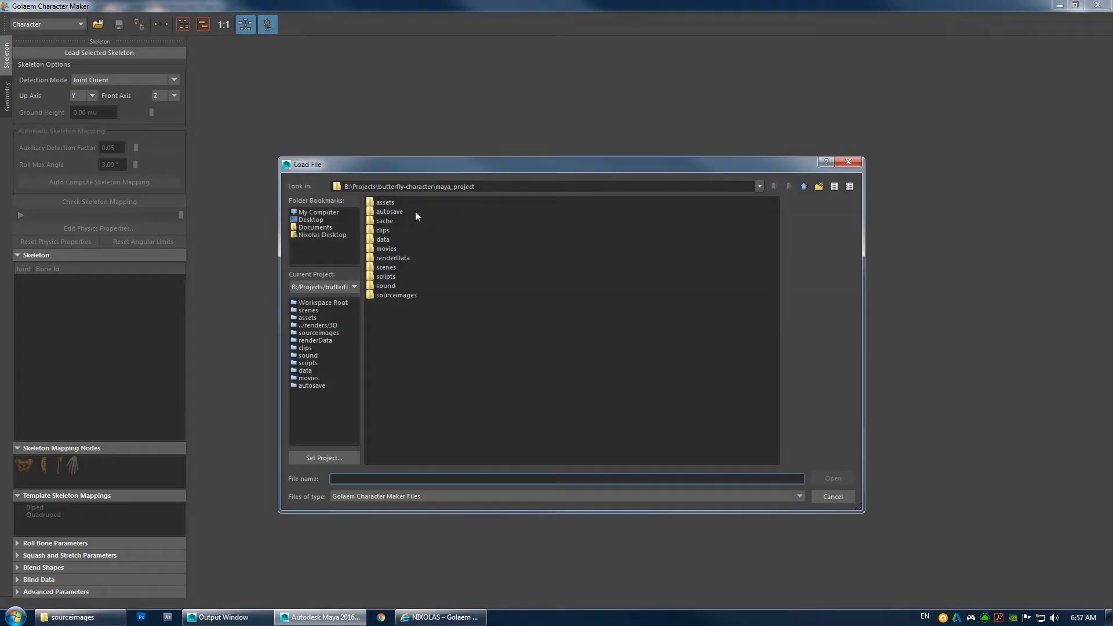
{"action": "left_click", "coordinate": [73, 616]}
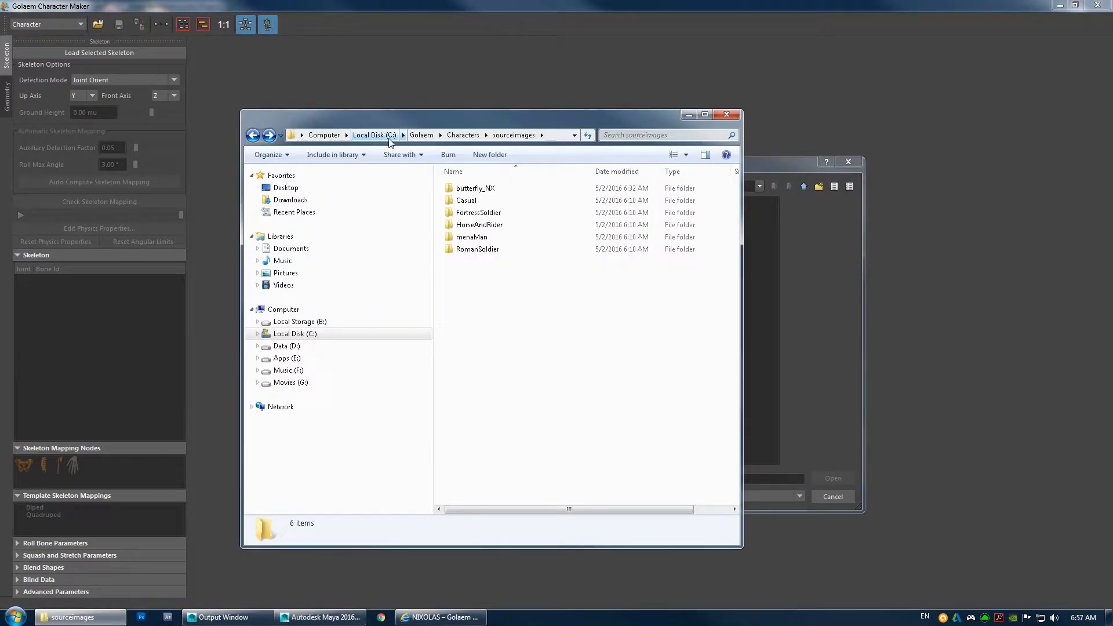
{"action": "left_click", "coordinate": [360, 137]}
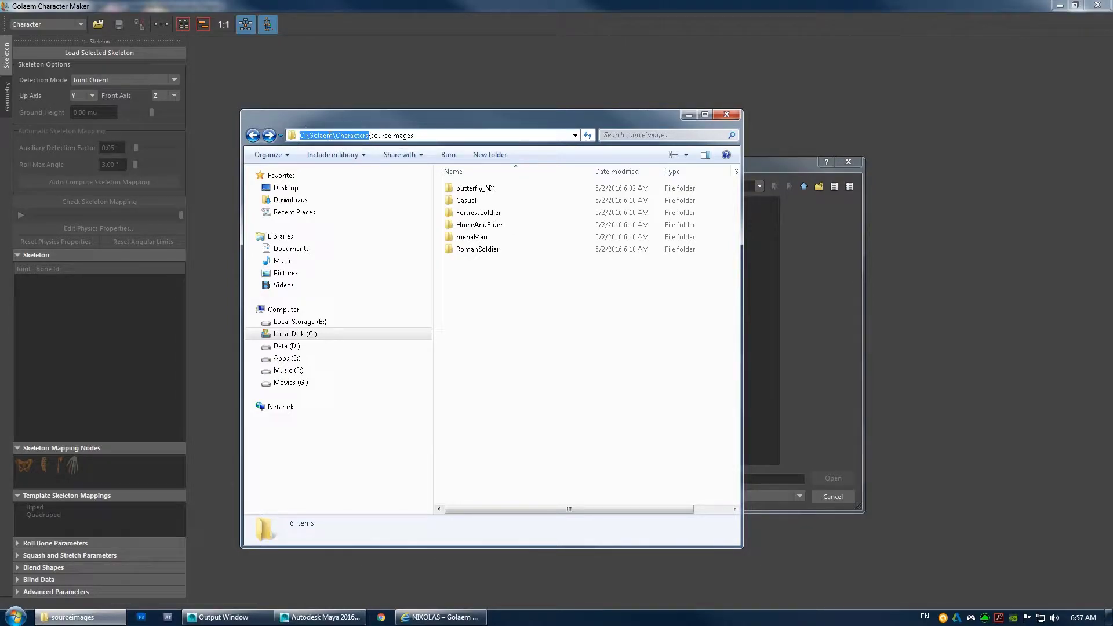
{"action": "left_click", "coordinate": [755, 477]}
{"action": "type", "text": "C:\\Golaem\\Characters"}
{"action": "key", "text": "Return"}
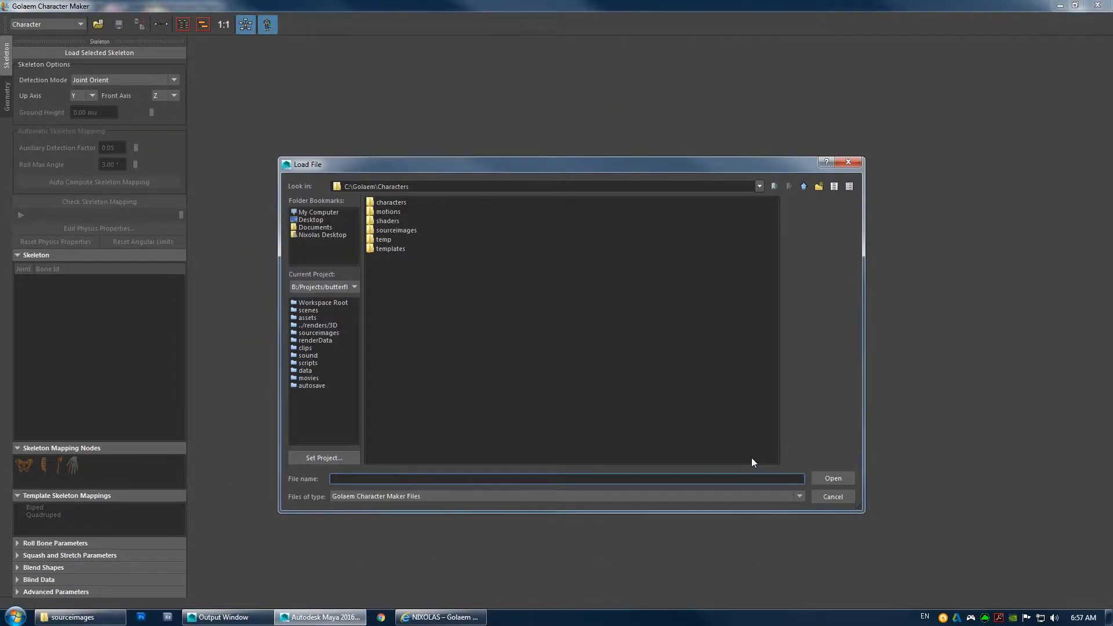
{"action": "double_click", "coordinate": [386, 202]}
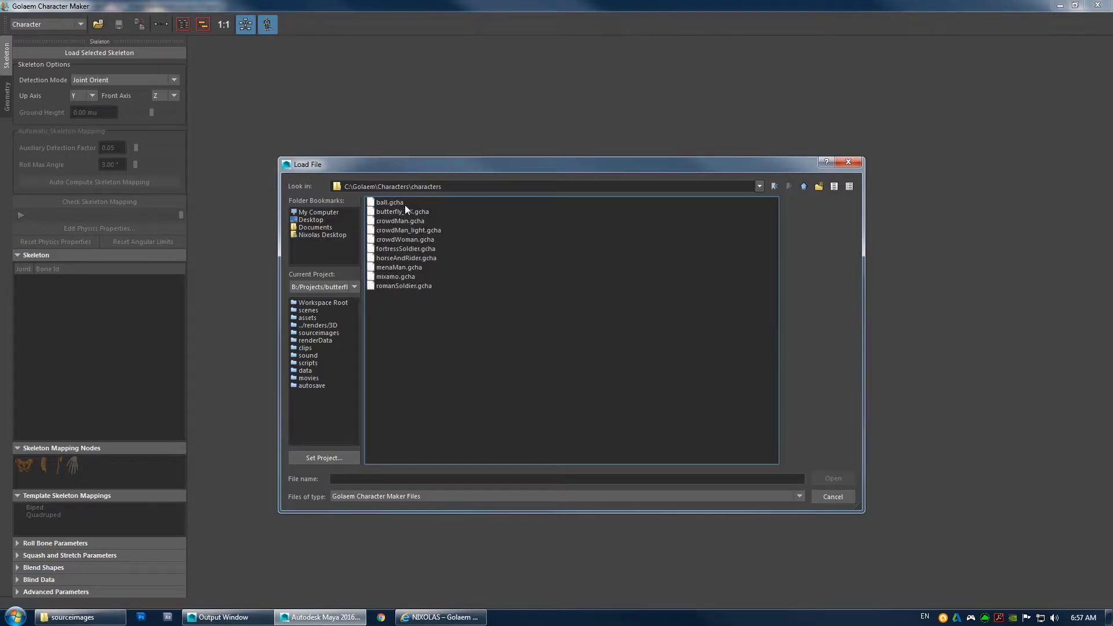
{"action": "double_click", "coordinate": [408, 212]}
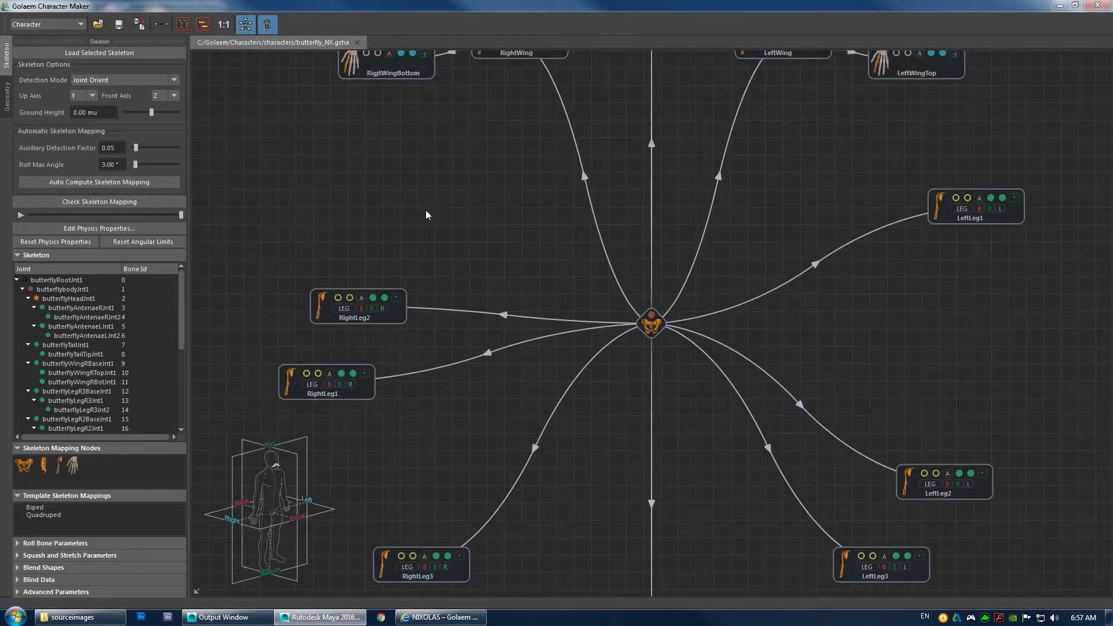
Show the character's geometry graph and display the properties of the butterfly_NX node.
{"action": "left_click", "coordinate": [7, 96]}
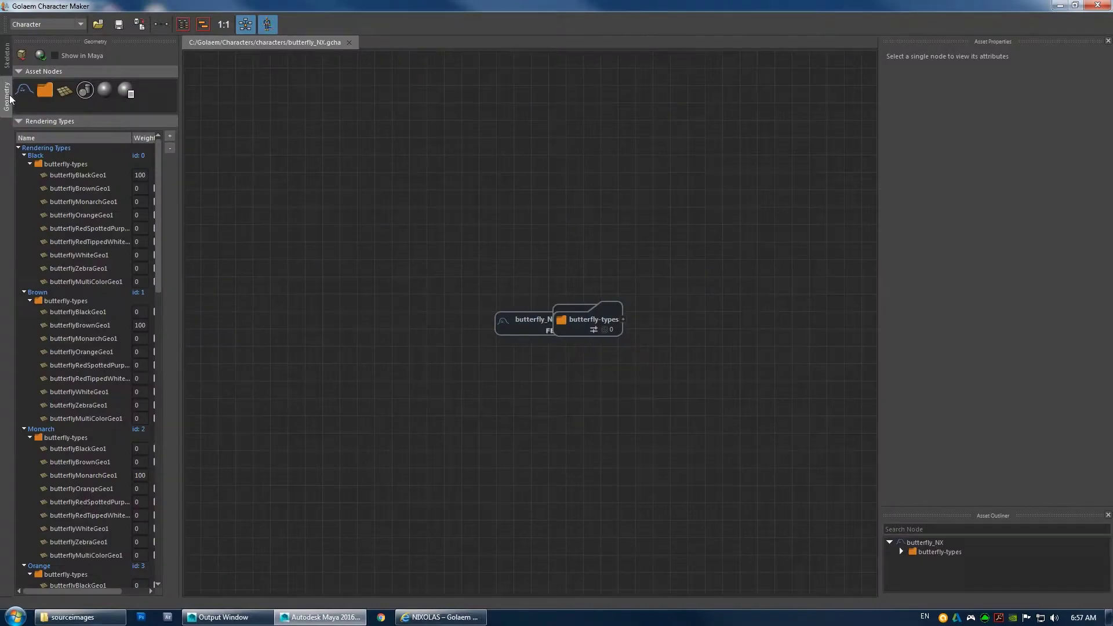
{"action": "middle_click_drag", "start_coordinate": [549, 296], "coordinate": [402, 259]}
{"action": "middle_click_drag", "start_coordinate": [555, 294], "coordinate": [510, 292]}
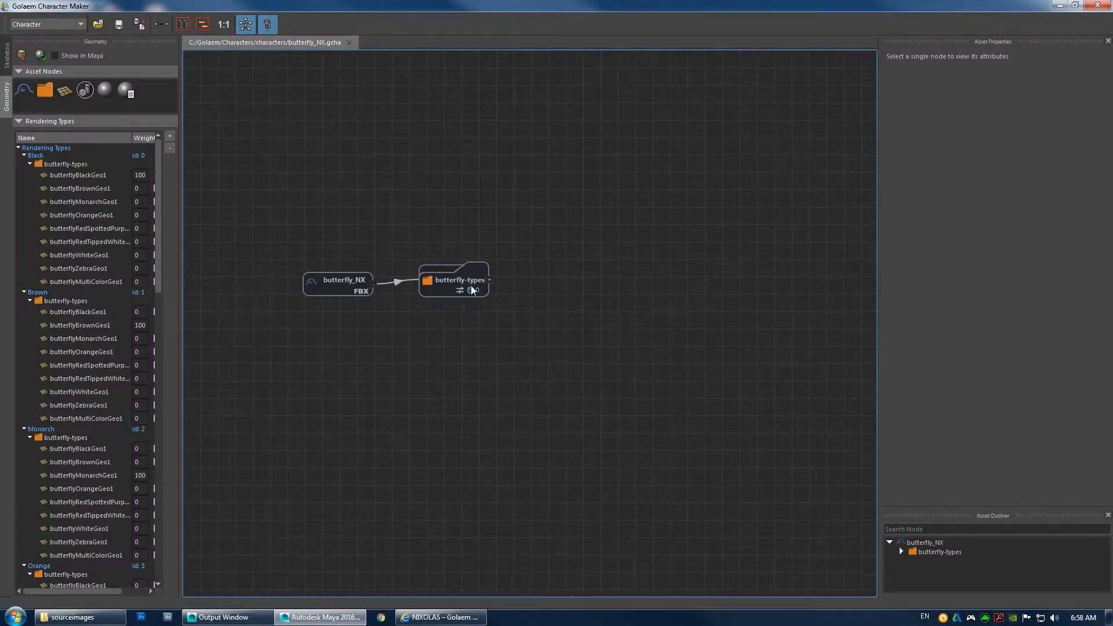
{"action": "left_click", "coordinate": [347, 284]}
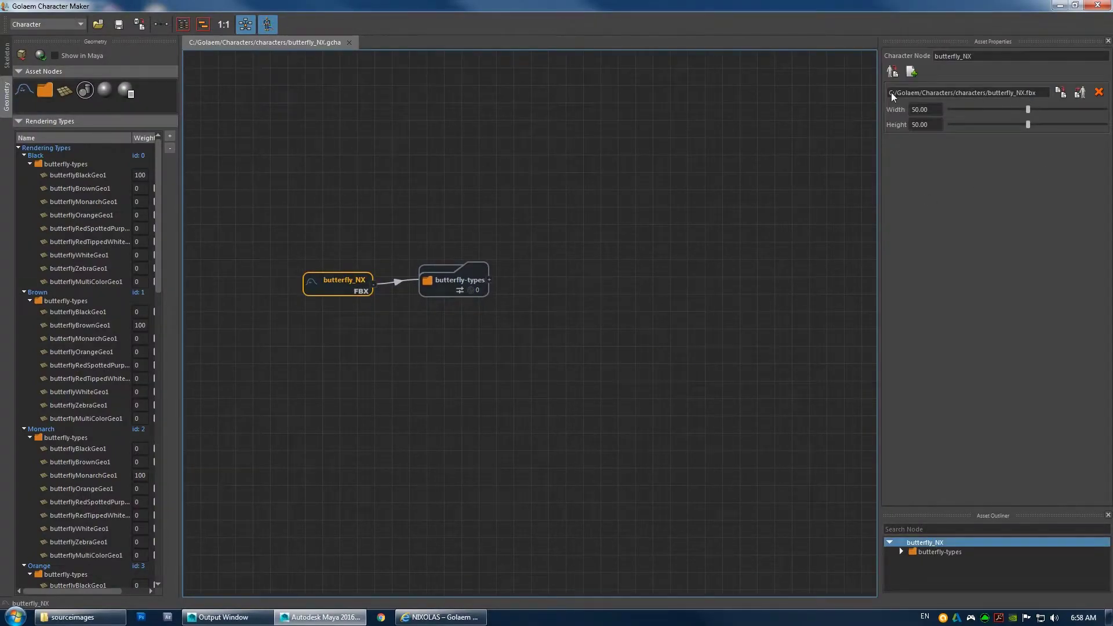
Set the butterfly_NX node's FBX character file to butterfly_NX.fbx in C:\Golaem\Characters\characters.
{"action": "double_click", "coordinate": [906, 95]}
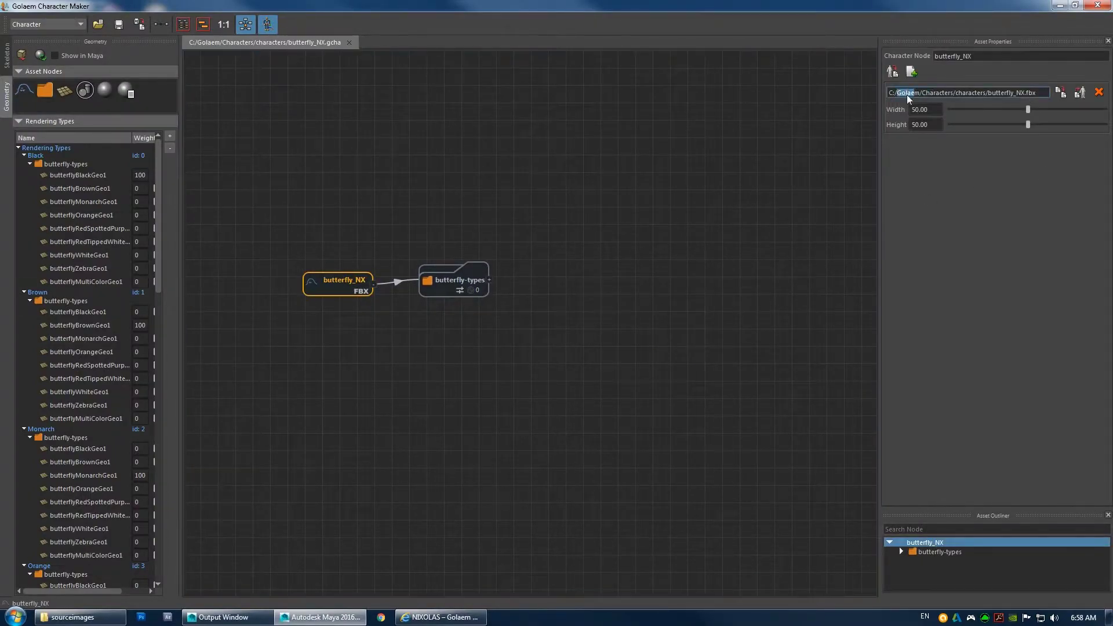
{"action": "left_click", "coordinate": [1063, 92]}
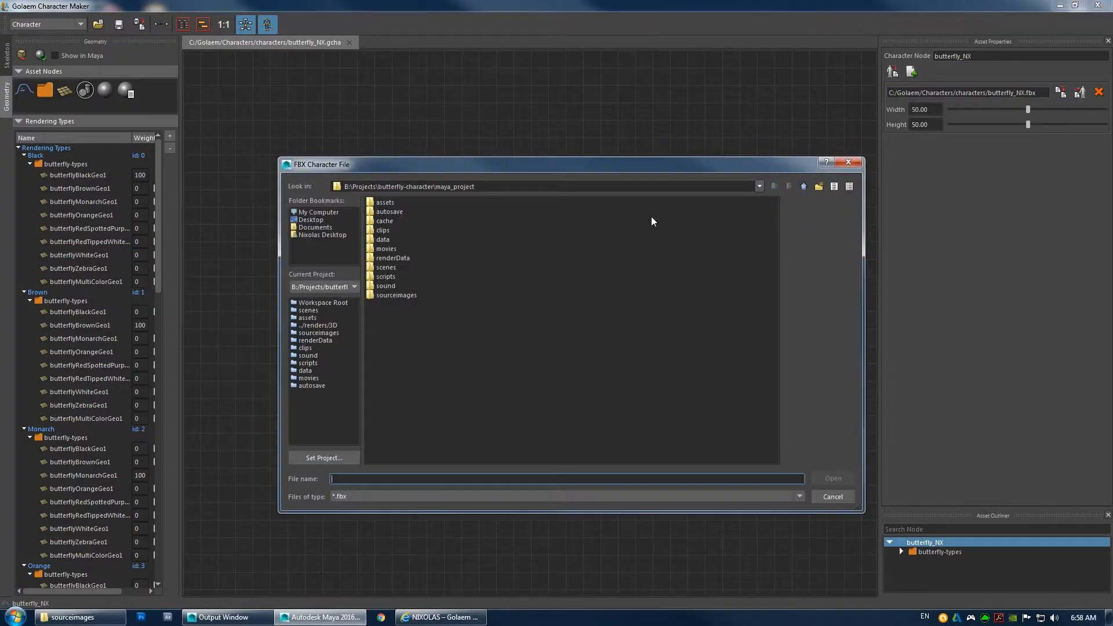
{"action": "type", "text": "C:\\Golaem\\Characters"}
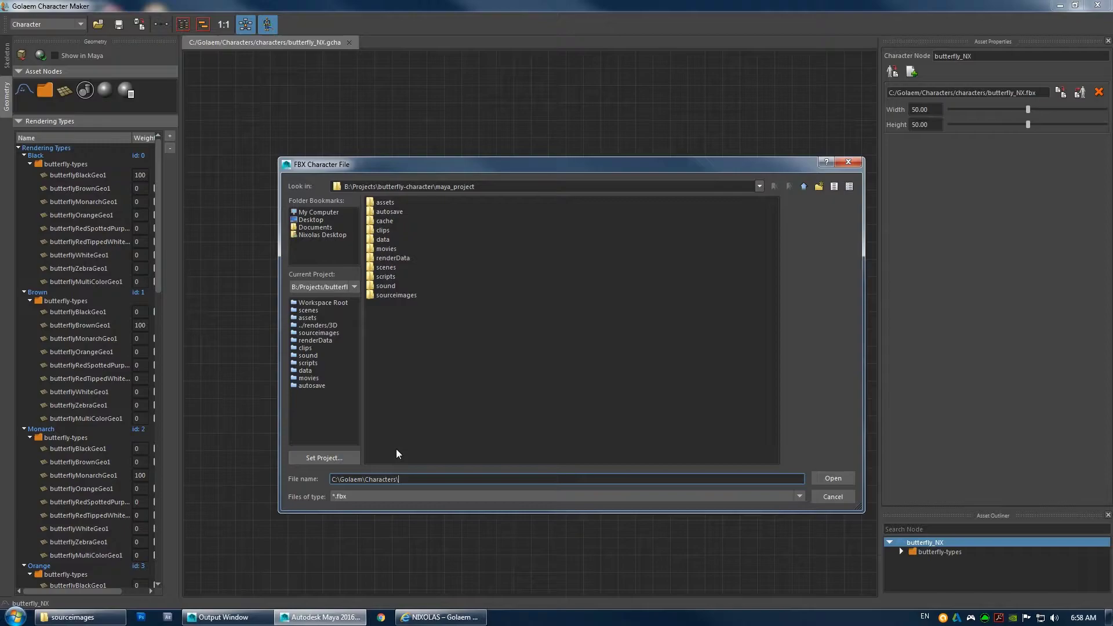
{"action": "key", "text": "Return"}
{"action": "double_click", "coordinate": [396, 203]}
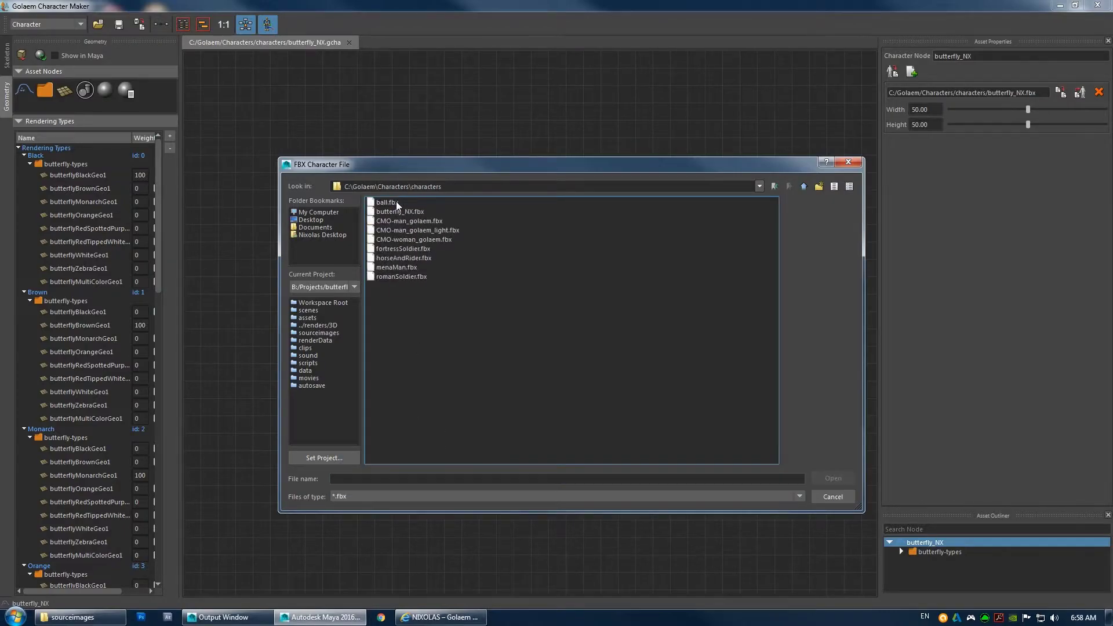
{"action": "double_click", "coordinate": [400, 211]}
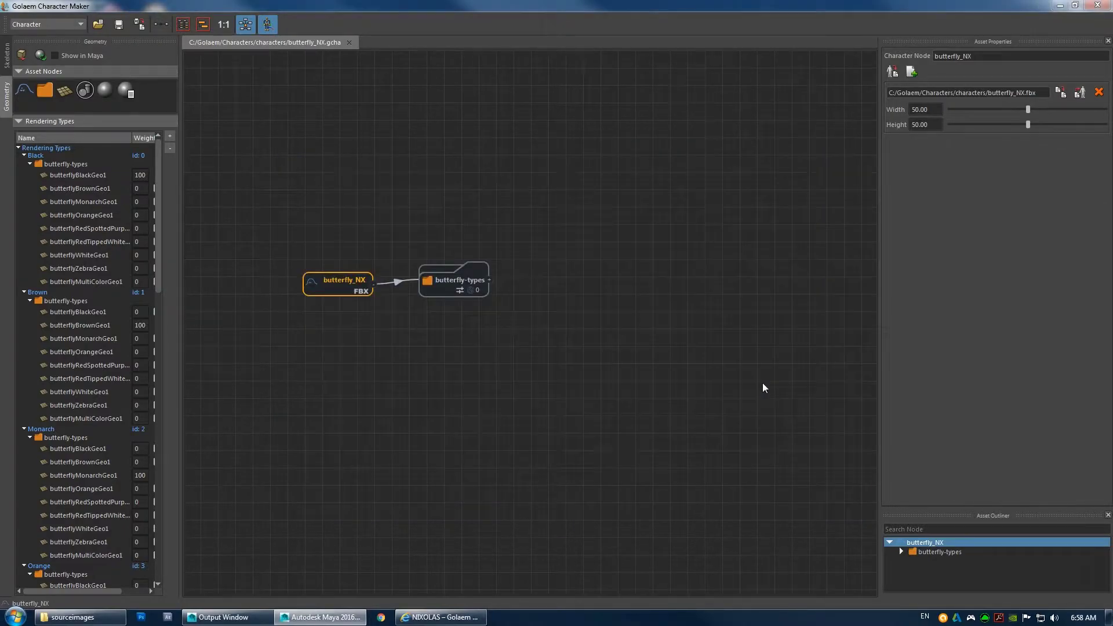
Examine the width and height settings of the butterfly_NX node.
{"action": "double_click", "coordinate": [922, 110]}
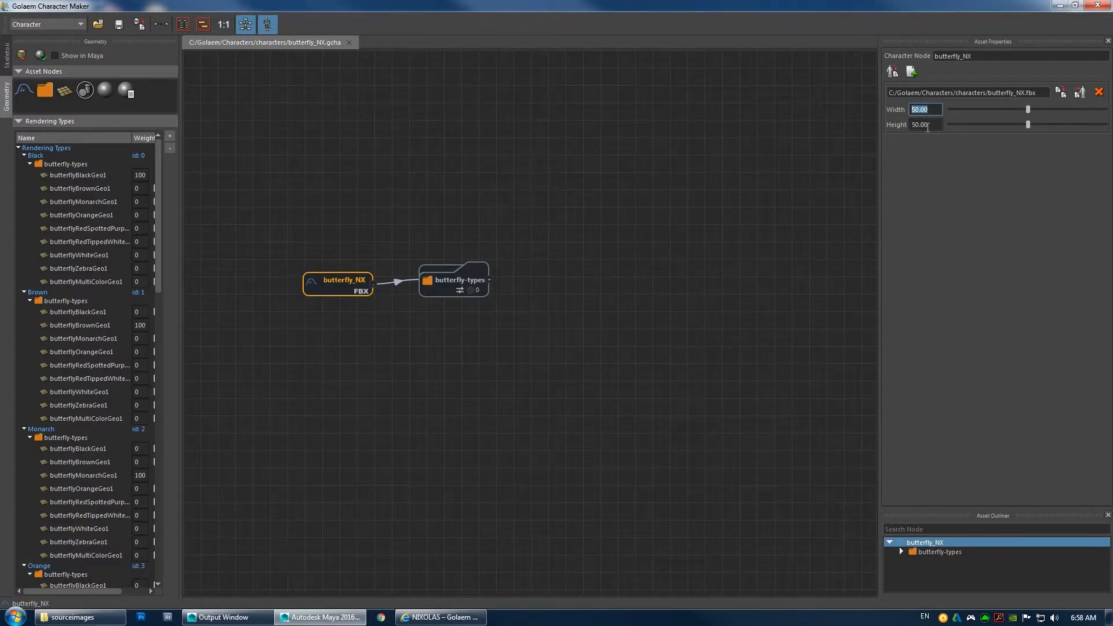
{"action": "key", "text": "Tab"}
{"action": "key", "text": "Tab"}
{"action": "key", "text": "Tab"}
{"action": "key", "text": "Tab"}
{"action": "key", "text": "Tab"}
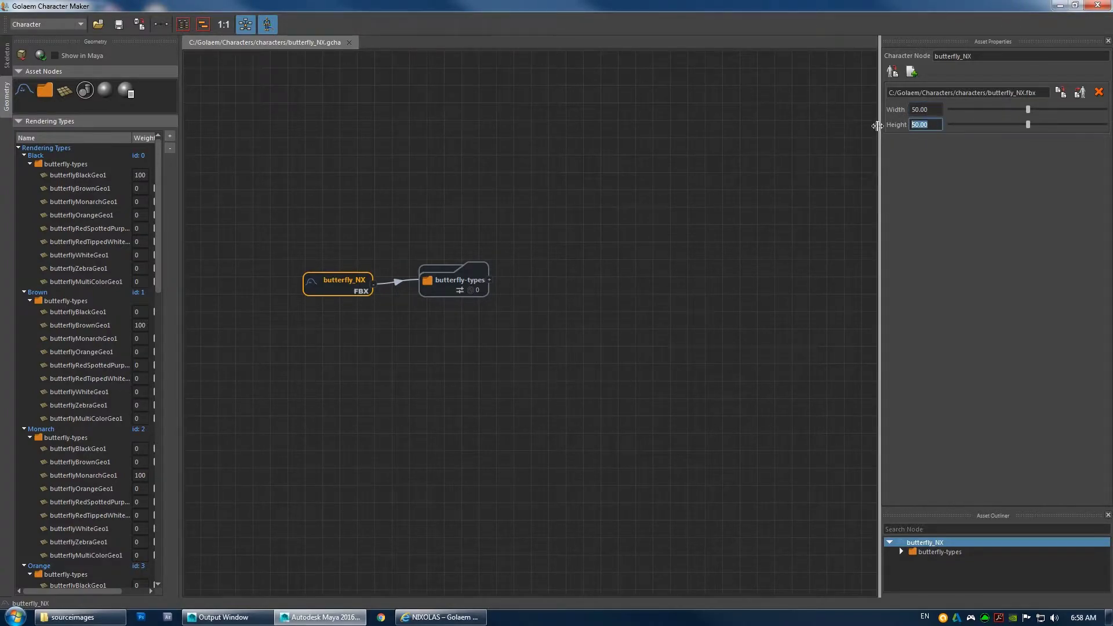
{"action": "left_click", "coordinate": [931, 111]}
{"action": "left_click", "coordinate": [648, 217]}
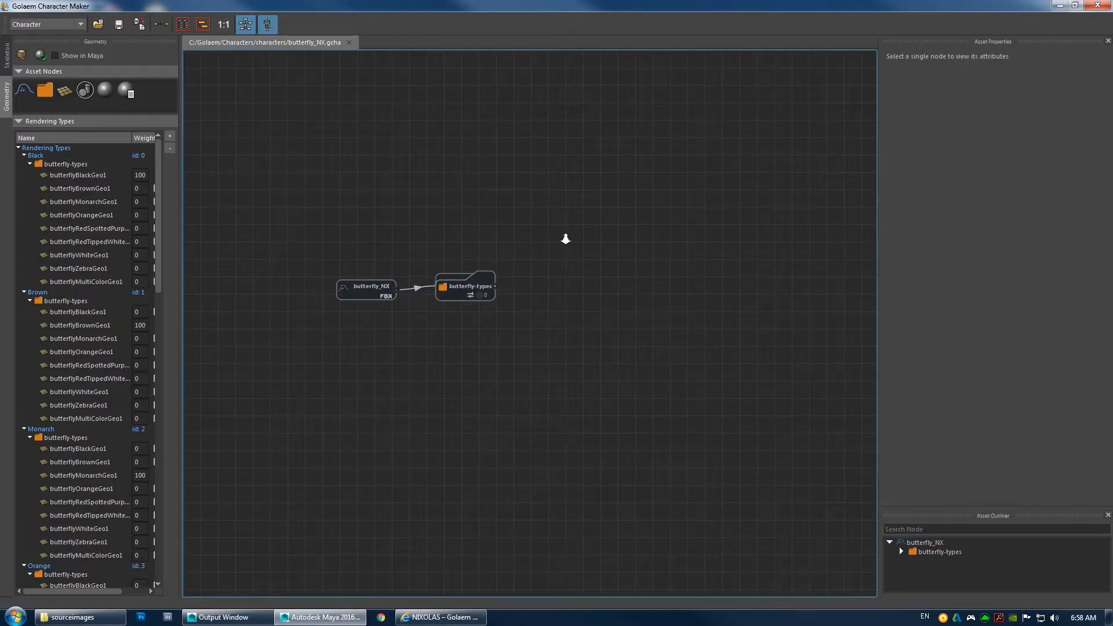
{"action": "left_click", "coordinate": [343, 285]}
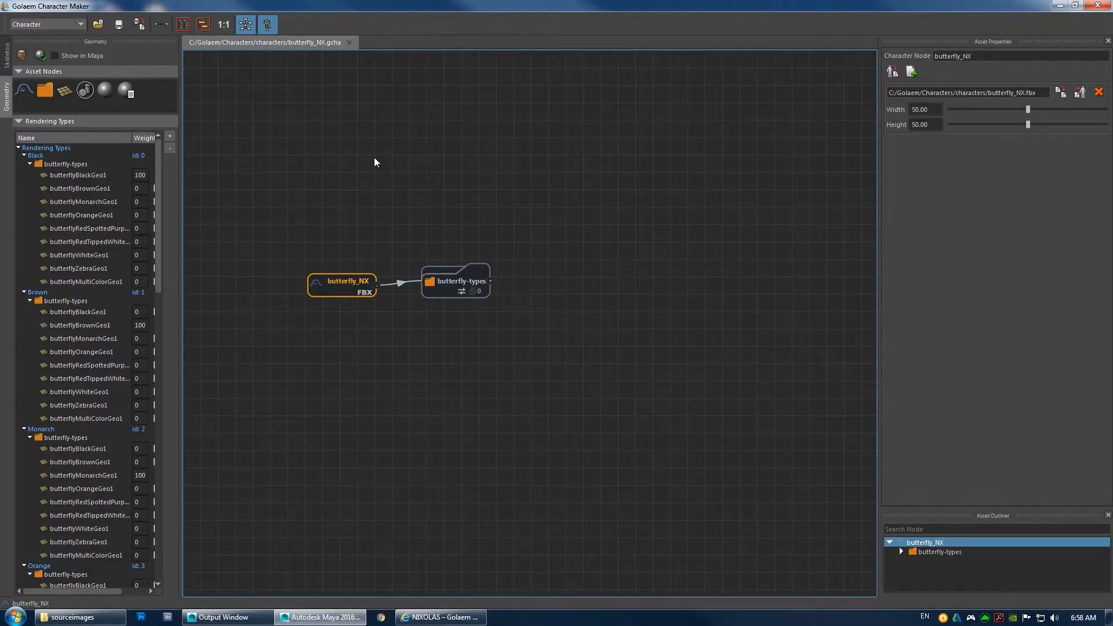
{"action": "middle_click_drag", "start_coordinate": [374, 158], "coordinate": [416, 155]}
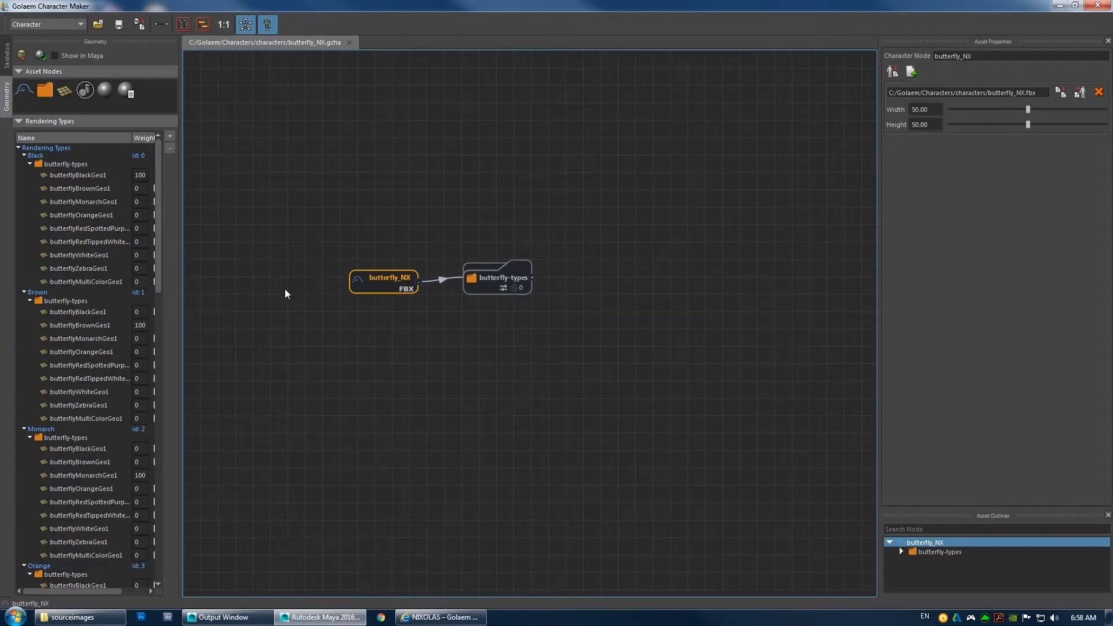
Return to Maya and open butterfly_NX_arnold.ma from C:\Golaem\Characters\shaders, discarding the changes to the untitled scene.
{"action": "left_click_drag", "start_coordinate": [665, 4], "coordinate": [522, 119]}
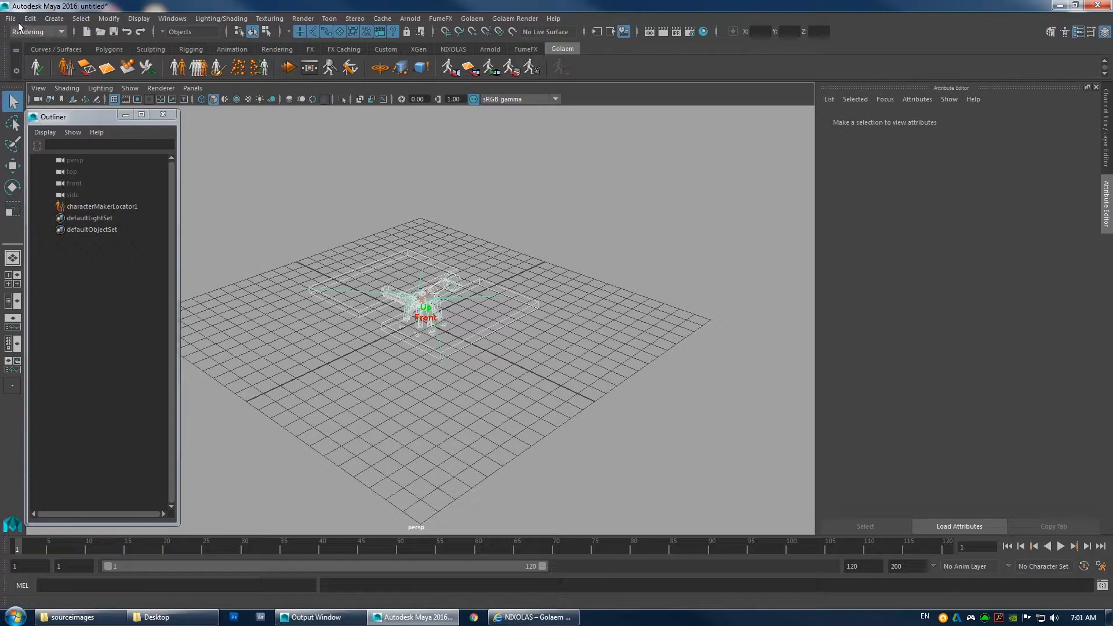
{"action": "left_click", "coordinate": [12, 18]}
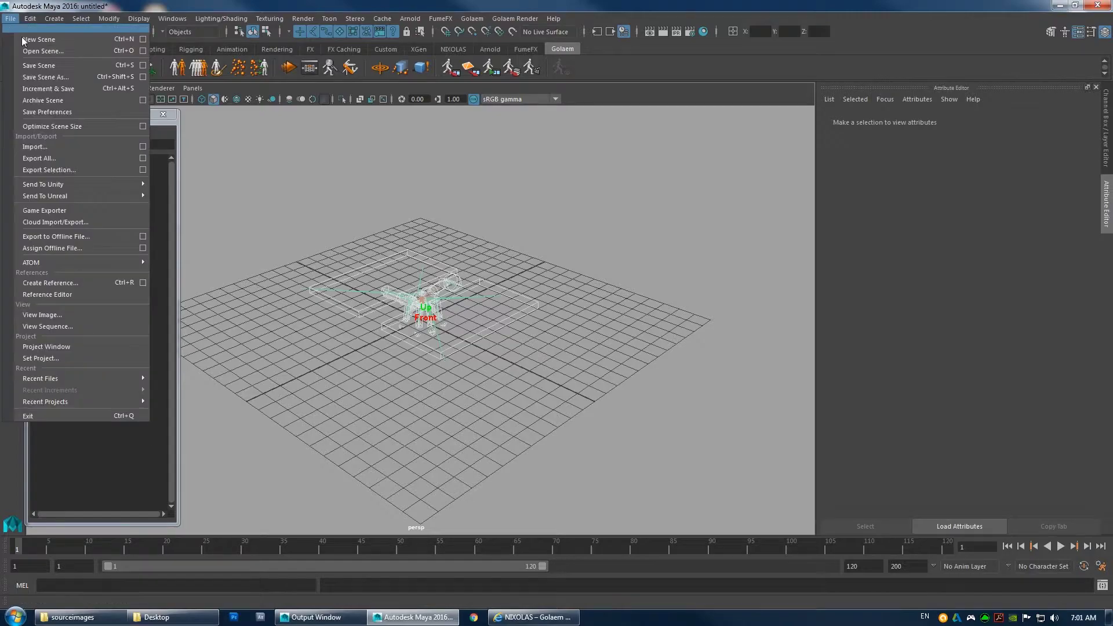
{"action": "left_click", "coordinate": [46, 46]}
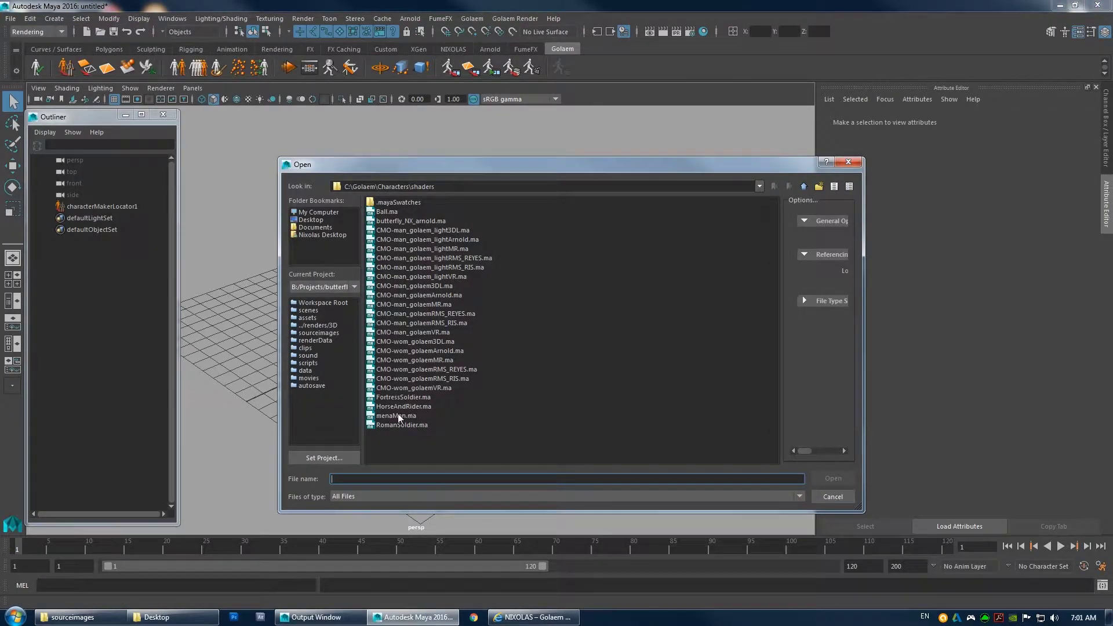
{"action": "double_click", "coordinate": [412, 221]}
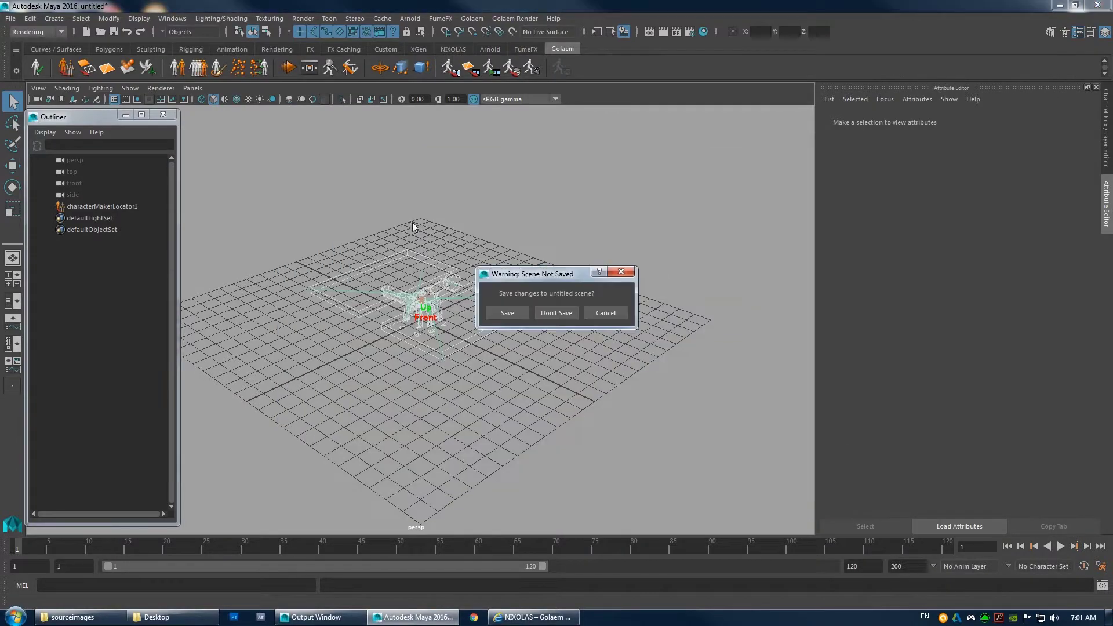
{"action": "left_click", "coordinate": [553, 312]}
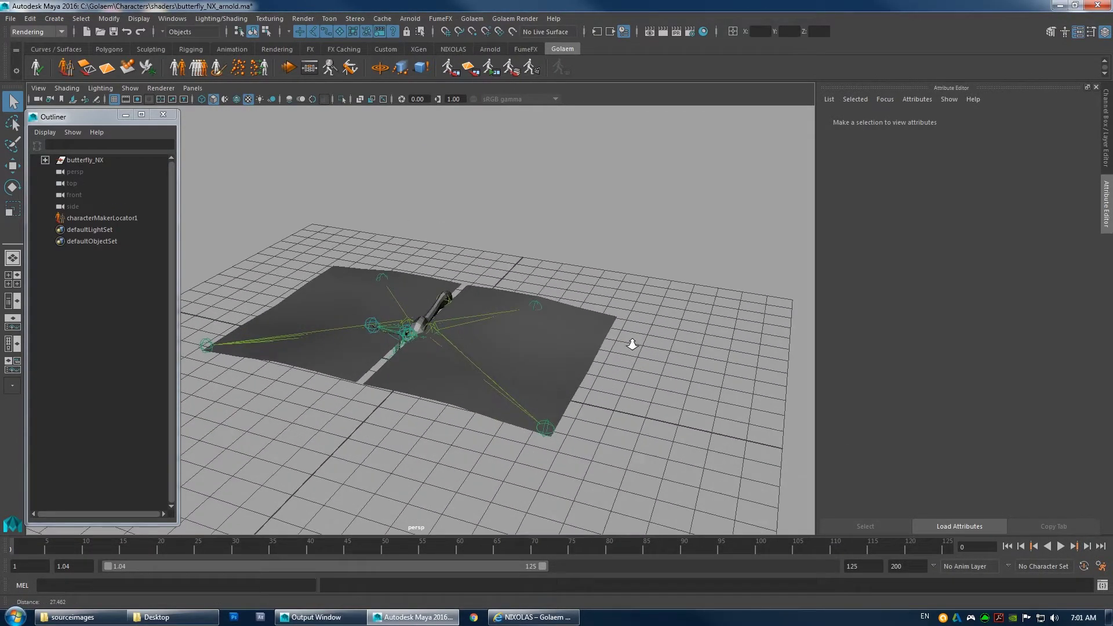
Open the Hypershade and graph the input and output connections of the butterfly_NX_BlackHSLShader1 shader.
{"action": "left_click", "coordinate": [453, 48]}
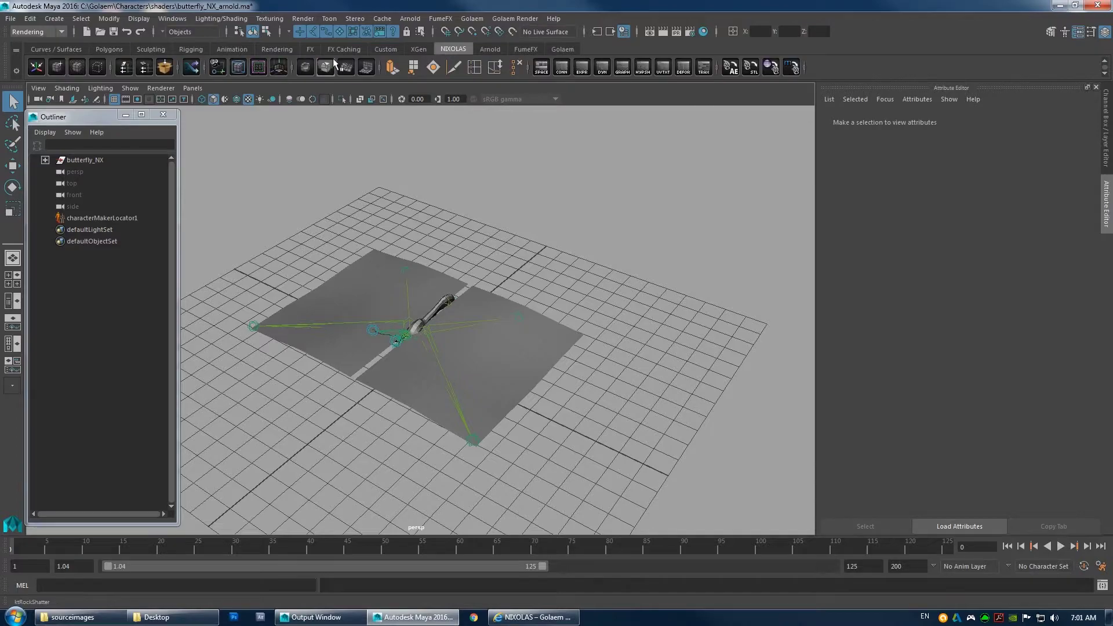
{"action": "left_click", "coordinate": [642, 75]}
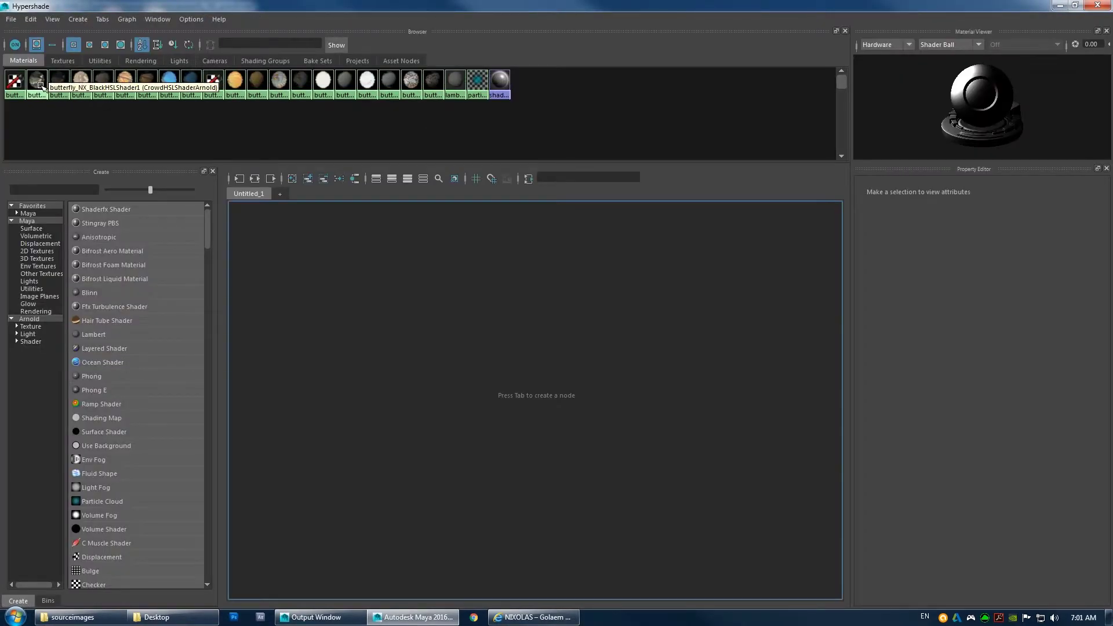
{"action": "left_click", "coordinate": [38, 81]}
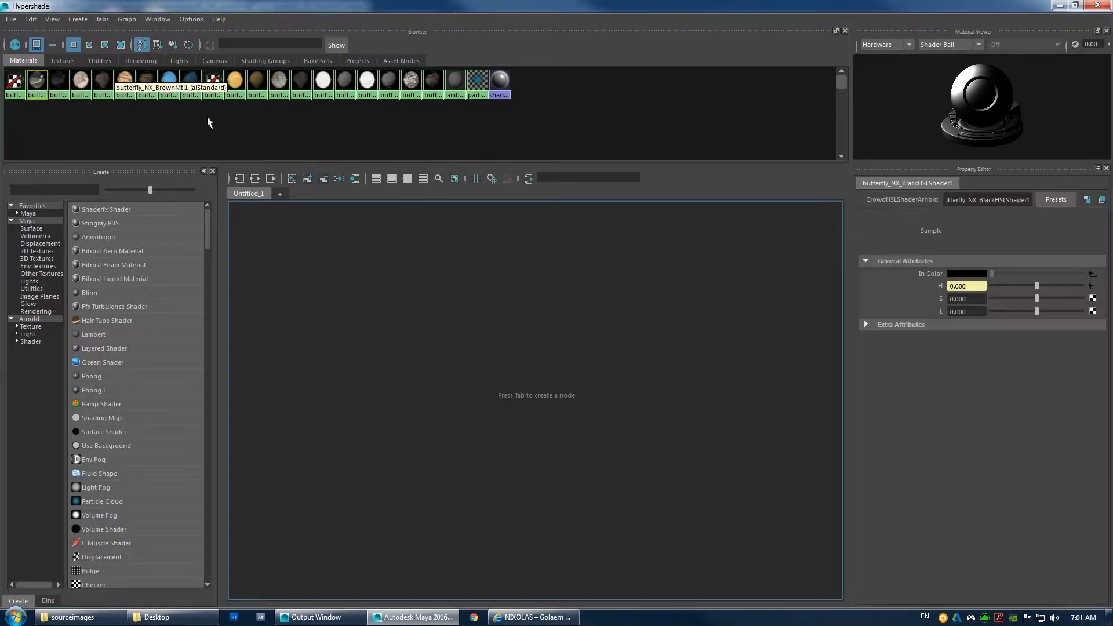
{"action": "left_click", "coordinate": [258, 179]}
{"action": "left_click", "coordinate": [531, 375]}
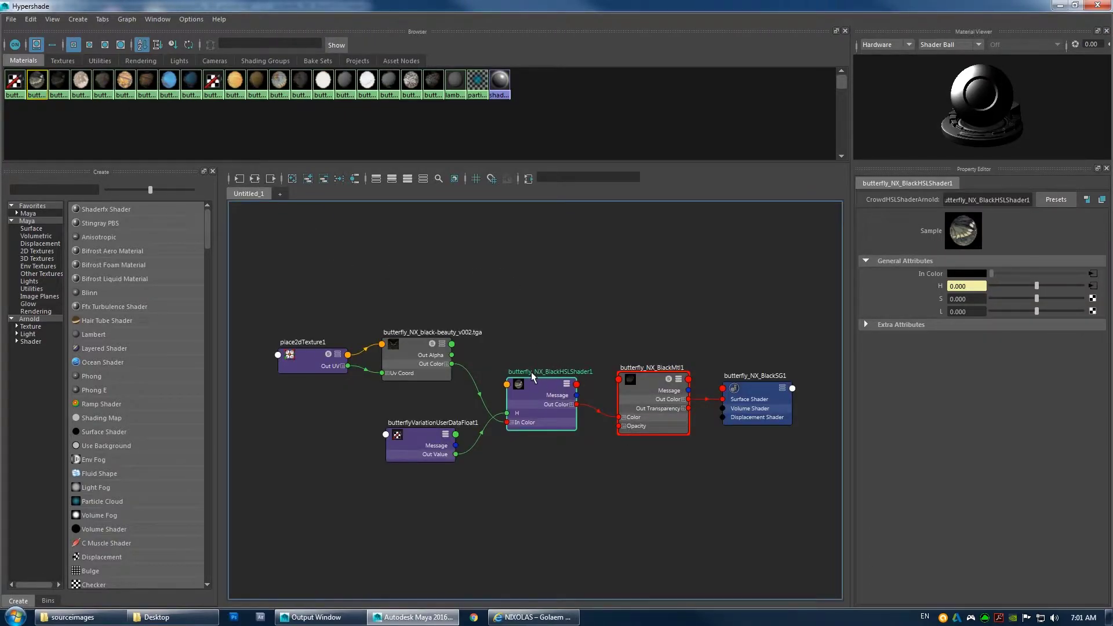
Graph the butterfly_NX_BlackMtl1 network and inspect its black-alpha_v001.tga and black-beauty_v002.tga file nodes.
{"action": "left_click", "coordinate": [650, 380]}
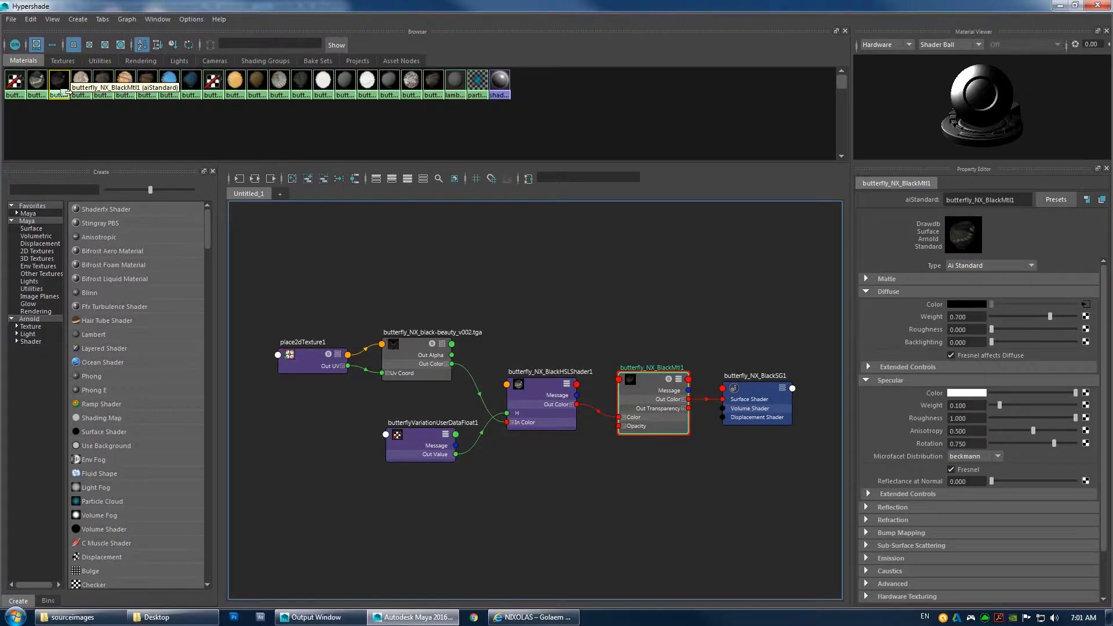
{"action": "left_click", "coordinate": [254, 179]}
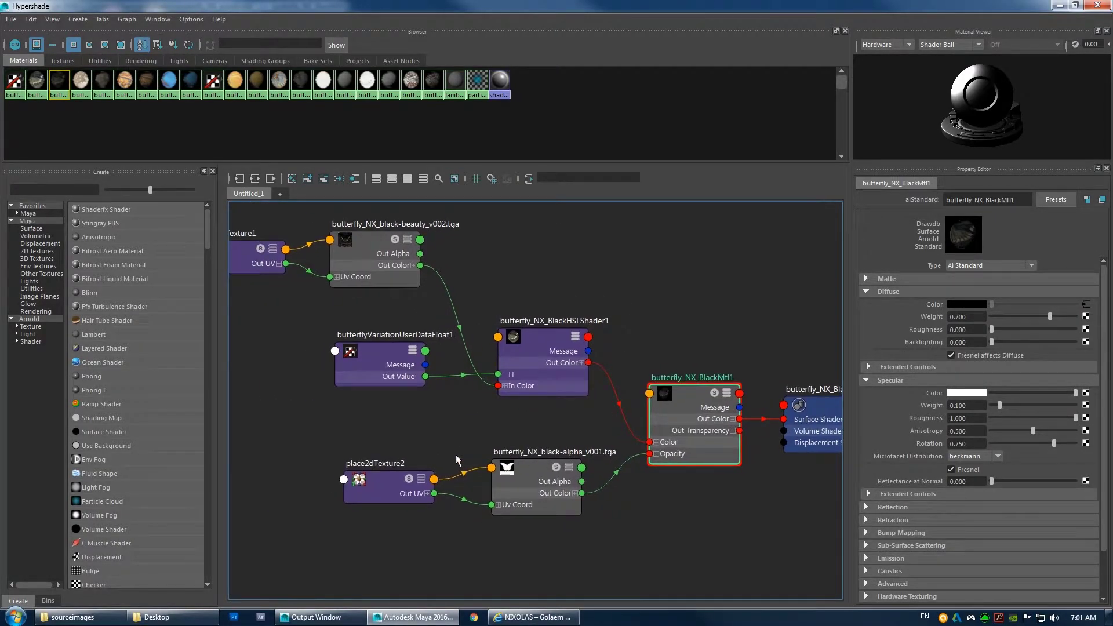
{"action": "left_click", "coordinate": [543, 467]}
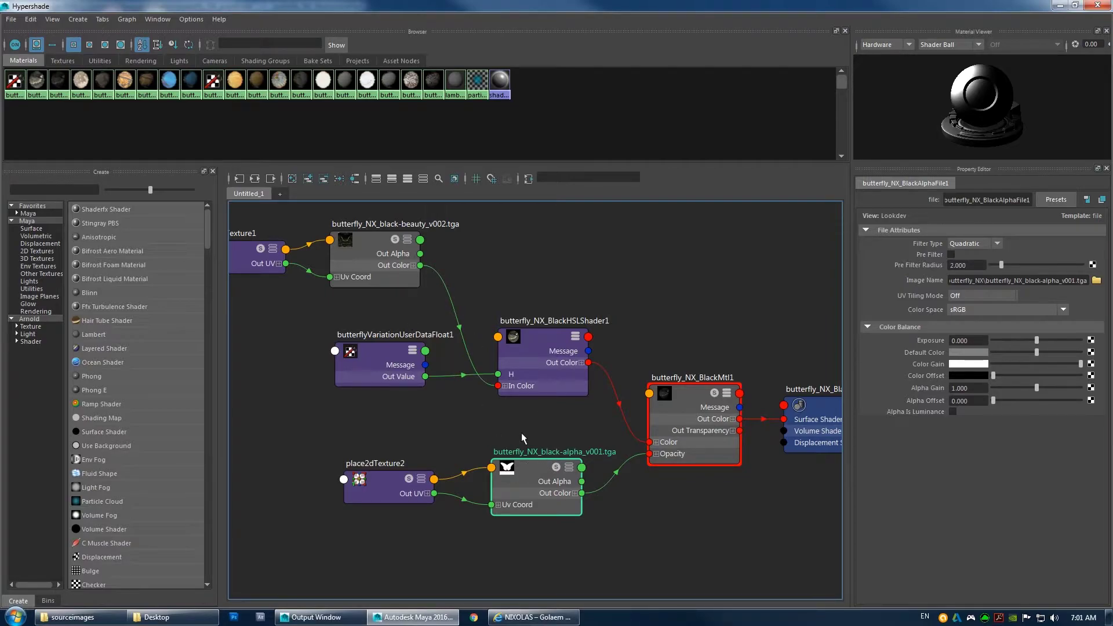
{"action": "middle_click_drag", "start_coordinate": [508, 424], "coordinate": [530, 451], "text": "alt"}
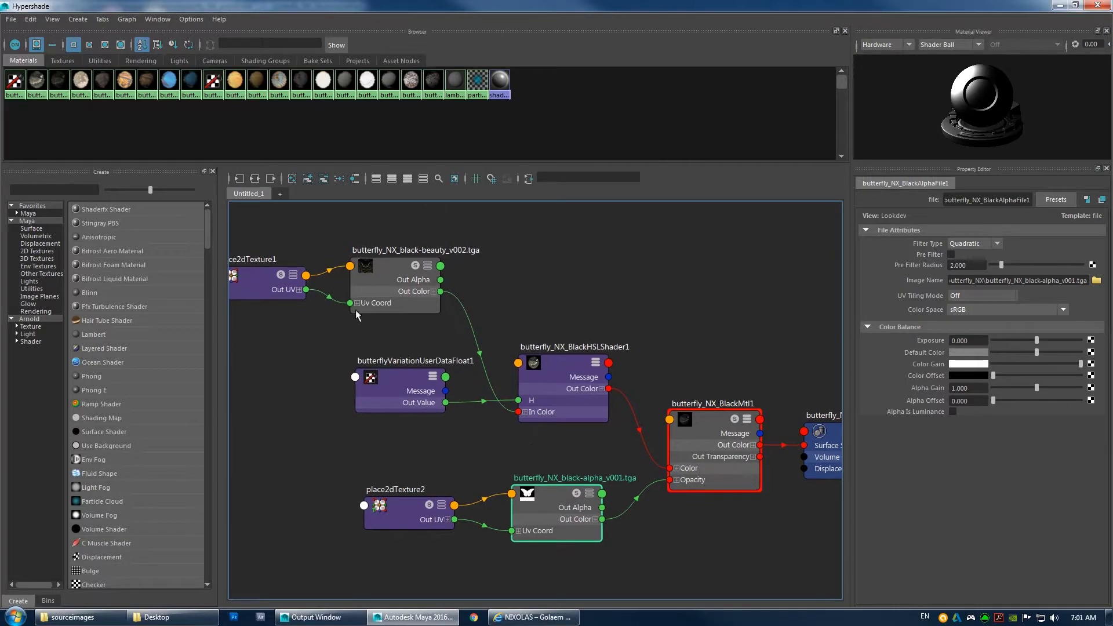
{"action": "left_click", "coordinate": [387, 264]}
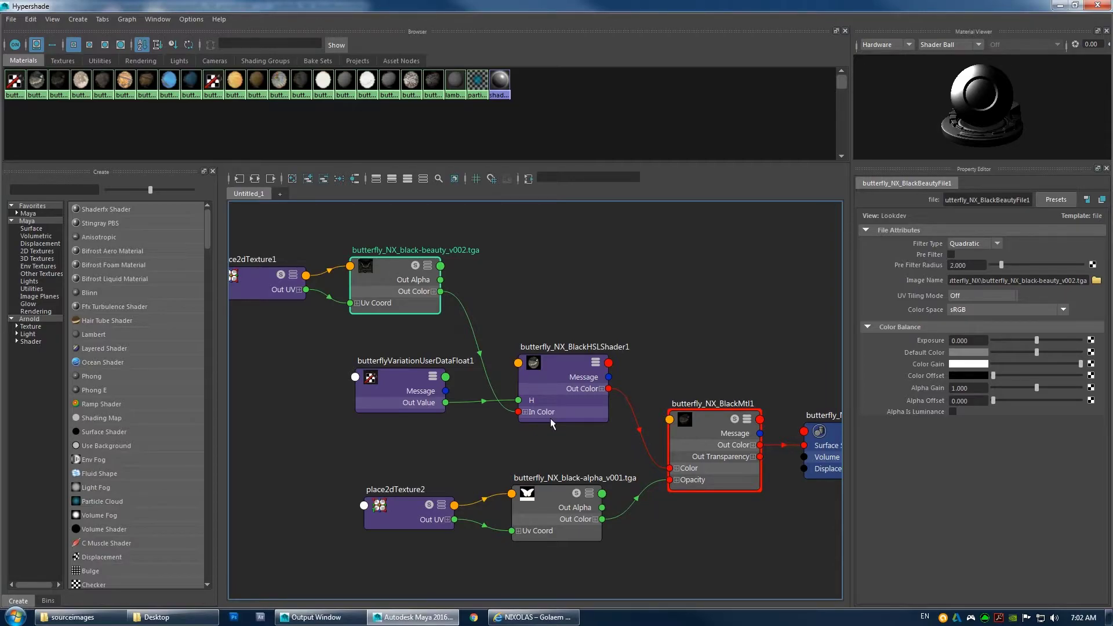
Reposition the butterfly_NX_BlackHSLShader1 and butterfly_NX_BlackMtl1 nodes up and to the right, spreading out the shader graph.
{"action": "middle_click_drag", "start_coordinate": [521, 266], "coordinate": [611, 265], "text": "alt"}
{"action": "left_click_drag", "start_coordinate": [593, 360], "coordinate": [627, 313]}
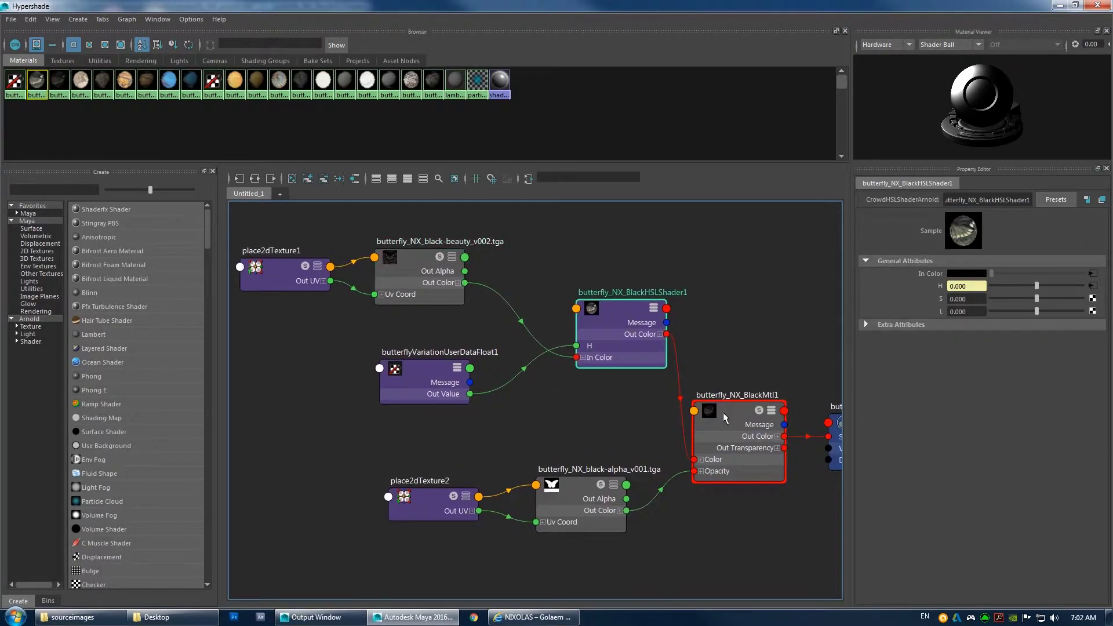
{"action": "left_click_drag", "start_coordinate": [738, 414], "coordinate": [762, 390]}
{"action": "middle_click_drag", "start_coordinate": [734, 306], "coordinate": [646, 283], "text": "alt"}
{"action": "left_click_drag", "start_coordinate": [535, 286], "coordinate": [526, 285]}
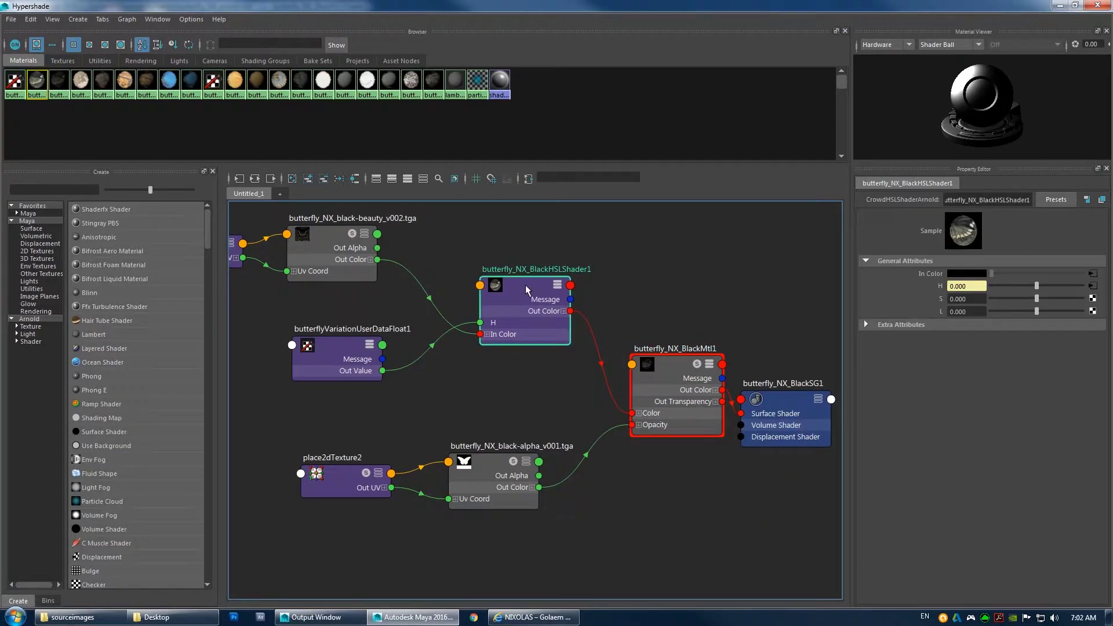
Move the butterflyVariationUserDataFloat1 node slightly closer to the HSL shader's inputs.
{"action": "left_click_drag", "start_coordinate": [319, 347], "coordinate": [339, 327]}
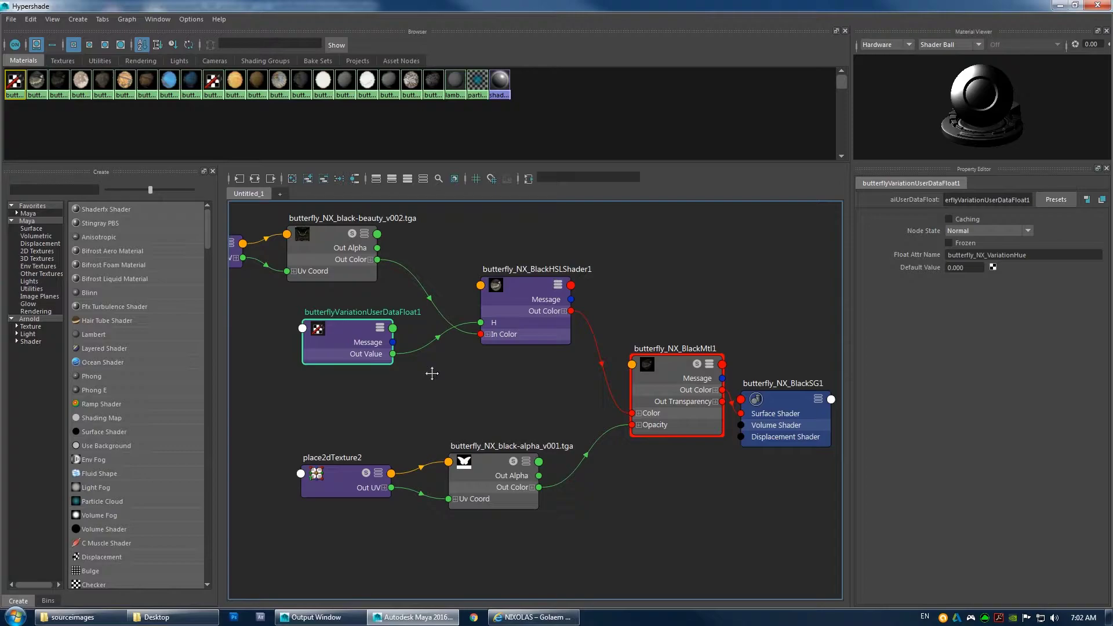
{"action": "middle_click_drag", "start_coordinate": [432, 373], "coordinate": [385, 382], "text": "alt"}
{"action": "mouse_move", "coordinate": [304, 338]}
{"action": "left_mouse_down"}
{"action": "mouse_move", "coordinate": [310, 327]}
{"action": "mouse_move", "coordinate": [309, 344]}
{"action": "left_mouse_up"}
{"action": "middle_click_drag", "start_coordinate": [605, 305], "coordinate": [558, 291], "text": "alt"}
Move butterfly_NX_BlackSG1 farther from butterfly_NX_BlackMtl1 and nudge the material node to clear the connections between them.
{"action": "left_click", "coordinate": [562, 392]}
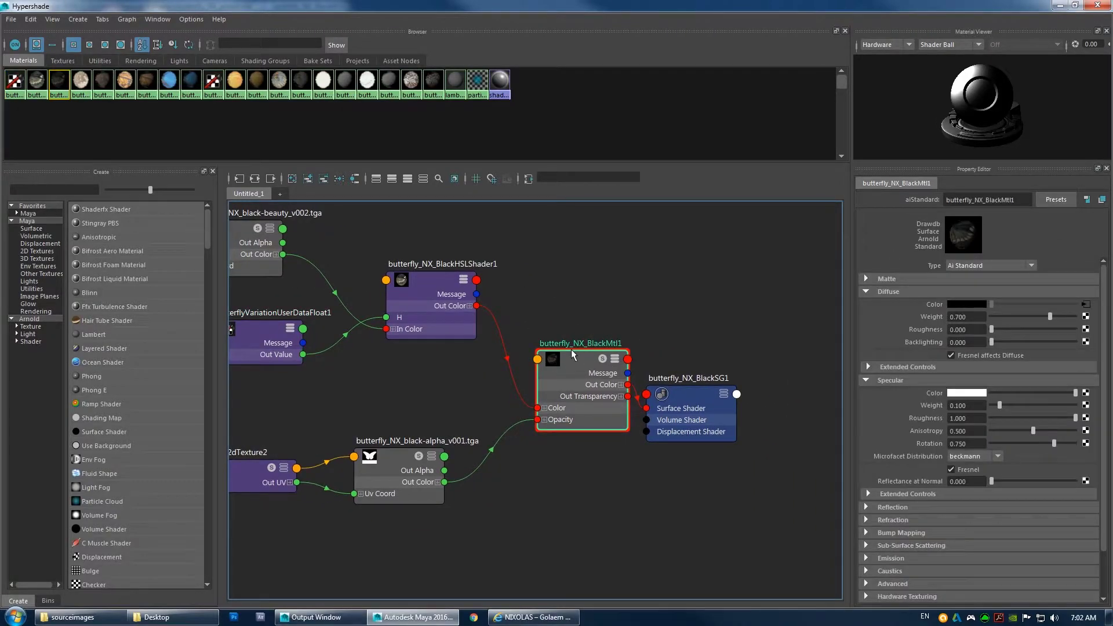
{"action": "left_click_drag", "start_coordinate": [689, 397], "coordinate": [839, 389]}
{"action": "left_click", "coordinate": [587, 371]}
{"action": "left_click_drag", "start_coordinate": [588, 371], "coordinate": [593, 369]}
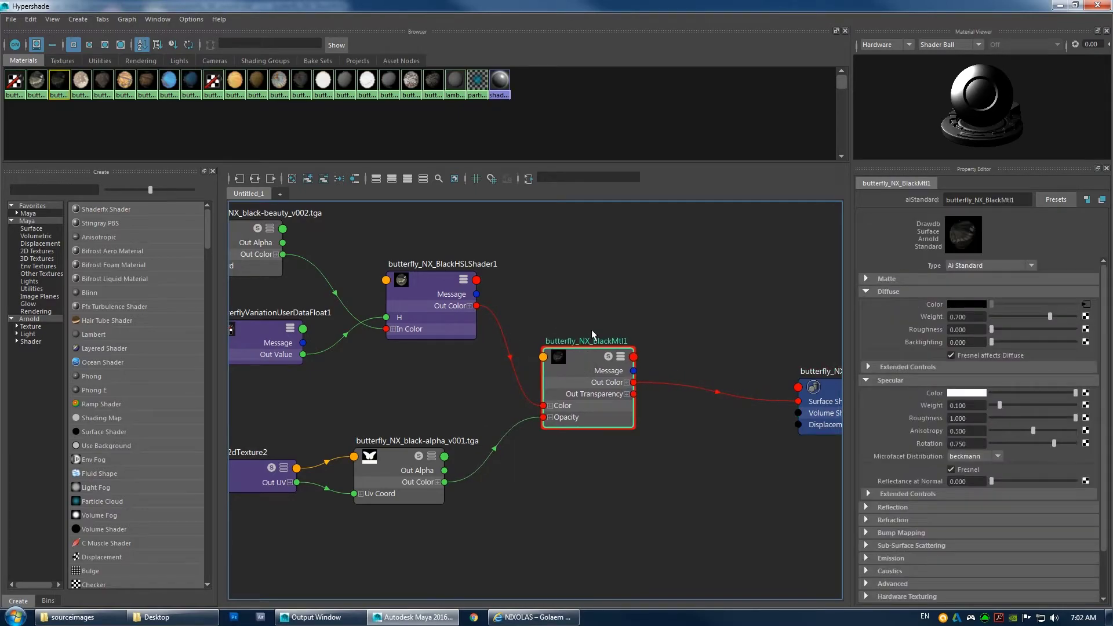
{"action": "middle_click_drag", "start_coordinate": [613, 312], "coordinate": [620, 286], "text": "alt"}
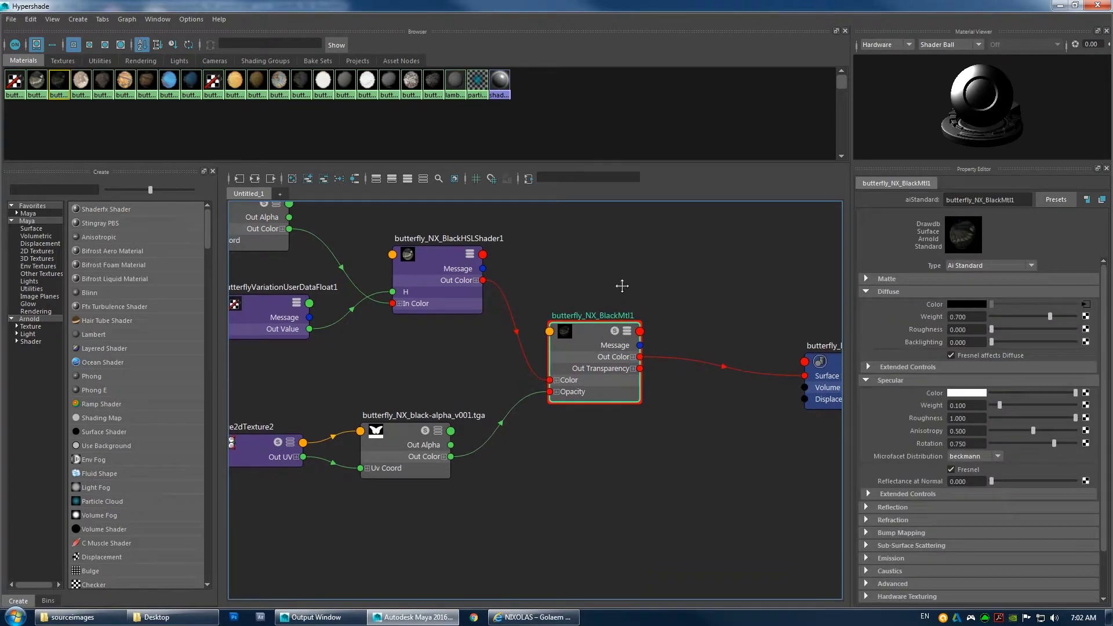
{"action": "right_click_drag", "start_coordinate": [534, 284], "coordinate": [614, 273], "text": "alt"}
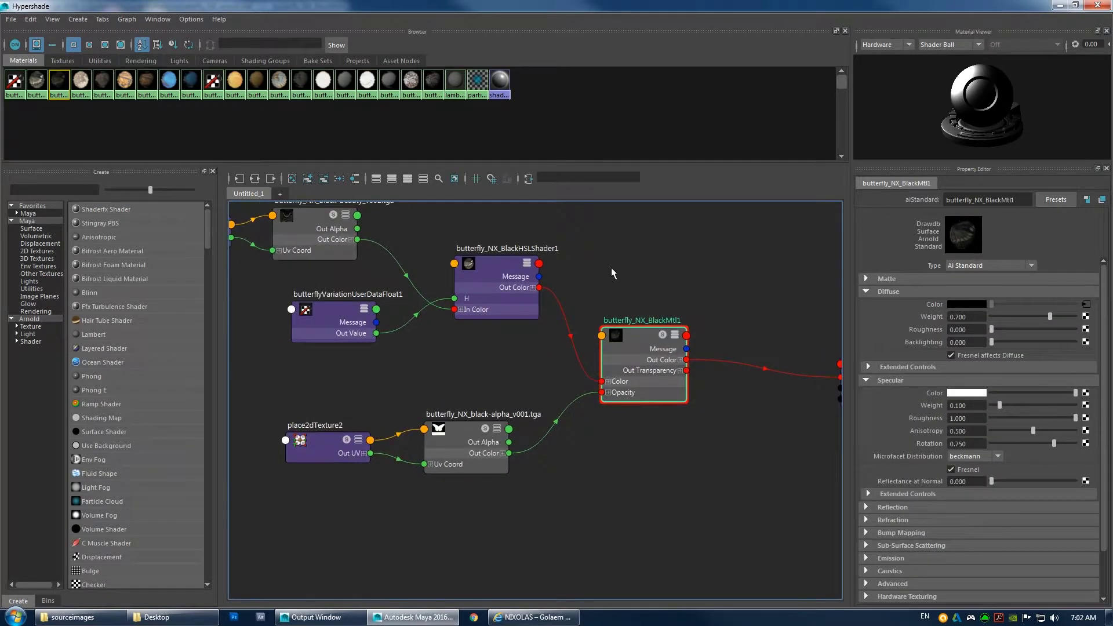
{"action": "middle_click_drag", "start_coordinate": [613, 273], "coordinate": [638, 311], "text": "alt"}
{"action": "left_click_drag", "start_coordinate": [655, 371], "coordinate": [669, 366]}
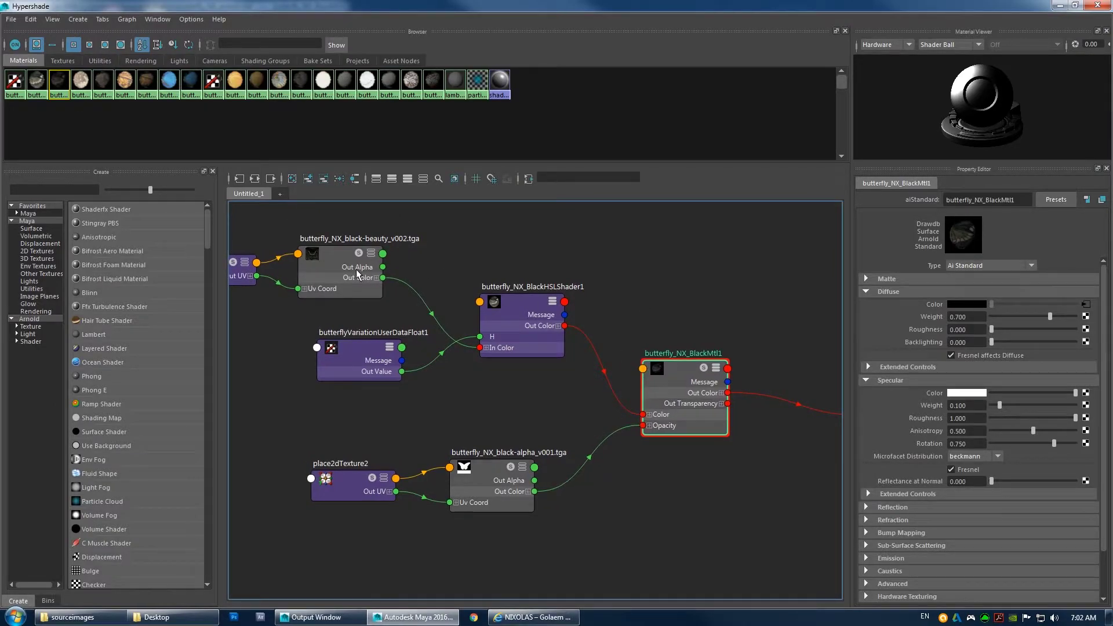
Review the properties of the butterfly_NX_BlackHSLShader1, butterfly_NX_BlackMtl1 and butterflyVariationUserDataFloat1 nodes.
{"action": "left_click", "coordinate": [515, 300]}
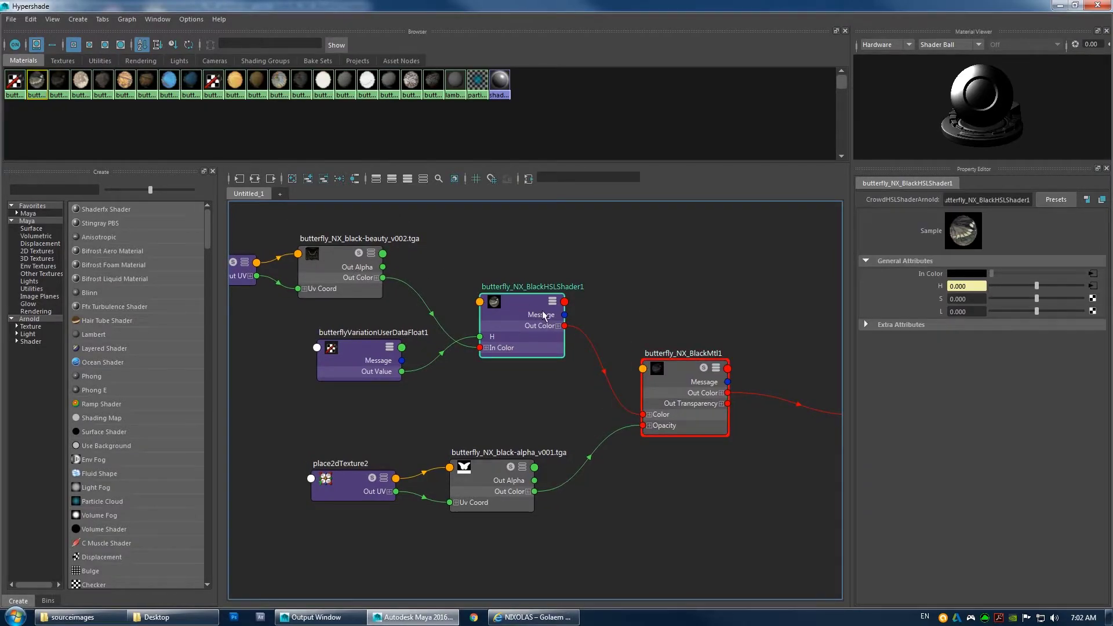
{"action": "left_click", "coordinate": [565, 342]}
{"action": "left_click", "coordinate": [672, 371]}
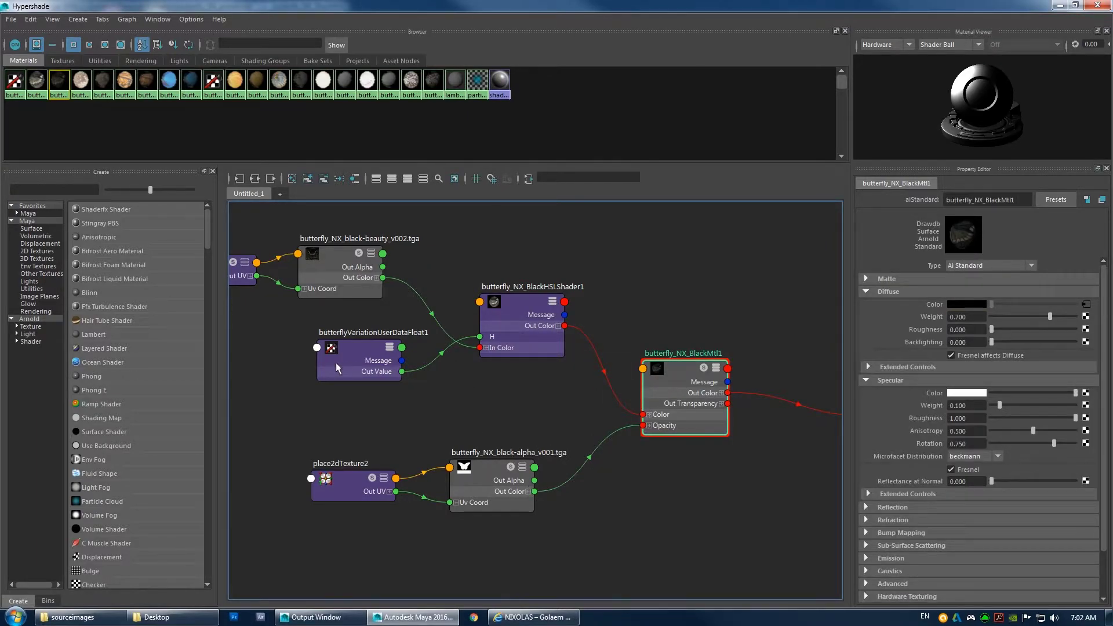
{"action": "middle_click_drag", "start_coordinate": [489, 402], "coordinate": [542, 400], "text": "alt"}
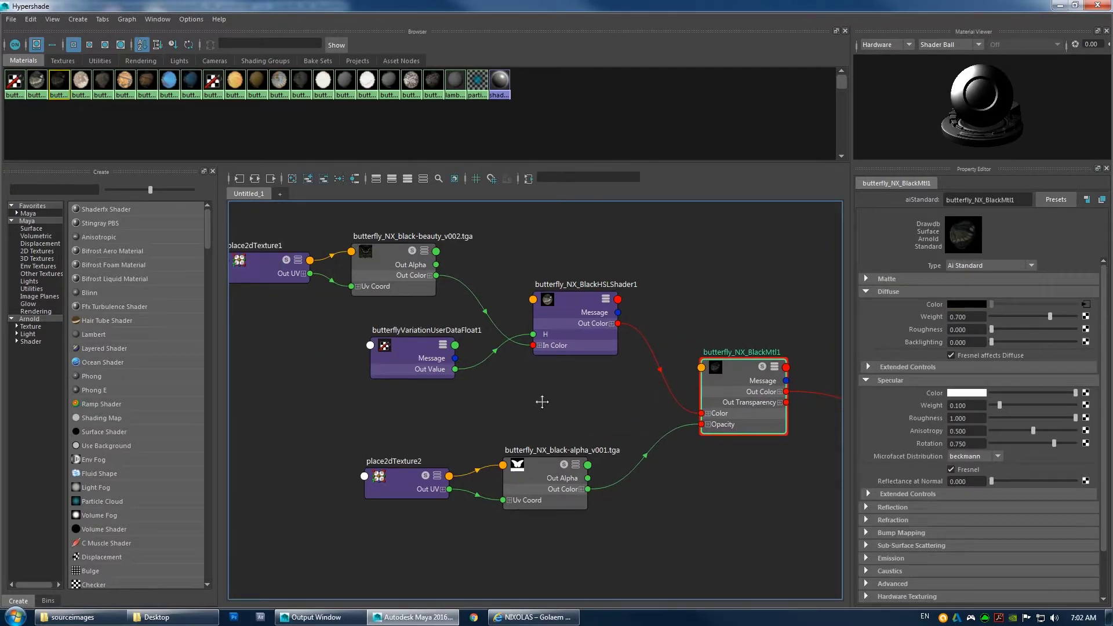
{"action": "left_click_drag", "start_coordinate": [415, 352], "coordinate": [388, 352]}
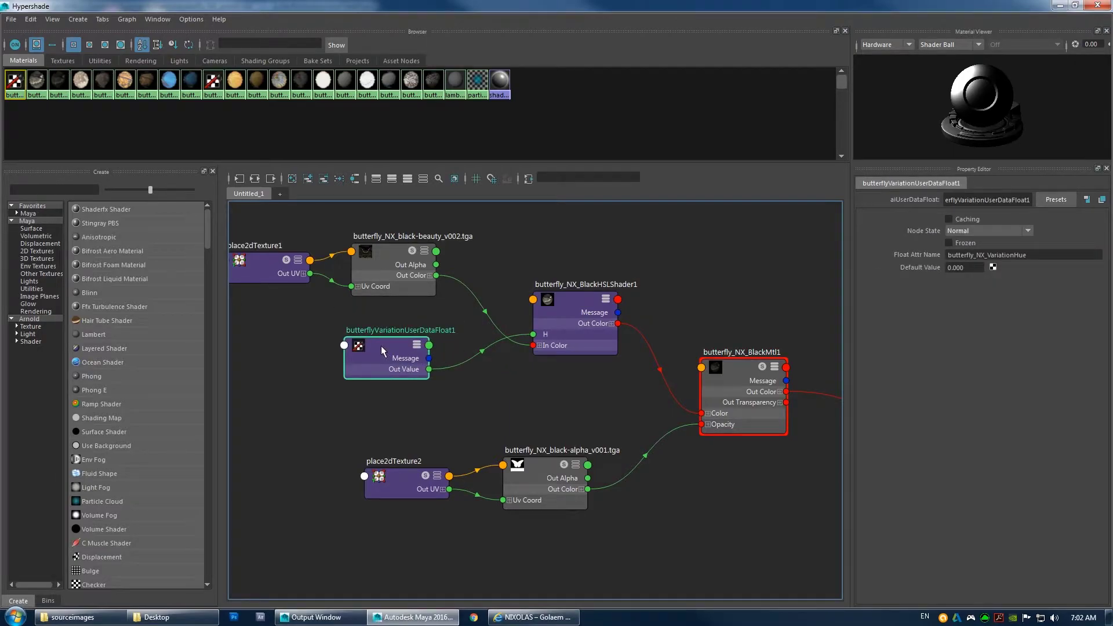
{"action": "mouse_move", "coordinate": [389, 349]}
{"action": "left_mouse_down"}
{"action": "mouse_move", "coordinate": [380, 341]}
{"action": "mouse_move", "coordinate": [400, 354]}
{"action": "left_mouse_up"}
Filter the list of creatable nodes by "aius" to find the aiUserDataFloat type, and clear the filter.
{"action": "left_click", "coordinate": [72, 189]}
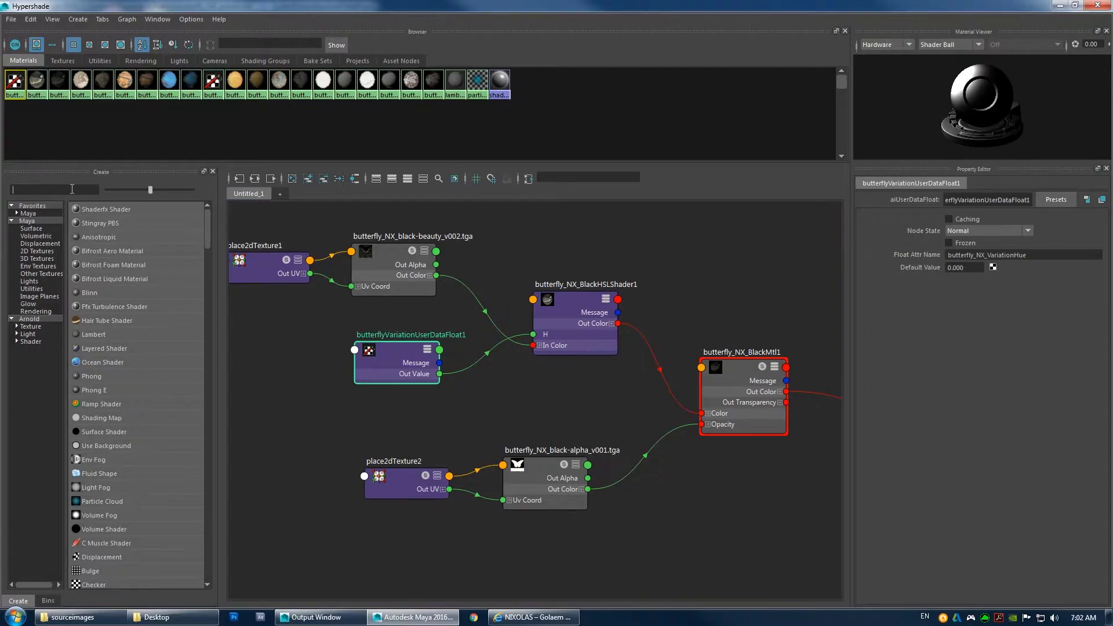
{"action": "type", "text": "aius"}
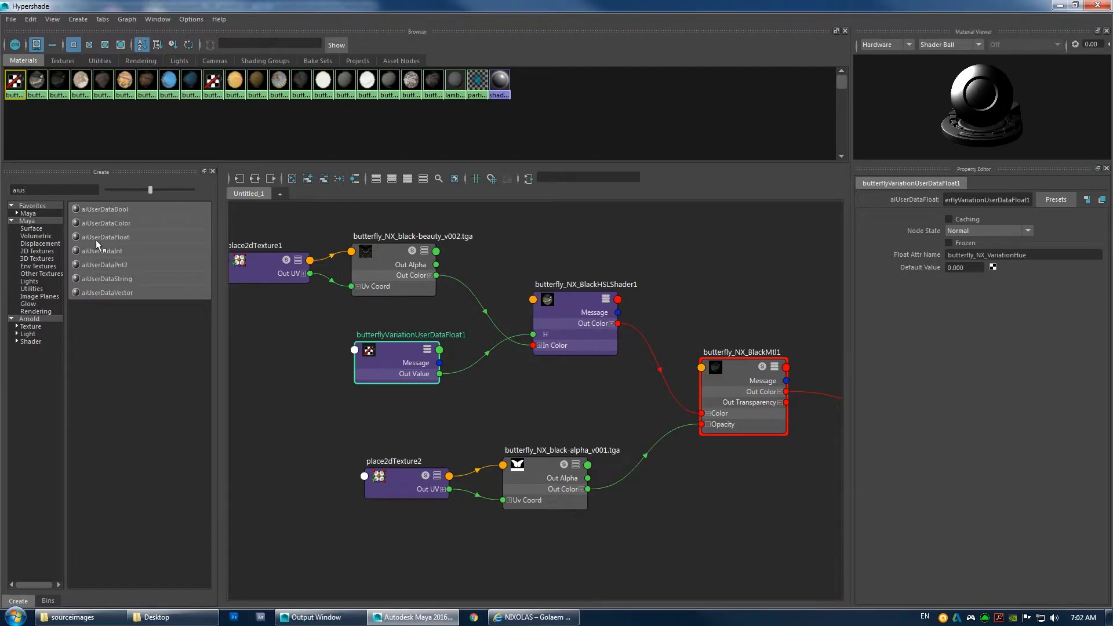
{"action": "double_click", "coordinate": [40, 190]}
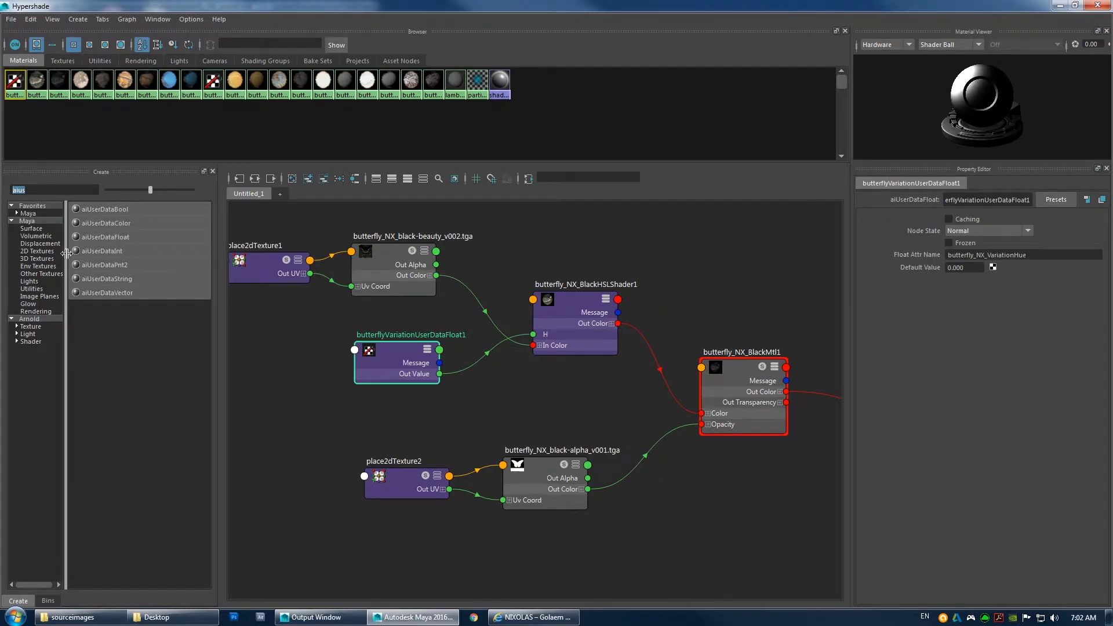
{"action": "key", "text": "BackSpace"}
Examine the Float Attr Name of butterflyVariationUserDataFloat1 and the attributes of the HSL shader it drives.
{"action": "middle_click_drag", "start_coordinate": [499, 409], "coordinate": [457, 420], "text": "alt"}
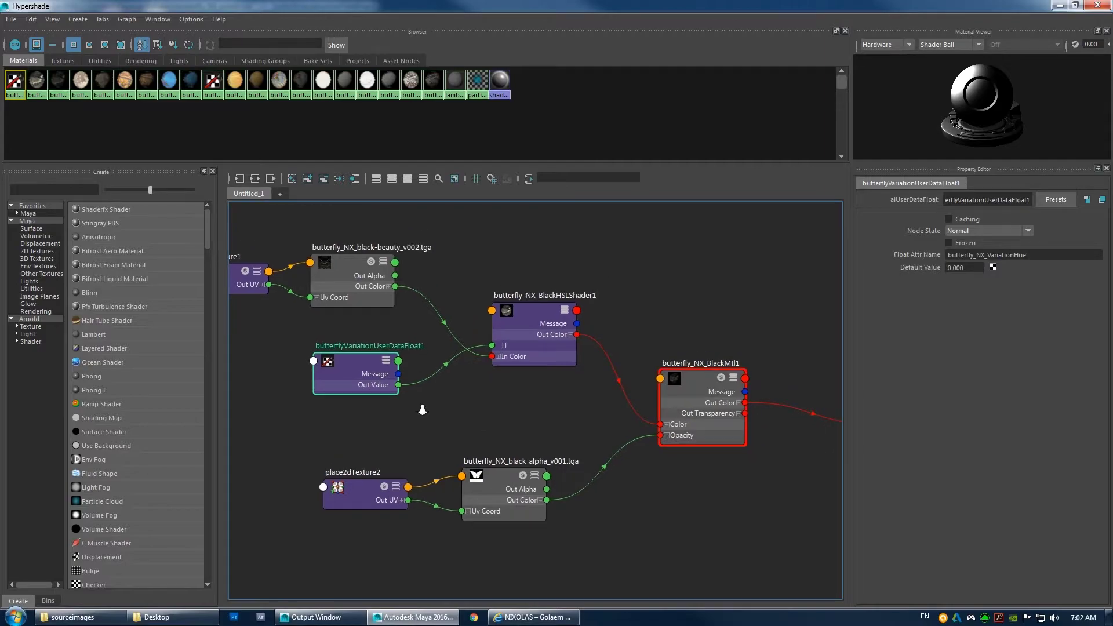
{"action": "right_click_drag", "start_coordinate": [423, 410], "coordinate": [470, 415], "text": "alt"}
{"action": "middle_click_drag", "start_coordinate": [470, 415], "coordinate": [492, 435], "text": "alt"}
{"action": "right_click_drag", "start_coordinate": [493, 435], "coordinate": [435, 394], "text": "alt"}
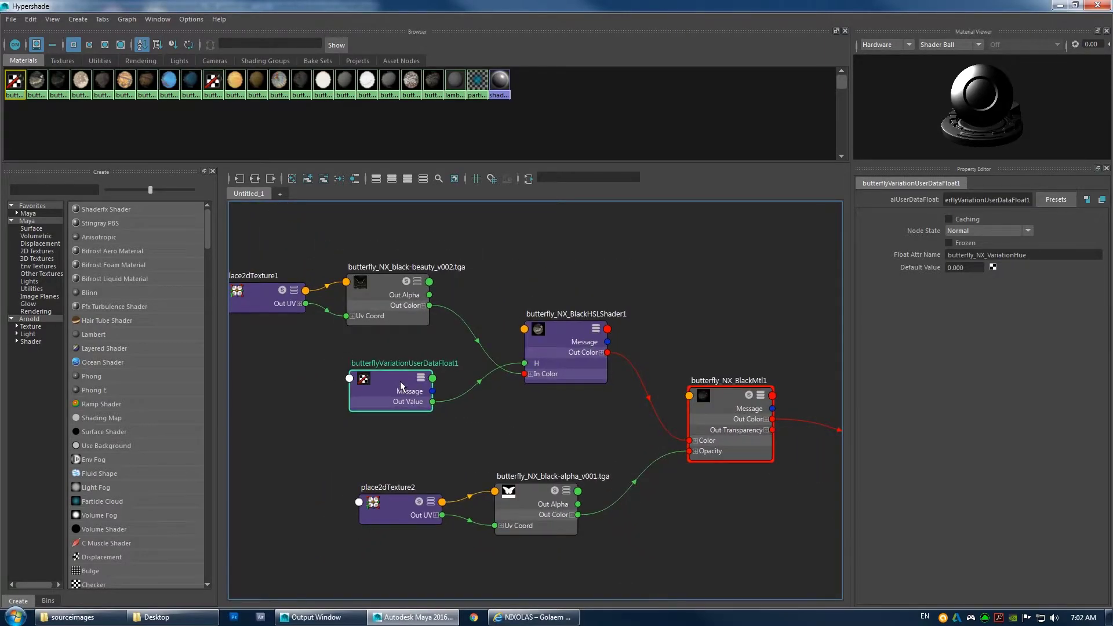
{"action": "left_click_drag", "start_coordinate": [1030, 252], "coordinate": [921, 255]}
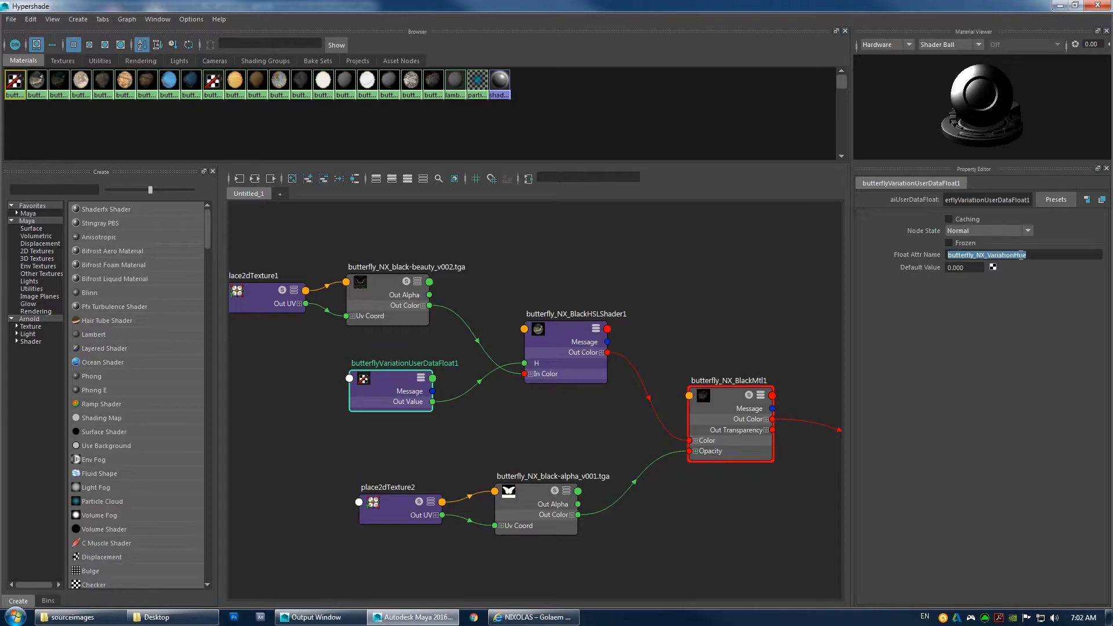
{"action": "left_click_drag", "start_coordinate": [987, 255], "coordinate": [1049, 255]}
{"action": "left_click", "coordinate": [542, 350]}
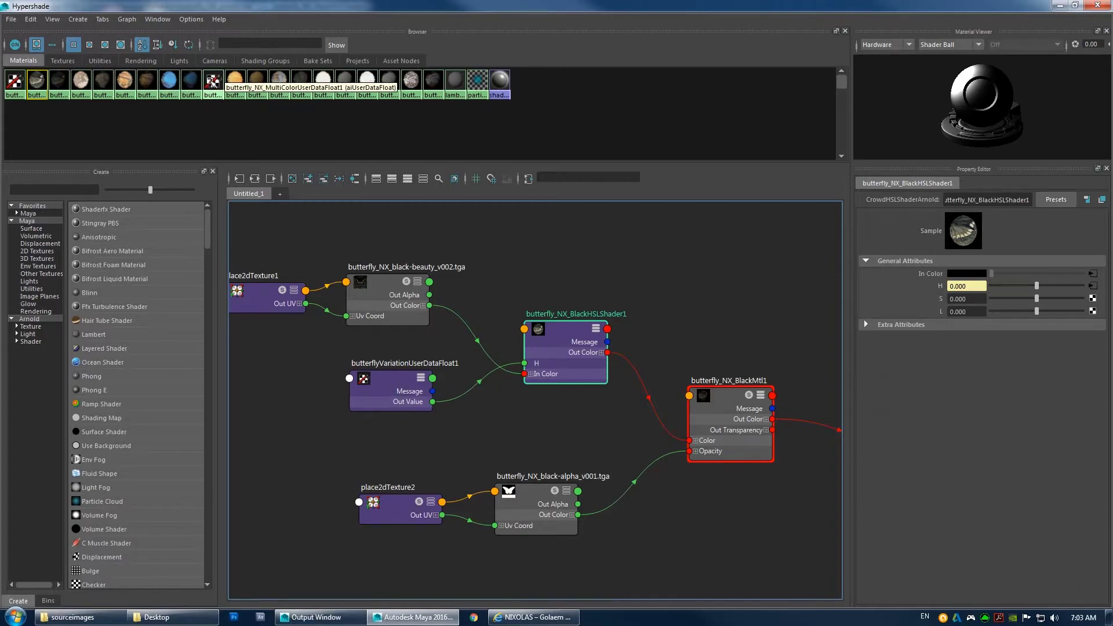
Graph the input and output connections of the butterfly_NX_MultiColorUserDataFloat1 node.
{"action": "left_click", "coordinate": [213, 82]}
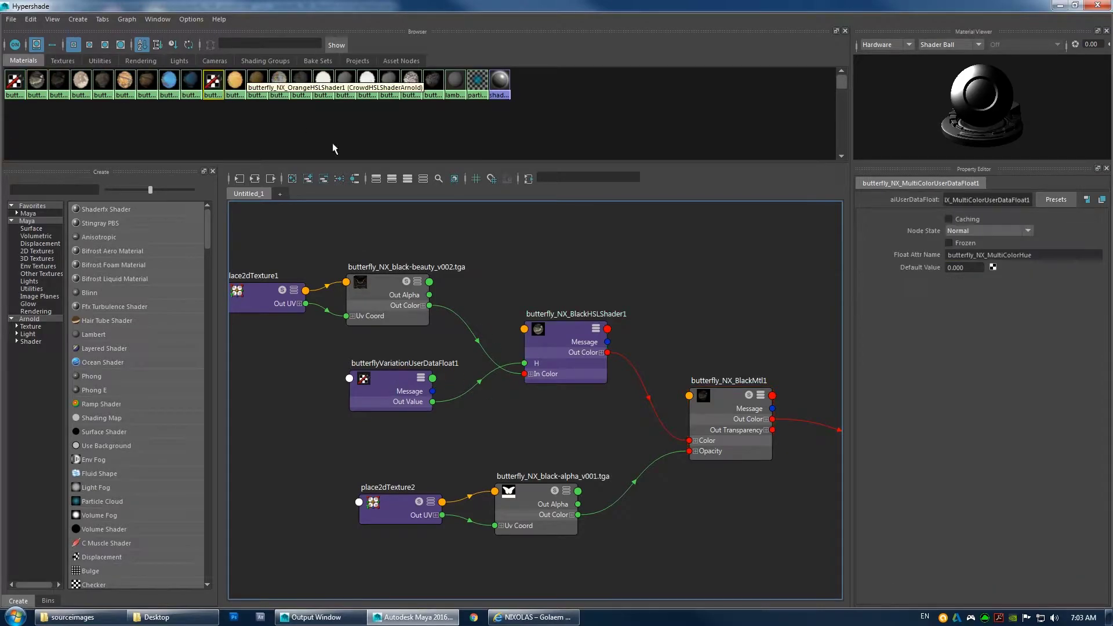
{"action": "left_click", "coordinate": [256, 179]}
{"action": "middle_click_drag", "start_coordinate": [509, 351], "coordinate": [496, 298], "text": "alt"}
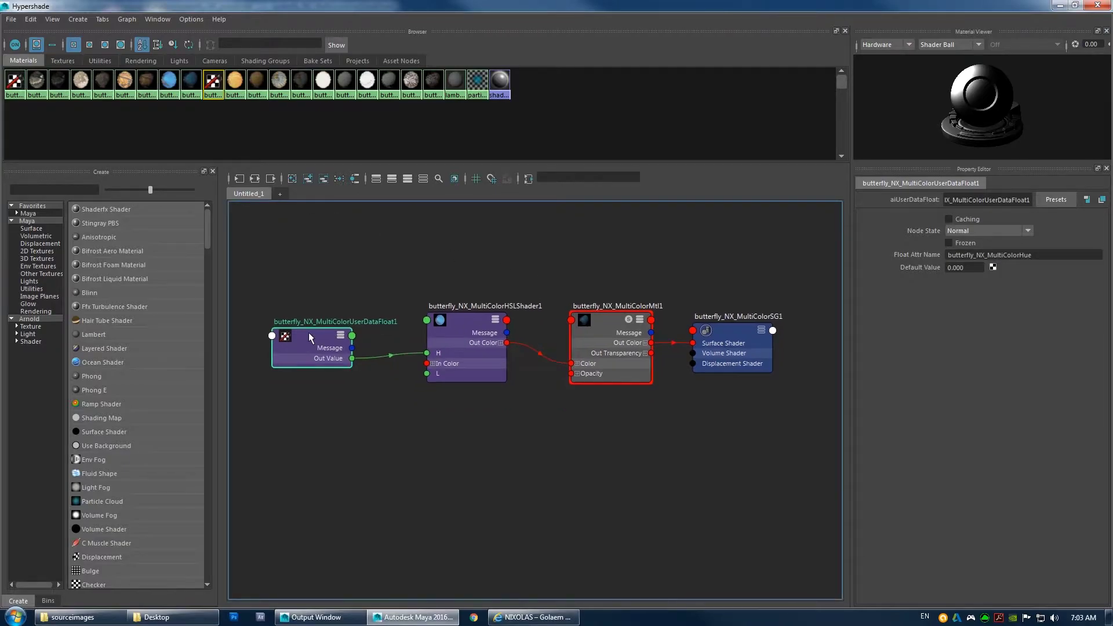
Place butterfly_NX_MultiColorUserDataFloat1 below the HSL shader node and inspect the MultiColor HSL shader and material attributes.
{"action": "left_click_drag", "start_coordinate": [309, 336], "coordinate": [288, 435]}
{"action": "left_click", "coordinate": [447, 337]}
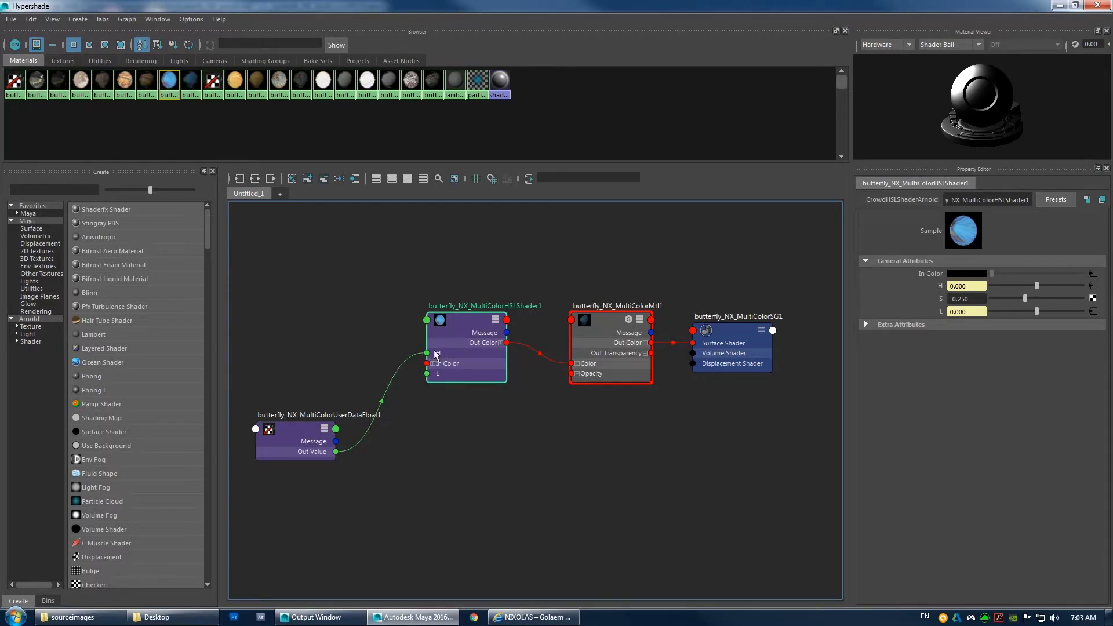
{"action": "left_click", "coordinate": [612, 374]}
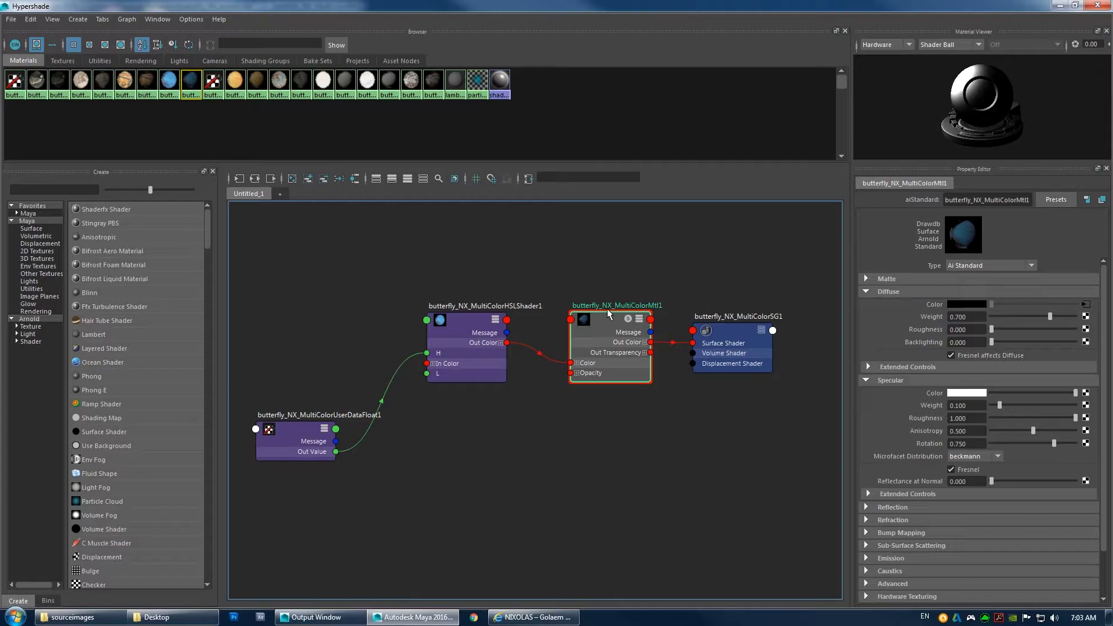
{"action": "mouse_move", "coordinate": [299, 431]}
{"action": "left_mouse_down"}
{"action": "mouse_move", "coordinate": [312, 391]}
{"action": "mouse_move", "coordinate": [313, 423]}
{"action": "left_mouse_up"}
Compare the Float Attr Name of the Variation and MultiColor user data nodes, and display butterfly_NX_MultiColorMtl1's properties.
{"action": "left_click", "coordinate": [13, 82]}
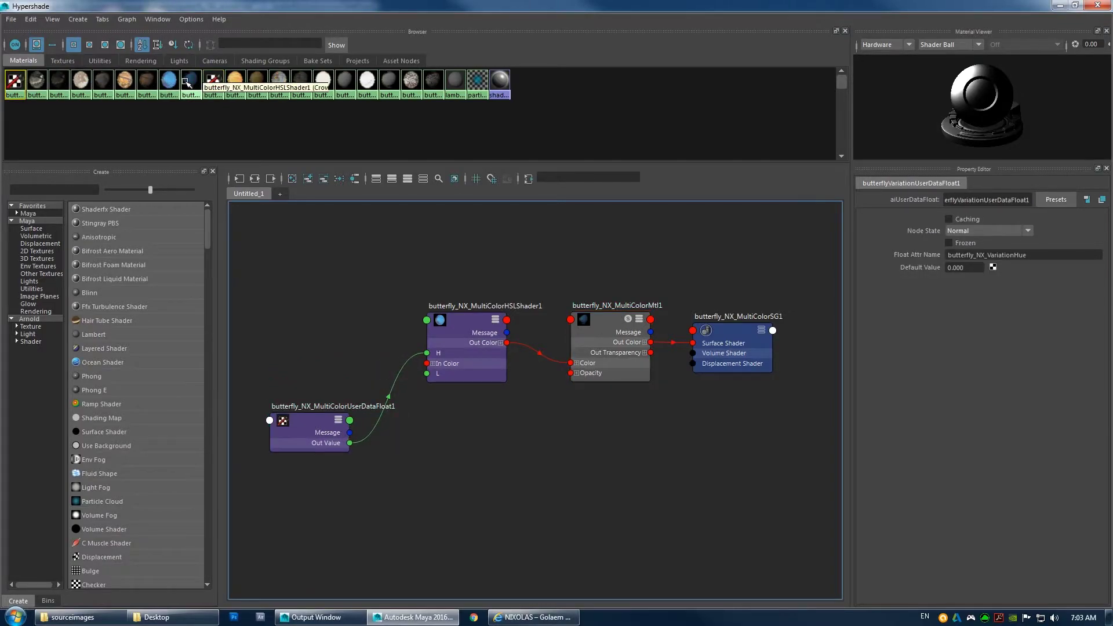
{"action": "left_click", "coordinate": [213, 81]}
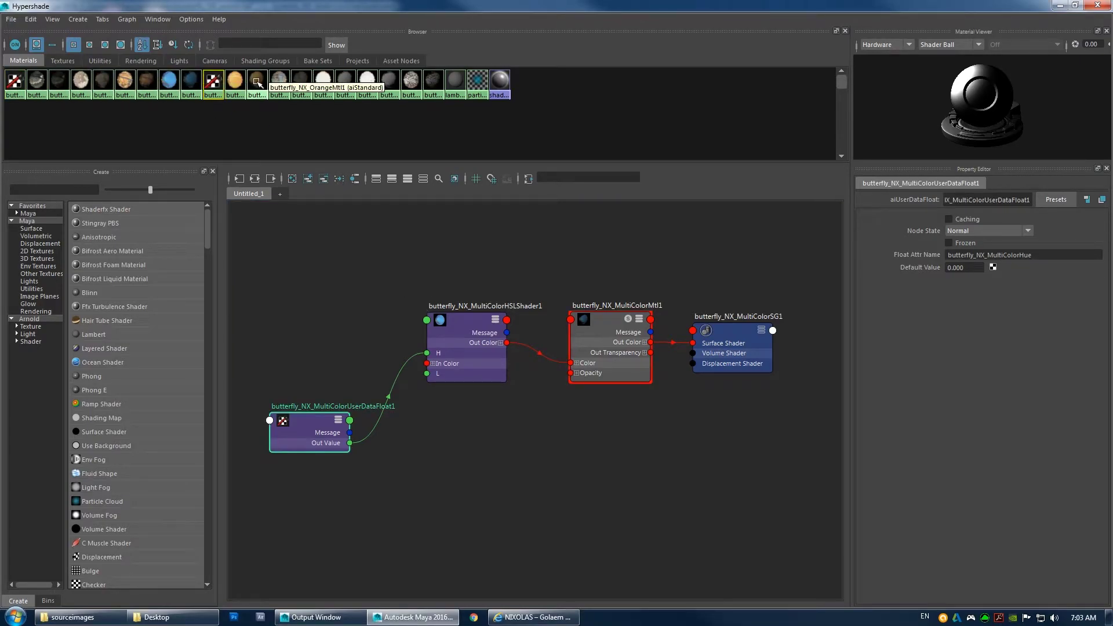
{"action": "left_click", "coordinate": [613, 322]}
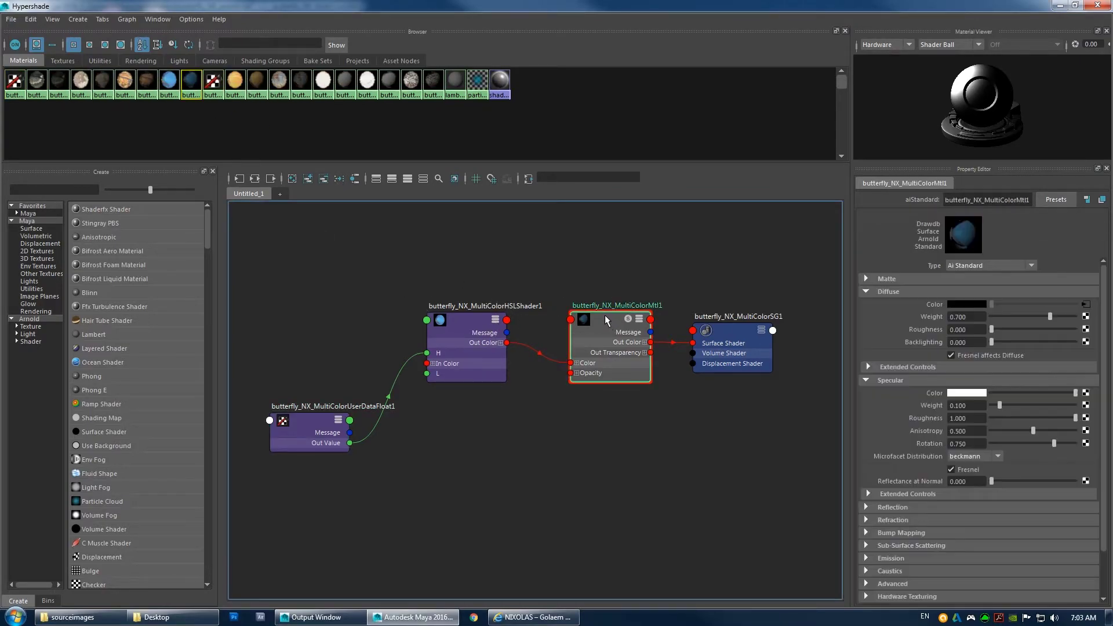
Trace the MultiColor material's diffuse color to butterfly_NX_BlueBeautyFile1 and check its Image Name path against the sourceimages folder.
{"action": "middle_click_drag", "start_coordinate": [674, 259], "coordinate": [593, 266], "text": "alt"}
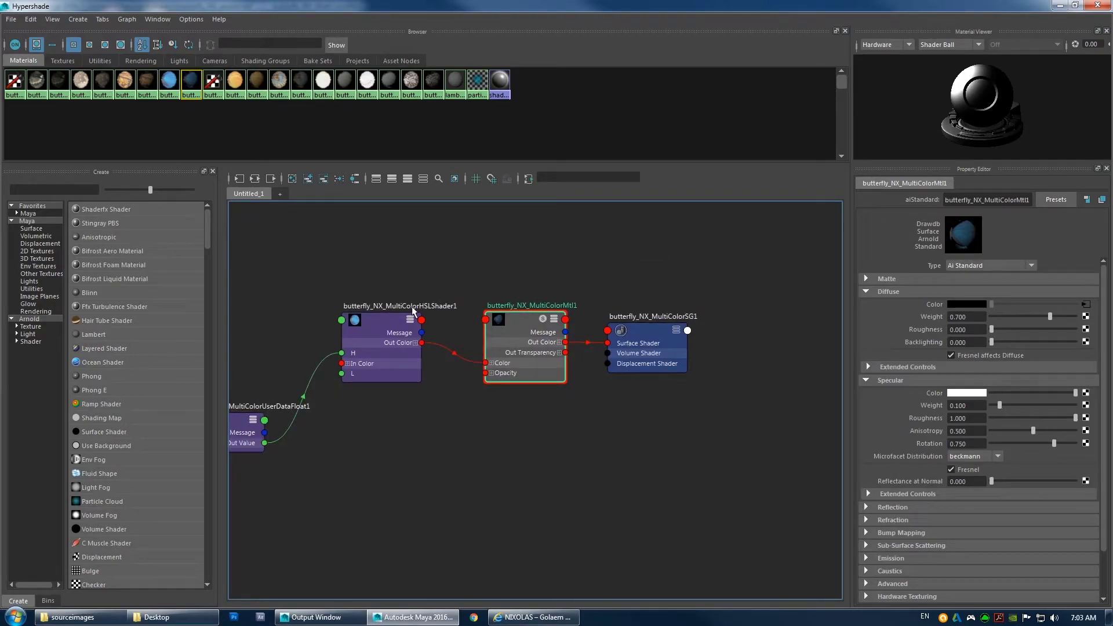
{"action": "left_click", "coordinate": [119, 615]}
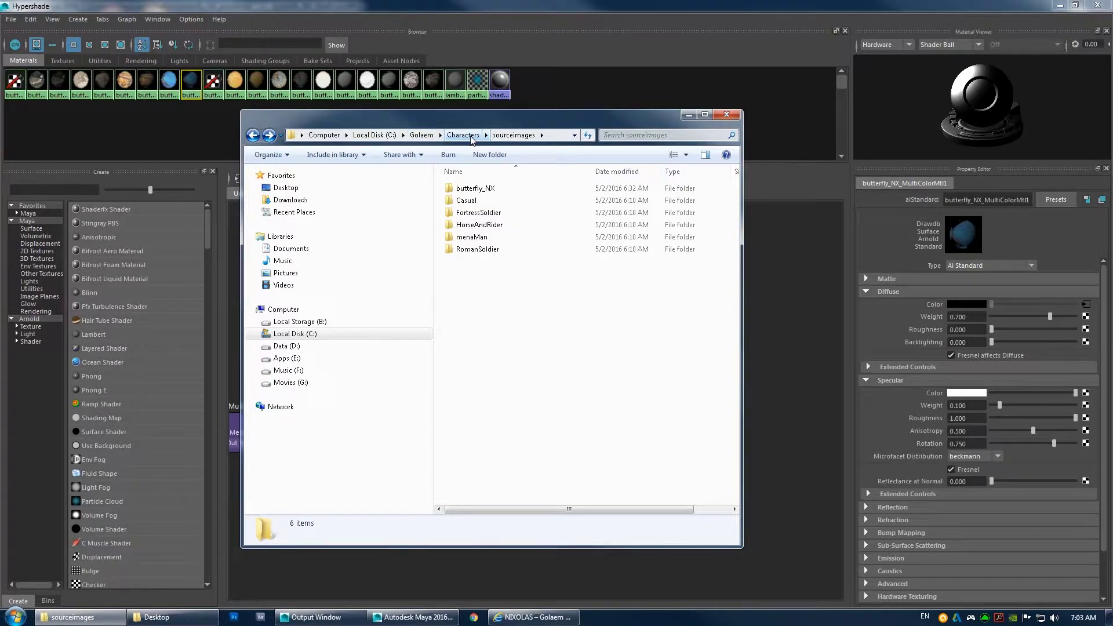
{"action": "left_click", "coordinate": [648, 5]}
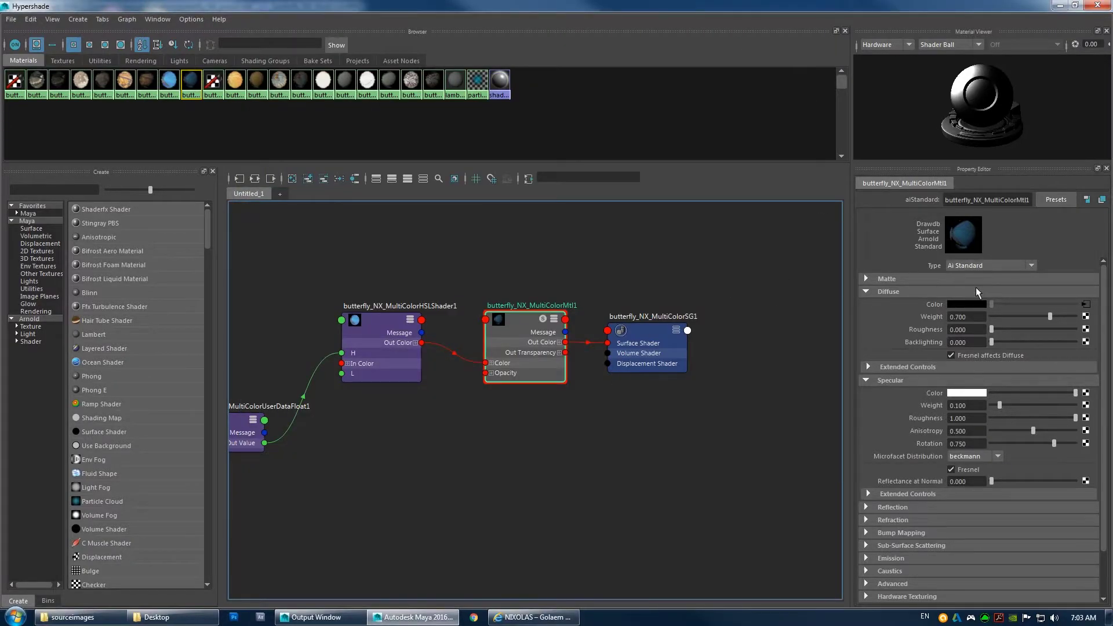
{"action": "left_click", "coordinate": [1085, 304]}
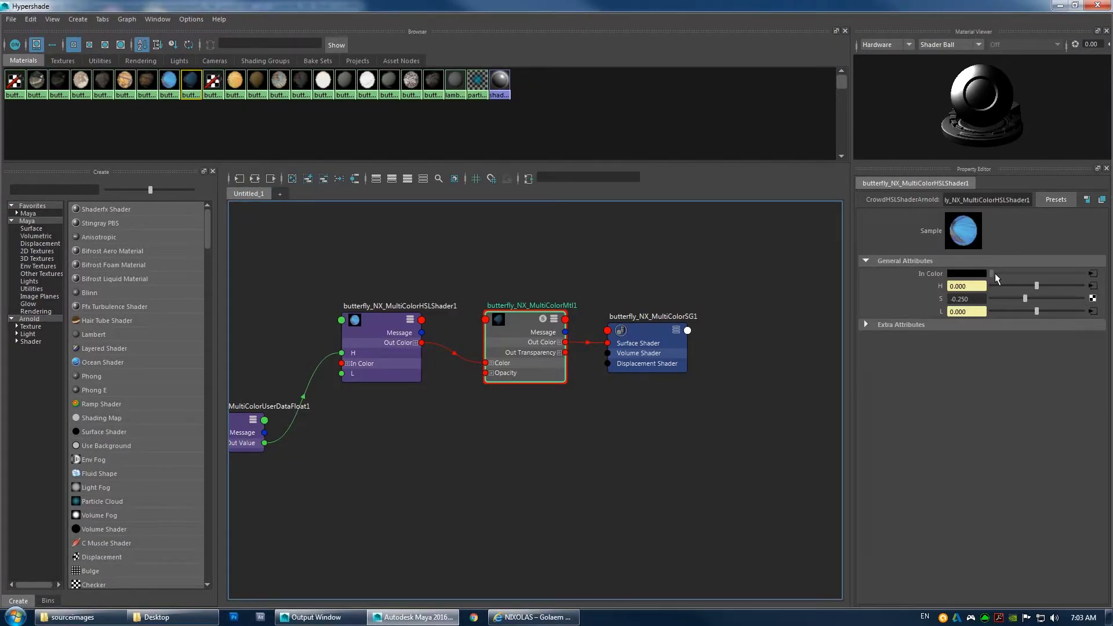
{"action": "left_click", "coordinate": [1093, 274]}
{"action": "mouse_move", "coordinate": [988, 282]}
{"action": "left_mouse_down"}
{"action": "mouse_move", "coordinate": [948, 283]}
{"action": "mouse_move", "coordinate": [1014, 284]}
{"action": "mouse_move", "coordinate": [950, 281]}
{"action": "mouse_move", "coordinate": [969, 283]}
{"action": "left_mouse_up"}
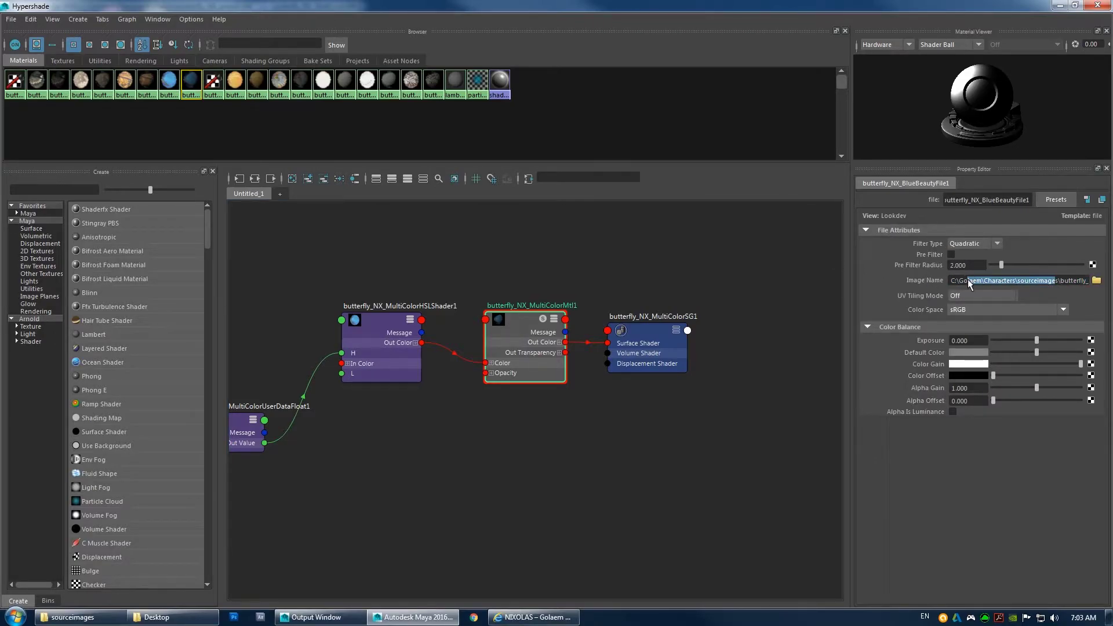
{"action": "left_click", "coordinate": [992, 282]}
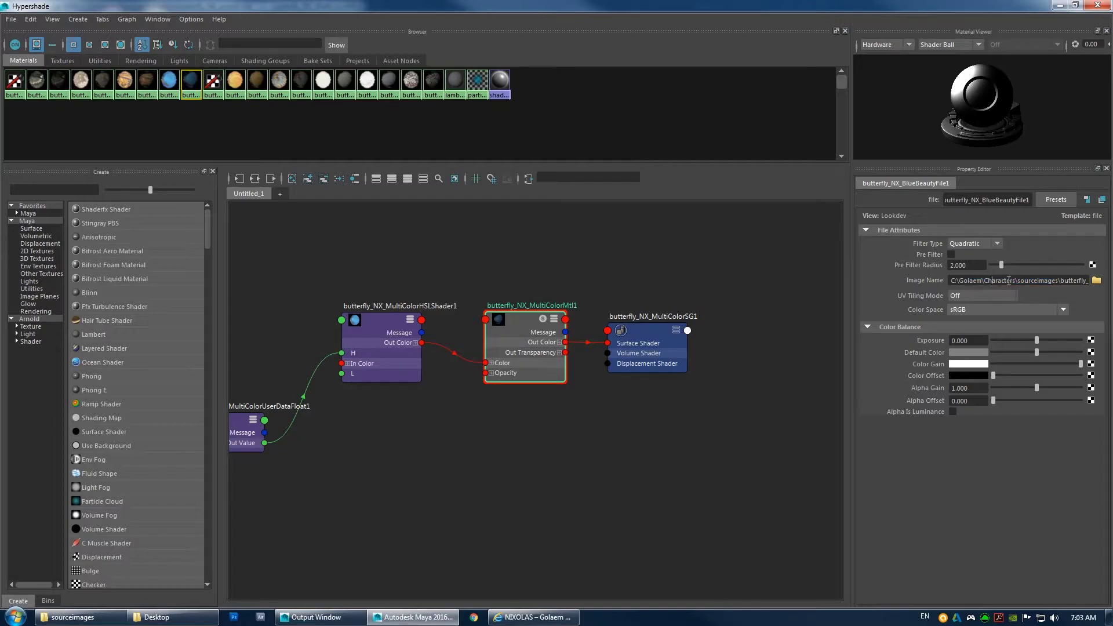
{"action": "left_click_drag", "start_coordinate": [1060, 281], "coordinate": [898, 276]}
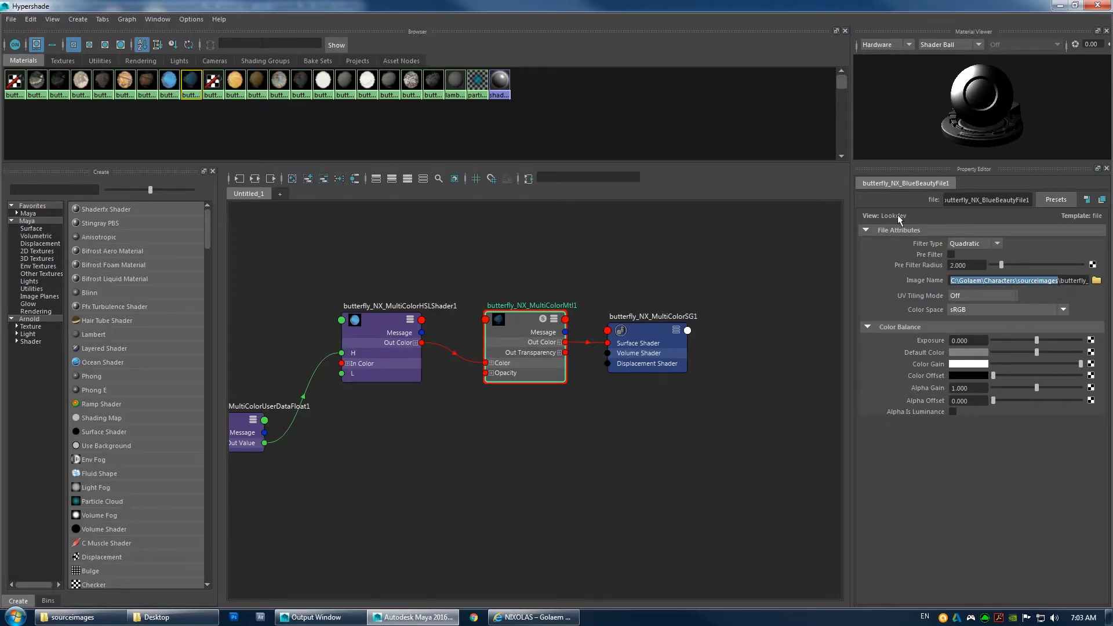
Close the Hypershade and the Desktop folder window, returning to the Maya scene.
{"action": "double_click", "coordinate": [795, 3]}
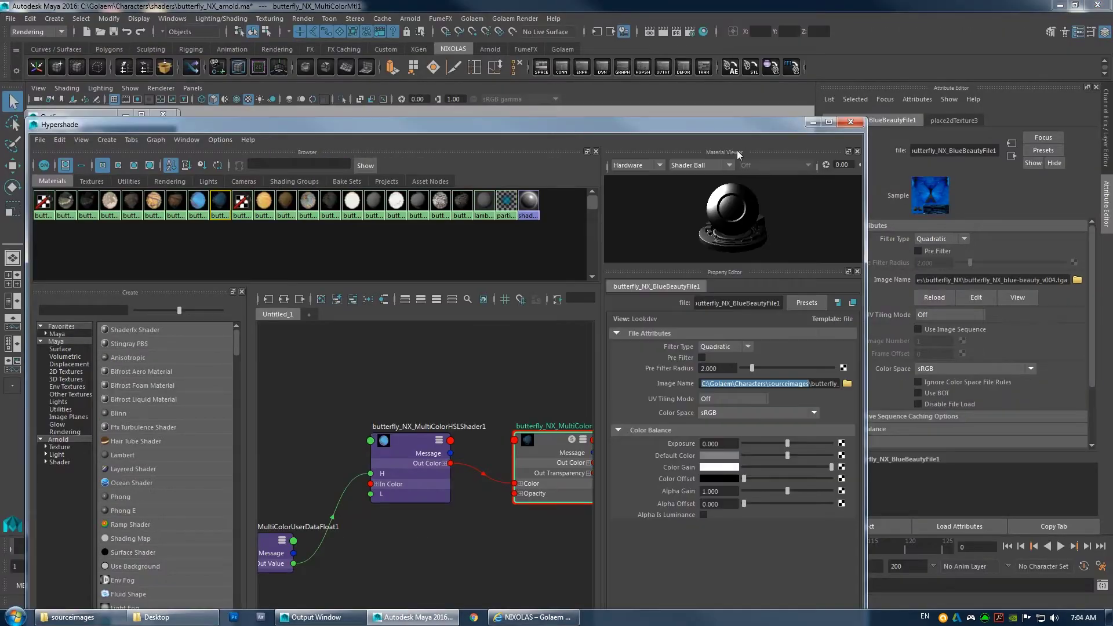
{"action": "left_click", "coordinate": [851, 123]}
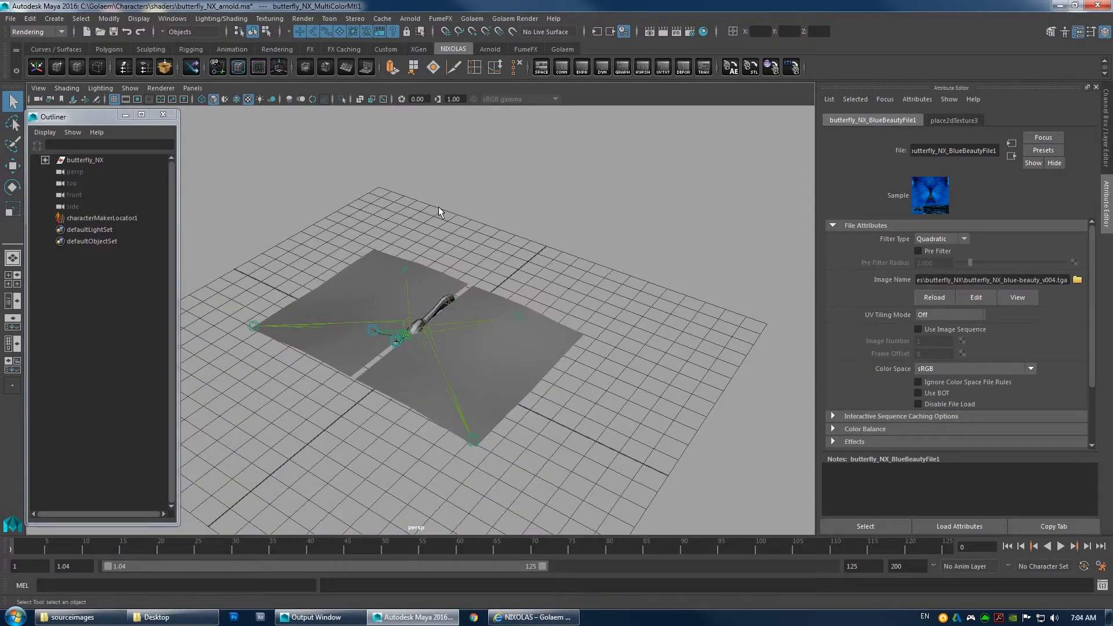
{"action": "left_click", "coordinate": [80, 616]}
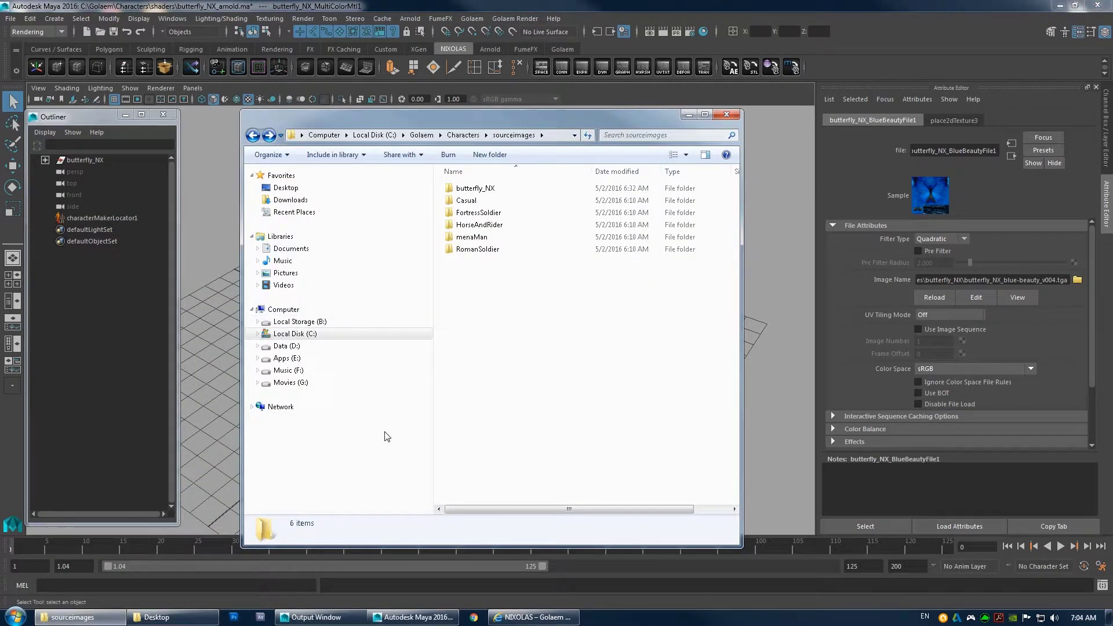
{"action": "middle_click", "coordinate": [168, 598]}
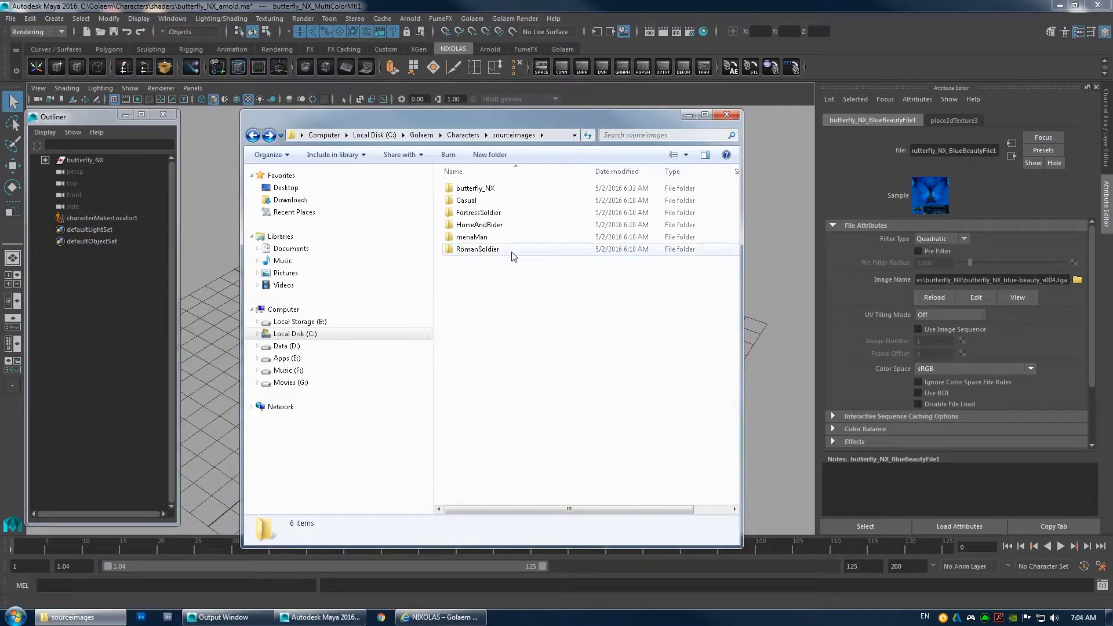
{"action": "left_click", "coordinate": [599, 4]}
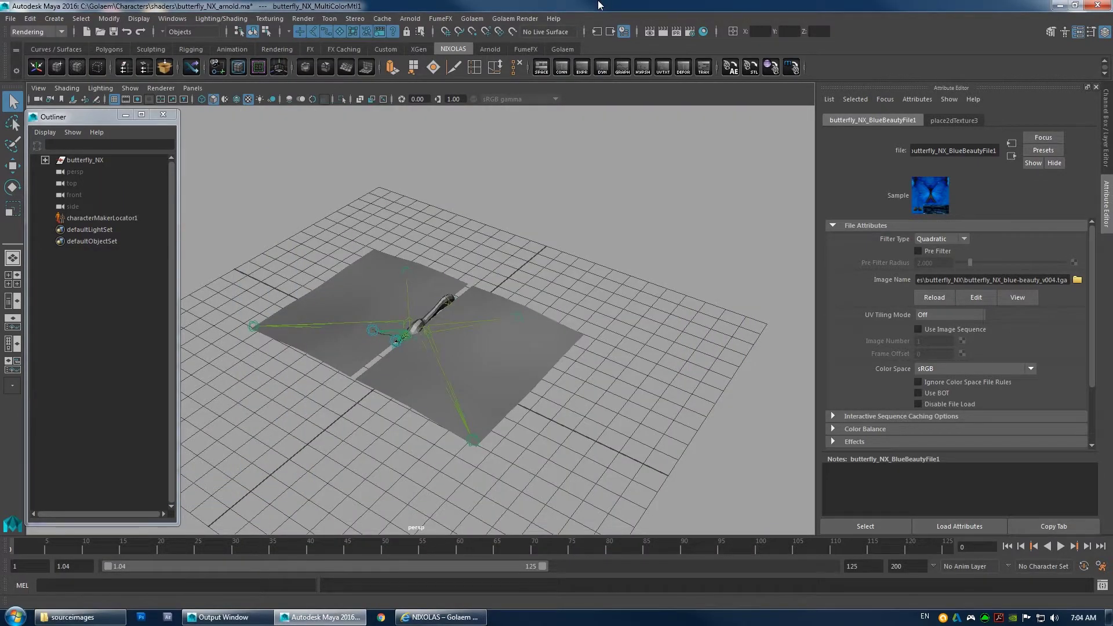
Clear the selection and collapse the Attribute Editor to enlarge the viewport.
{"action": "left_click", "coordinate": [620, 290]}
{"action": "left_click", "coordinate": [1106, 187]}
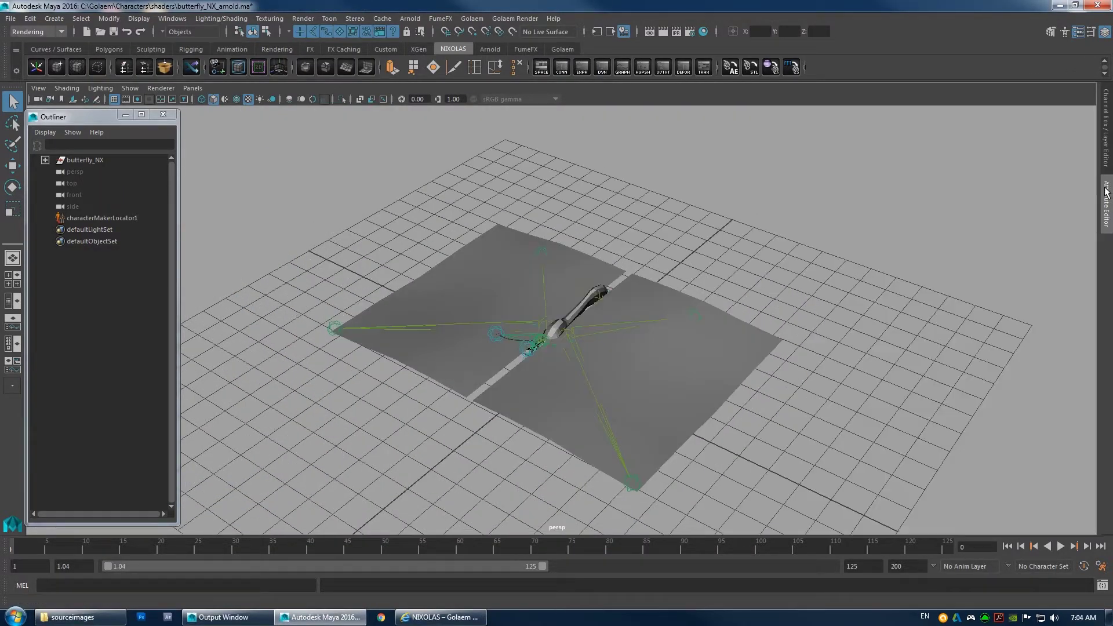
{"action": "left_click", "coordinate": [11, 18]}
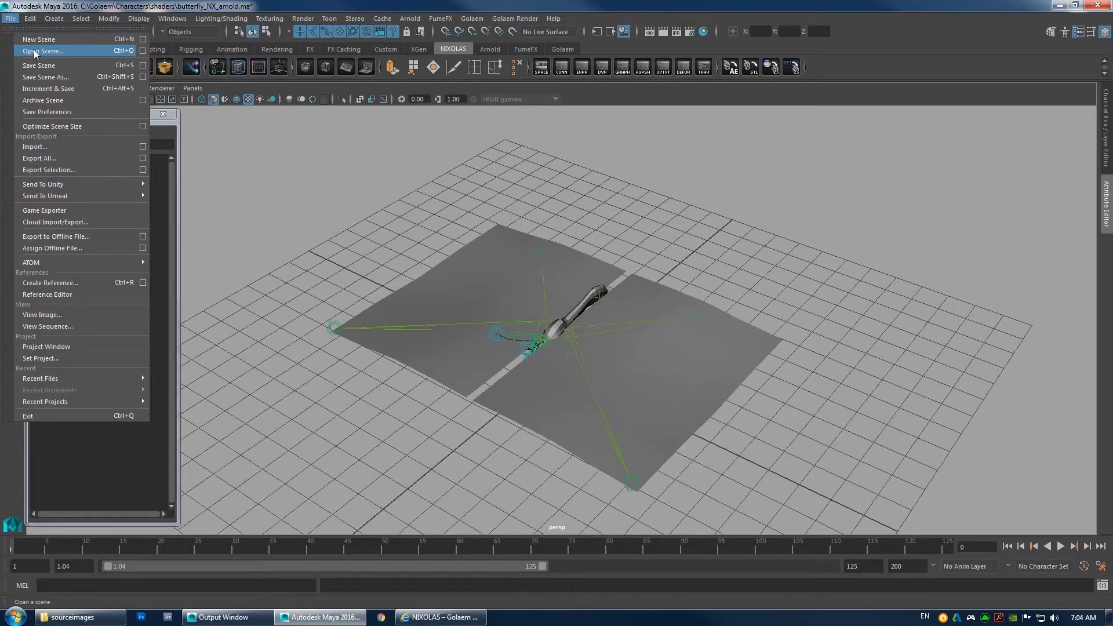
{"action": "left_click", "coordinate": [34, 54]}
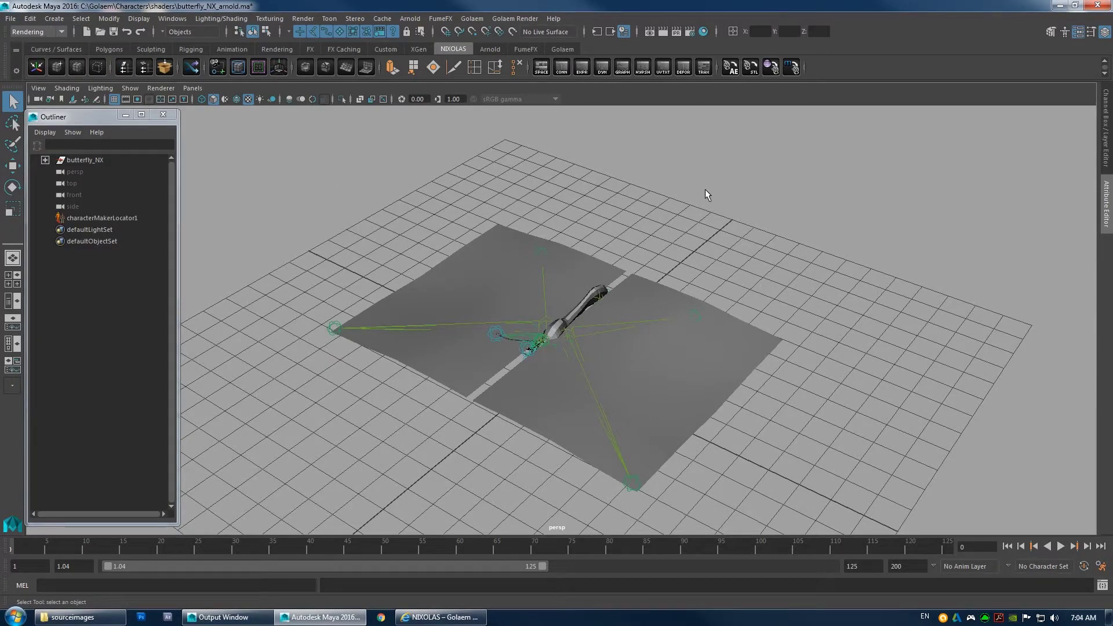
{"action": "left_click", "coordinate": [1103, 183]}
{"action": "left_click", "coordinate": [1107, 186]}
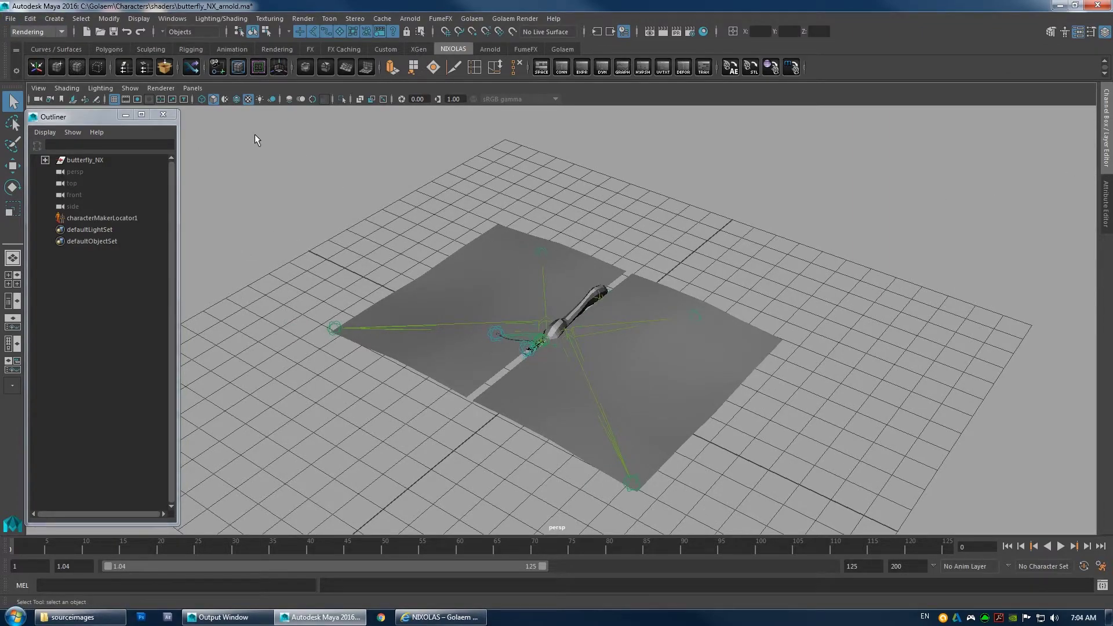
{"action": "scroll", "coordinate": [385, 248], "scroll_direction": "down", "scroll_amount": 8}
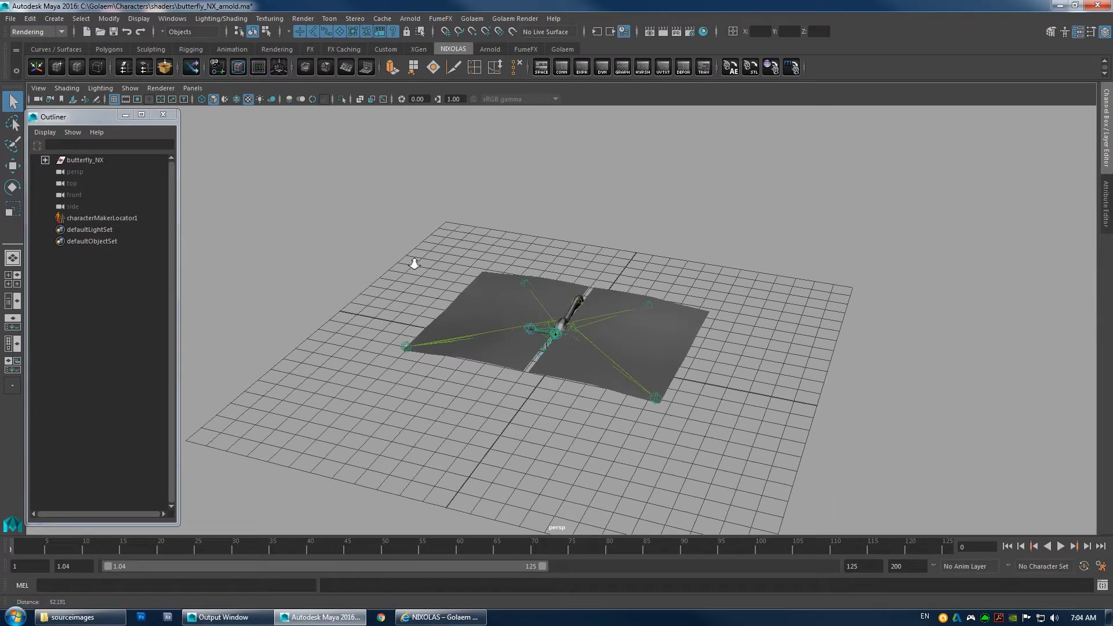
{"action": "scroll", "coordinate": [414, 264], "scroll_direction": "up", "scroll_amount": 4}
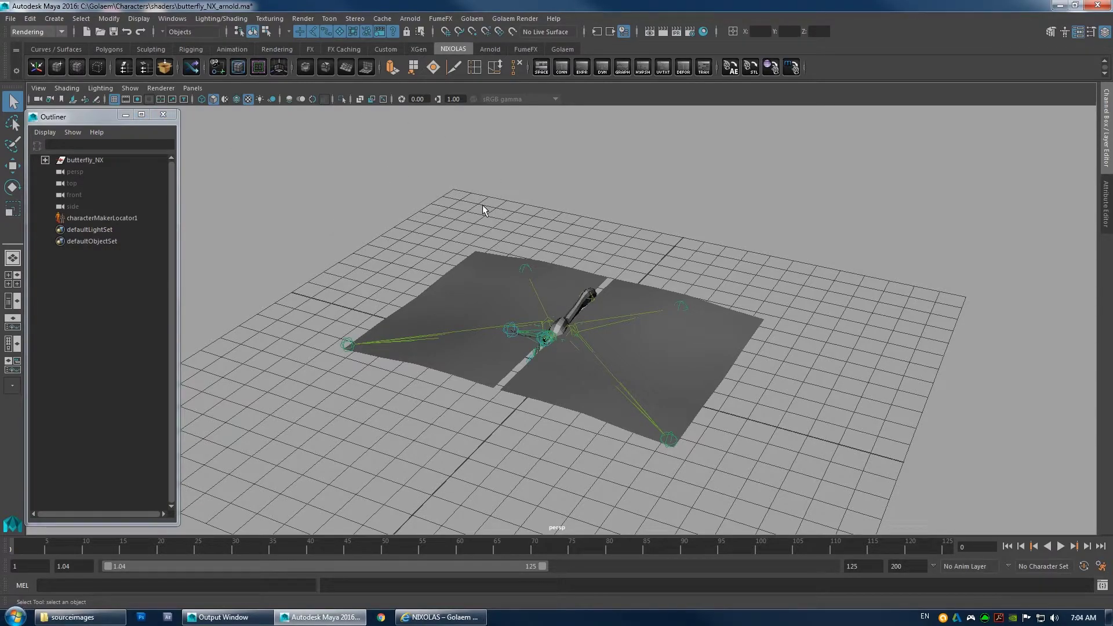
{"action": "left_click", "coordinate": [12, 20]}
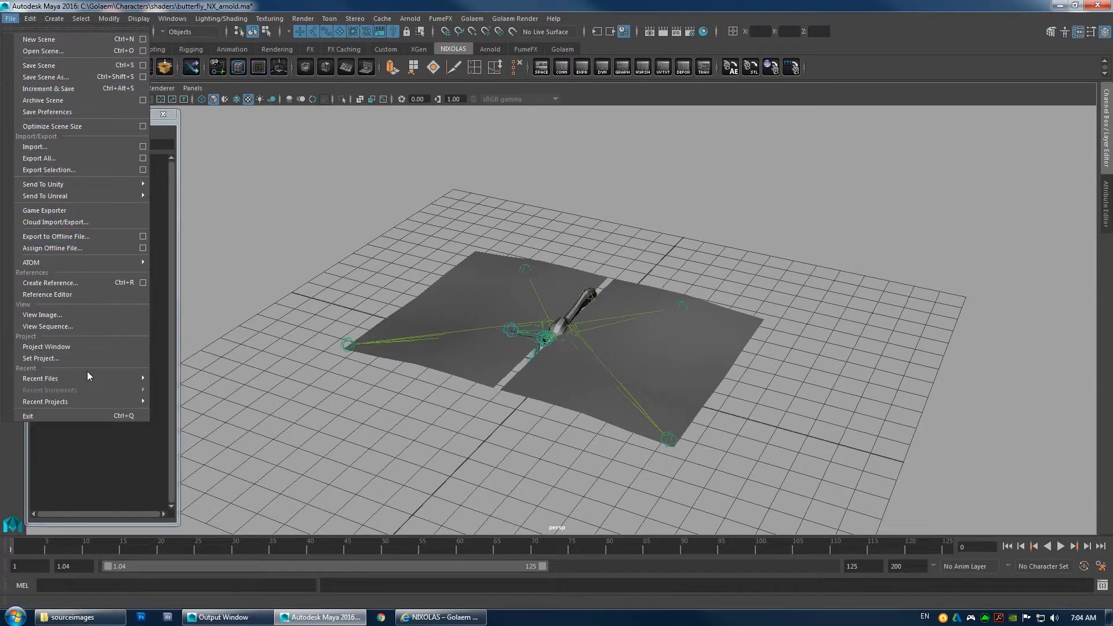
{"action": "left_click", "coordinate": [297, 304]}
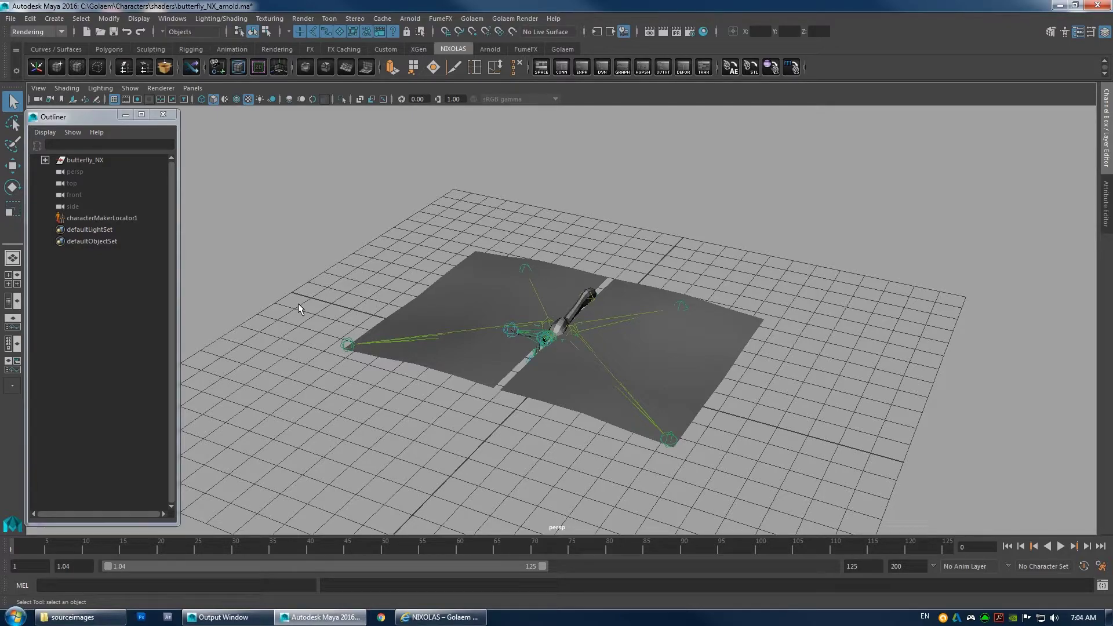
{"action": "left_click", "coordinate": [17, 20]}
{"action": "mouse_move", "coordinate": [9, 19]}
{"action": "mouse_move", "coordinate": [55, 383]}
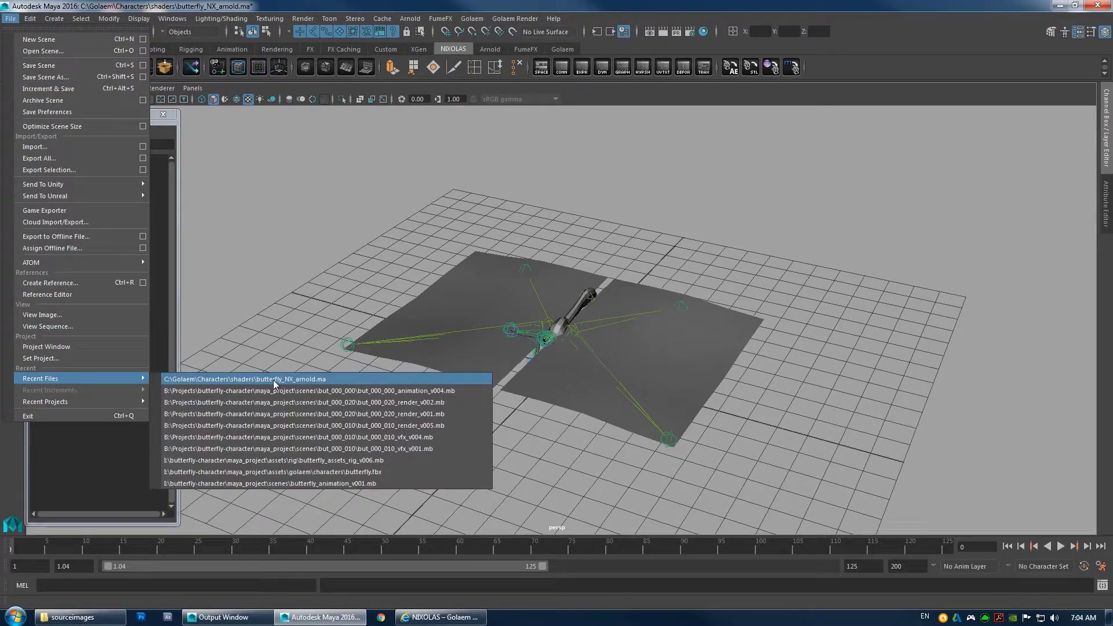
{"action": "left_click", "coordinate": [353, 402]}
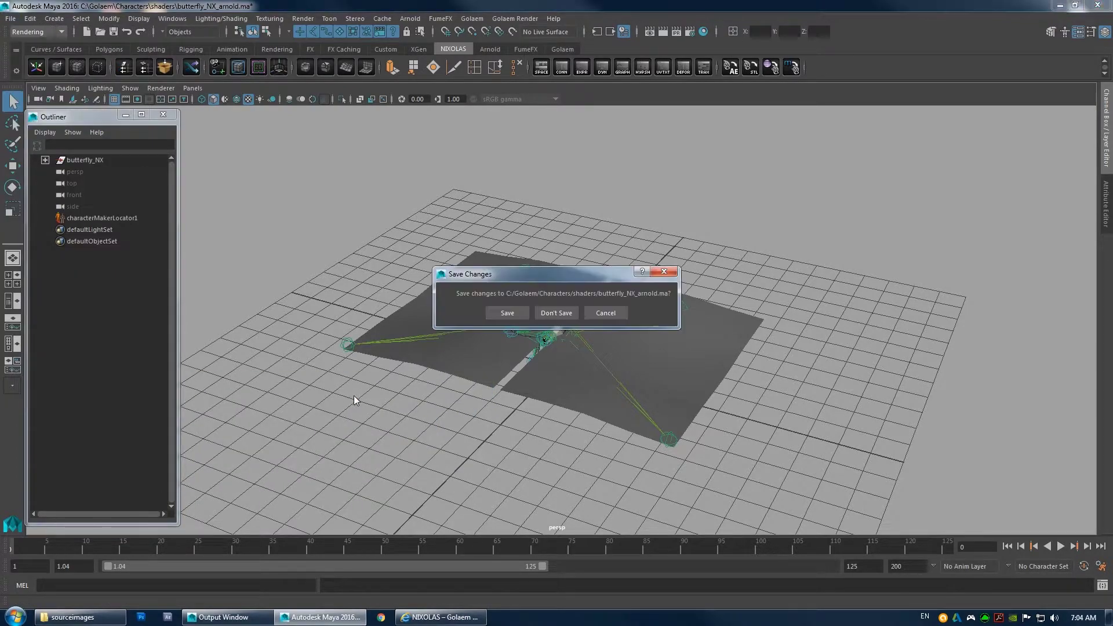
{"action": "left_click", "coordinate": [588, 315]}
Open the recent scene but_000_000_animation_v004.mb without saving the changes to butterfly_NX_arnold.ma.
{"action": "left_click", "coordinate": [10, 18]}
{"action": "mouse_move", "coordinate": [85, 382]}
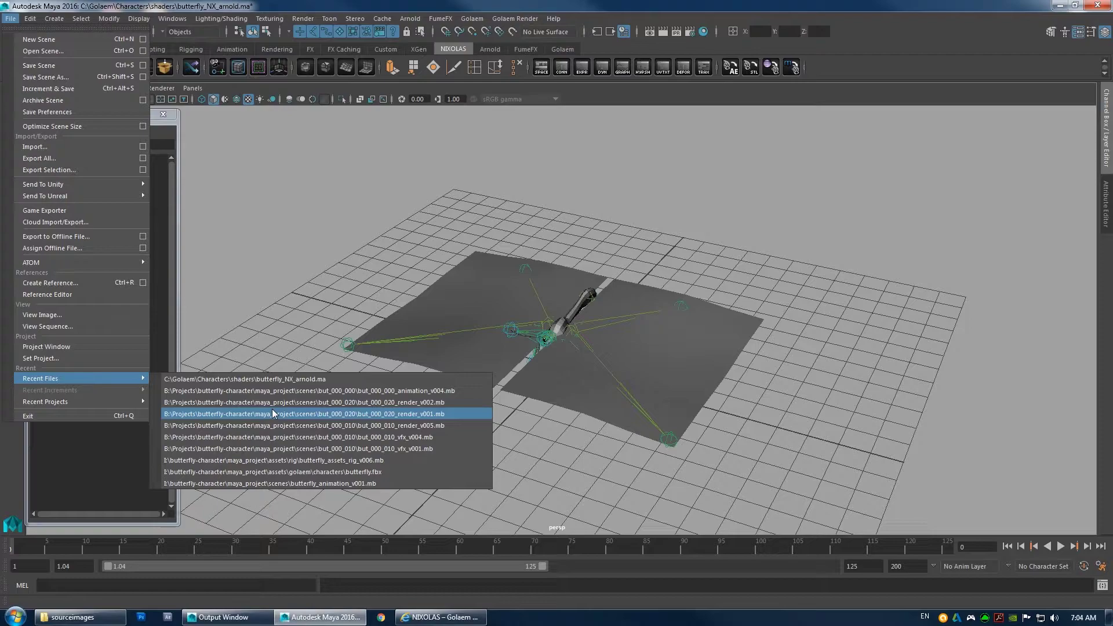
{"action": "left_click", "coordinate": [287, 396]}
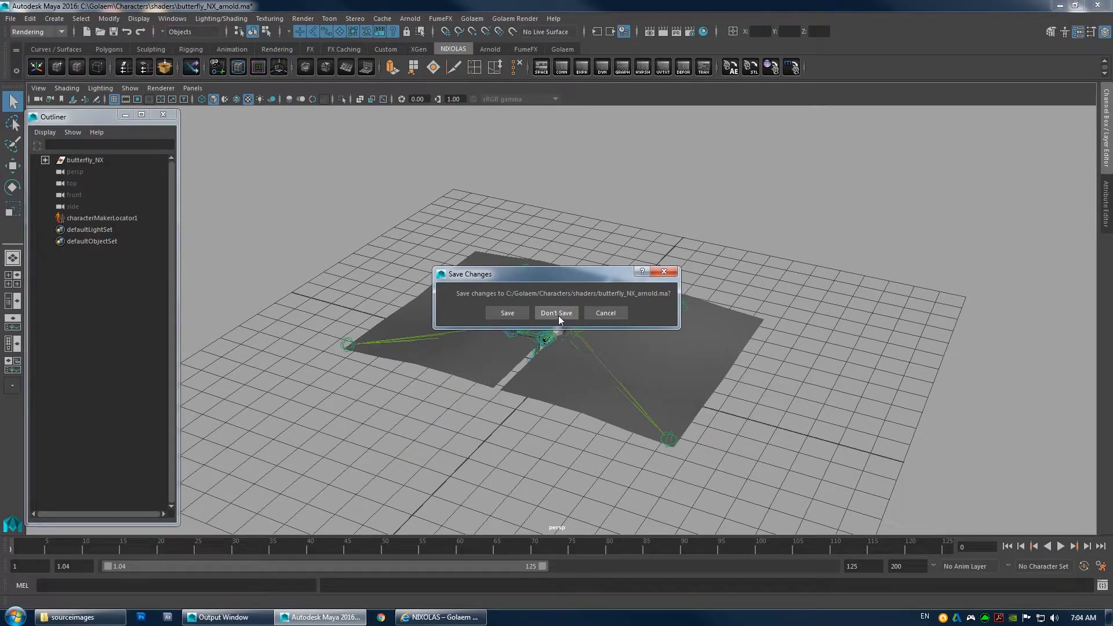
{"action": "left_click", "coordinate": [558, 315]}
Show the scene in the persp view with the default material and examine the backdrop plane, area light and camera.
{"action": "left_click", "coordinate": [75, 219]}
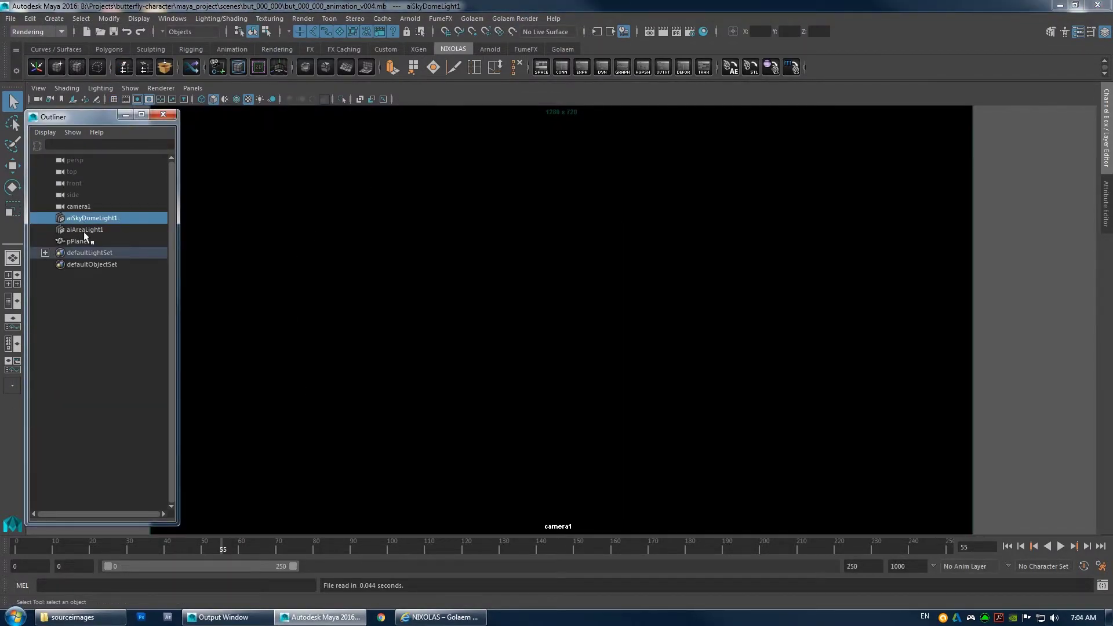
{"action": "left_click", "coordinate": [85, 230]}
{"action": "key", "text": "space"}
{"action": "left_click_drag", "start_coordinate": [556, 314], "coordinate": [558, 296]}
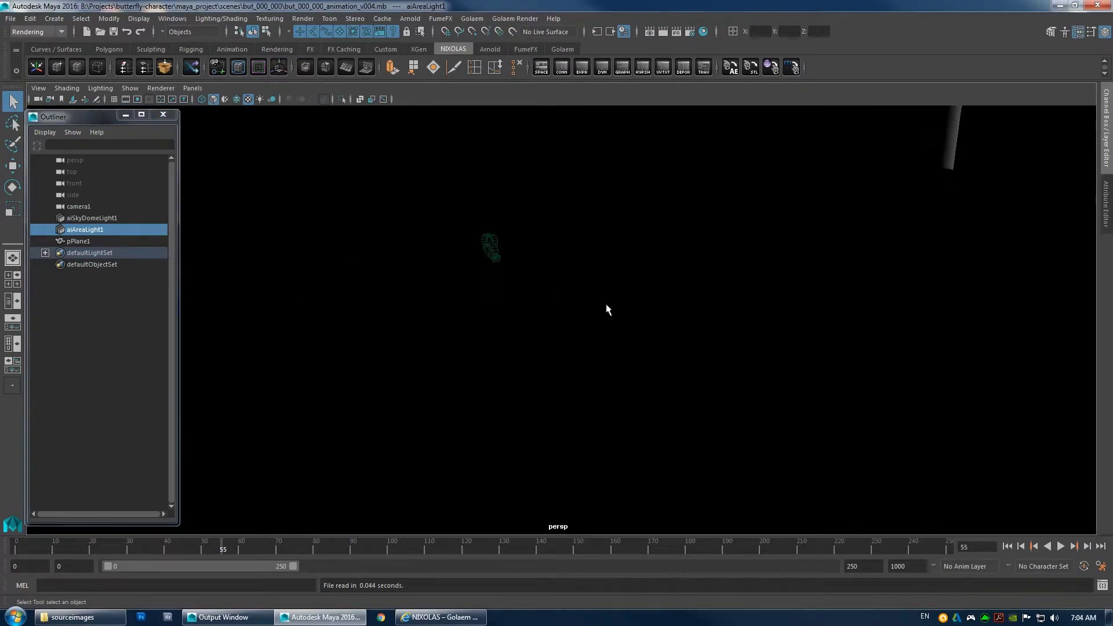
{"action": "left_click", "coordinate": [67, 88]}
{"action": "left_click", "coordinate": [83, 193]}
{"action": "right_click_drag", "start_coordinate": [522, 273], "coordinate": [405, 246], "text": "alt"}
{"action": "left_click_drag", "start_coordinate": [406, 246], "coordinate": [539, 273], "text": "alt"}
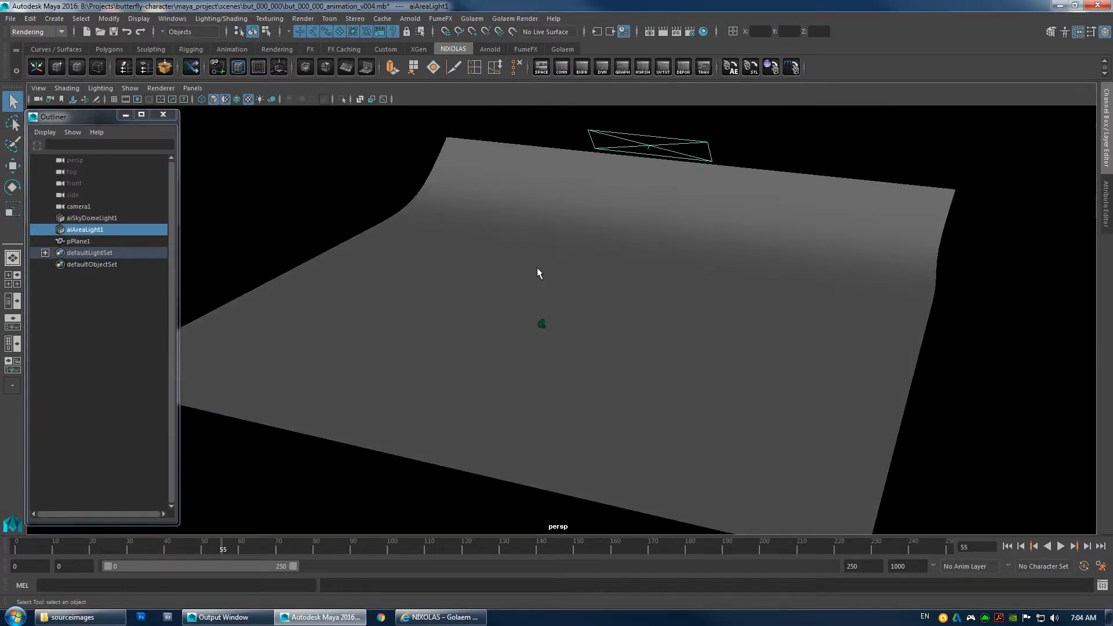
{"action": "right_click_drag", "start_coordinate": [539, 273], "coordinate": [725, 303], "text": "alt"}
{"action": "right_click_drag", "start_coordinate": [830, 288], "coordinate": [692, 259], "text": "alt"}
{"action": "mouse_move", "coordinate": [692, 259]}
{"action": "left_mouse_down", "text": "alt"}
{"action": "mouse_move", "coordinate": [722, 266]}
{"action": "mouse_move", "coordinate": [687, 259]}
{"action": "left_mouse_up", "text": "alt"}
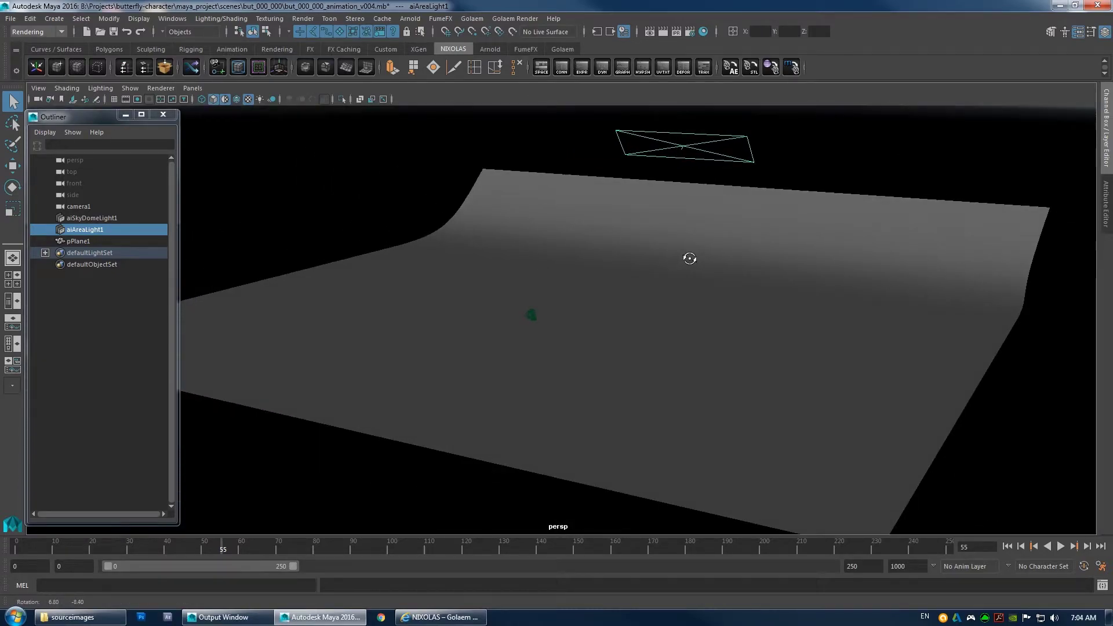
{"action": "right_click_drag", "start_coordinate": [688, 259], "coordinate": [818, 273], "text": "alt"}
Look through camera1 and clear the selection.
{"action": "left_click", "coordinate": [192, 88]}
{"action": "mouse_move", "coordinate": [208, 98]}
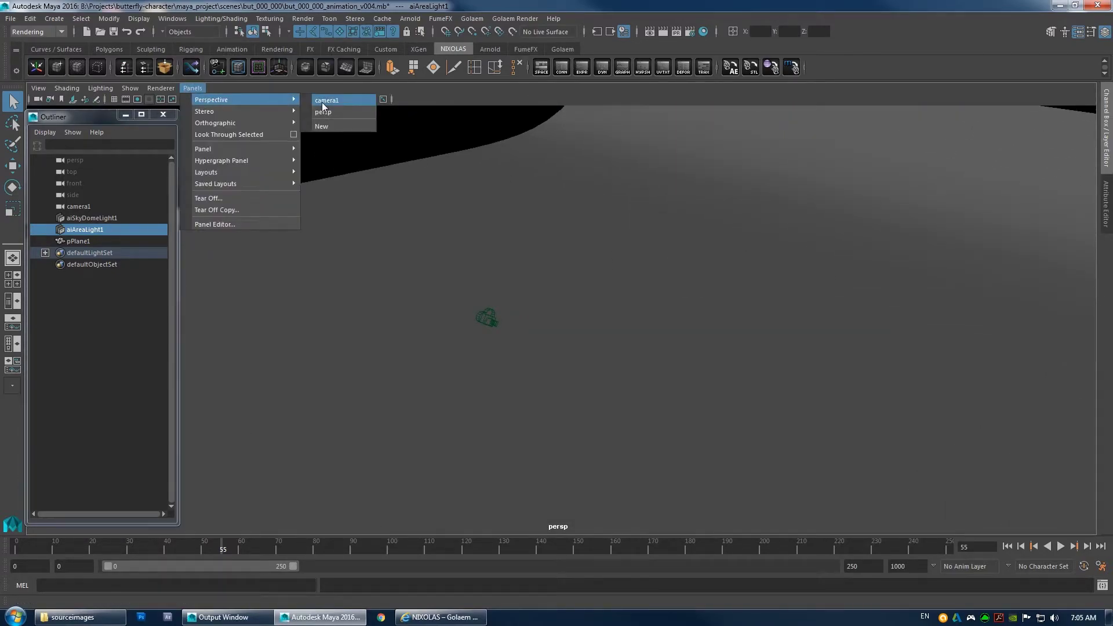
{"action": "left_click", "coordinate": [346, 102]}
{"action": "left_click", "coordinate": [488, 257]}
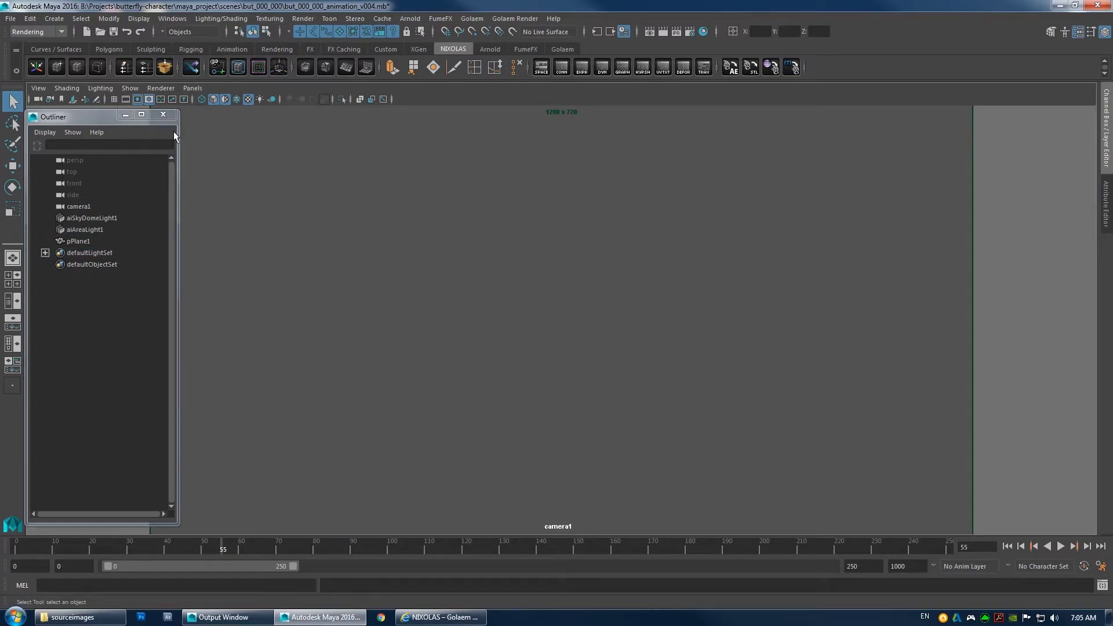
Create a Golaem crowd entity type and load butterfly_NX.gcha as its character file.
{"action": "left_click", "coordinate": [1106, 174]}
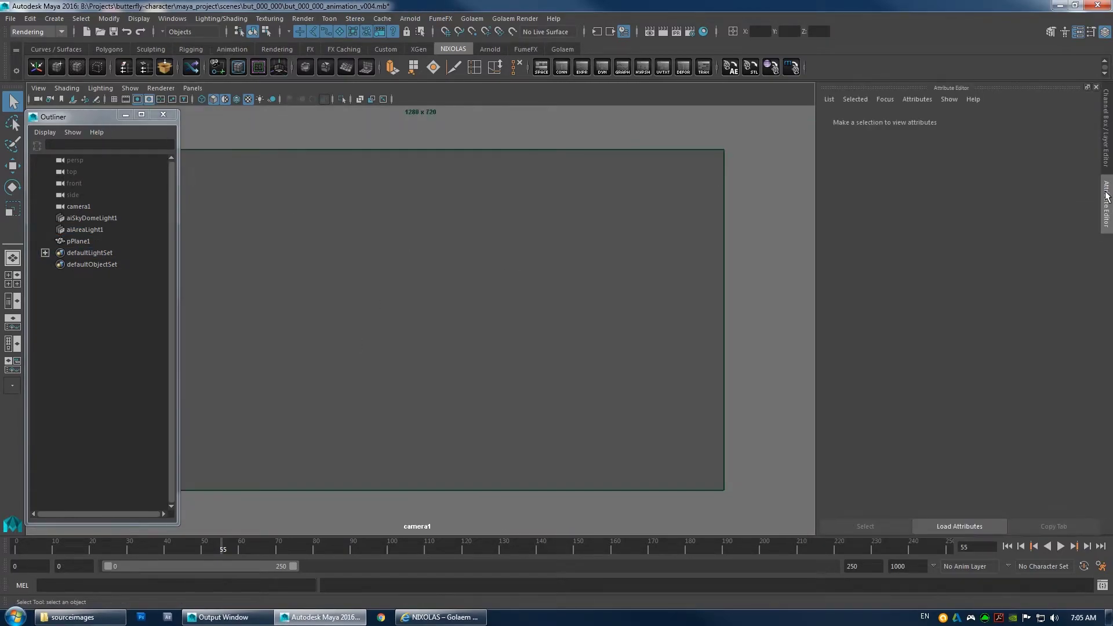
{"action": "left_click_drag", "start_coordinate": [64, 114], "coordinate": [58, 115]}
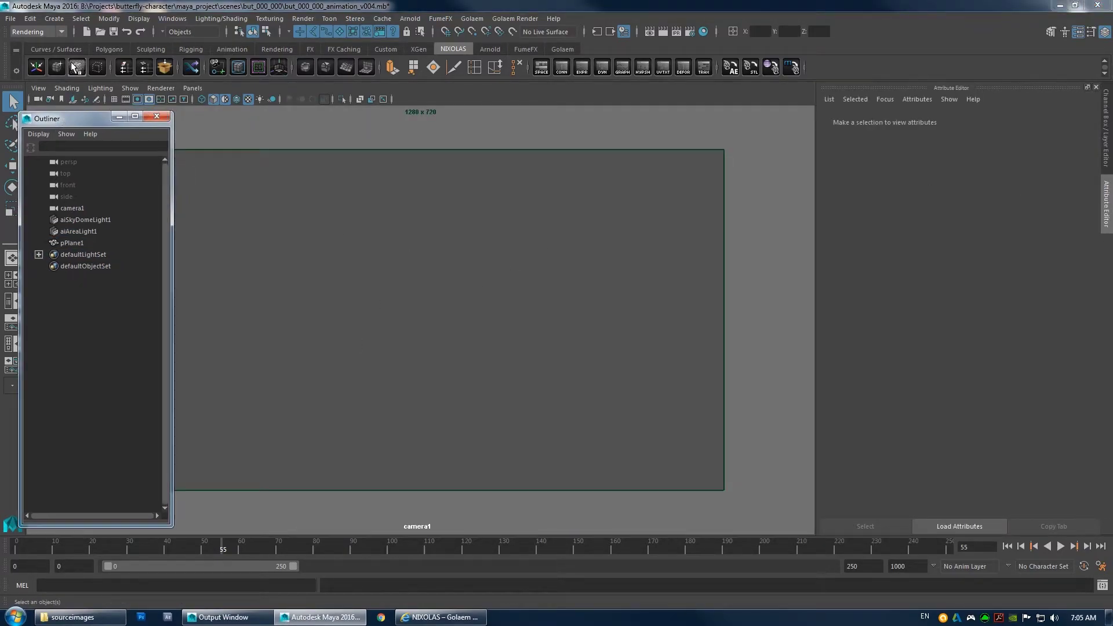
{"action": "left_click", "coordinate": [561, 49]}
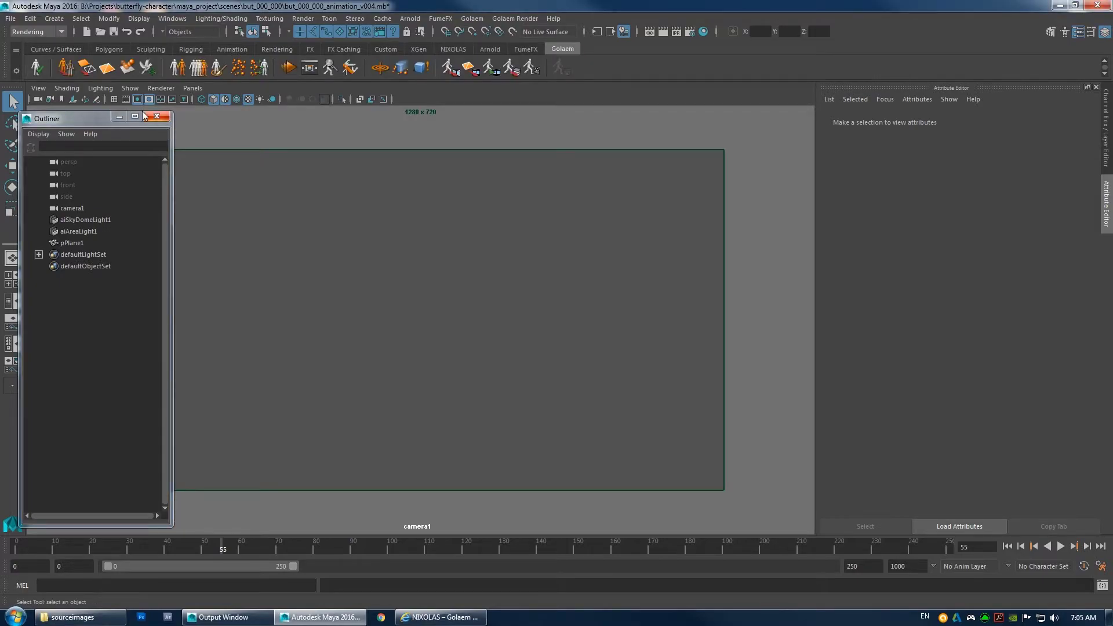
{"action": "left_click", "coordinate": [177, 71]}
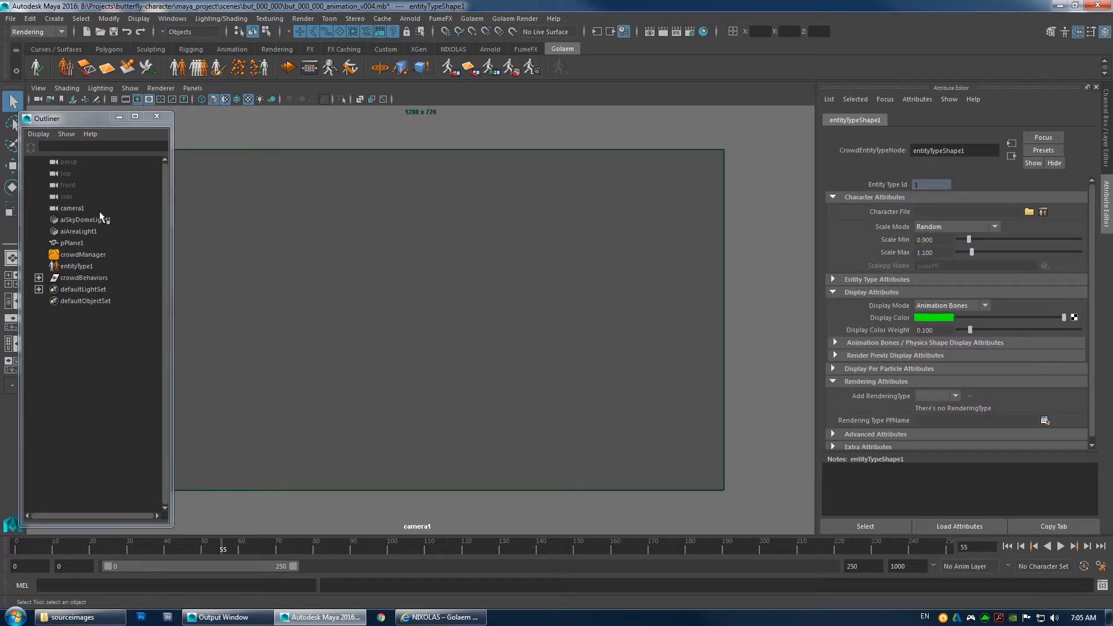
{"action": "left_click", "coordinate": [1029, 212]}
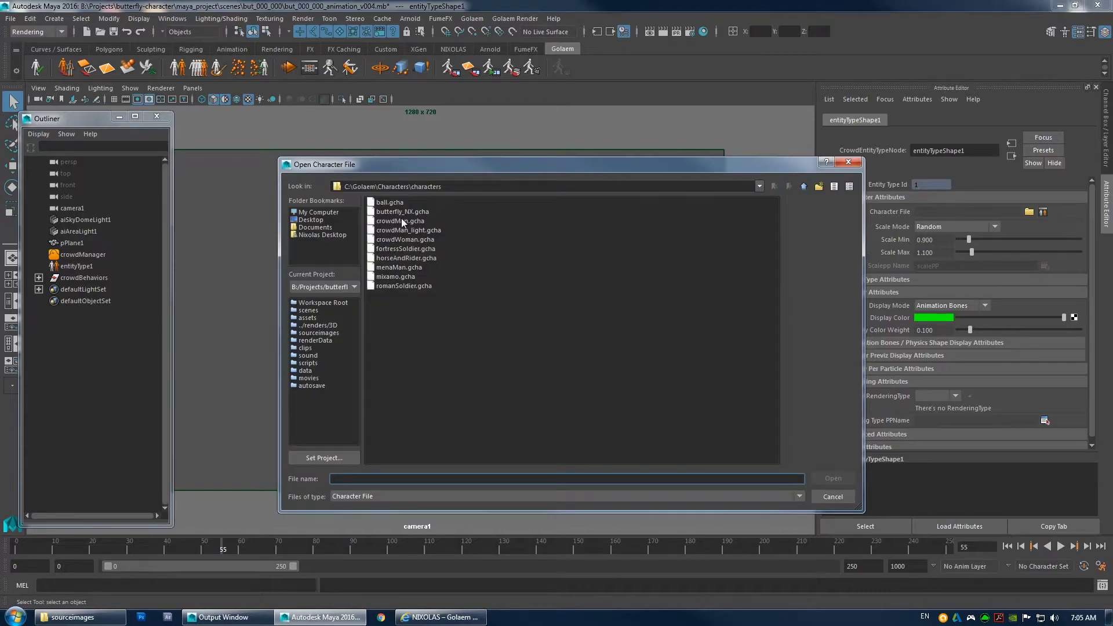
{"action": "double_click", "coordinate": [415, 211]}
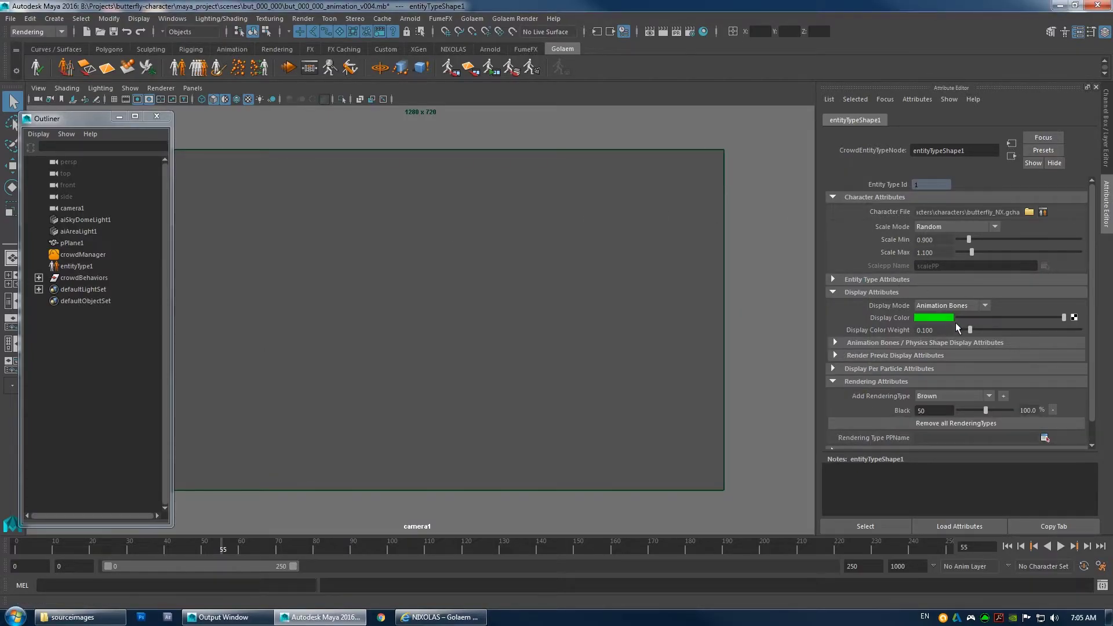
Set the entity type's display mode to Render Previz with a display color weight of 0.
{"action": "left_click", "coordinate": [971, 336]}
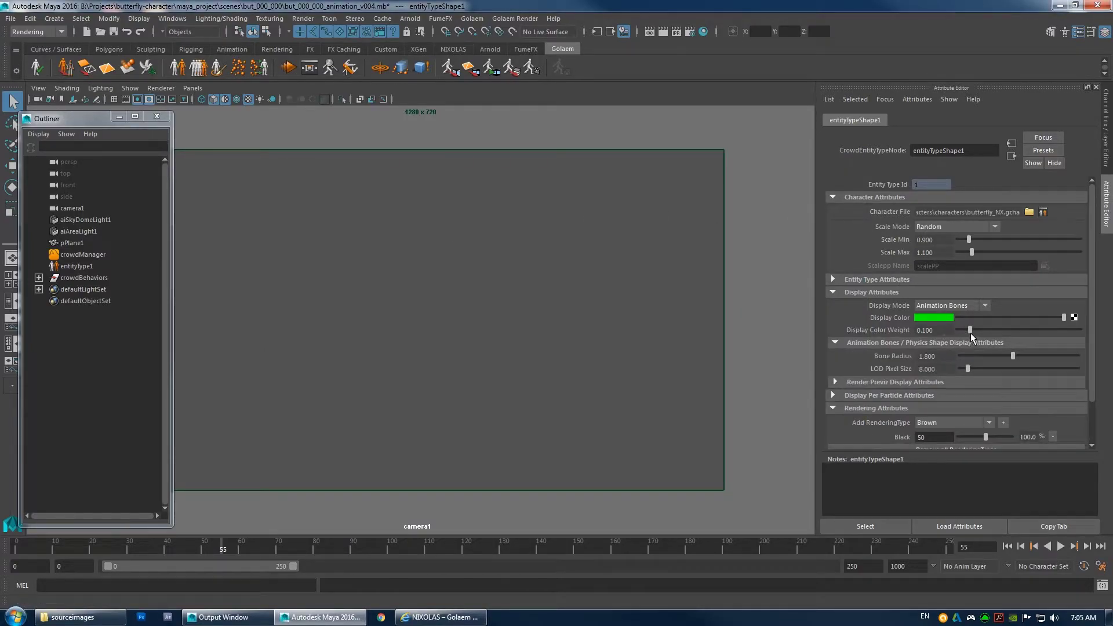
{"action": "left_click", "coordinate": [970, 334]}
{"action": "left_click", "coordinate": [941, 306]}
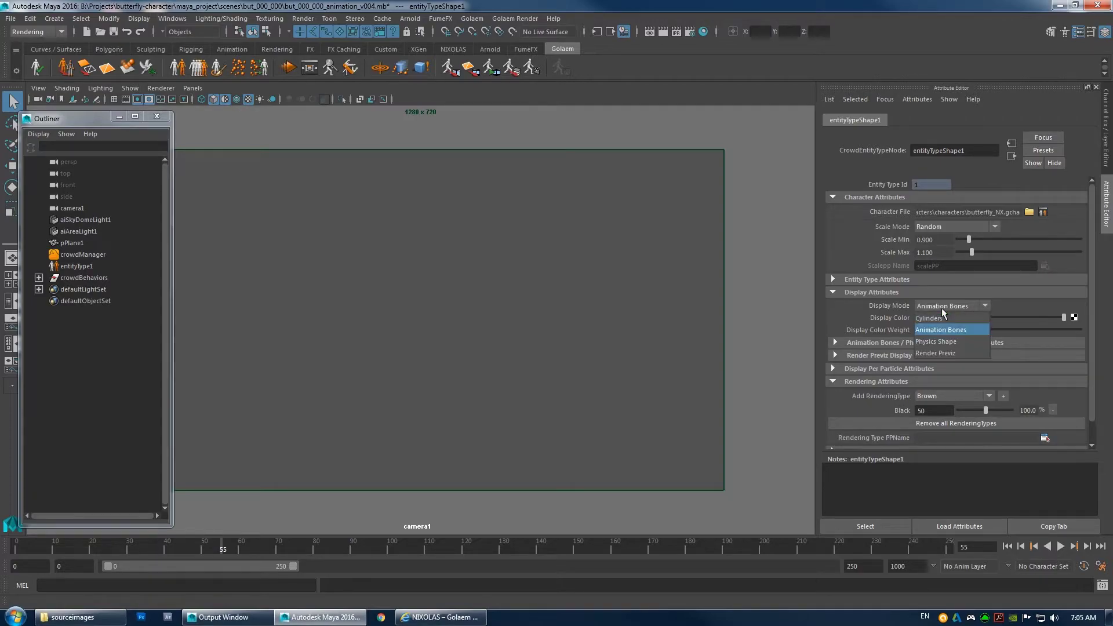
{"action": "left_click", "coordinate": [947, 351]}
{"action": "left_click", "coordinate": [874, 358]}
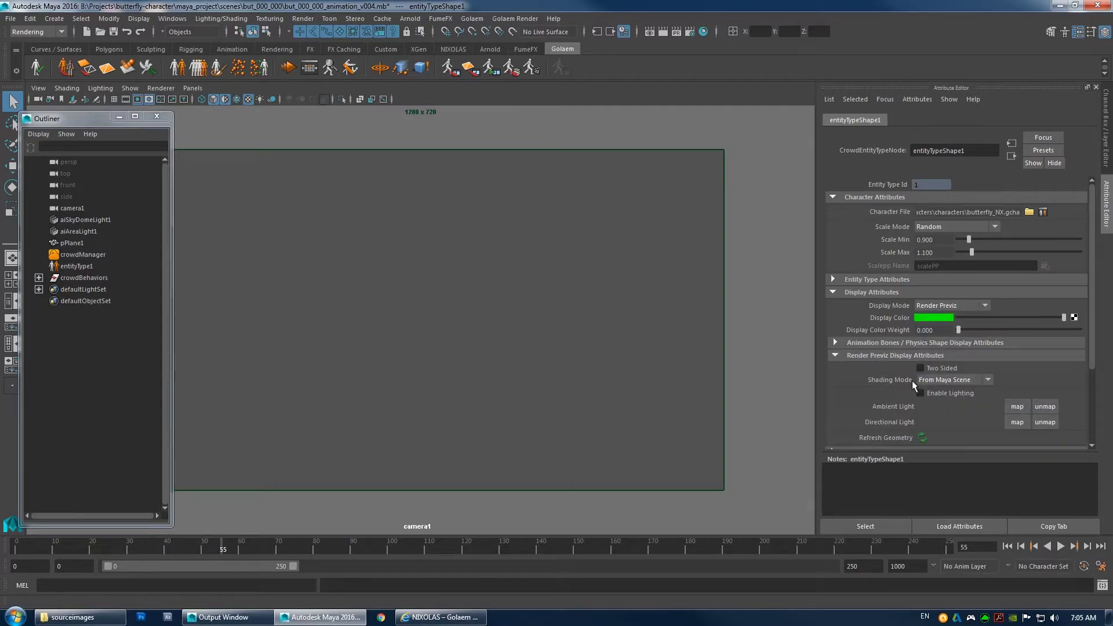
{"action": "left_click", "coordinate": [886, 357]}
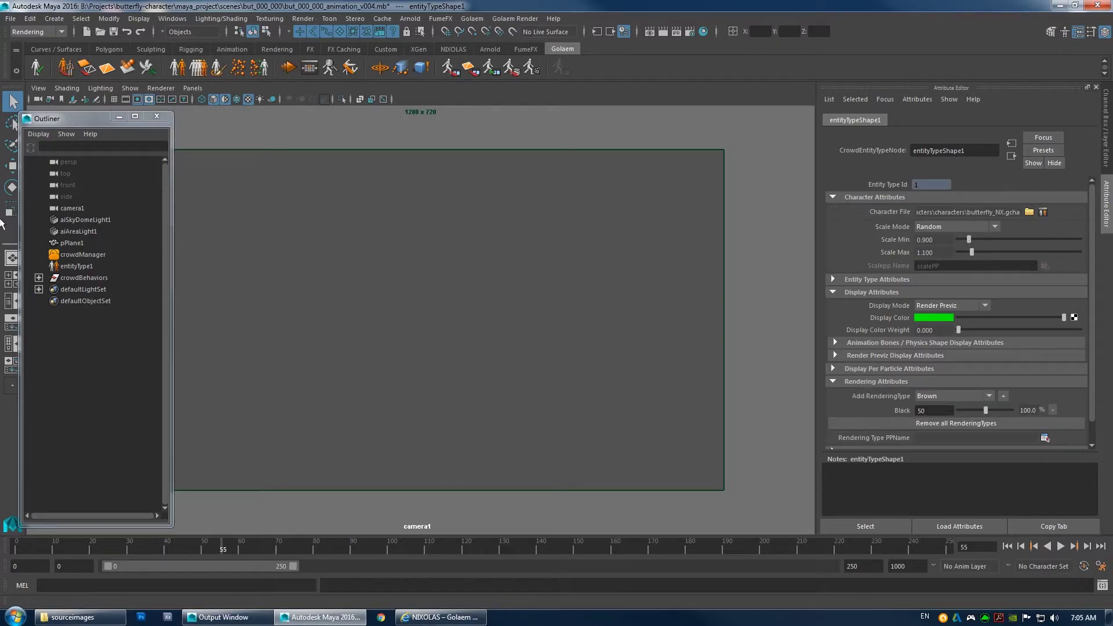
Add the Monarch rendering type to the butterfly entity type alongside Black.
{"action": "scroll", "coordinate": [904, 366], "scroll_direction": "down", "scroll_amount": 1}
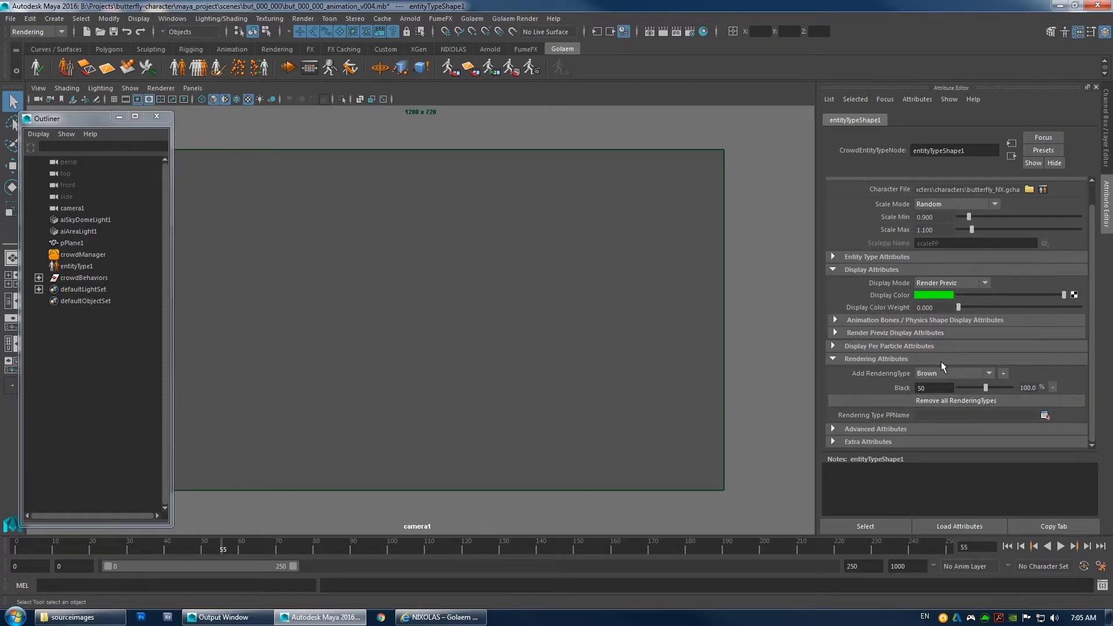
{"action": "left_click", "coordinate": [933, 375]}
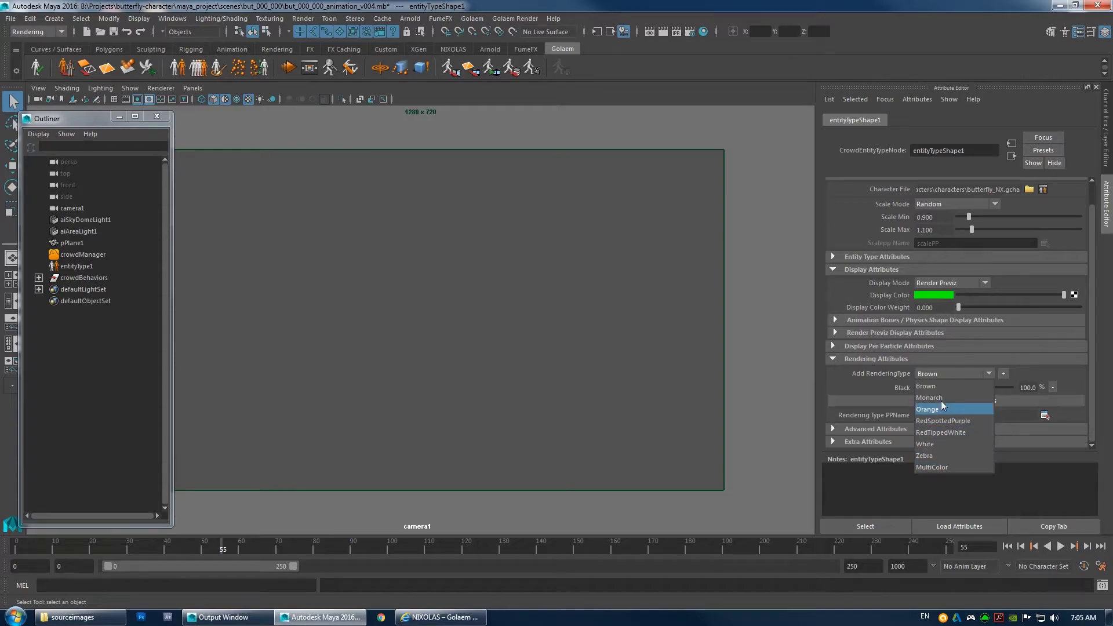
{"action": "left_click", "coordinate": [905, 390]}
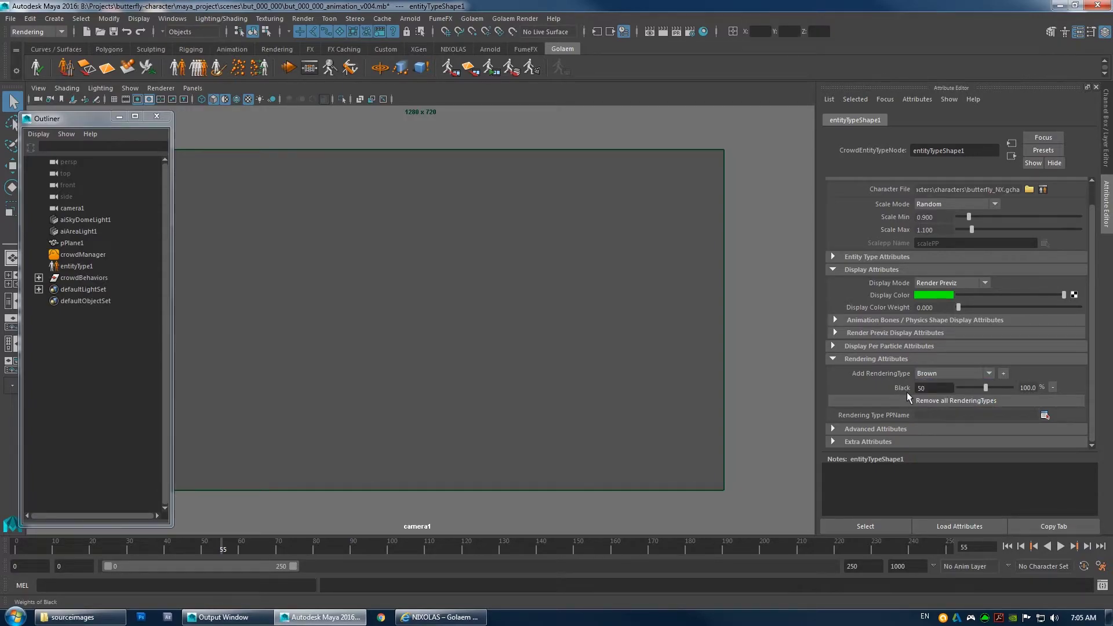
{"action": "left_click", "coordinate": [931, 372]}
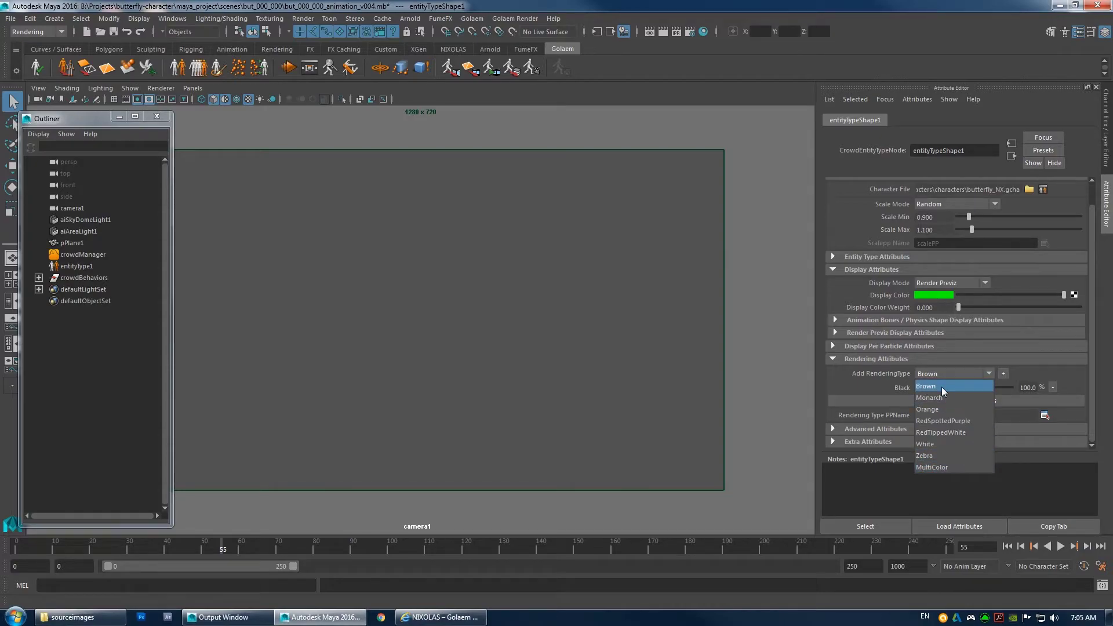
{"action": "left_click", "coordinate": [935, 399]}
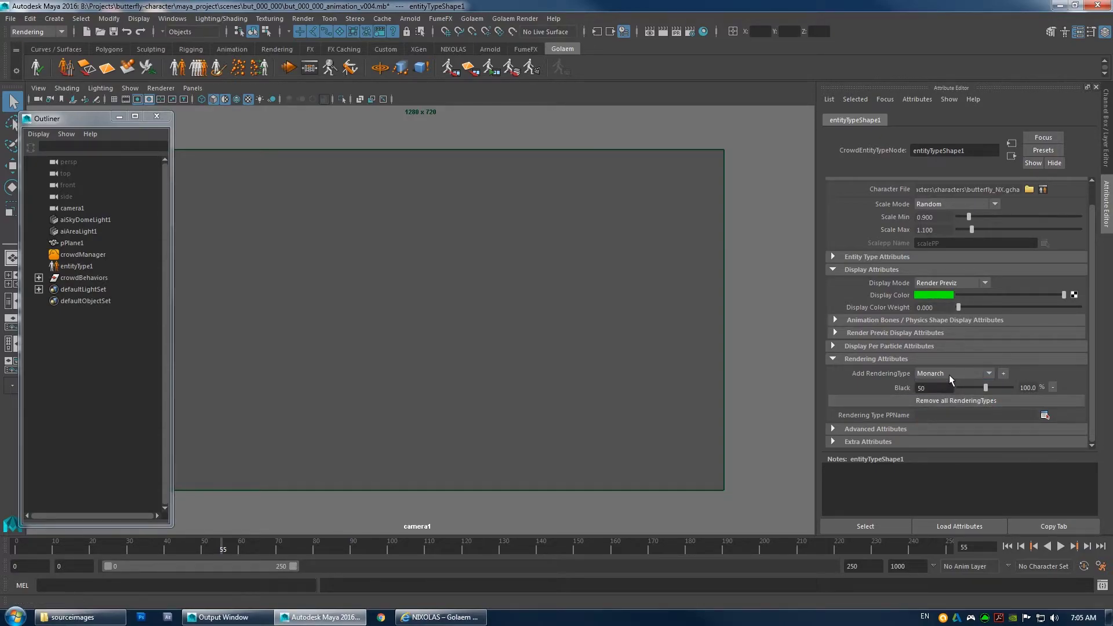
{"action": "left_click", "coordinate": [1002, 374]}
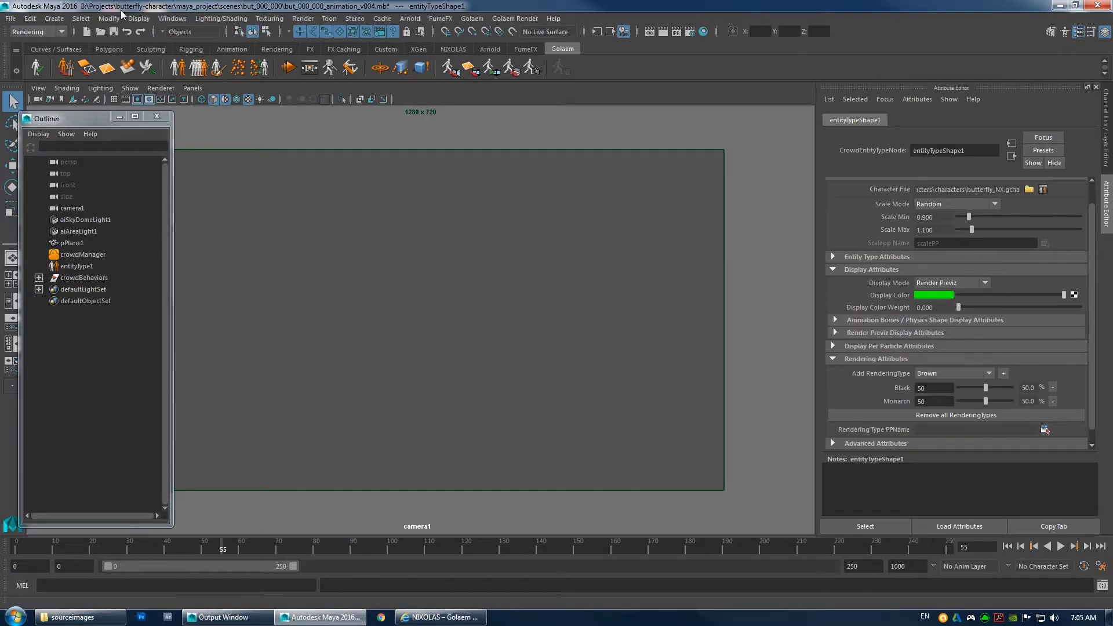
Draw a rectangular population area across the camera1 frame with the Population Tool.
{"action": "double_click", "coordinate": [240, 69]}
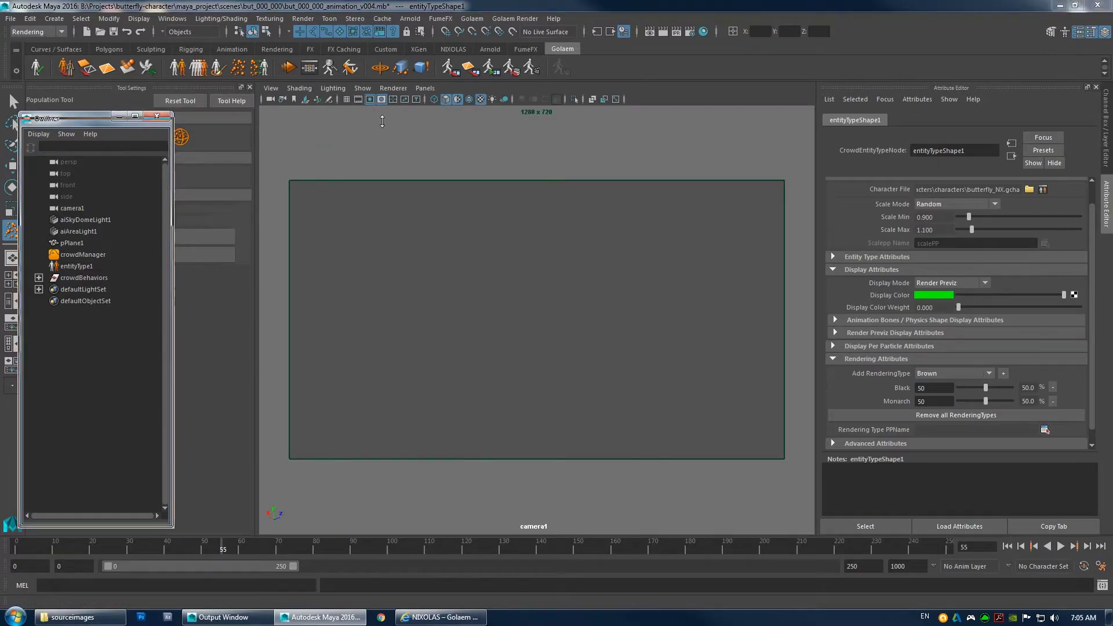
{"action": "left_click", "coordinate": [119, 117]}
{"action": "left_click", "coordinate": [98, 141]}
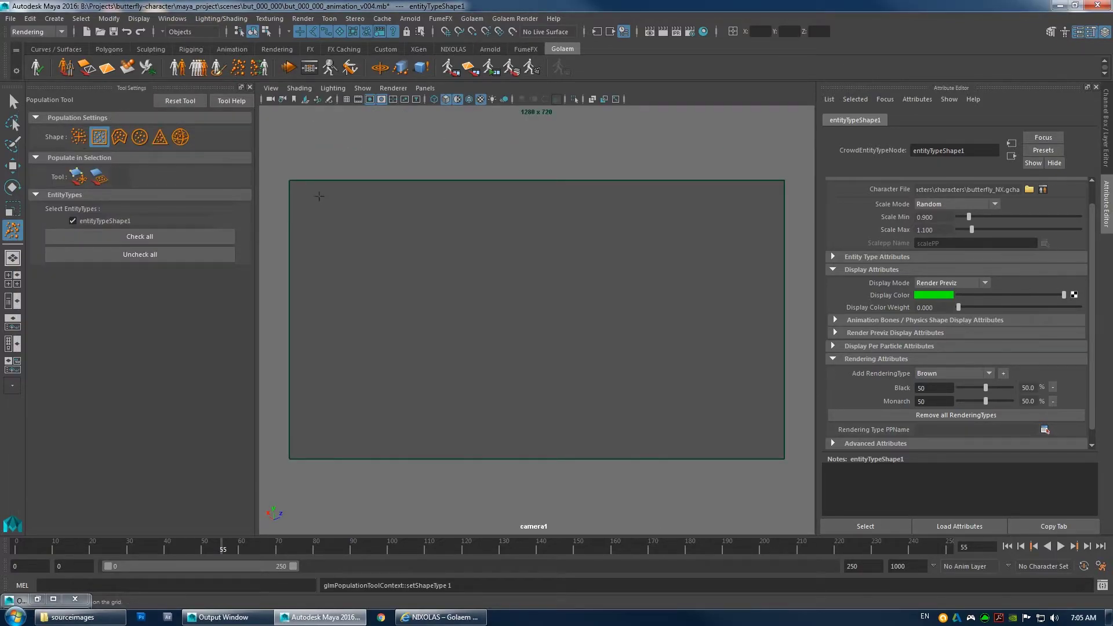
{"action": "left_click_drag", "start_coordinate": [313, 184], "coordinate": [676, 431]}
{"action": "left_click_drag", "start_coordinate": [1027, 203], "coordinate": [1051, 191]}
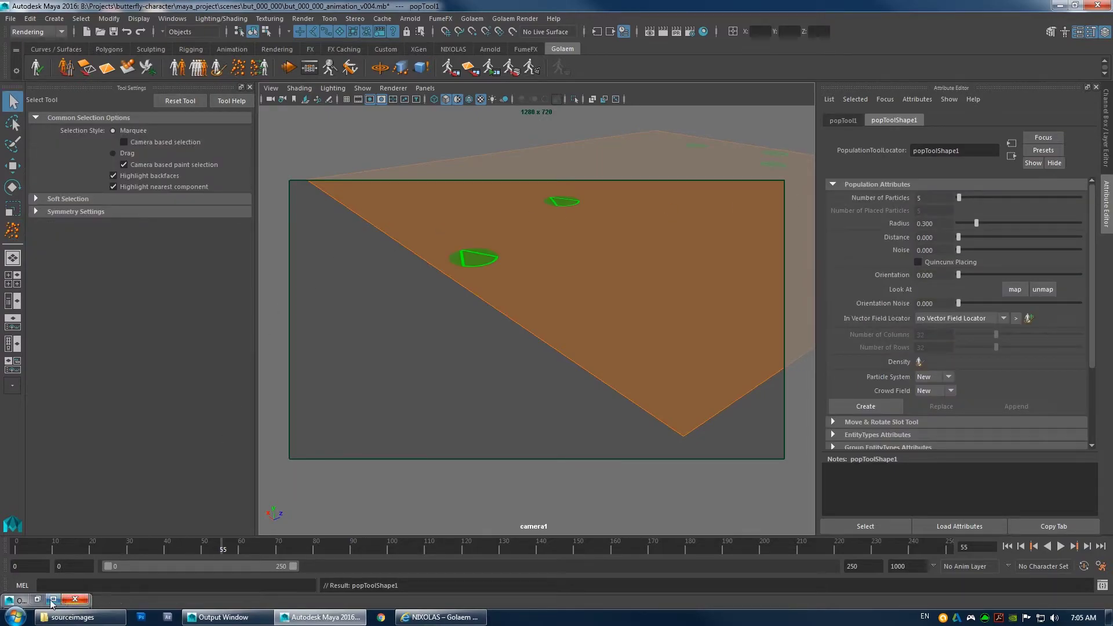
Enlarge the population area to fill the camera1 frame by moving popTool1Manip2 to about X -5.9, Z 7.7 in the top view.
{"action": "left_click", "coordinate": [38, 599]}
{"action": "left_click", "coordinate": [38, 288]}
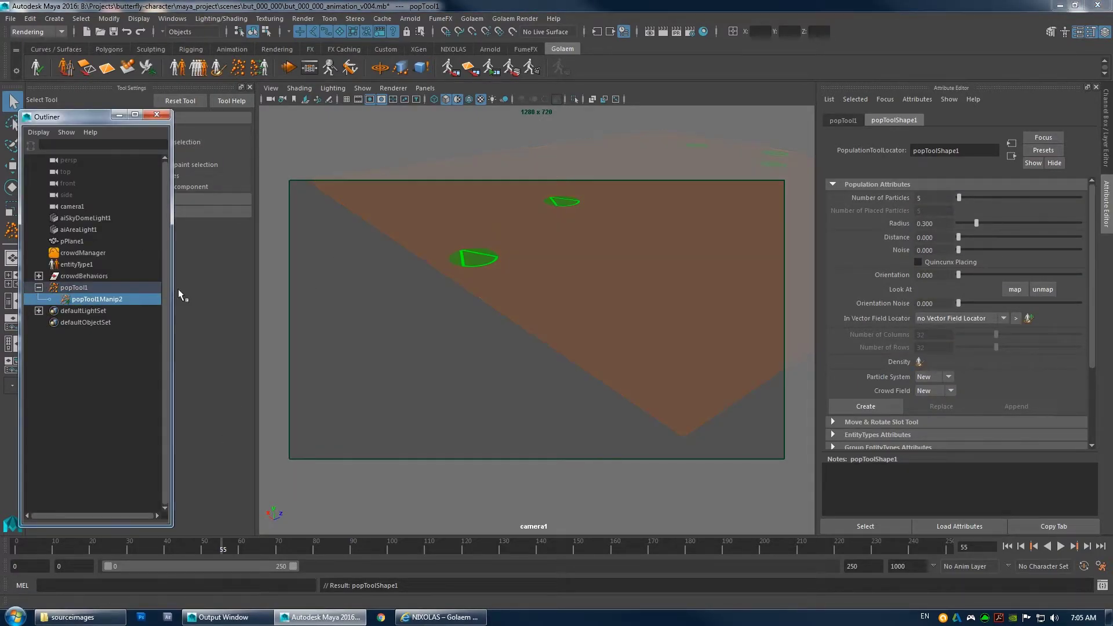
{"action": "left_click", "coordinate": [95, 299]}
{"action": "key", "text": "w"}
{"action": "key", "text": "space"}
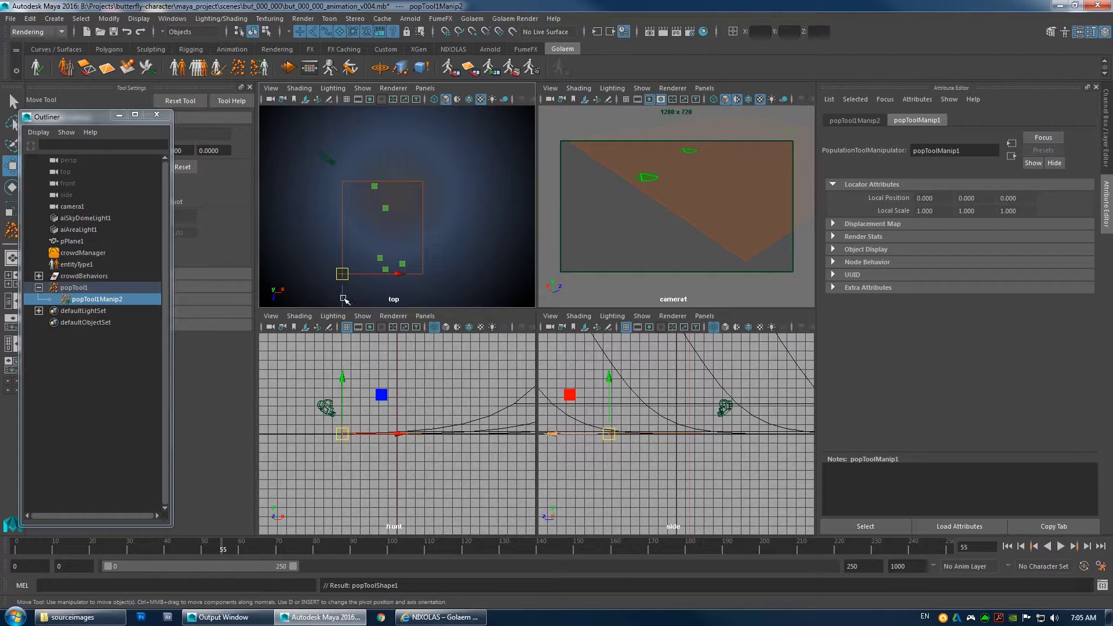
{"action": "left_click_drag", "start_coordinate": [342, 299], "coordinate": [376, 301]}
{"action": "key", "text": "space"}
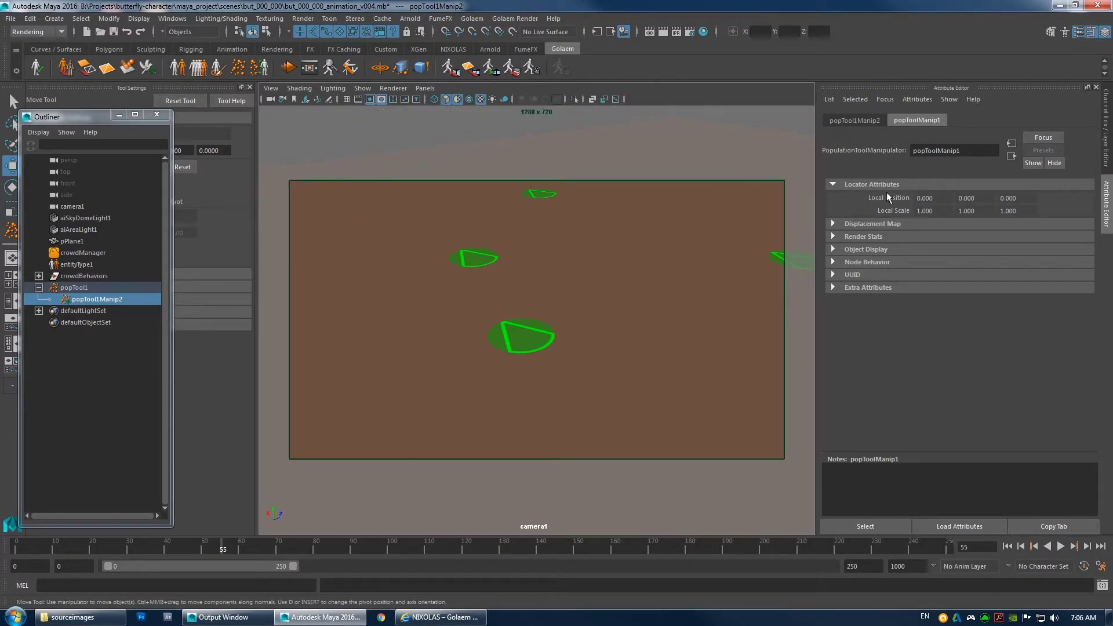
{"action": "left_click", "coordinate": [102, 301]}
{"action": "left_click", "coordinate": [847, 121]}
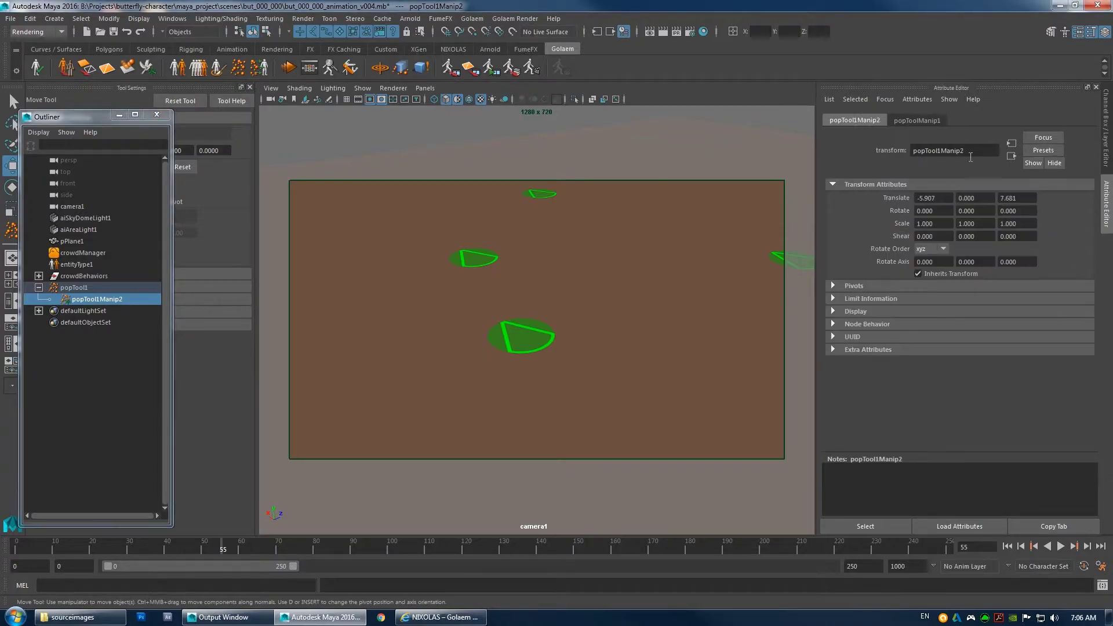
Give popTool1 101 particles, a radius of 0.1 and noise of about 1.2, and create the new particle system and crowd field.
{"action": "left_click", "coordinate": [115, 287]}
{"action": "left_click", "coordinate": [116, 288]}
{"action": "left_click", "coordinate": [38, 287]}
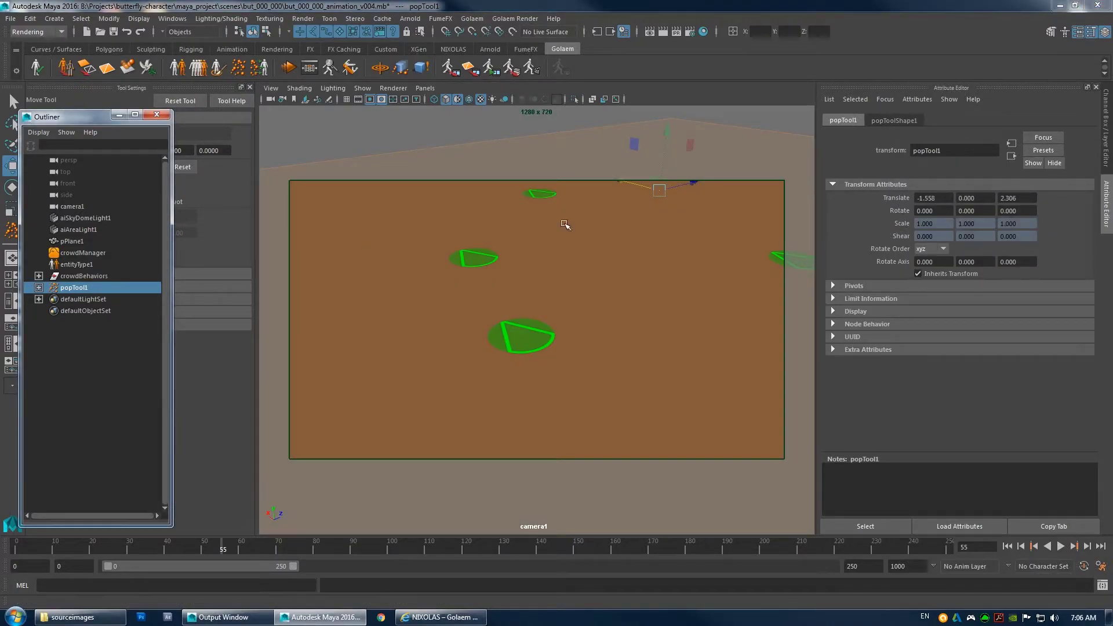
{"action": "left_click", "coordinate": [891, 120]}
{"action": "left_click_drag", "start_coordinate": [959, 198], "coordinate": [962, 223]}
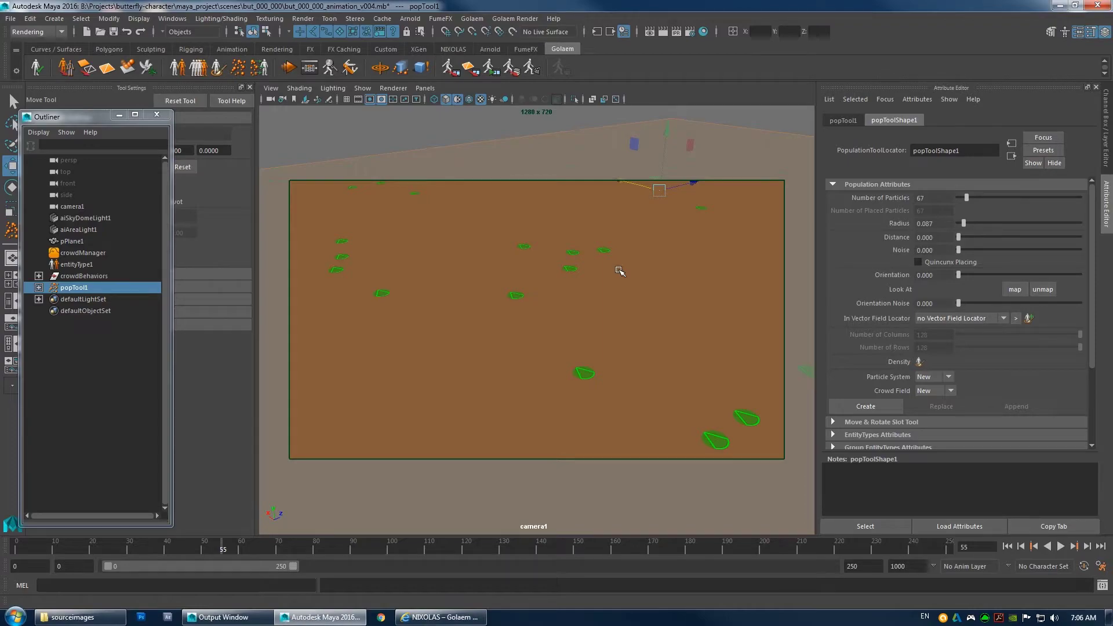
{"action": "left_click_drag", "start_coordinate": [958, 224], "coordinate": [964, 224]}
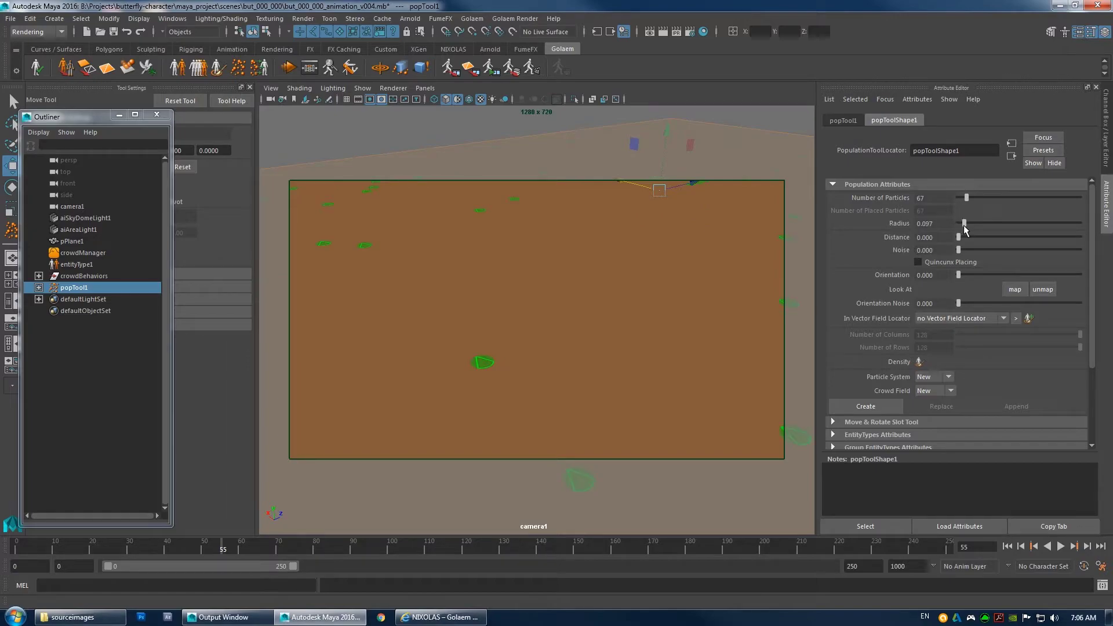
{"action": "double_click", "coordinate": [927, 226]}
{"action": "type", "text": "1"}
{"action": "left_click", "coordinate": [937, 238]}
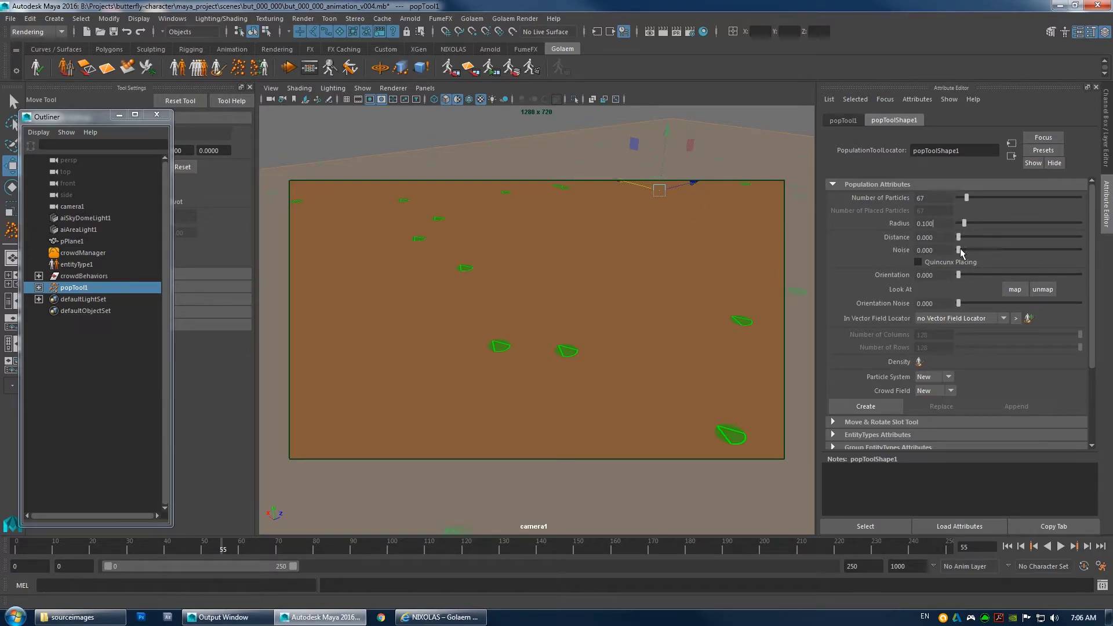
{"action": "left_click_drag", "start_coordinate": [969, 256], "coordinate": [974, 252]}
{"action": "left_click_drag", "start_coordinate": [966, 197], "coordinate": [971, 202]}
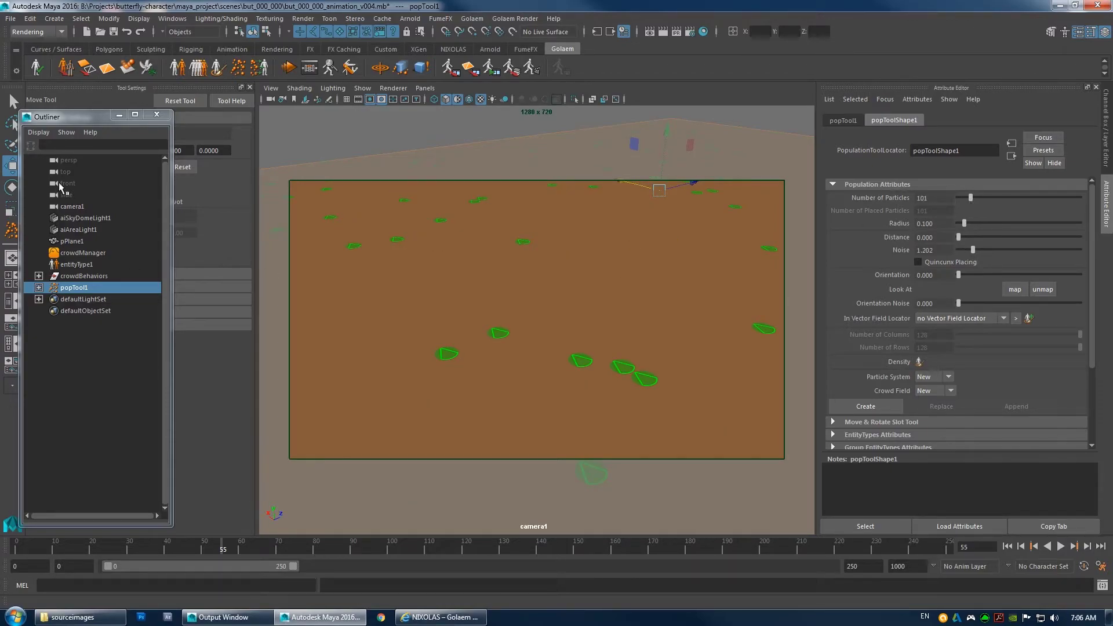
{"action": "left_click", "coordinate": [865, 407]}
{"action": "left_click", "coordinate": [77, 311]}
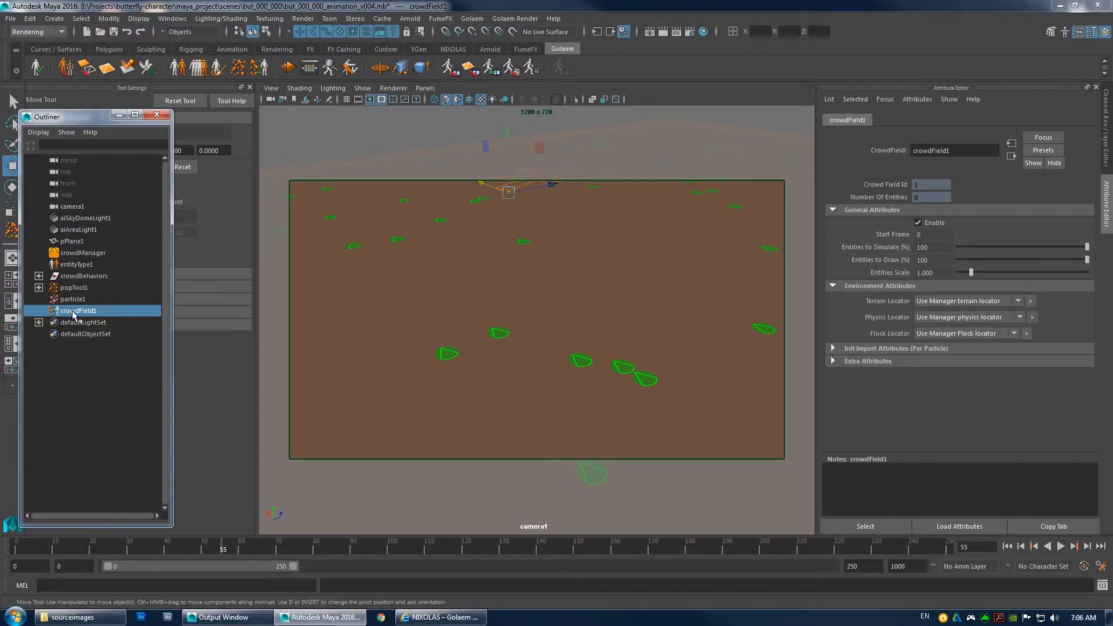
Set the butterfly entity type's scale range to 0.5–0.6 and play the crowd simulation to check the size.
{"action": "left_click", "coordinate": [76, 265]}
{"action": "left_click", "coordinate": [866, 226]}
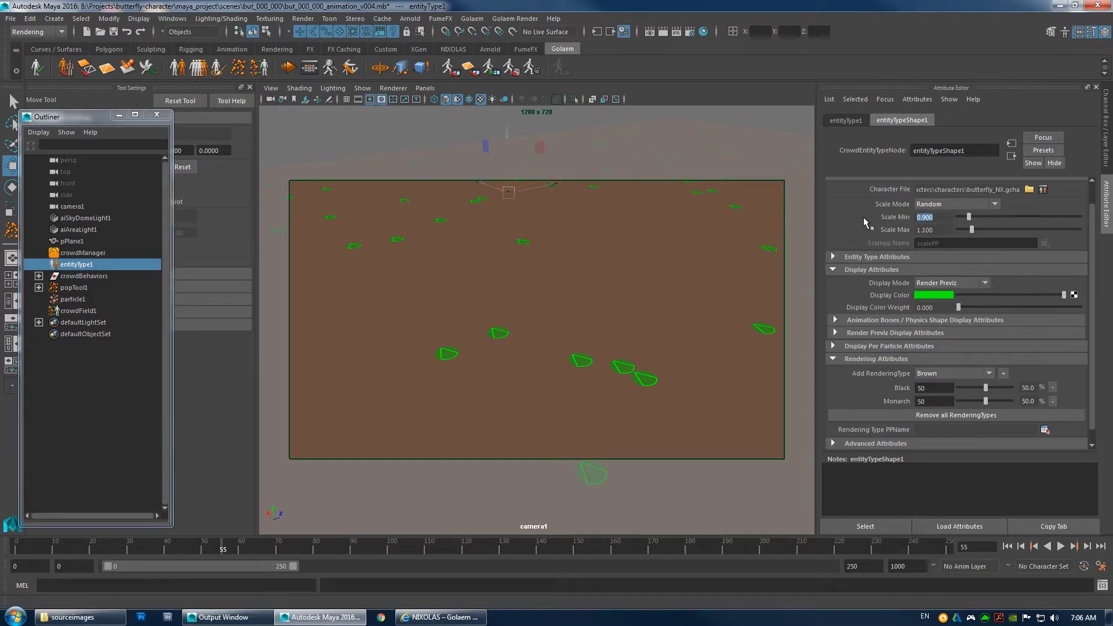
{"action": "type", "text": "0.5"}
{"action": "key", "text": "Tab"}
{"action": "type", "text": "0.6"}
{"action": "key", "text": "Return"}
{"action": "left_click", "coordinate": [1060, 546]}
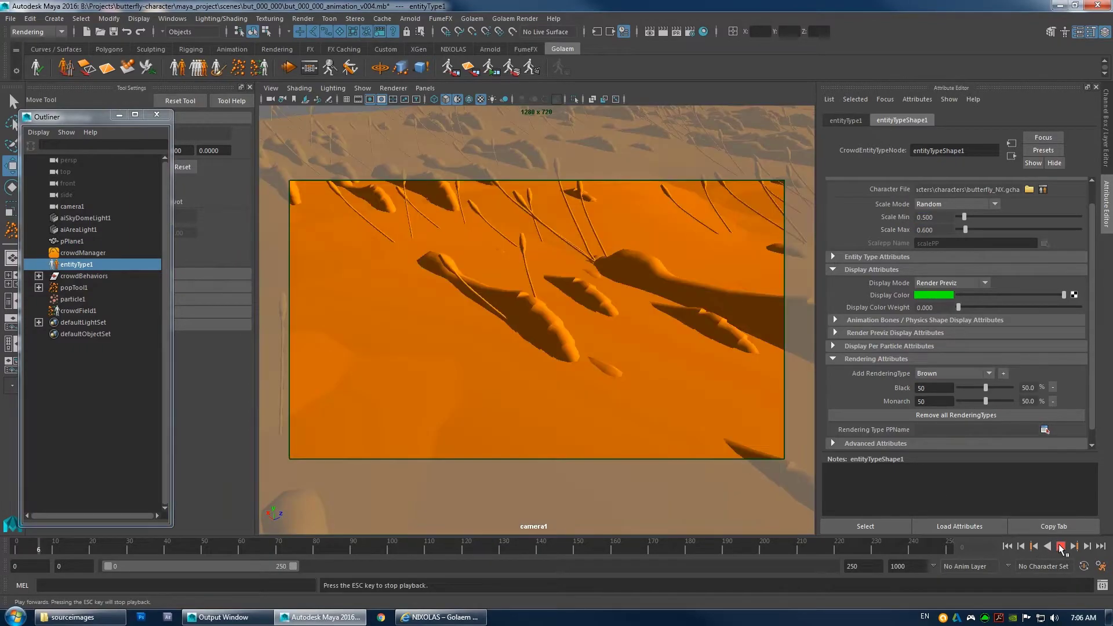
{"action": "left_click", "coordinate": [1061, 545]}
Reduce the entity type's scale range to 0.1–0.2 and replay the simulation from the start.
{"action": "double_click", "coordinate": [945, 216]}
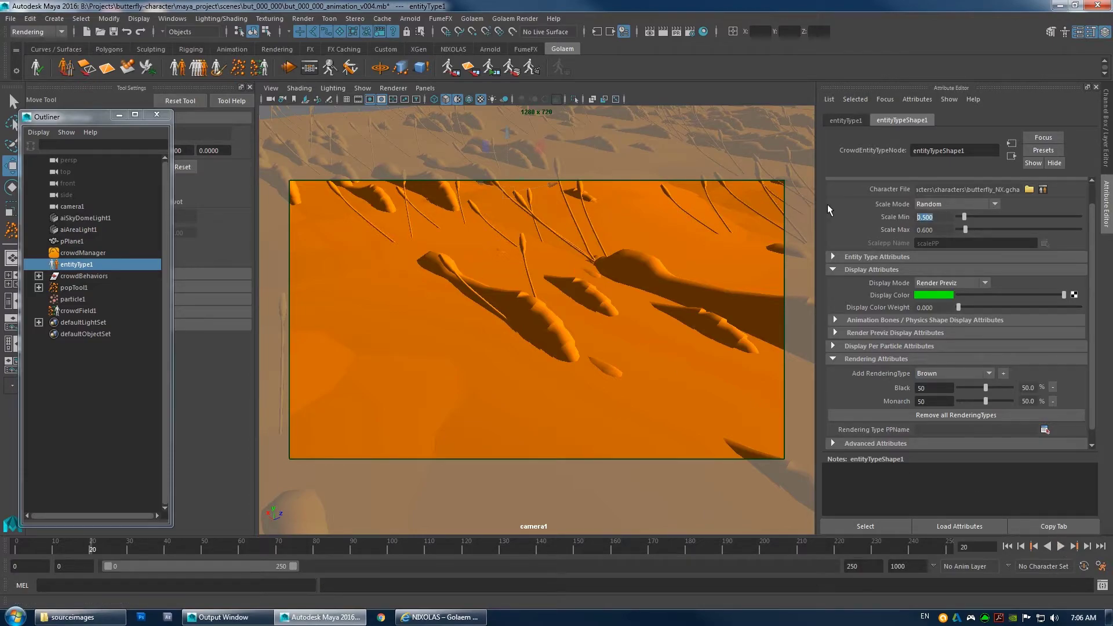
{"action": "type", "text": "0.1"}
{"action": "key", "text": "Tab"}
{"action": "type", "text": "0.2"}
{"action": "key", "text": "Return"}
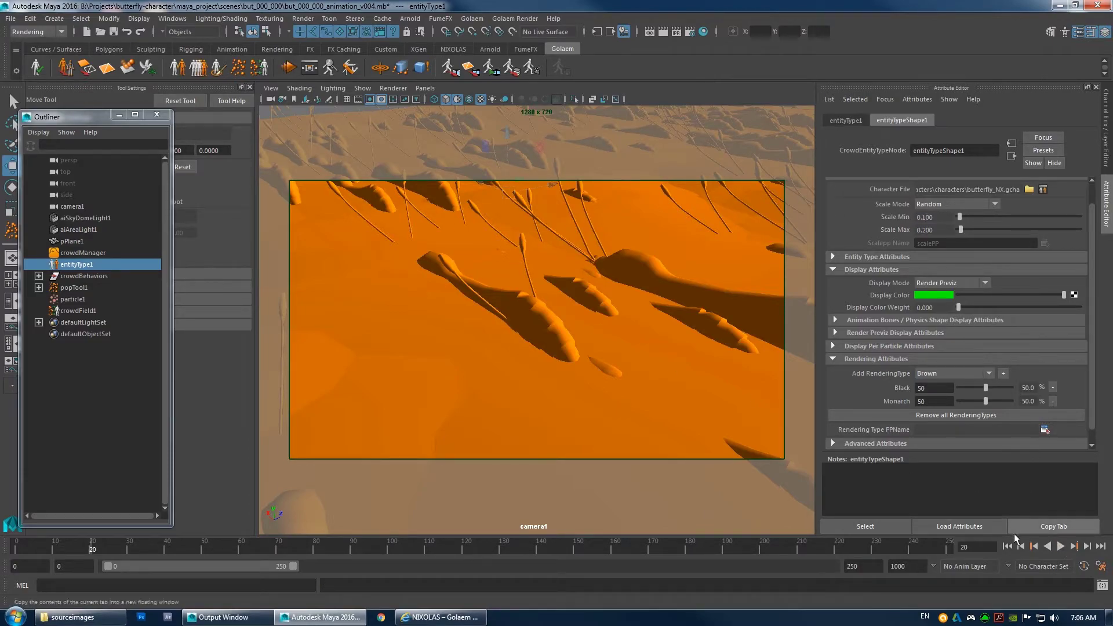
{"action": "left_click", "coordinate": [1007, 546]}
{"action": "left_click", "coordinate": [1060, 546]}
{"action": "left_click", "coordinate": [1061, 547]}
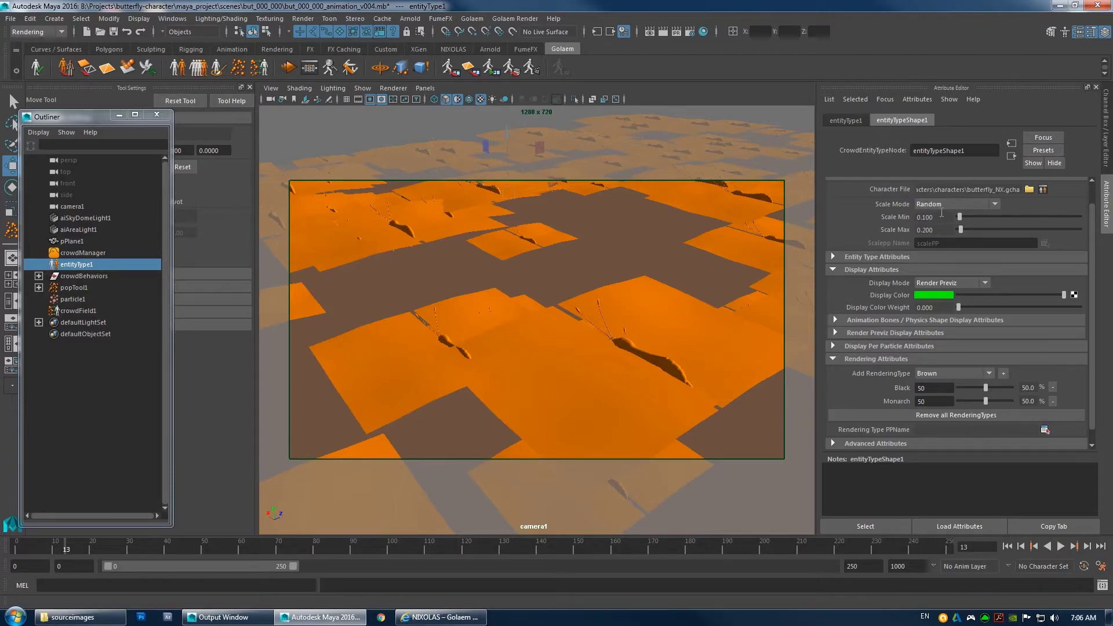
Try a scale minimum of 0.8 with a maximum of 0.1 and play the simulation.
{"action": "type", "text": ".8"}
{"action": "key", "text": "Tab"}
{"action": "type", "text": ".1"}
{"action": "key", "text": "Return"}
{"action": "left_click", "coordinate": [1062, 546]}
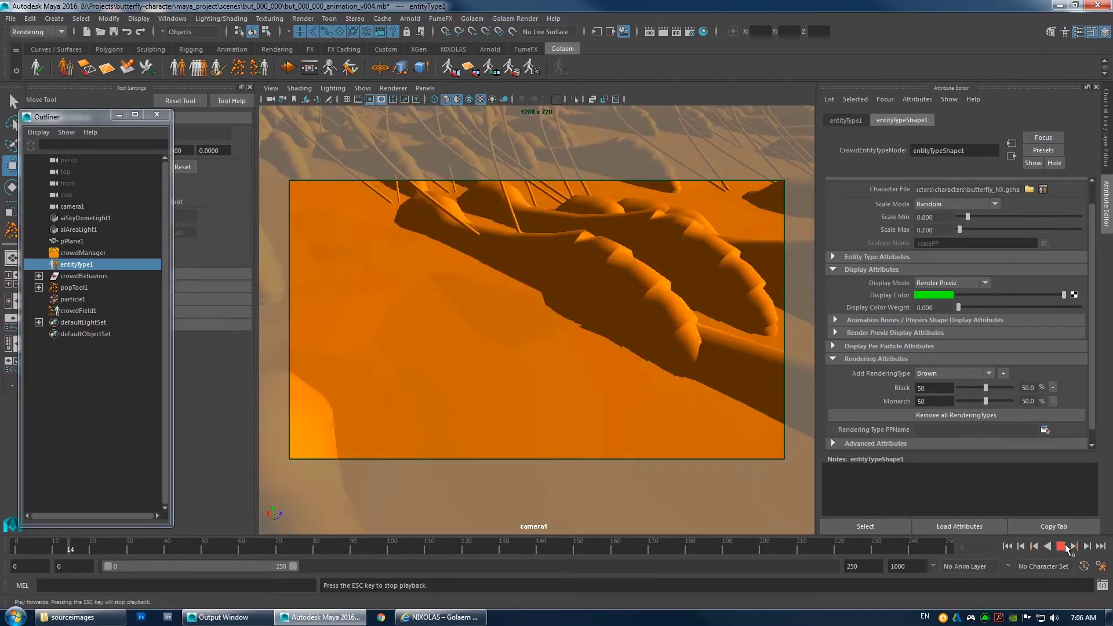
{"action": "left_click", "coordinate": [1063, 547]}
Set the entity type's scale minimum to 0.08 and maximum to 0.1, and play the simulation again.
{"action": "left_click", "coordinate": [941, 219]}
{"action": "type", "text": ".08"}
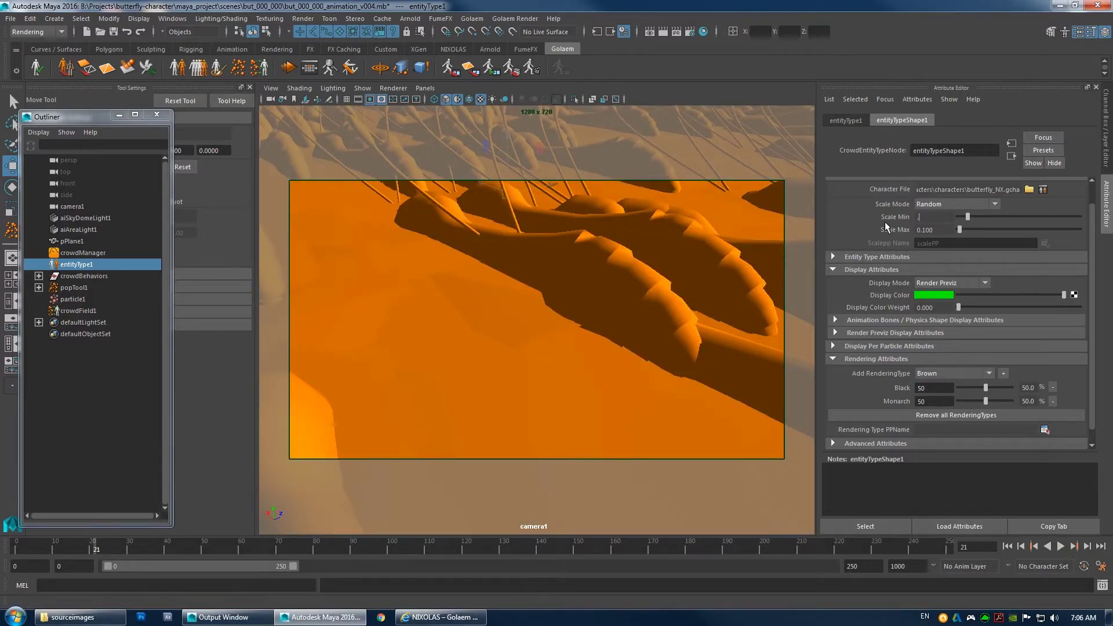
{"action": "key", "text": "Tab"}
{"action": "type", "text": ".01"}
{"action": "key", "text": "Return"}
{"action": "left_click", "coordinate": [1060, 546]}
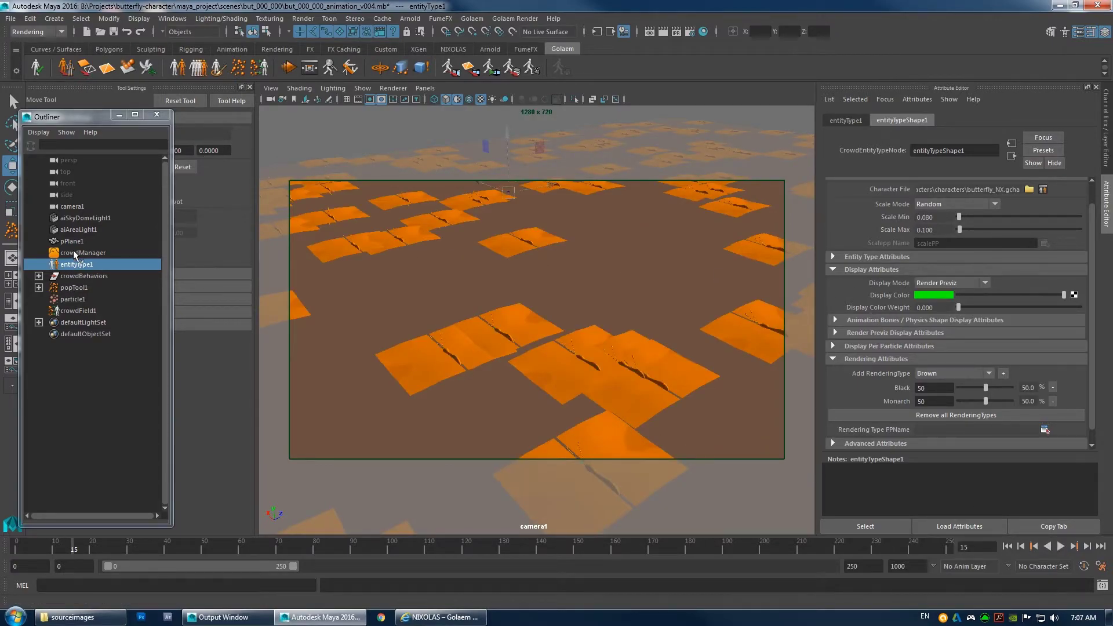
Set the population tool's noise to 0.769 and its orientation noise to 1.000, keeping the orientation at 0.
{"action": "left_click", "coordinate": [74, 287]}
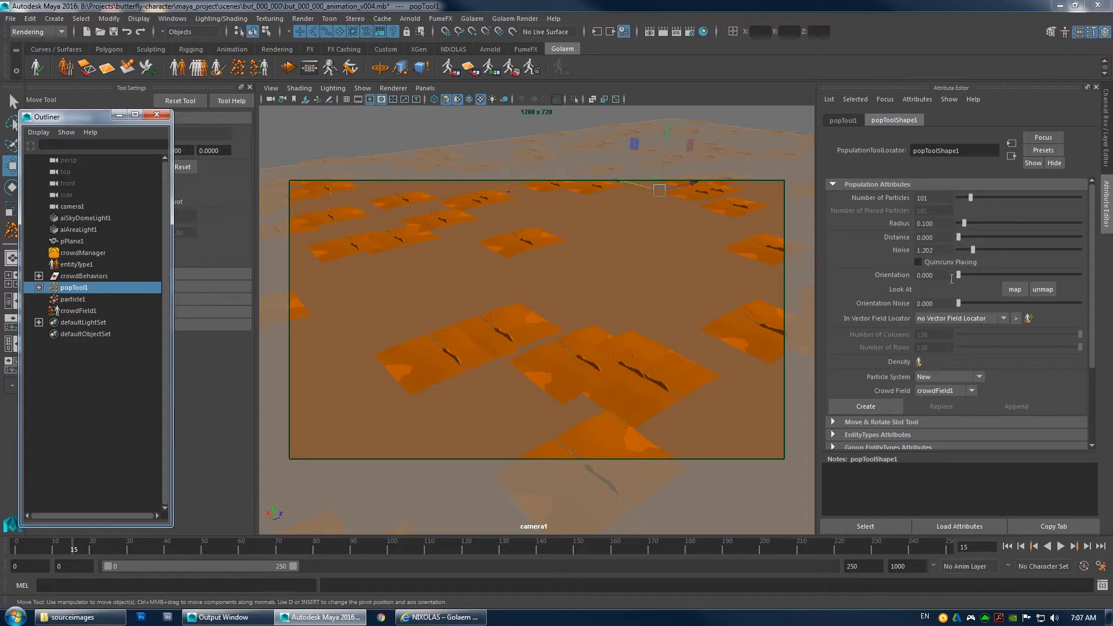
{"action": "left_click_drag", "start_coordinate": [958, 275], "coordinate": [1107, 276]}
{"action": "left_click_drag", "start_coordinate": [959, 271], "coordinate": [908, 274]}
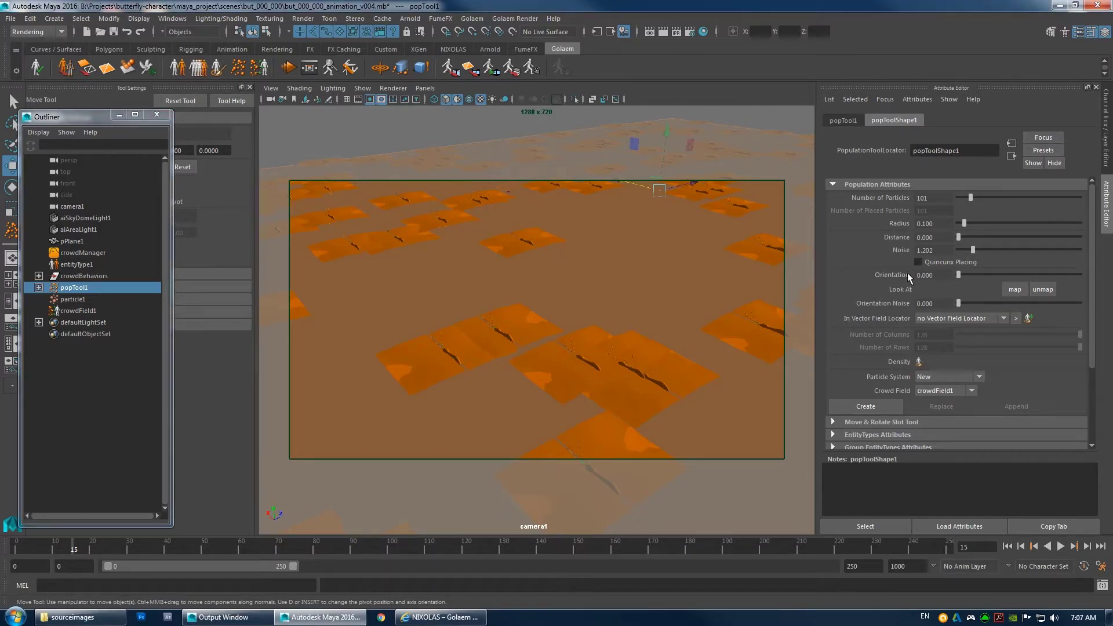
{"action": "left_click_drag", "start_coordinate": [973, 250], "coordinate": [944, 250]}
{"action": "left_click_drag", "start_coordinate": [958, 303], "coordinate": [1080, 303]}
{"action": "left_click_drag", "start_coordinate": [958, 249], "coordinate": [966, 250]}
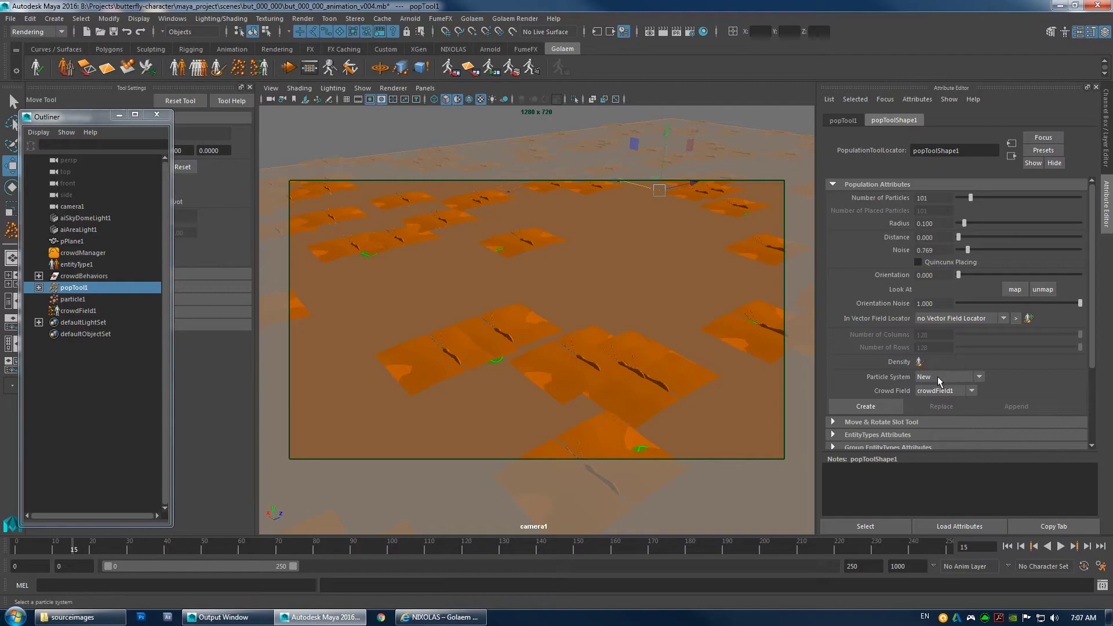
Replace the particleShape1 particle system with the adjusted population and play the simulation from the start.
{"action": "left_click", "coordinate": [866, 406]}
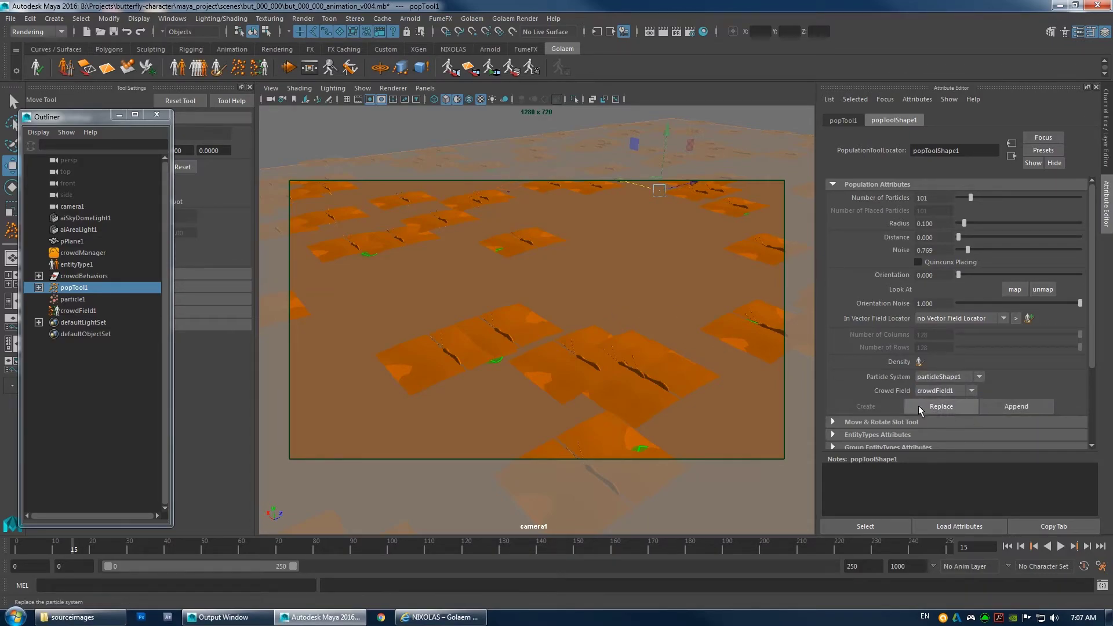
{"action": "left_click", "coordinate": [940, 407]}
{"action": "left_click", "coordinate": [1007, 546]}
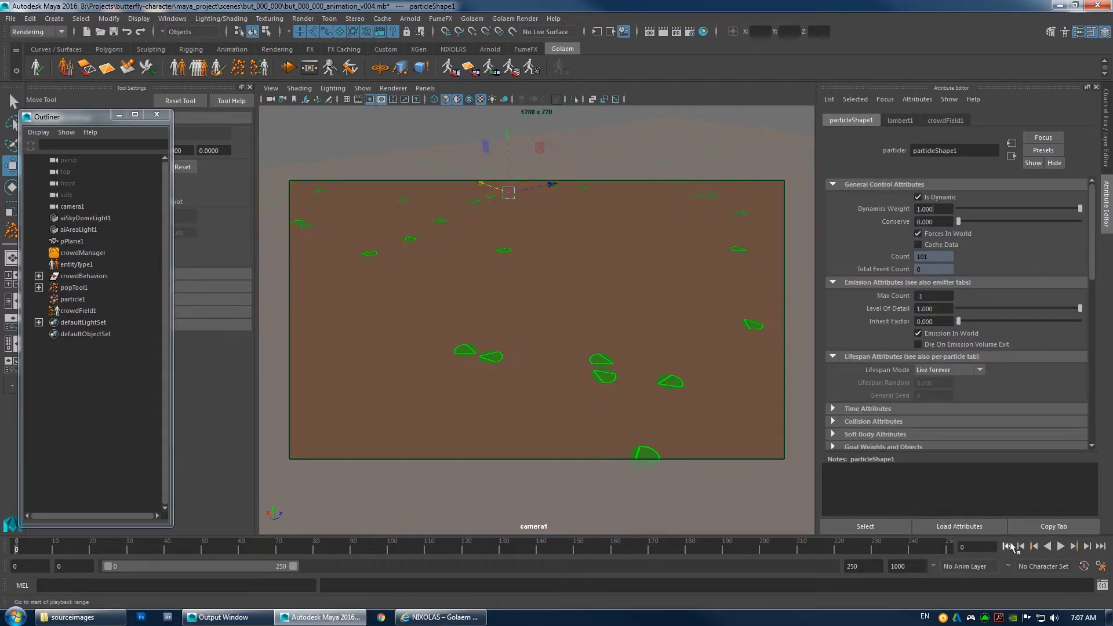
{"action": "left_click", "coordinate": [1060, 545]}
{"action": "left_click", "coordinate": [1062, 545]}
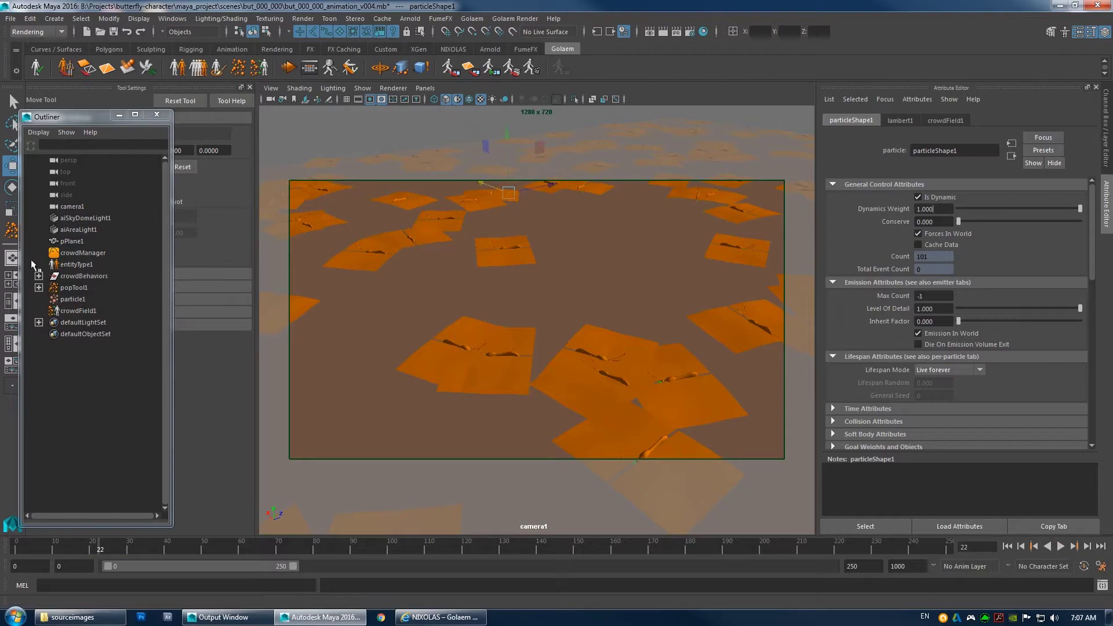
Set the population tool's distance to 0.385 and noise to 0, replace the particles, and replay the simulation.
{"action": "left_click", "coordinate": [64, 288]}
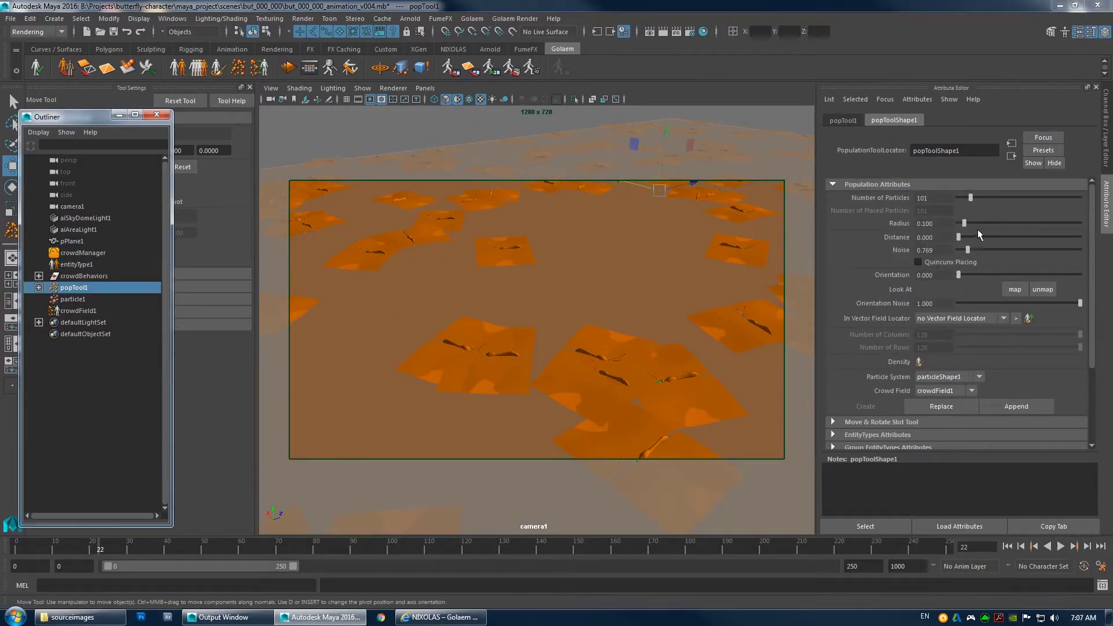
{"action": "left_click_drag", "start_coordinate": [960, 234], "coordinate": [957, 250]}
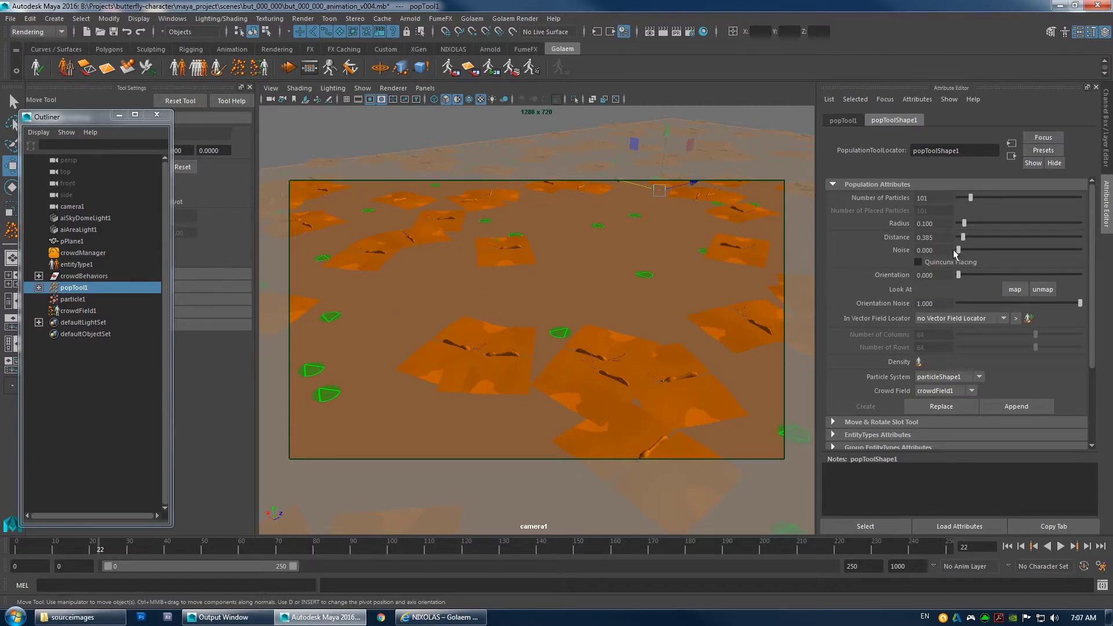
{"action": "left_click", "coordinate": [941, 407]}
{"action": "left_click", "coordinate": [1006, 546]}
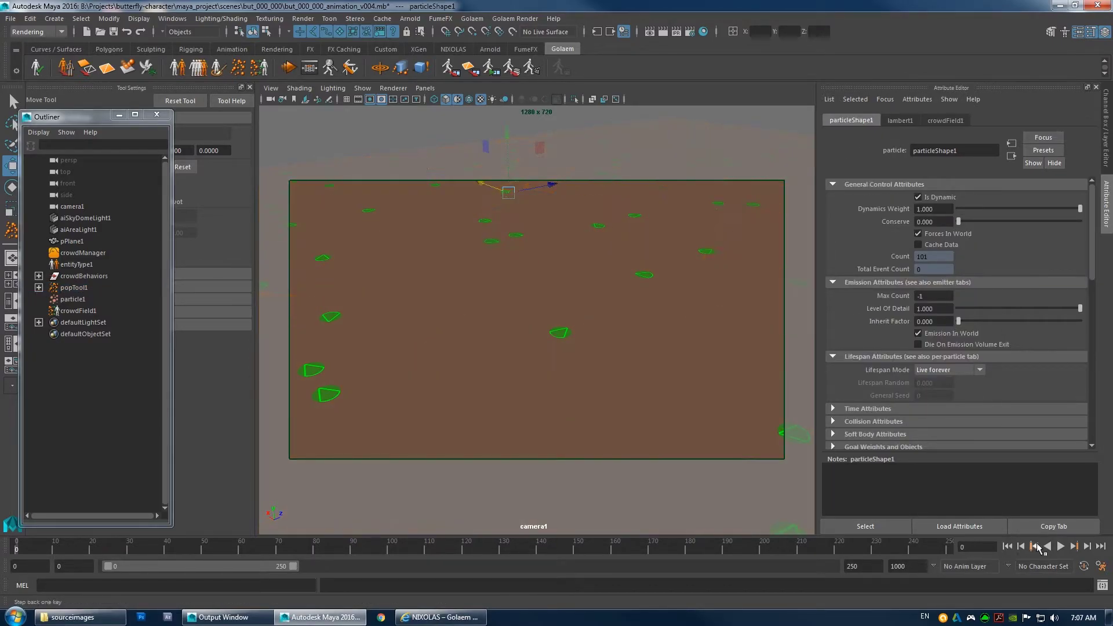
{"action": "left_click", "coordinate": [1061, 545]}
{"action": "left_click", "coordinate": [1060, 546]}
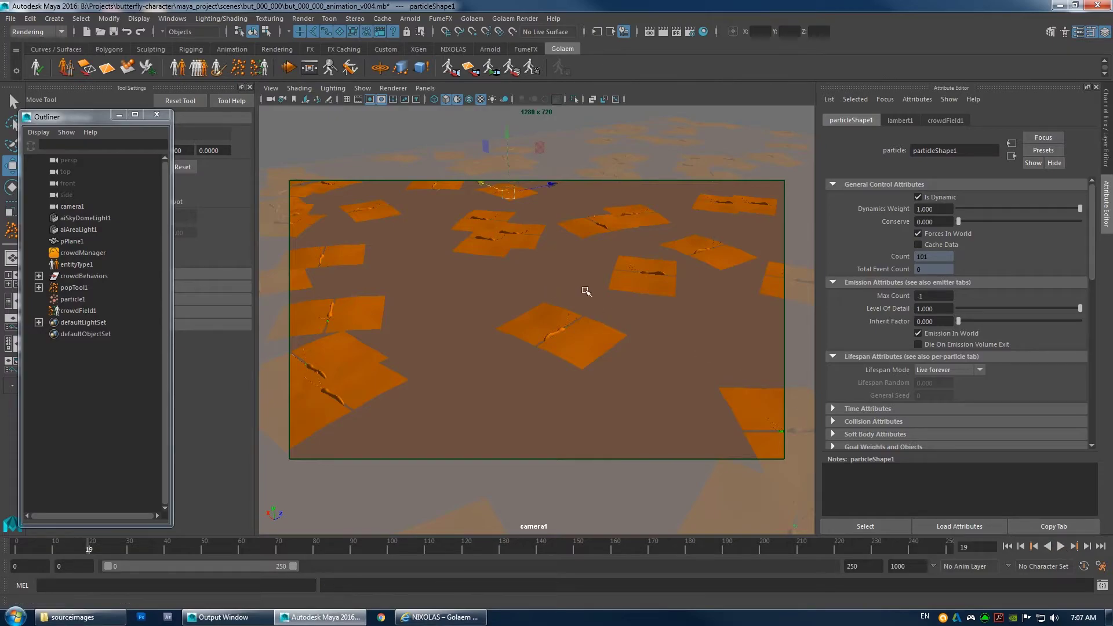
Reduce the population tool's number of particles to 58, replace the particle system, and play the simulation.
{"action": "left_click", "coordinate": [85, 288]}
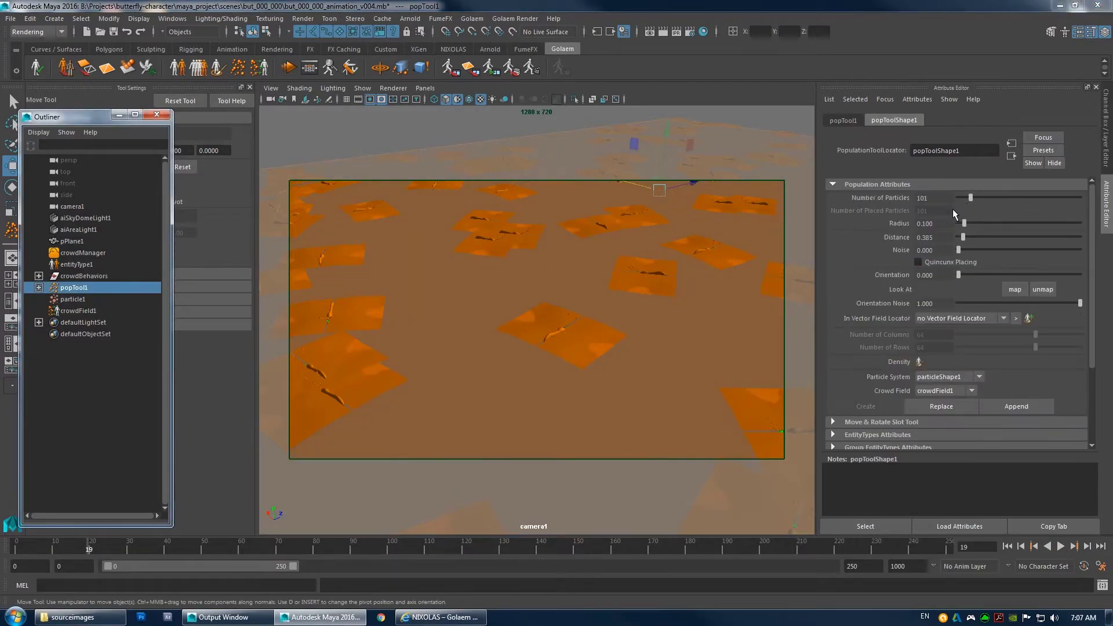
{"action": "left_click_drag", "start_coordinate": [965, 199], "coordinate": [963, 198]}
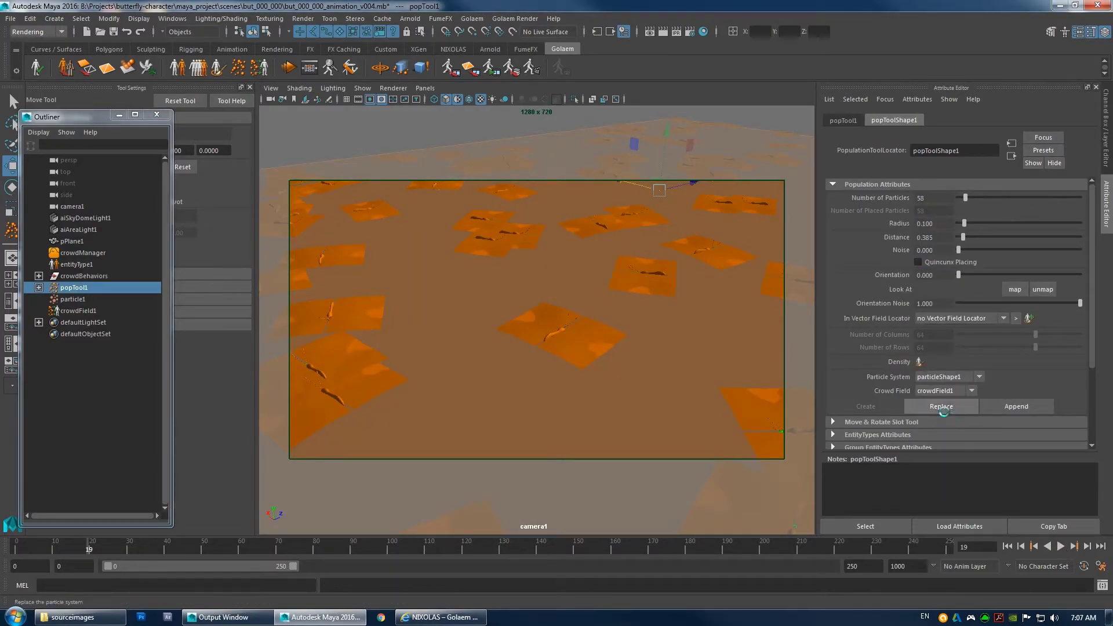
{"action": "left_click", "coordinate": [940, 406]}
{"action": "left_click", "coordinate": [1061, 546]}
{"action": "left_click", "coordinate": [1060, 546]}
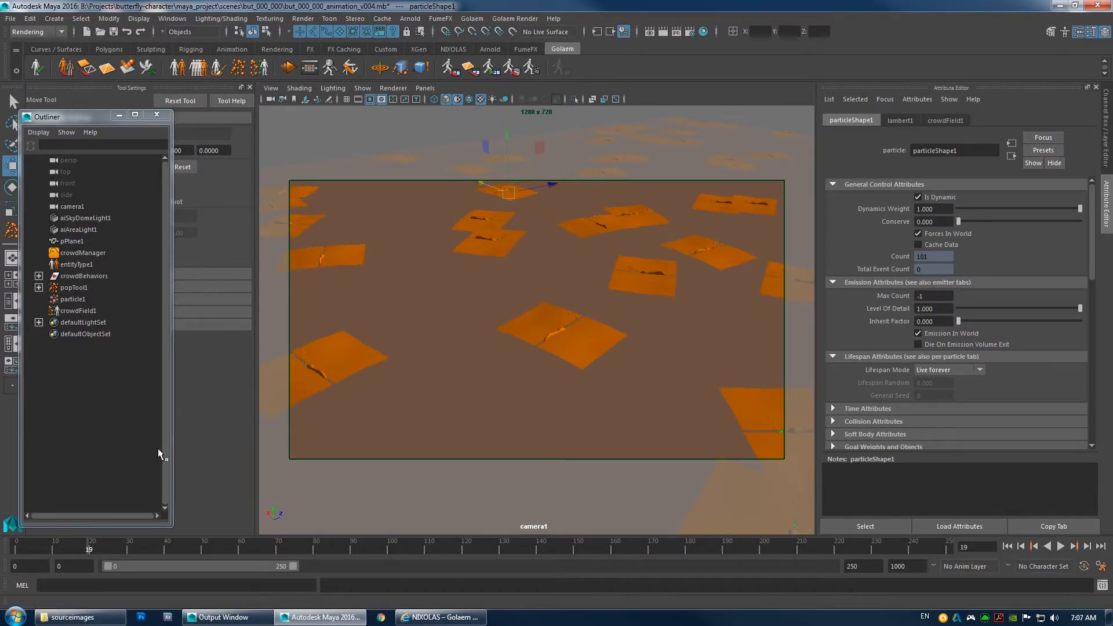
Import the butterfly's crowd shaders from the shaders folder in C:\Golaem\Characters.
{"action": "left_click", "coordinate": [516, 18]}
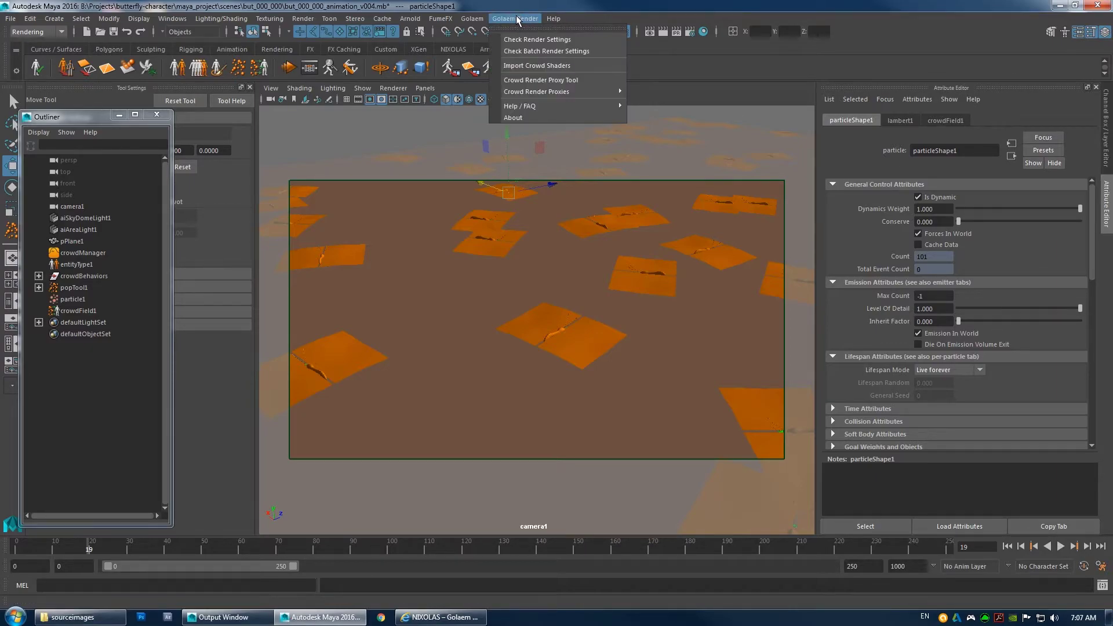
{"action": "left_click", "coordinate": [526, 66]}
{"action": "left_click", "coordinate": [531, 319]}
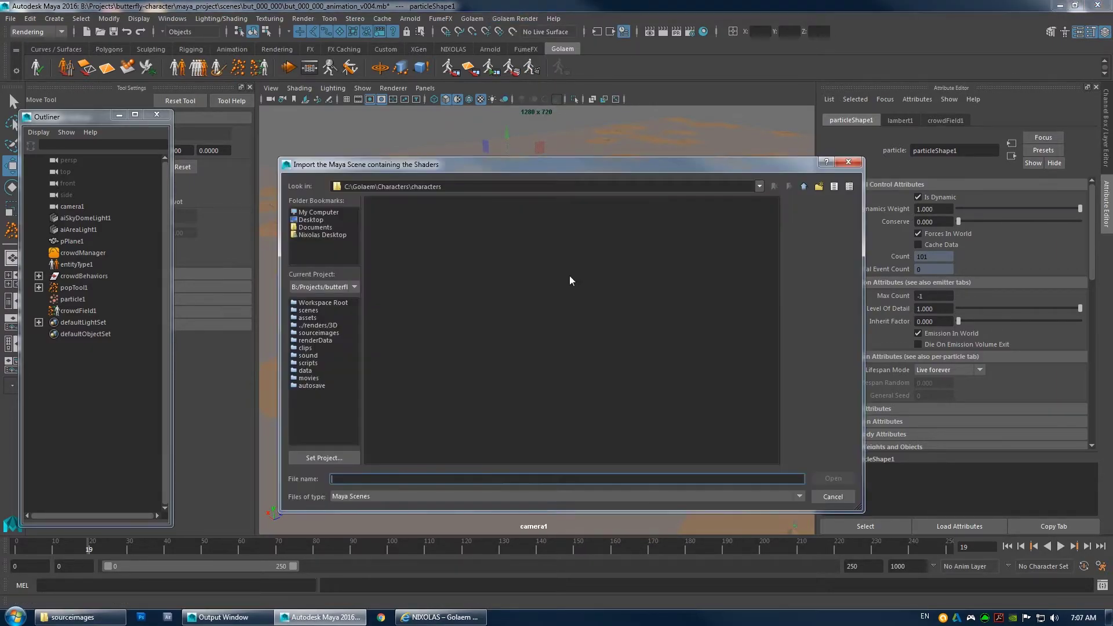
{"action": "left_click", "coordinate": [804, 186]}
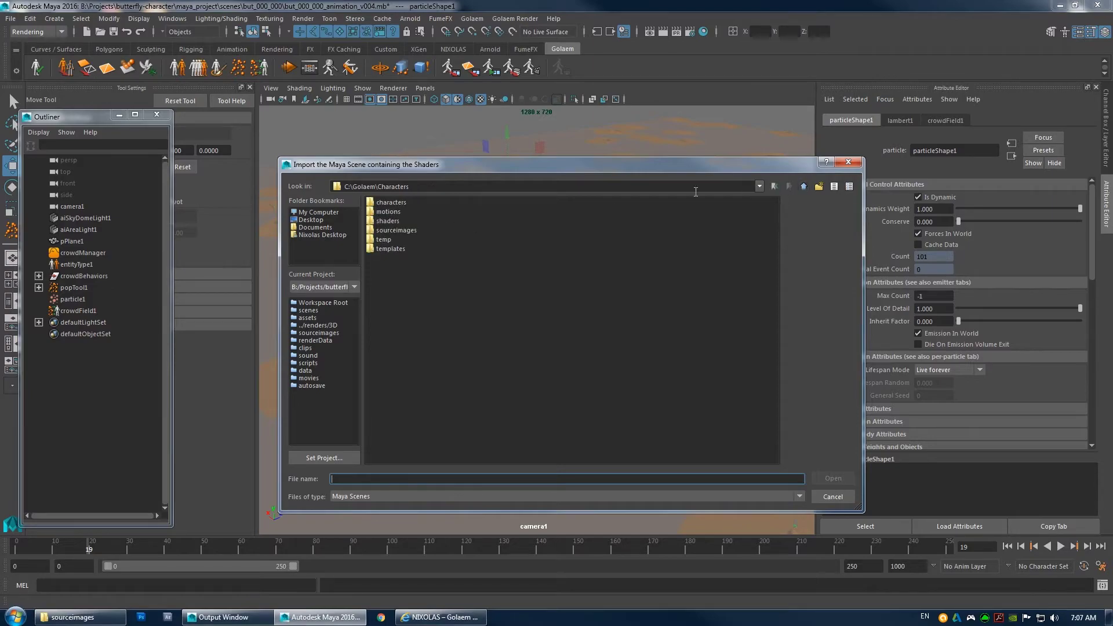
{"action": "double_click", "coordinate": [387, 221]}
{"action": "double_click", "coordinate": [411, 221]}
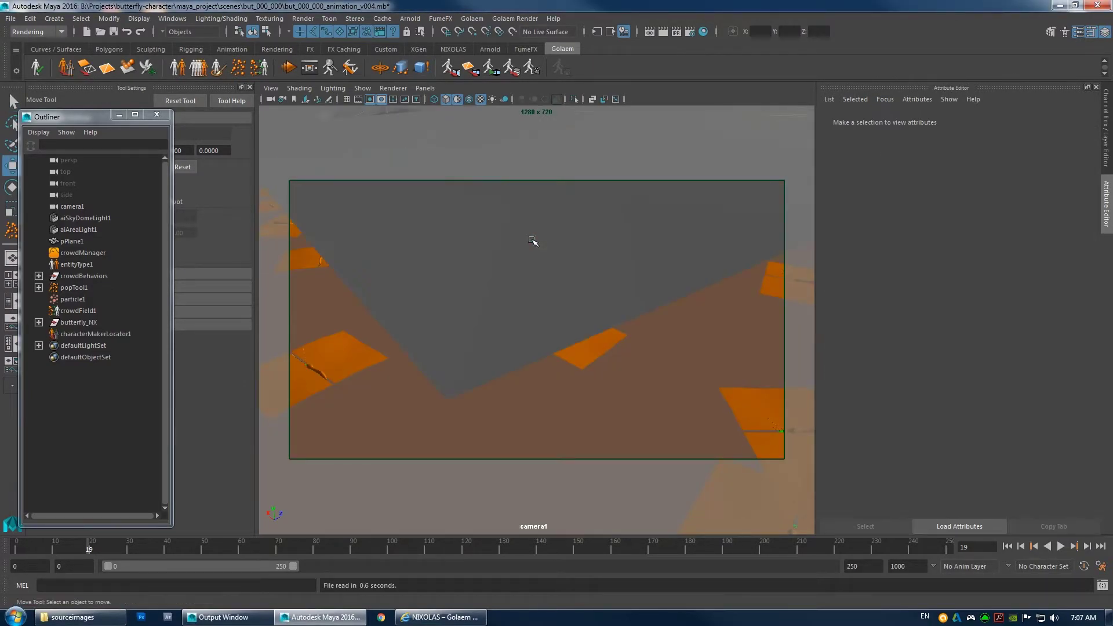
Close the tool settings and move the imported butterfly's root joint below the ground plane, to about -19.131 in Y.
{"action": "left_click", "coordinate": [250, 88]}
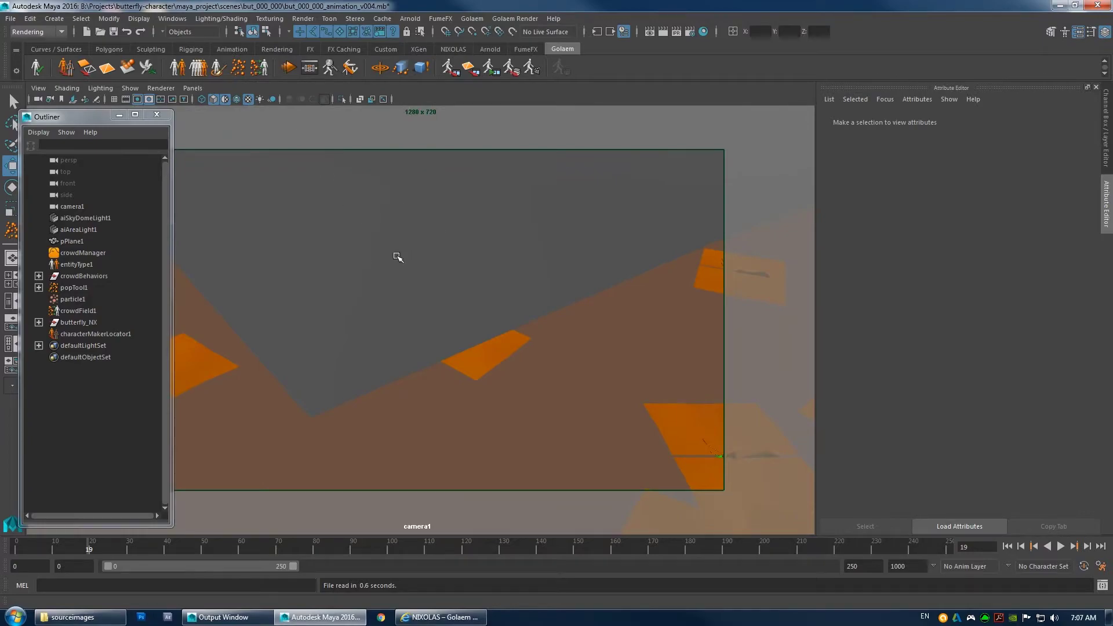
{"action": "left_click", "coordinate": [447, 190]}
{"action": "left_click", "coordinate": [38, 322]}
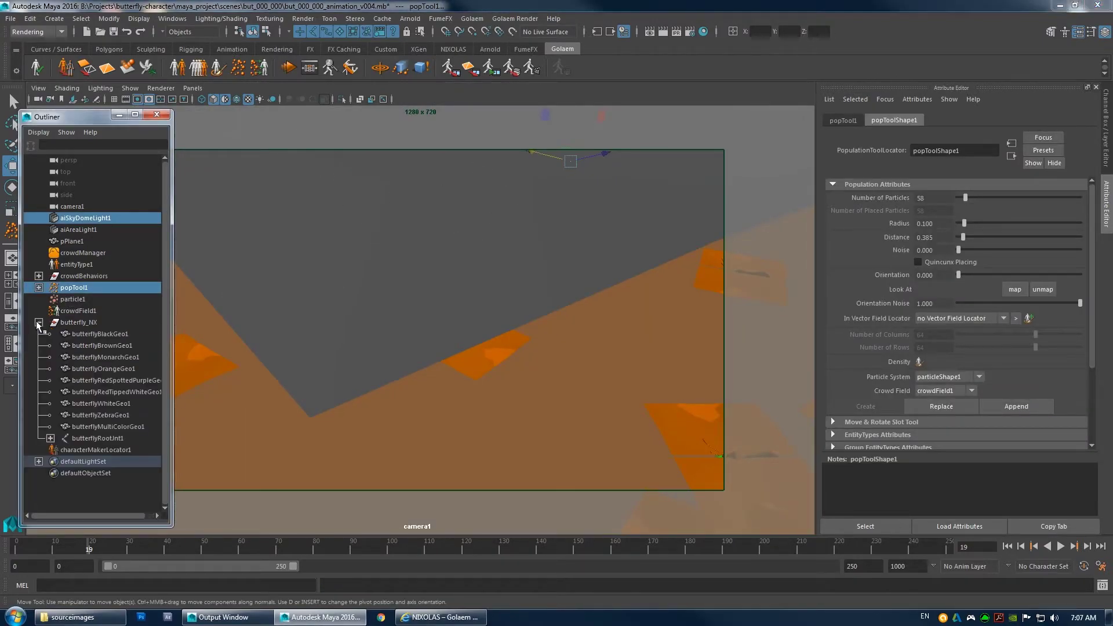
{"action": "left_click", "coordinate": [93, 438]}
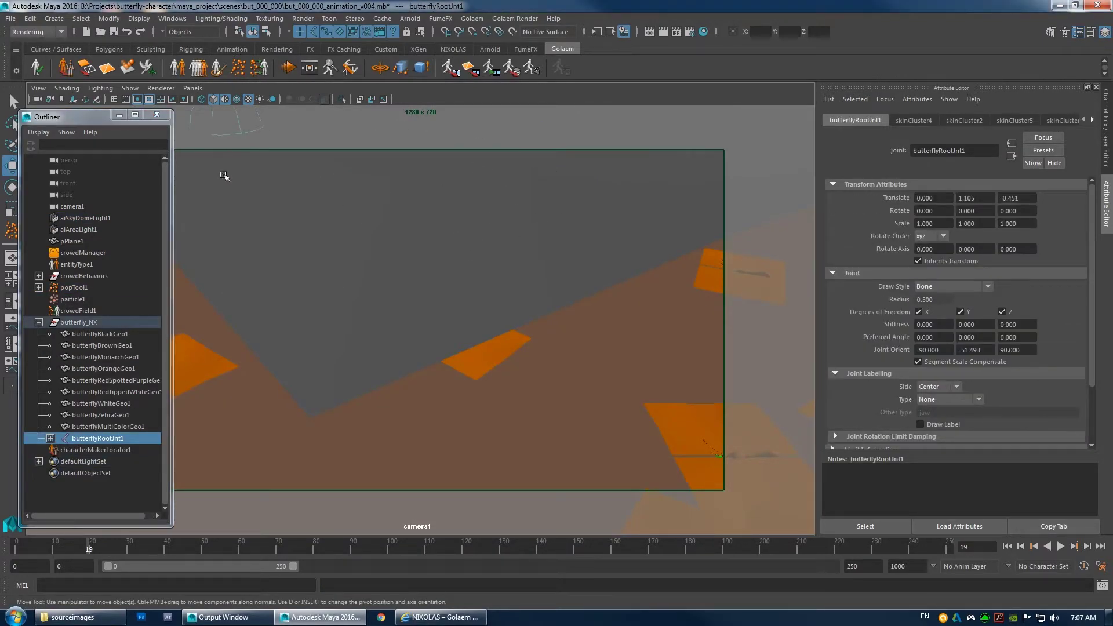
{"action": "key", "text": "space"}
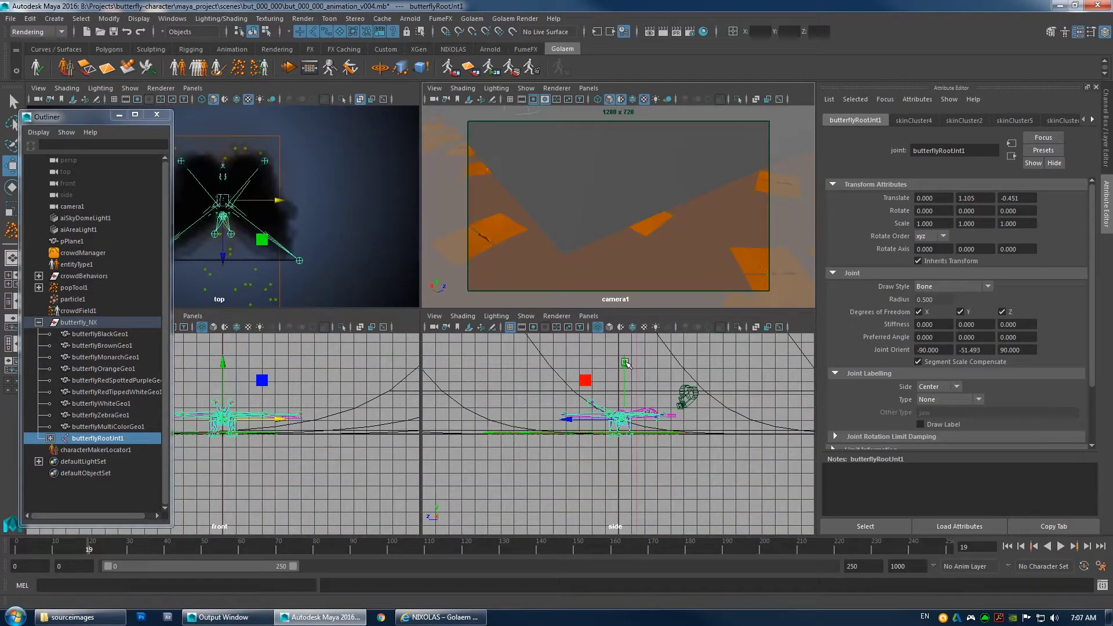
{"action": "left_click_drag", "start_coordinate": [626, 363], "coordinate": [626, 417]}
{"action": "key", "text": "space"}
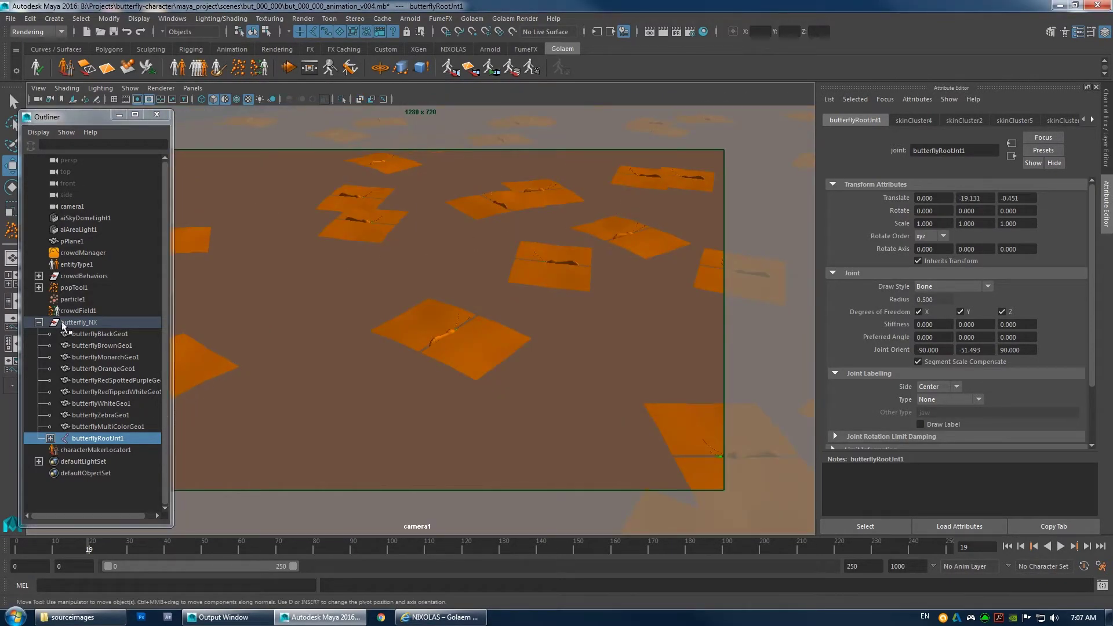
Refresh the entity type's render previz geometry with shading taken from the Maya scene, and play the simulation briefly.
{"action": "left_click", "coordinate": [76, 322]}
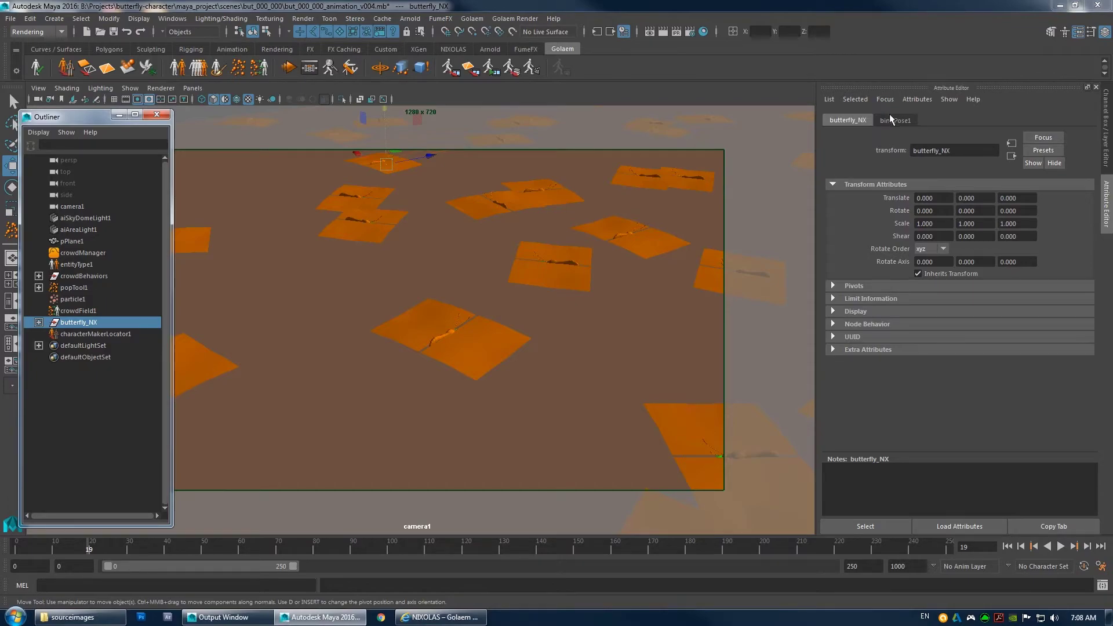
{"action": "left_click", "coordinate": [75, 264]}
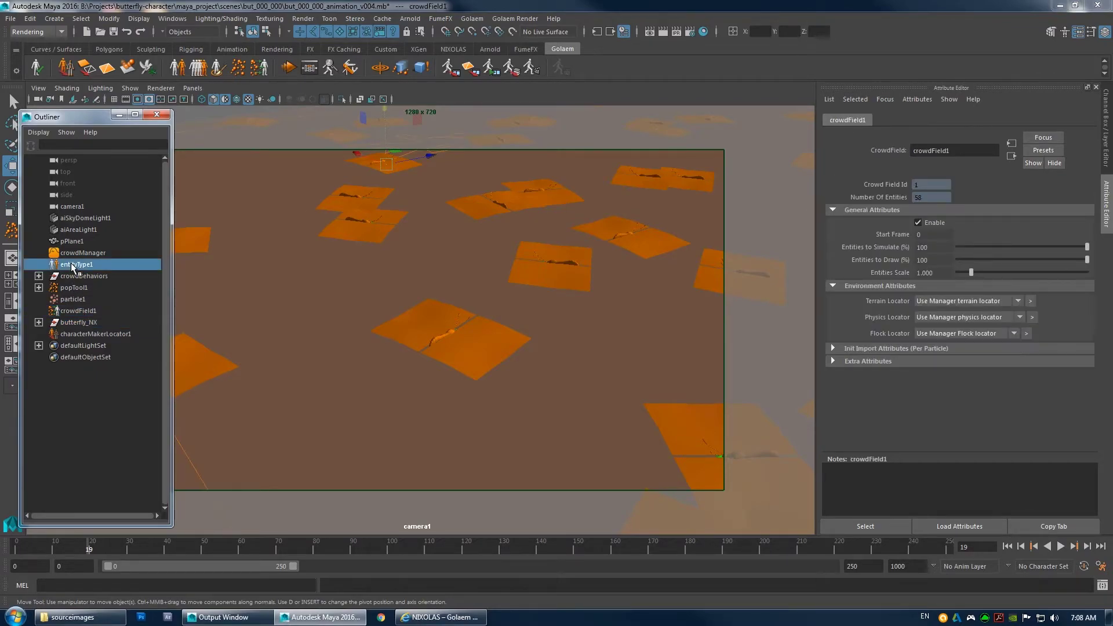
{"action": "left_click", "coordinate": [901, 120]}
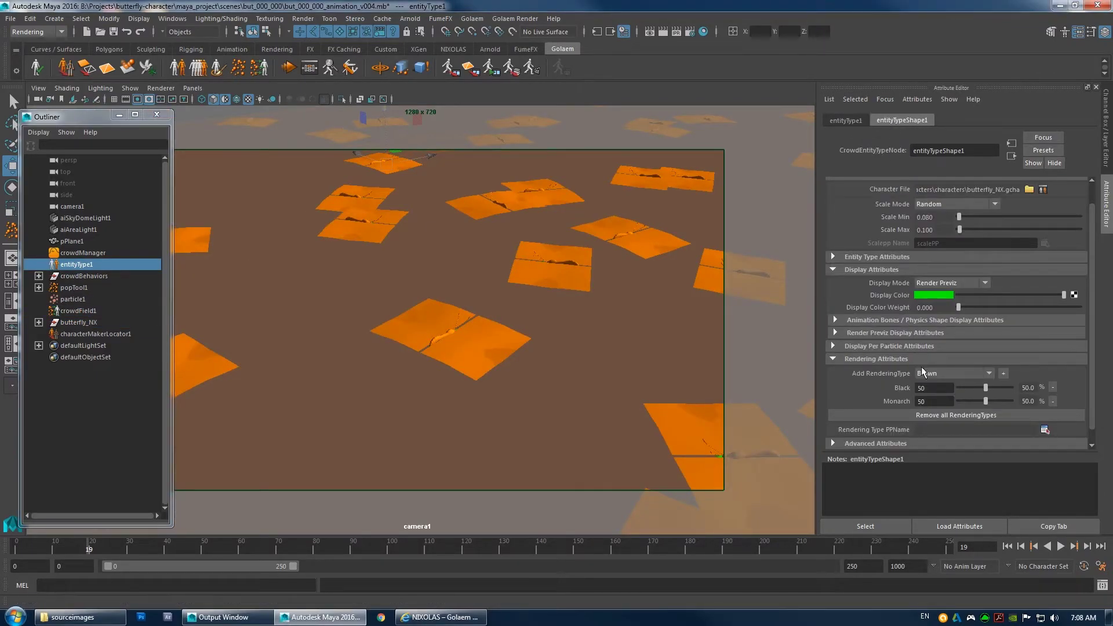
{"action": "left_click", "coordinate": [861, 333]}
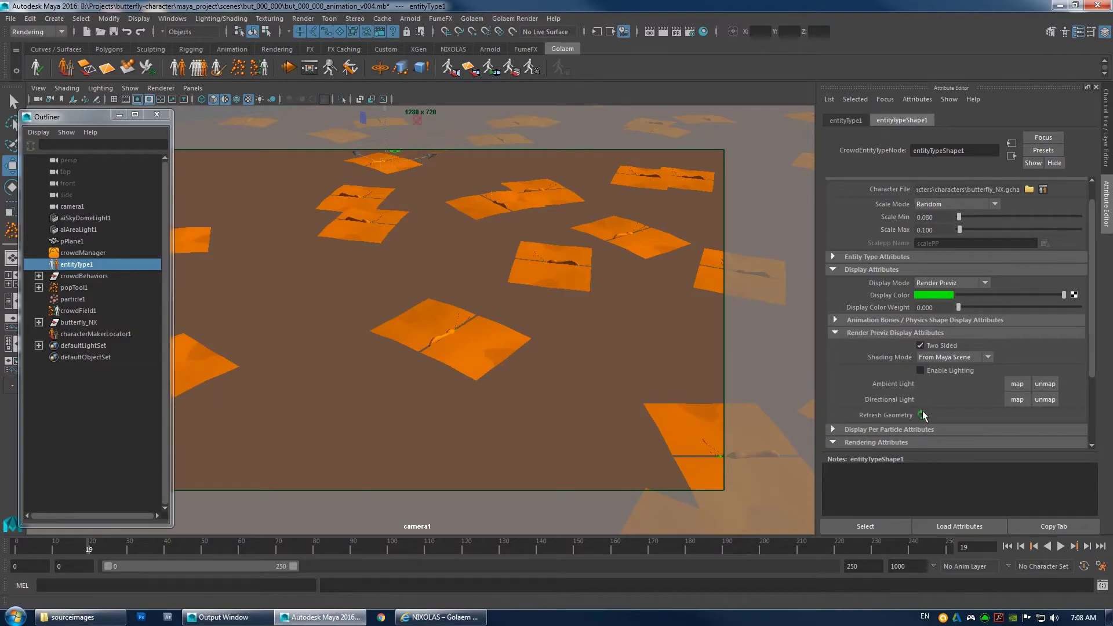
{"action": "left_click", "coordinate": [922, 415]}
{"action": "left_click", "coordinate": [1060, 545]}
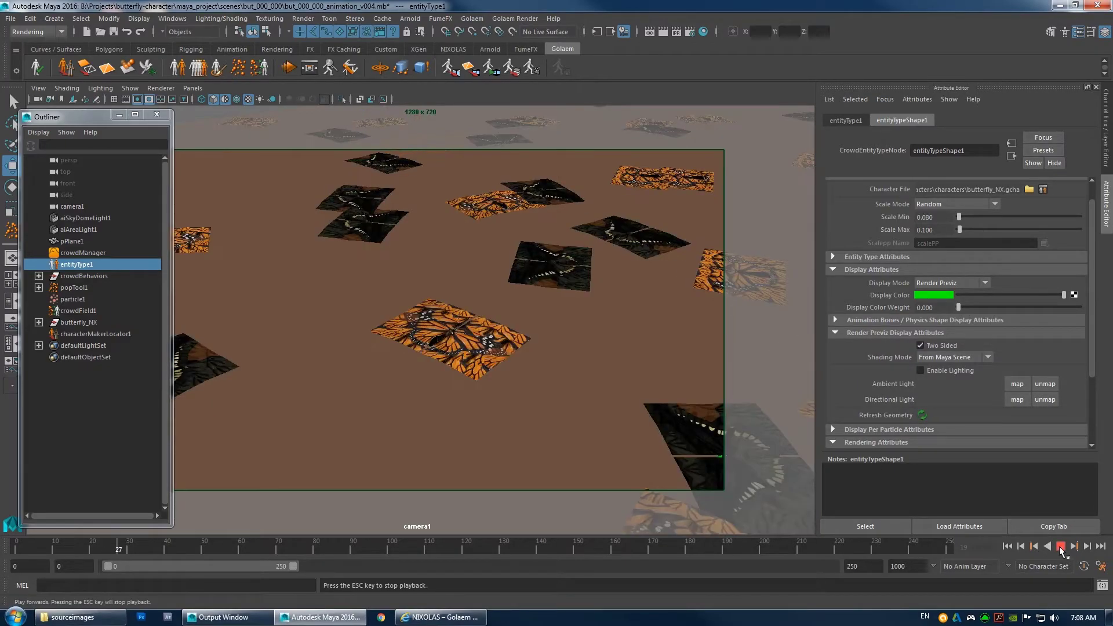
{"action": "left_click", "coordinate": [1060, 548]}
Examine the textured butterflies up close in the perspective view and return to the camera1 view.
{"action": "key", "text": "space"}
{"action": "left_click_drag", "start_coordinate": [541, 374], "coordinate": [525, 344]}
{"action": "key", "text": "space"}
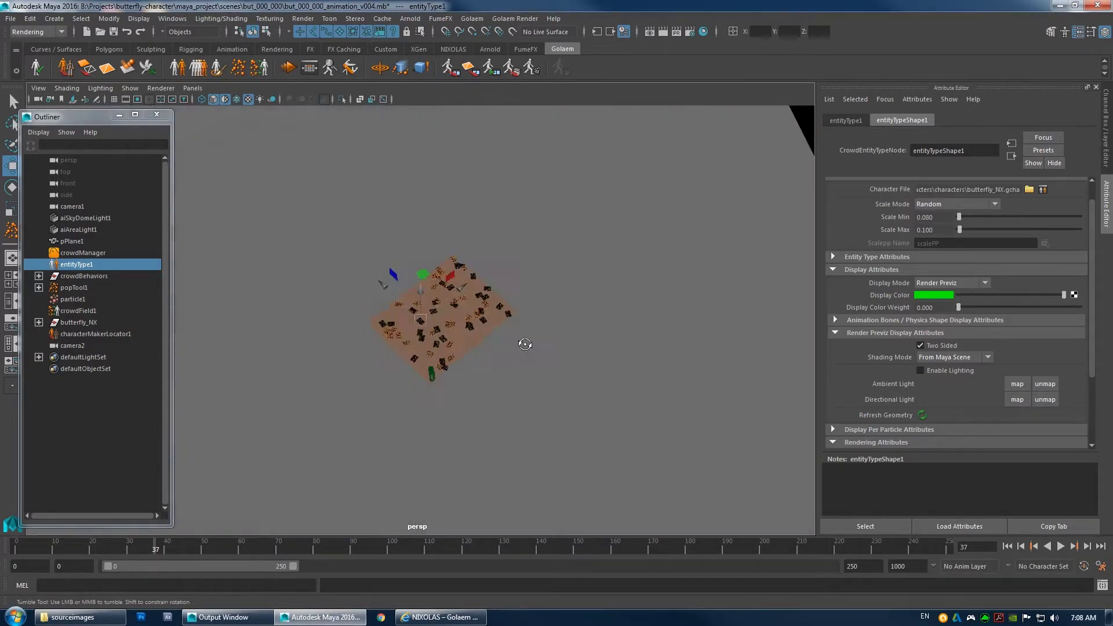
{"action": "scroll", "coordinate": [525, 344], "scroll_direction": "up", "scroll_amount": 10}
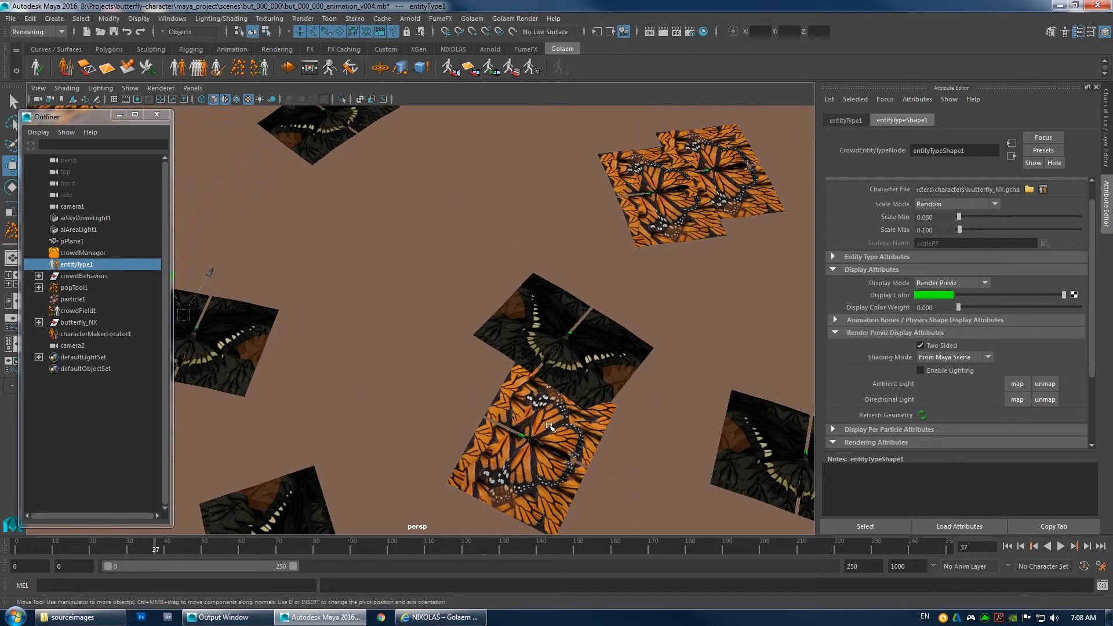
{"action": "left_click_drag", "start_coordinate": [550, 426], "coordinate": [481, 377], "text": "alt"}
{"action": "left_click", "coordinate": [199, 88]}
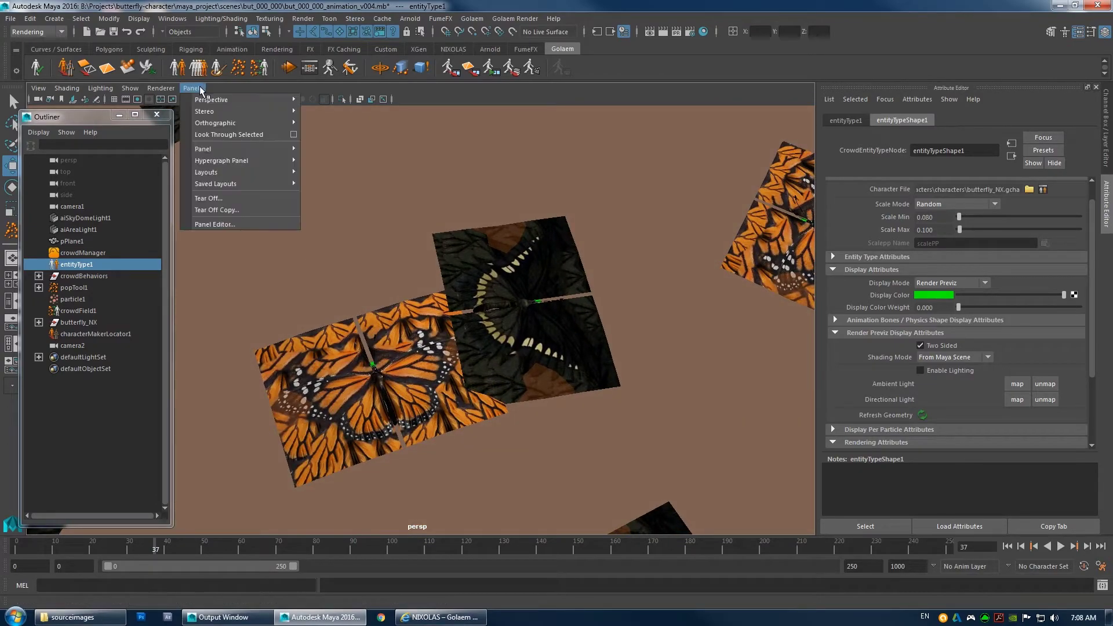
{"action": "mouse_move", "coordinate": [232, 99]}
{"action": "left_click", "coordinate": [336, 112]}
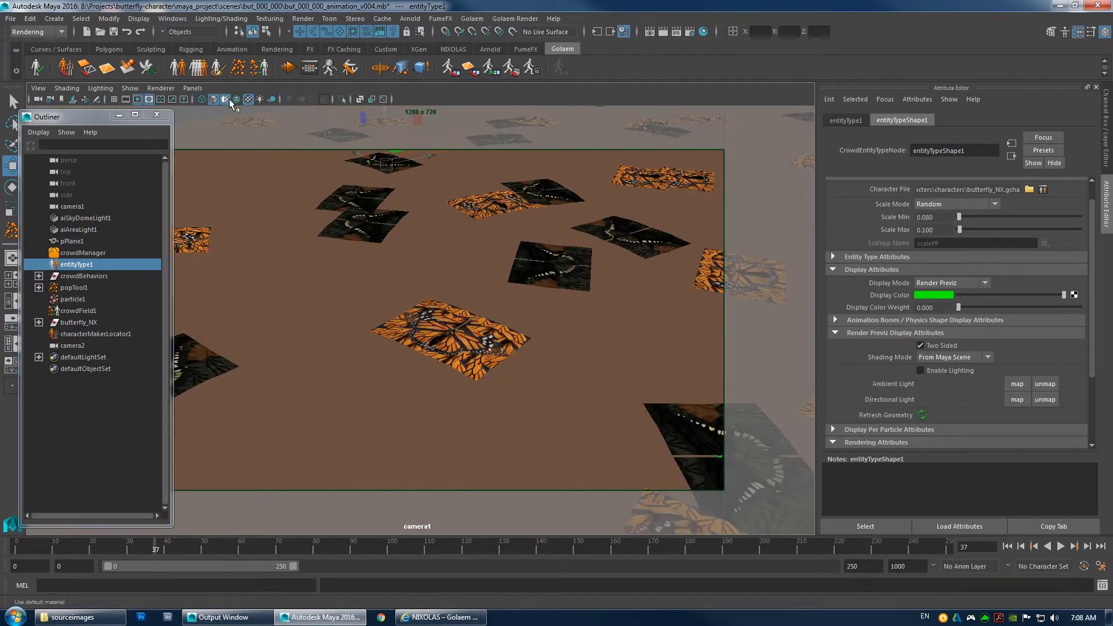
Hide the attribute panel to enlarge the viewport, and open entityTypeShape1's behavior container in the Golaem Behavior Editor.
{"action": "left_click", "coordinate": [561, 321]}
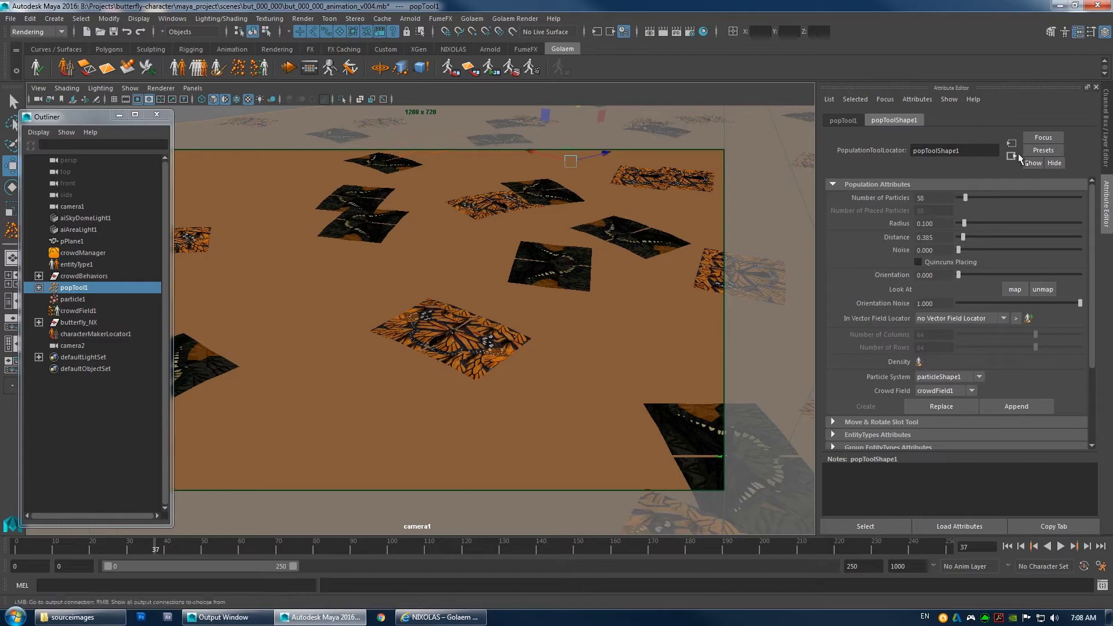
{"action": "left_click", "coordinate": [1107, 155]}
{"action": "left_click", "coordinate": [1107, 155]}
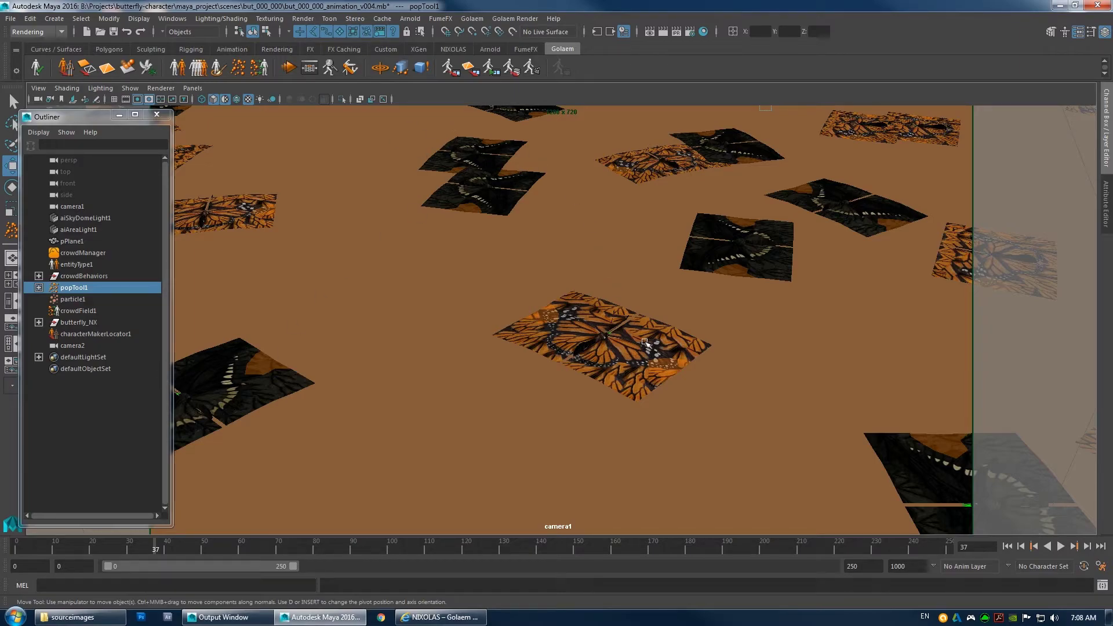
{"action": "left_click", "coordinate": [320, 71]}
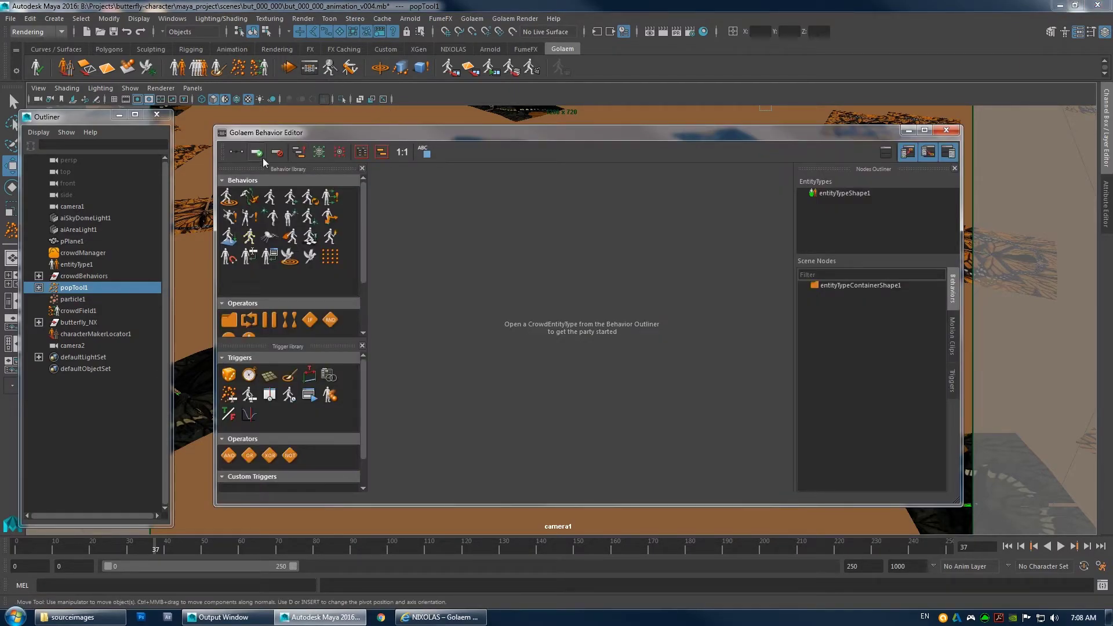
{"action": "double_click", "coordinate": [847, 195]}
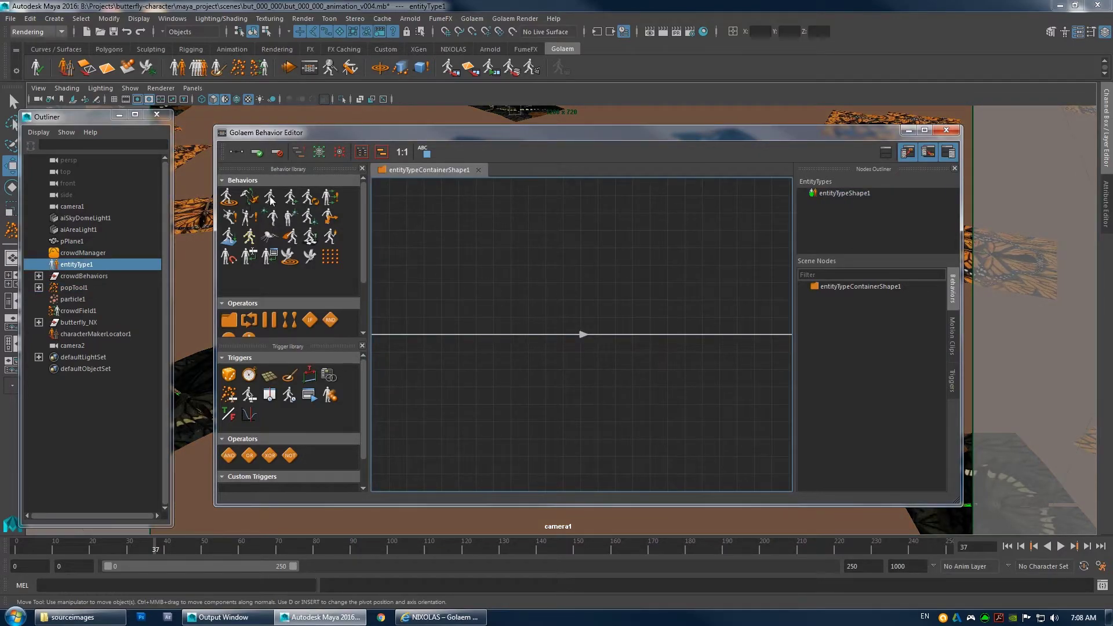
Add a Motion behavior to the entity type's behavior flow and load butterfly_NX_walking.gmo from the butterfly_NX motions folder into it.
{"action": "left_click_drag", "start_coordinate": [270, 200], "coordinate": [582, 335]}
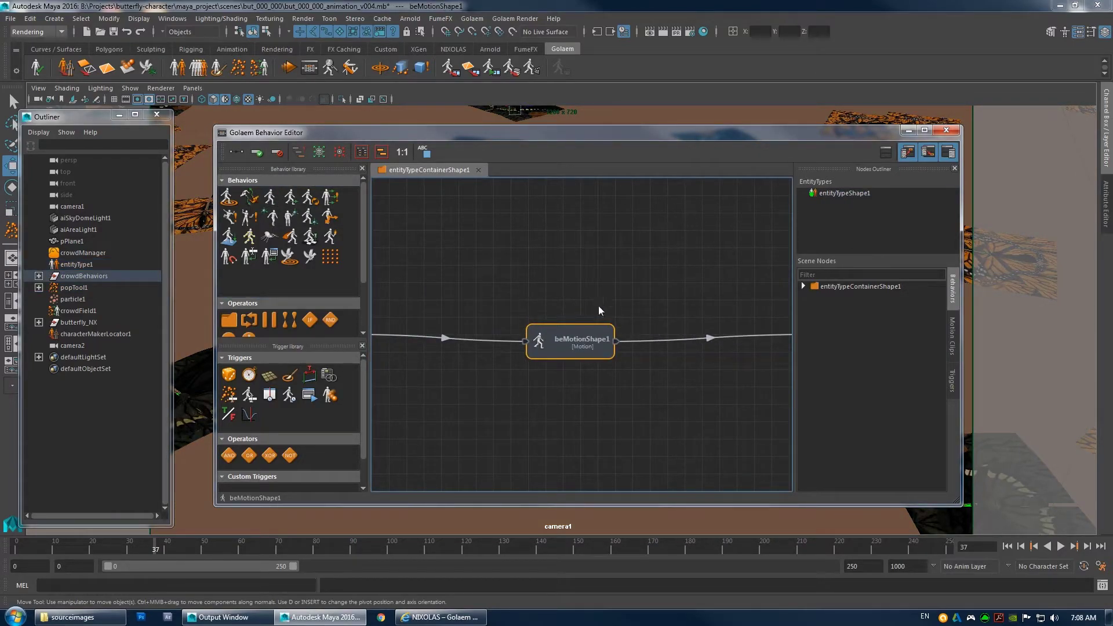
{"action": "double_click", "coordinate": [574, 355]}
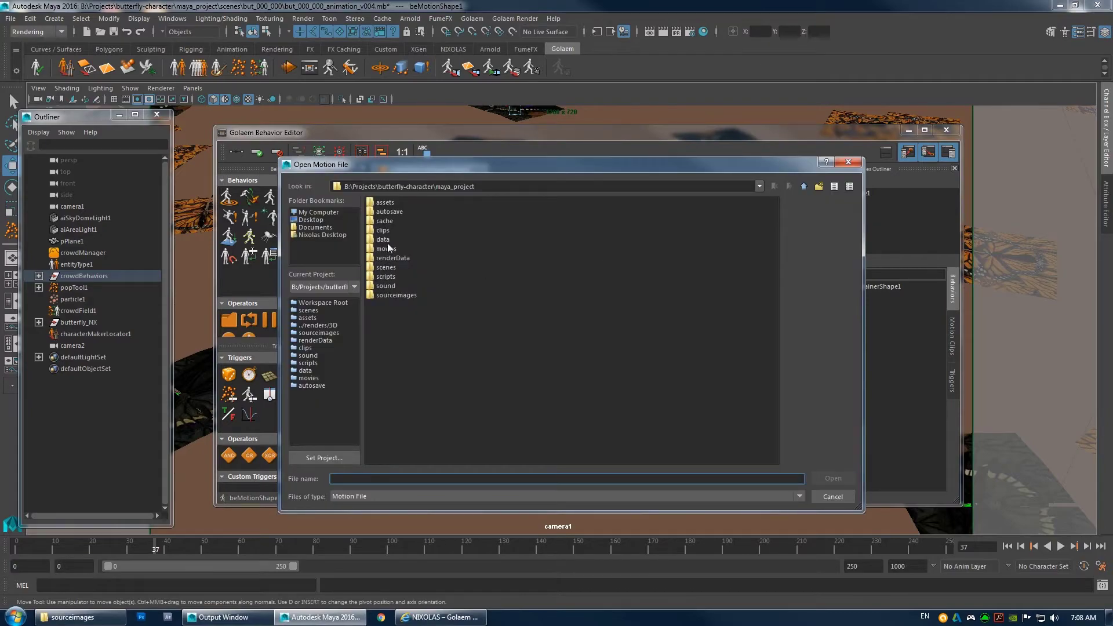
{"action": "type", "text": "C:\\Golaem\\Characters"}
{"action": "key", "text": "Return"}
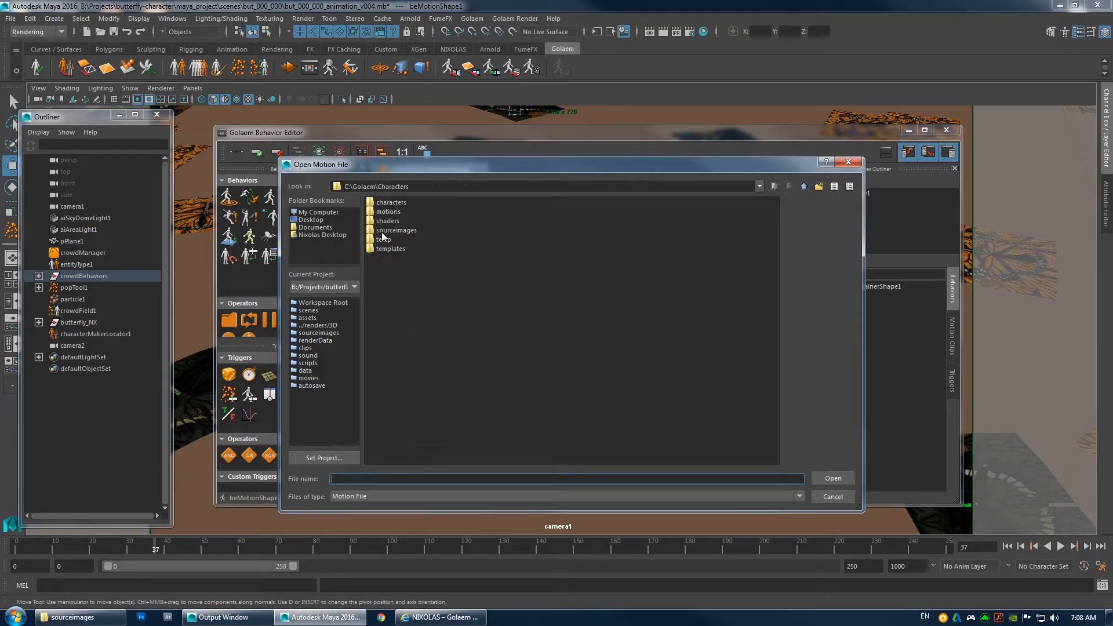
{"action": "double_click", "coordinate": [382, 232]}
{"action": "double_click", "coordinate": [398, 240]}
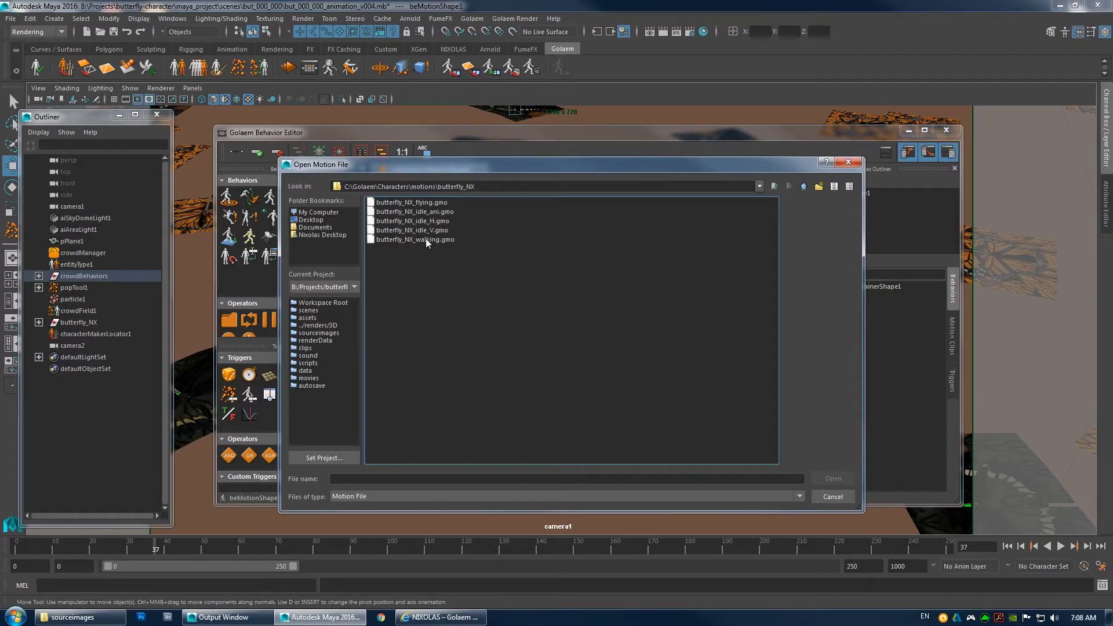
{"action": "double_click", "coordinate": [425, 239]}
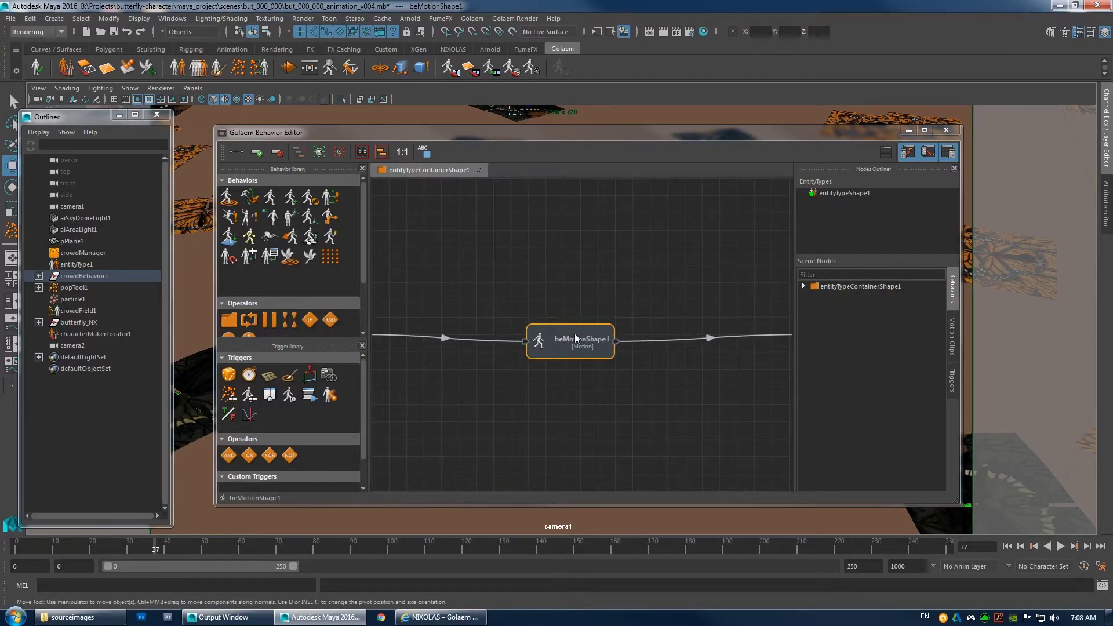
Set the motion behavior's Start Percent Max to 1.000 and Speed Ratio Max to about 1.558, and close the Behavior Editor.
{"action": "left_click_drag", "start_coordinate": [774, 138], "coordinate": [575, 115]}
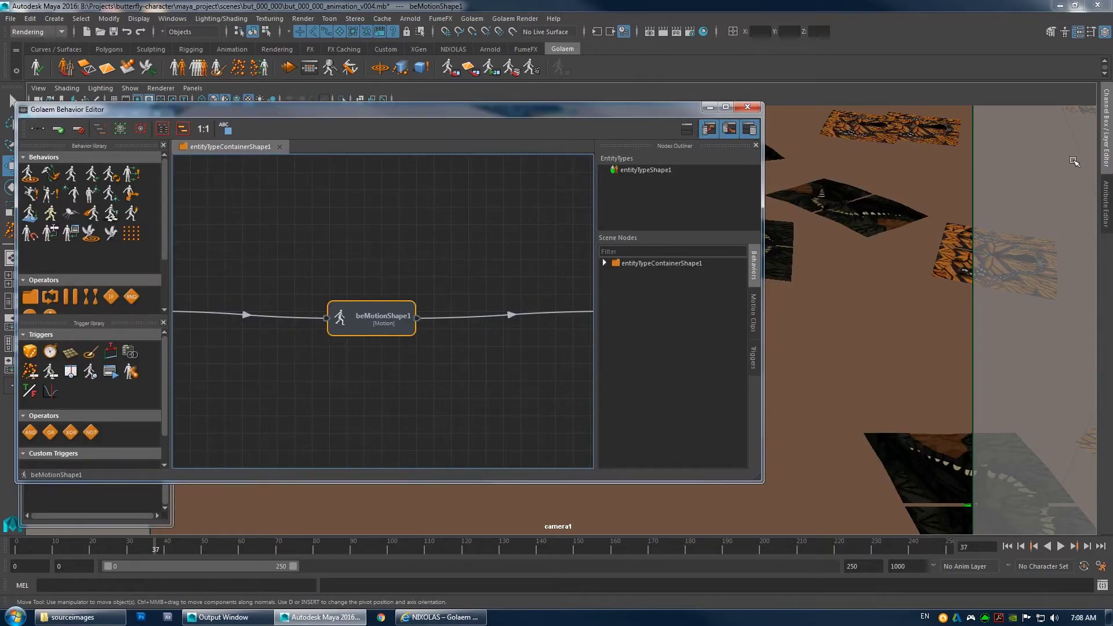
{"action": "left_click", "coordinate": [1105, 197]}
{"action": "scroll", "coordinate": [969, 297], "scroll_direction": "down", "scroll_amount": 1}
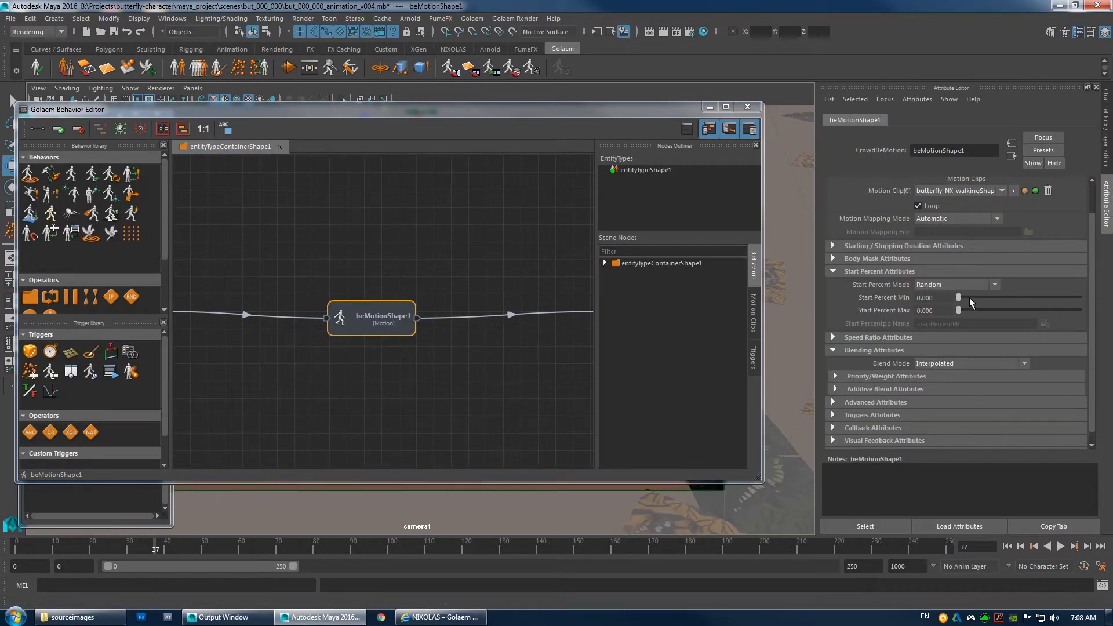
{"action": "scroll", "coordinate": [969, 298], "scroll_direction": "up", "scroll_amount": 1}
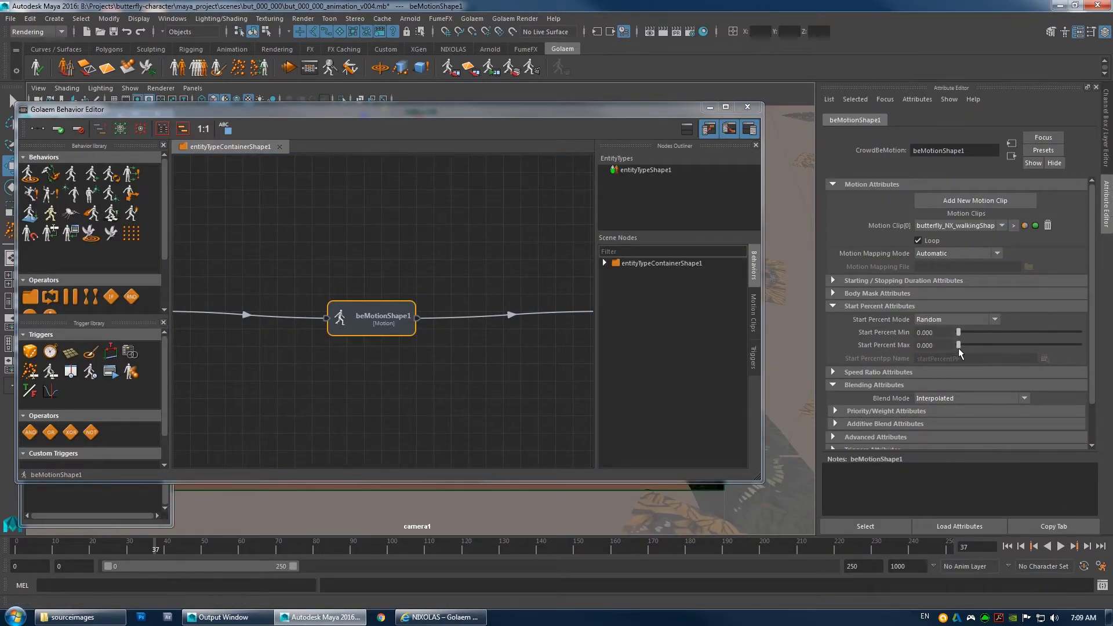
{"action": "left_click", "coordinate": [895, 372]}
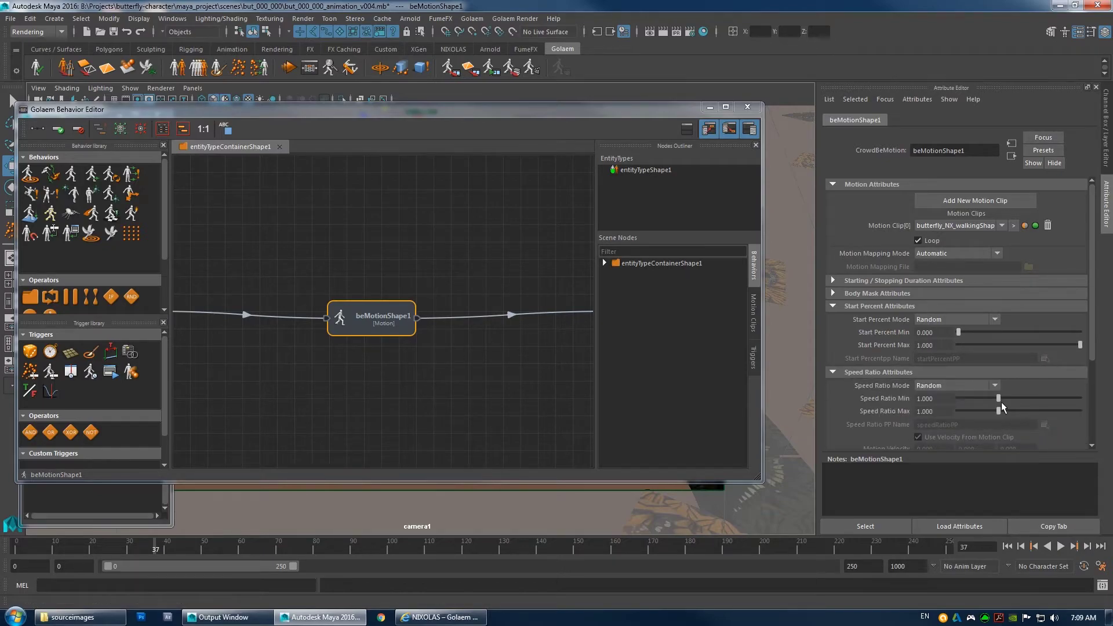
{"action": "left_click_drag", "start_coordinate": [1020, 410], "coordinate": [1018, 412]}
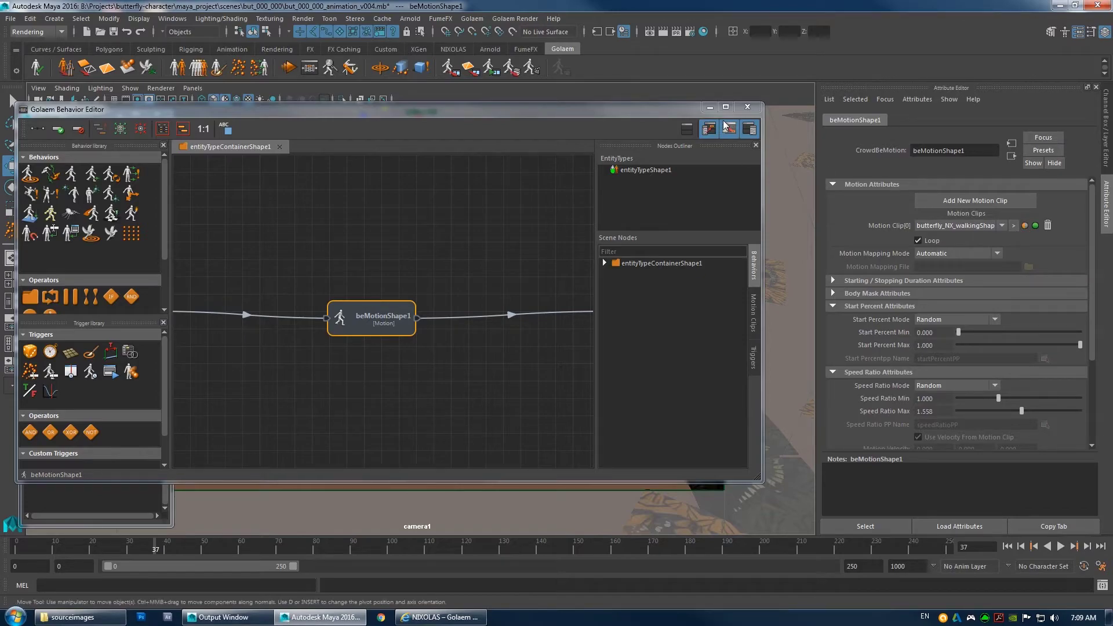
{"action": "left_click", "coordinate": [748, 107]}
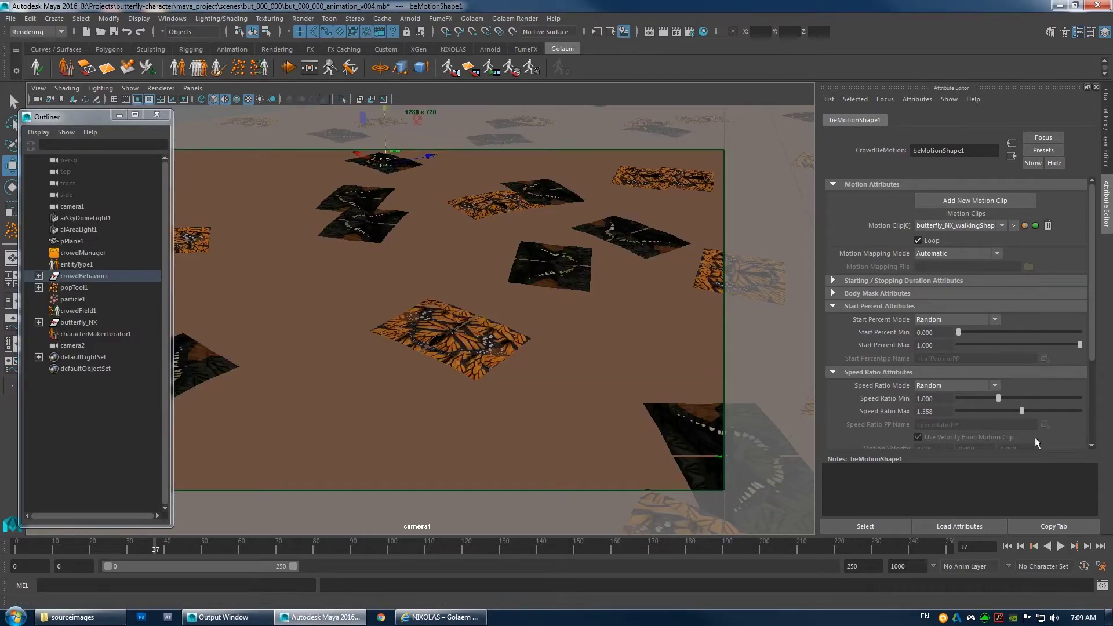
Play the simulation from the first frame and examine the walking butterflies up close in an enlarged perspective view.
{"action": "left_click", "coordinate": [1008, 548]}
{"action": "left_click", "coordinate": [1060, 546]}
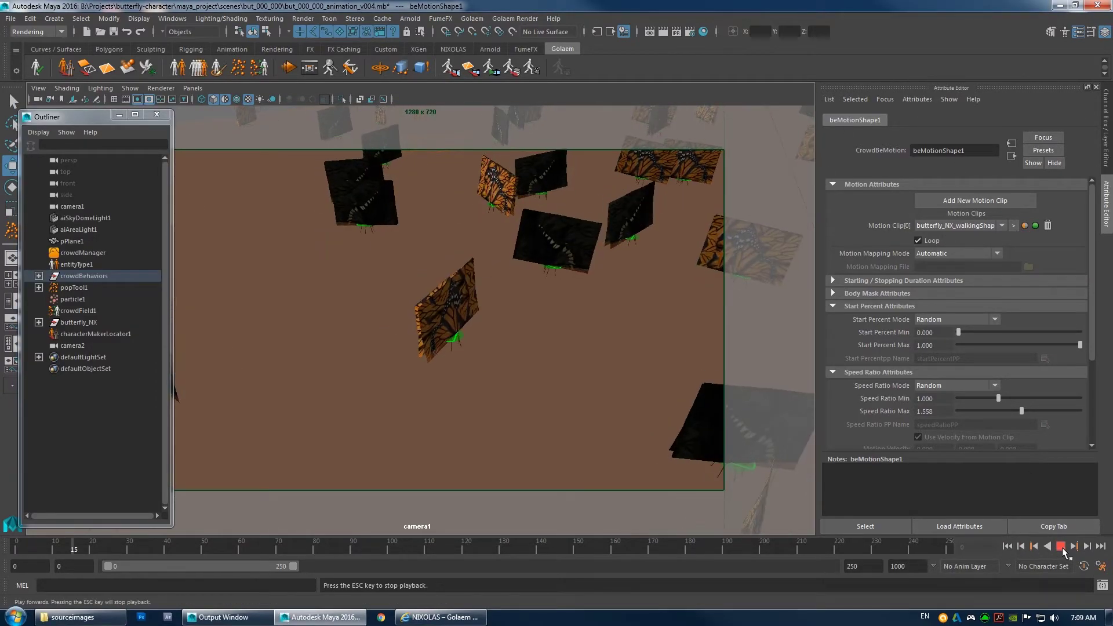
{"action": "key", "text": "space"}
{"action": "left_click_drag", "start_coordinate": [502, 298], "coordinate": [504, 260]}
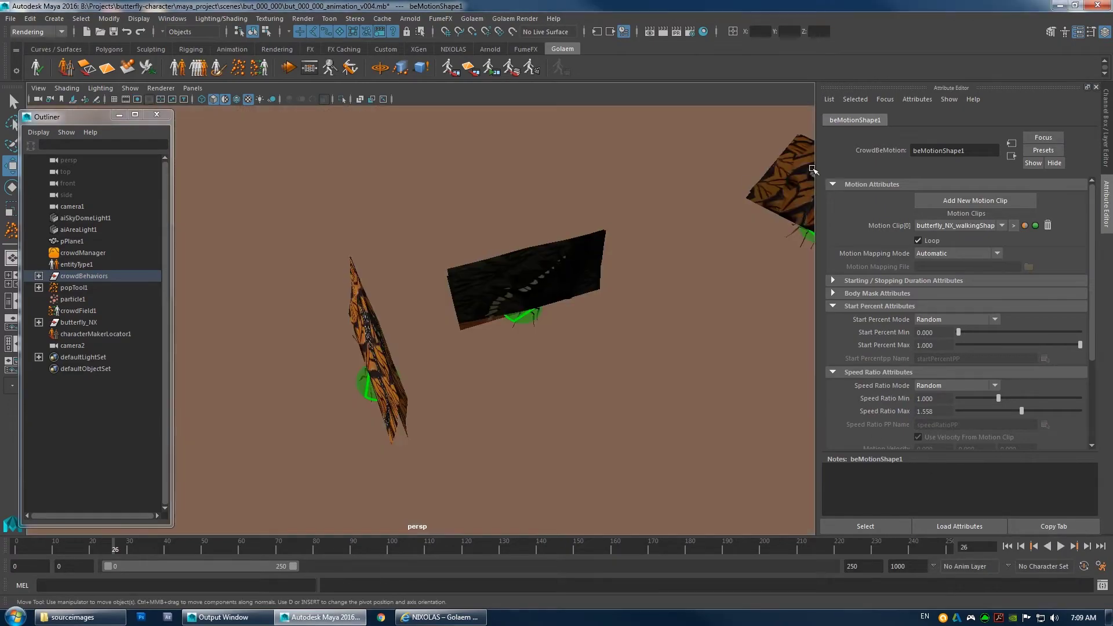
{"action": "left_click", "coordinate": [1105, 199]}
{"action": "left_click_drag", "start_coordinate": [912, 241], "coordinate": [554, 380], "text": "alt"}
{"action": "key", "text": "alt+v"}
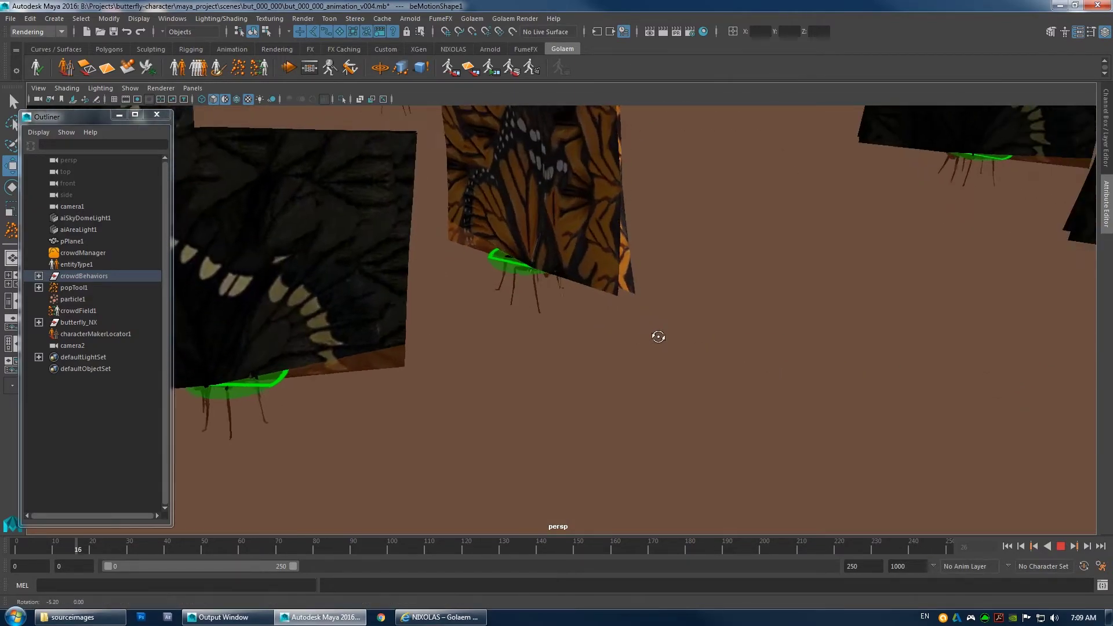
Compare the camera views, return the viewport to camera1 and delete the extra camera2.
{"action": "left_click", "coordinate": [192, 88]}
{"action": "mouse_move", "coordinate": [209, 96]}
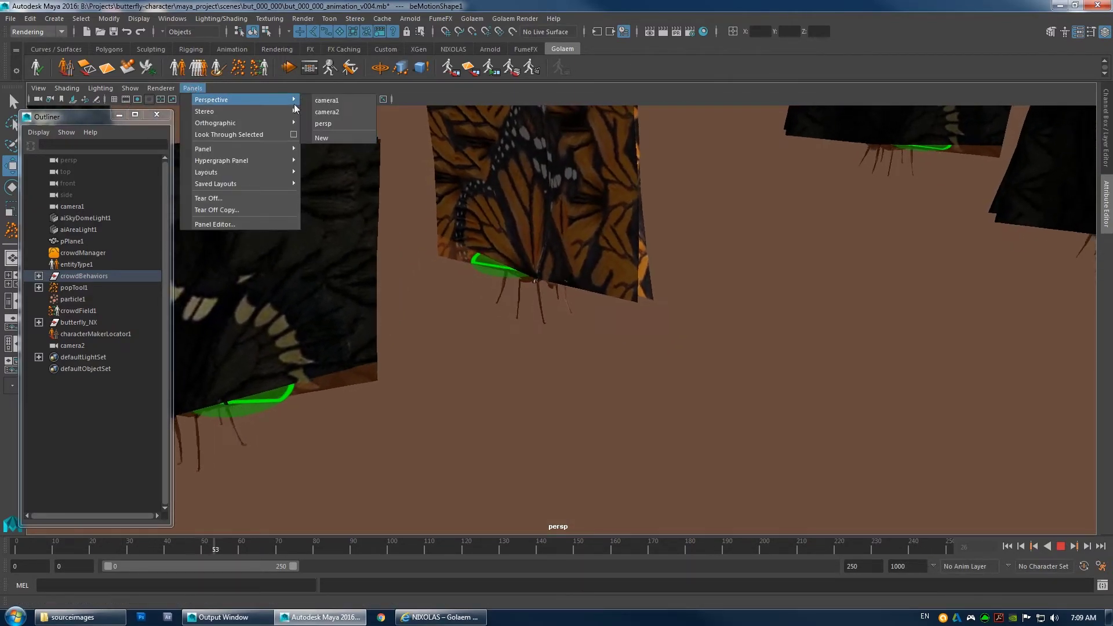
{"action": "left_click", "coordinate": [336, 109]}
{"action": "left_click", "coordinate": [192, 89]}
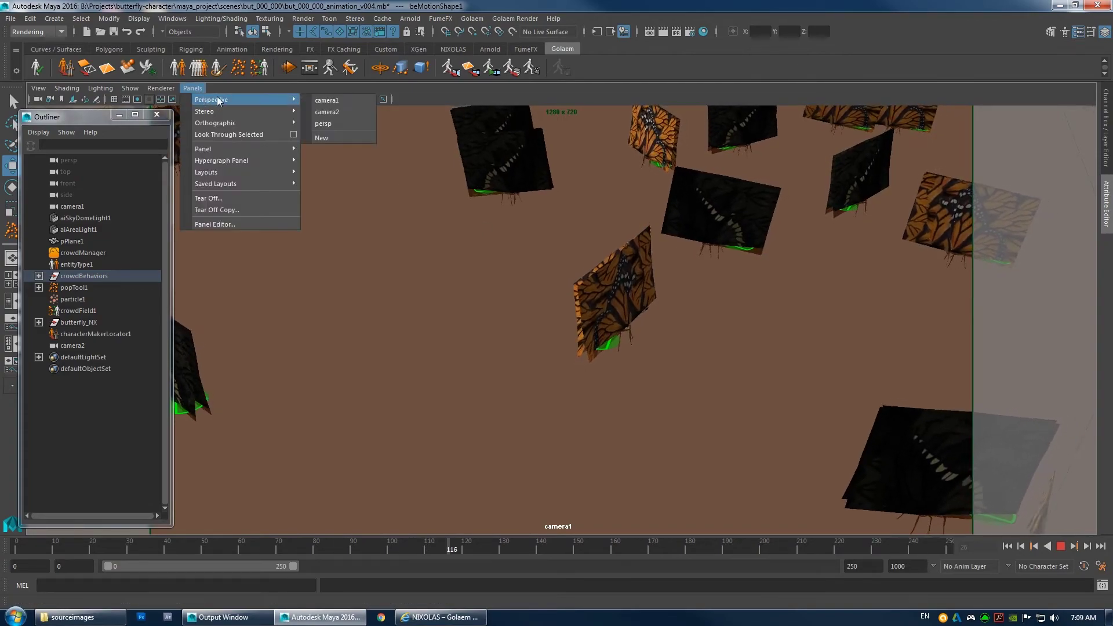
{"action": "mouse_move", "coordinate": [212, 111]}
{"action": "left_click", "coordinate": [336, 123]}
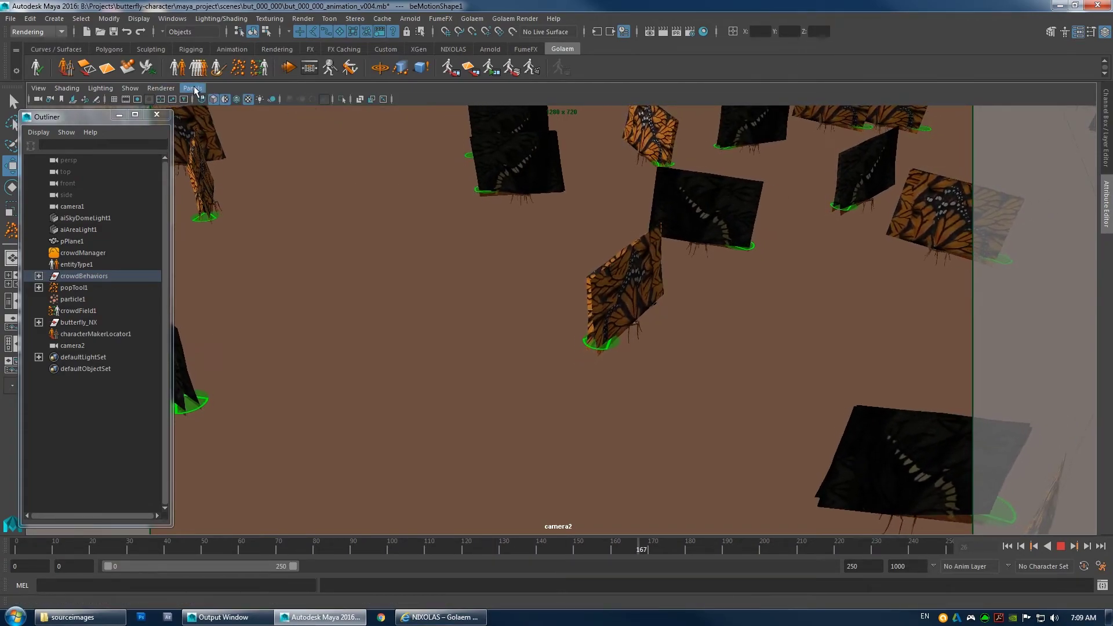
{"action": "left_click", "coordinate": [193, 88]}
{"action": "left_click", "coordinate": [333, 102]}
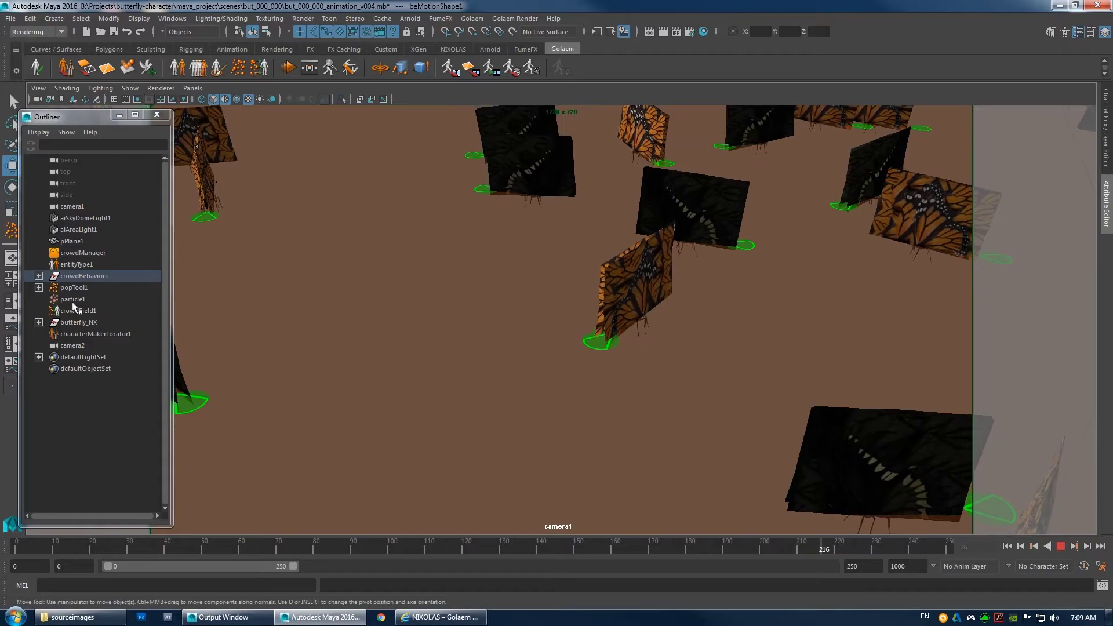
{"action": "left_click", "coordinate": [72, 346]}
{"action": "key", "text": "Delete"}
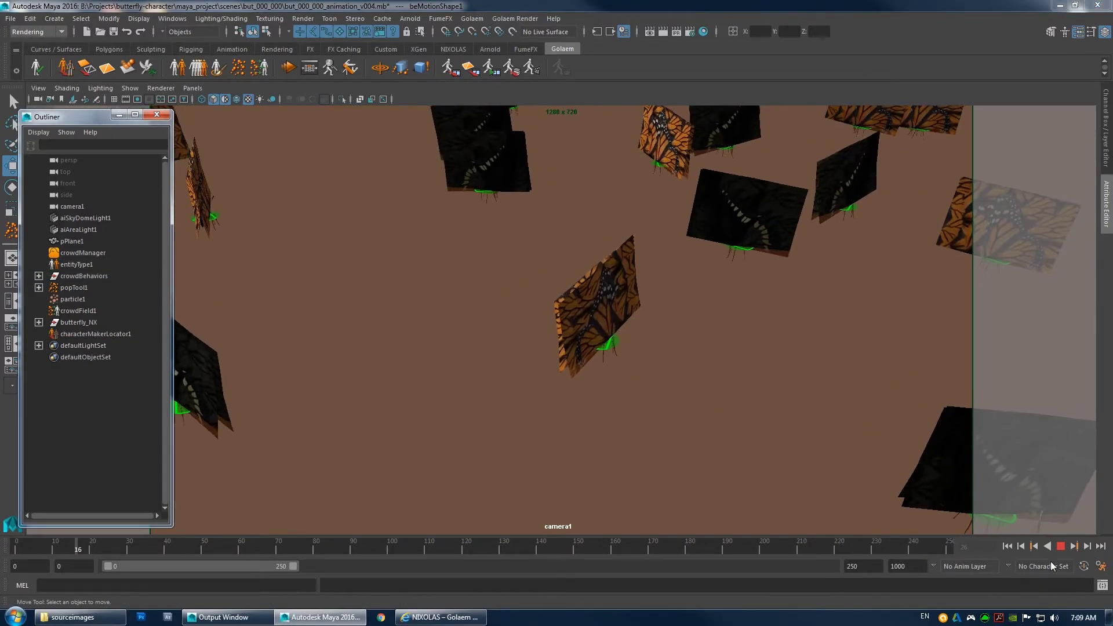
Rewind to the first frame and replay the walking butterfly simulation through camera1, stopping it partway.
{"action": "left_click", "coordinate": [1060, 546]}
{"action": "left_click", "coordinate": [1007, 546]}
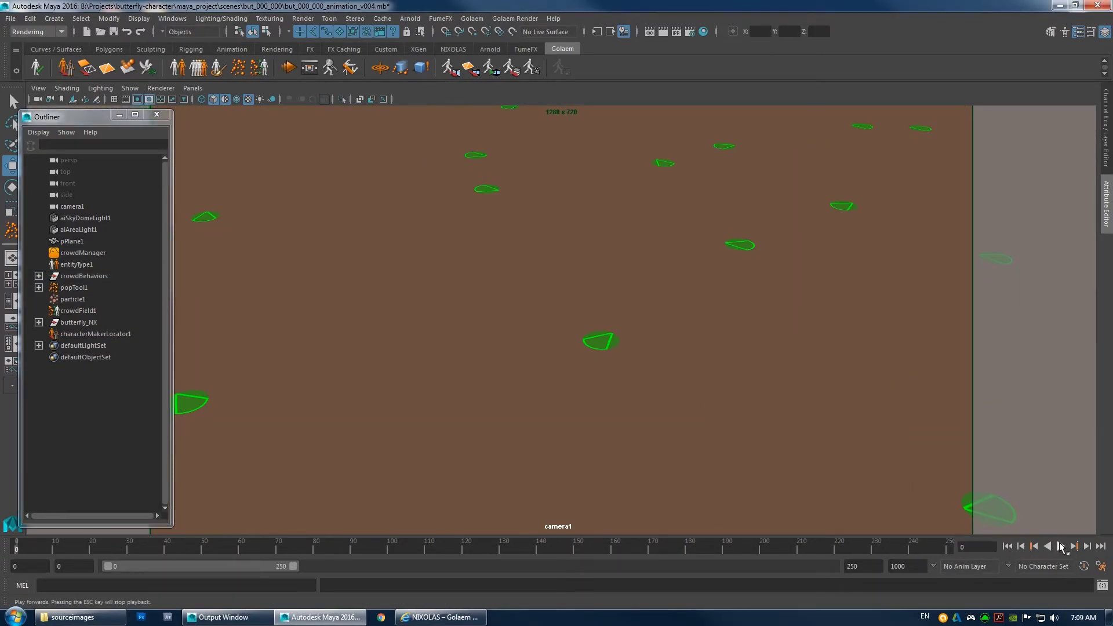
{"action": "left_click", "coordinate": [1061, 546]}
{"action": "left_click", "coordinate": [1061, 546]}
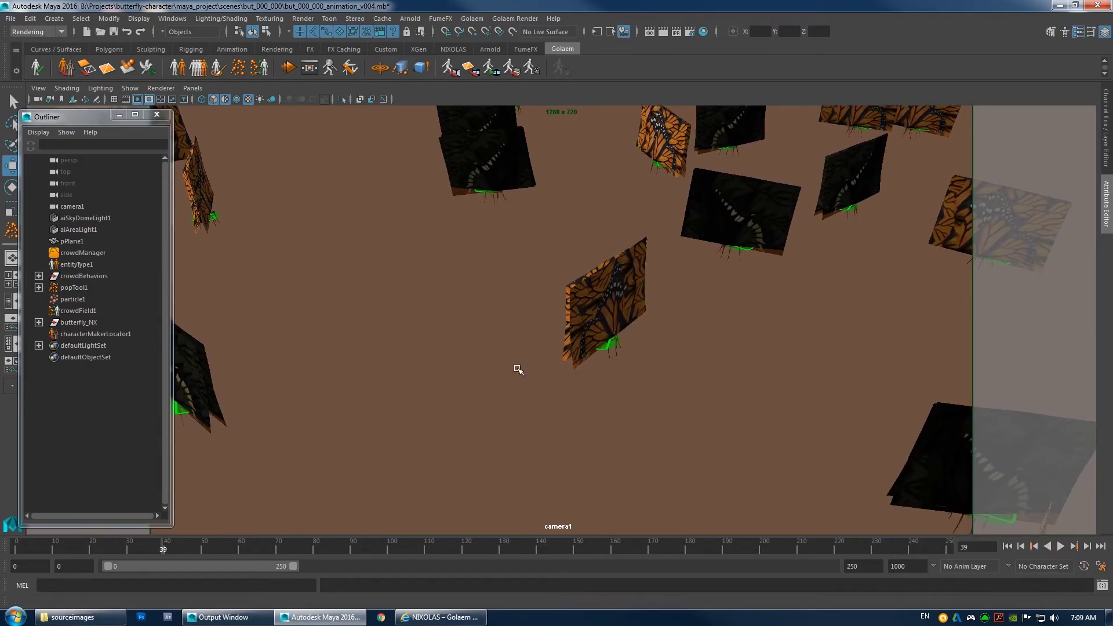
{"action": "left_click", "coordinate": [1061, 546]}
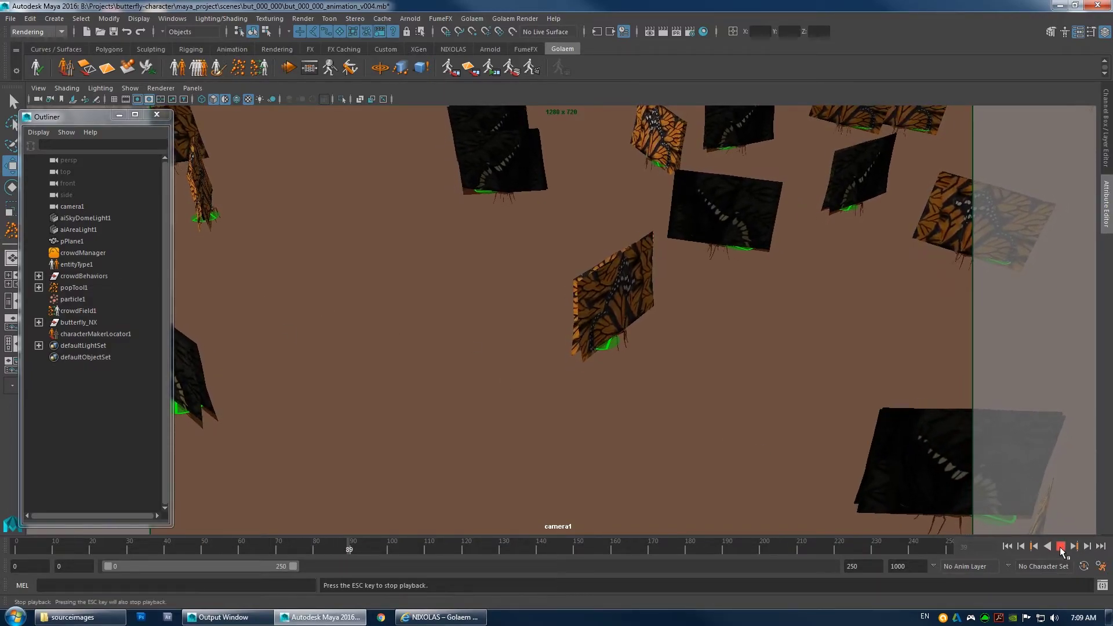
{"action": "key", "text": "Escape"}
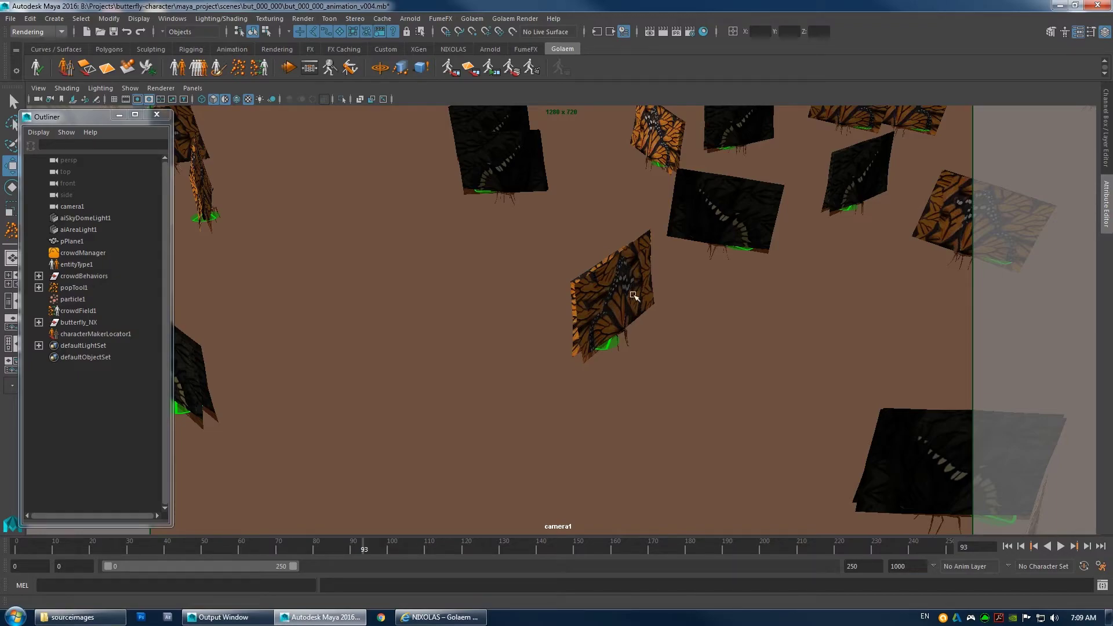
Open the Golaem Simulation Exporter for the crowd and browse for its output directory in the project's cache\golaem folder.
{"action": "left_click", "coordinate": [73, 252]}
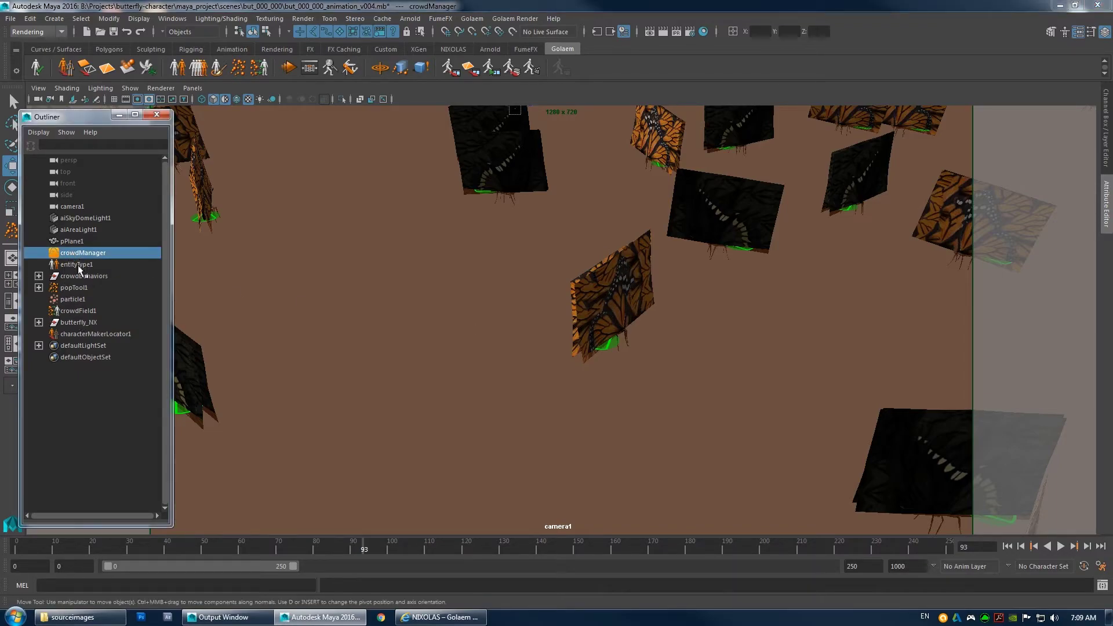
{"action": "left_click", "coordinate": [451, 69]}
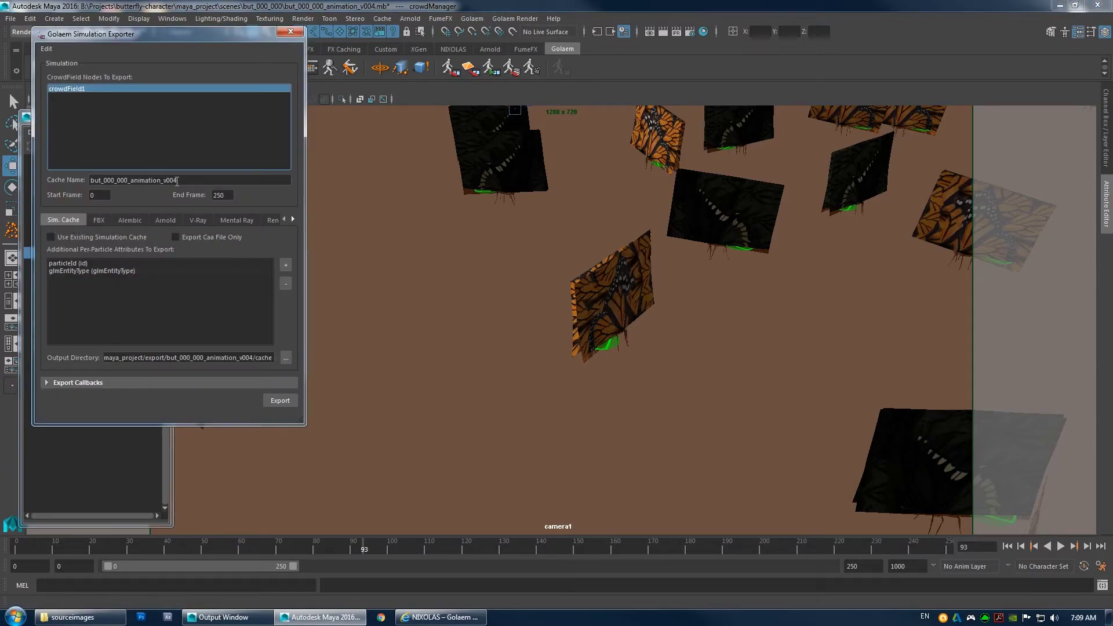
{"action": "left_click", "coordinate": [285, 357]}
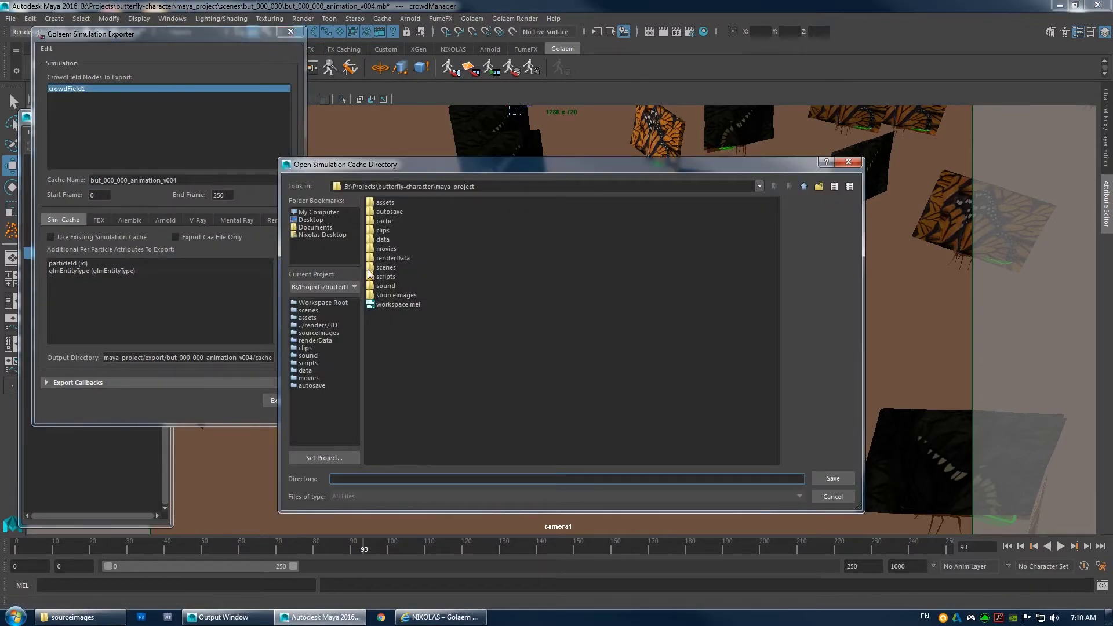
{"action": "double_click", "coordinate": [387, 203]}
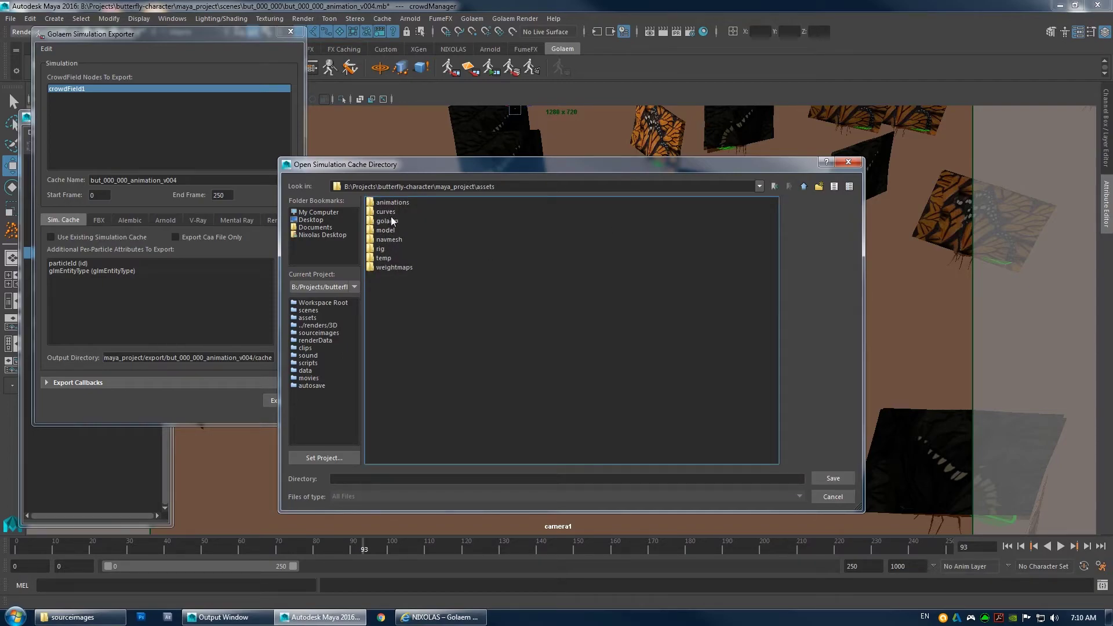
{"action": "left_click", "coordinate": [391, 220]}
{"action": "left_click", "coordinate": [803, 186]}
{"action": "left_click", "coordinate": [387, 221]}
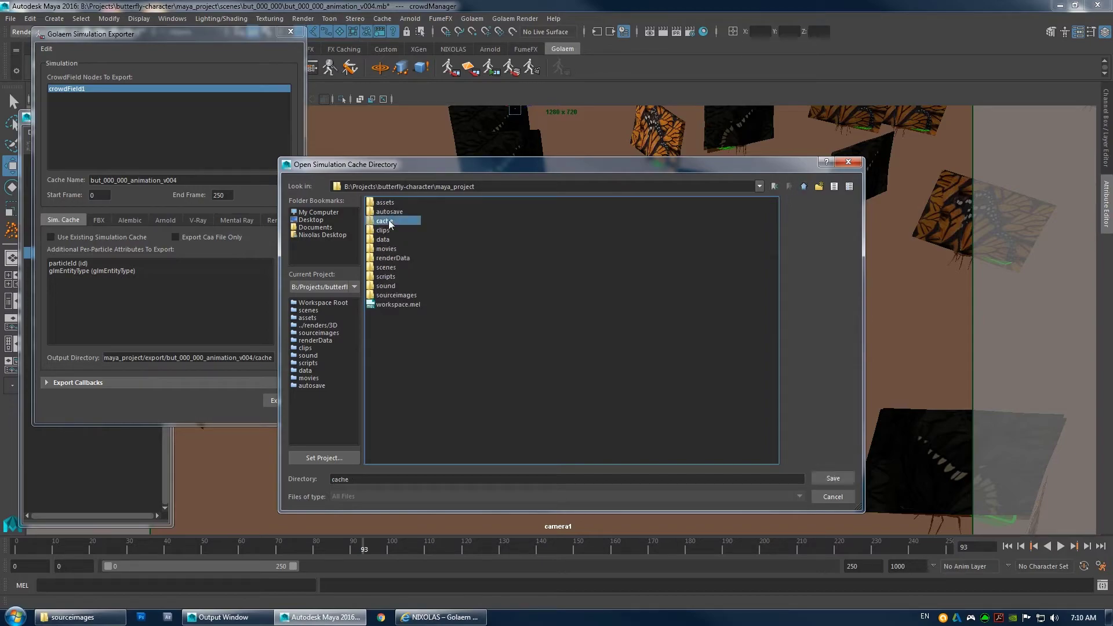
{"action": "double_click", "coordinate": [387, 221]}
{"action": "double_click", "coordinate": [387, 212]}
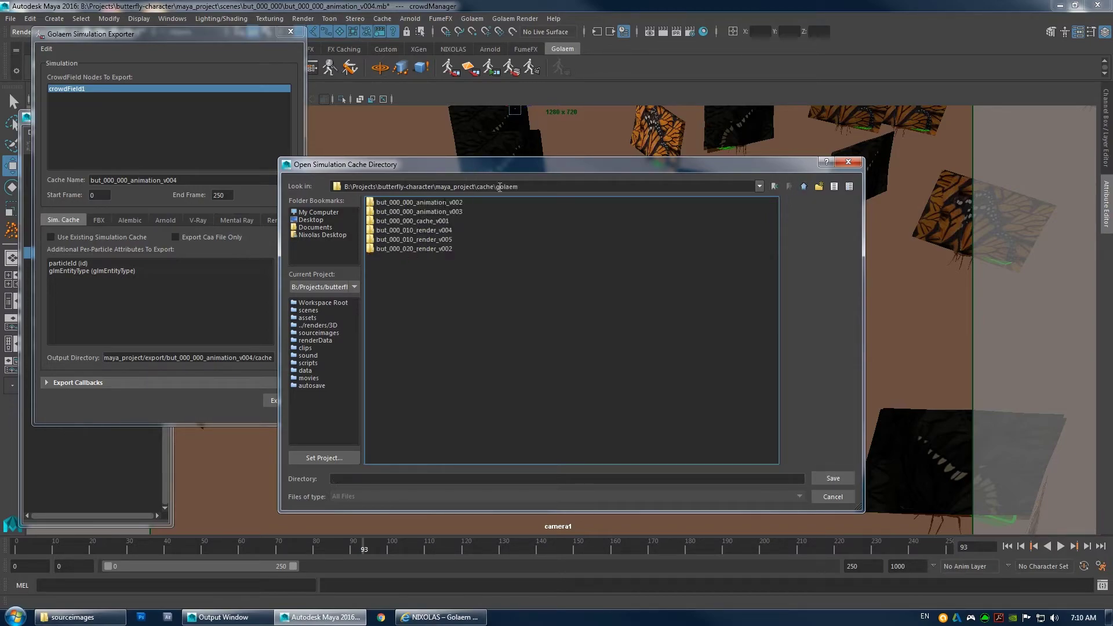
Create a folder named but_000_000_temp_v001 in cache\golaem and use it as the simulation cache output directory.
{"action": "left_click_drag", "start_coordinate": [344, 186], "coordinate": [721, 377]}
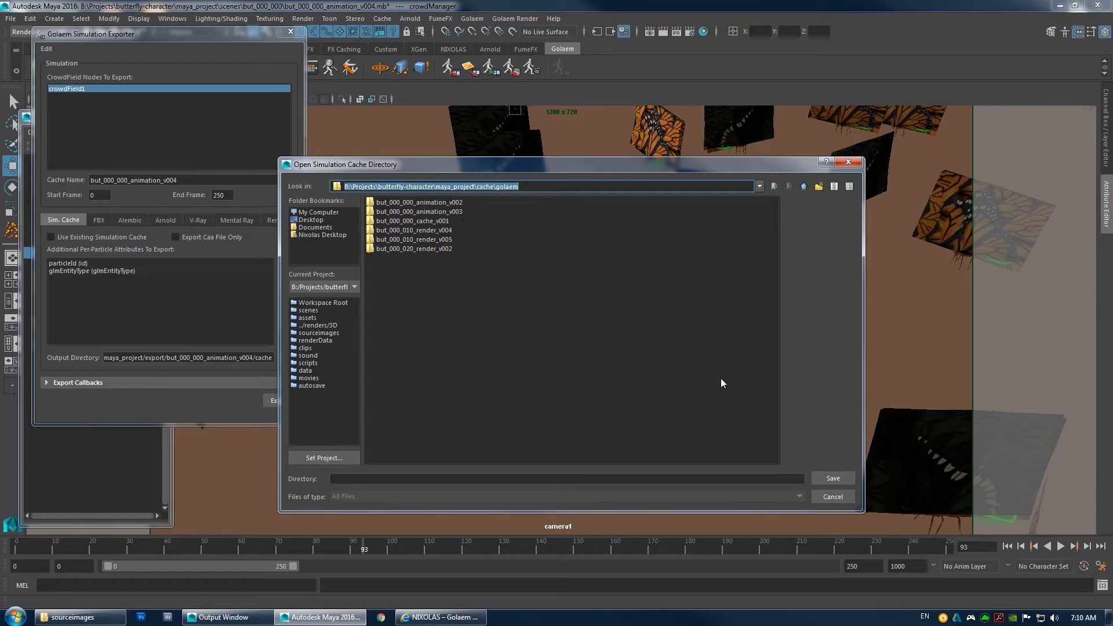
{"action": "right_click", "coordinate": [465, 280]}
{"action": "left_click", "coordinate": [485, 295]}
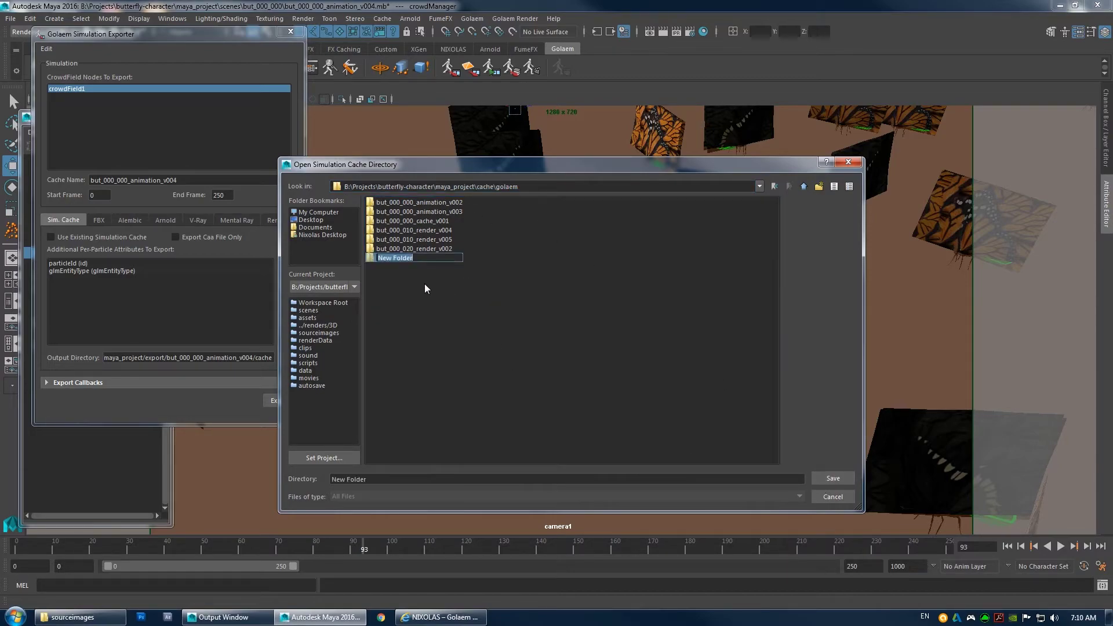
{"action": "type", "text": "but_000_000_temp_v001"}
{"action": "key", "text": "Return"}
{"action": "key", "text": "Return"}
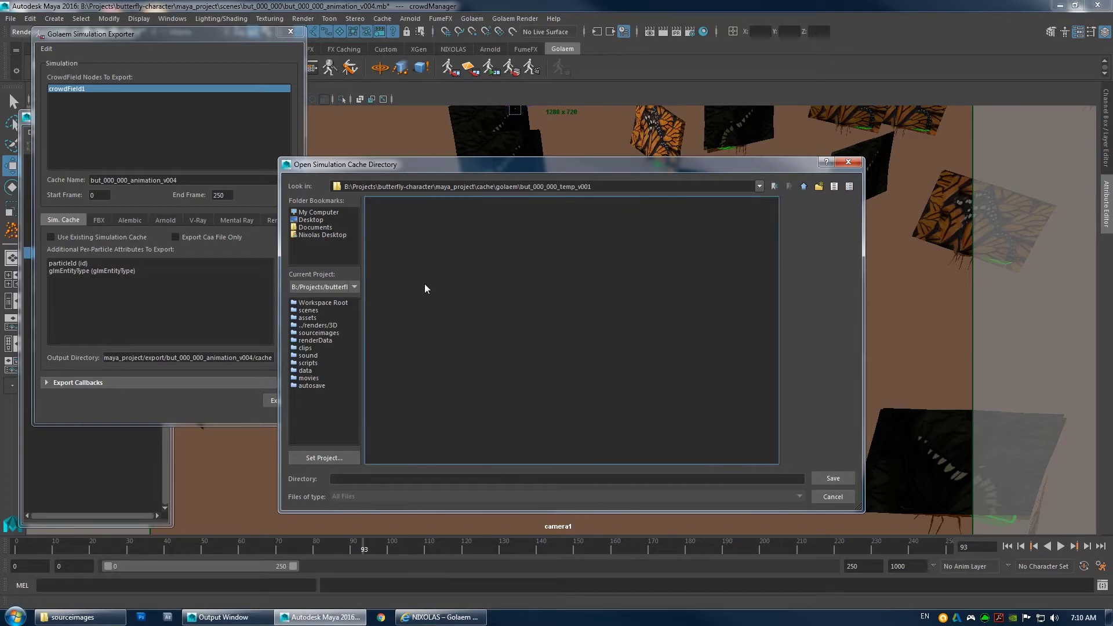
{"action": "left_click", "coordinate": [833, 479]}
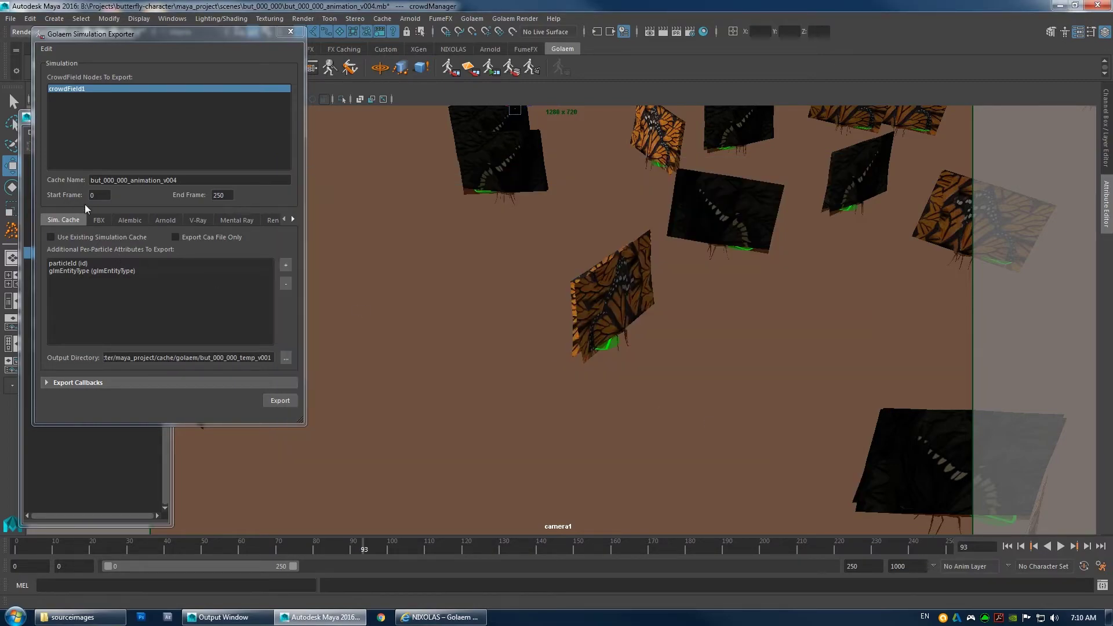
Set the cache name to but_000_000_temp_v001 and export crowdField1's simulation cache for frames 0 to 250.
{"action": "double_click", "coordinate": [136, 181]}
{"action": "key", "text": "ctrl+v"}
{"action": "left_click", "coordinate": [229, 195]}
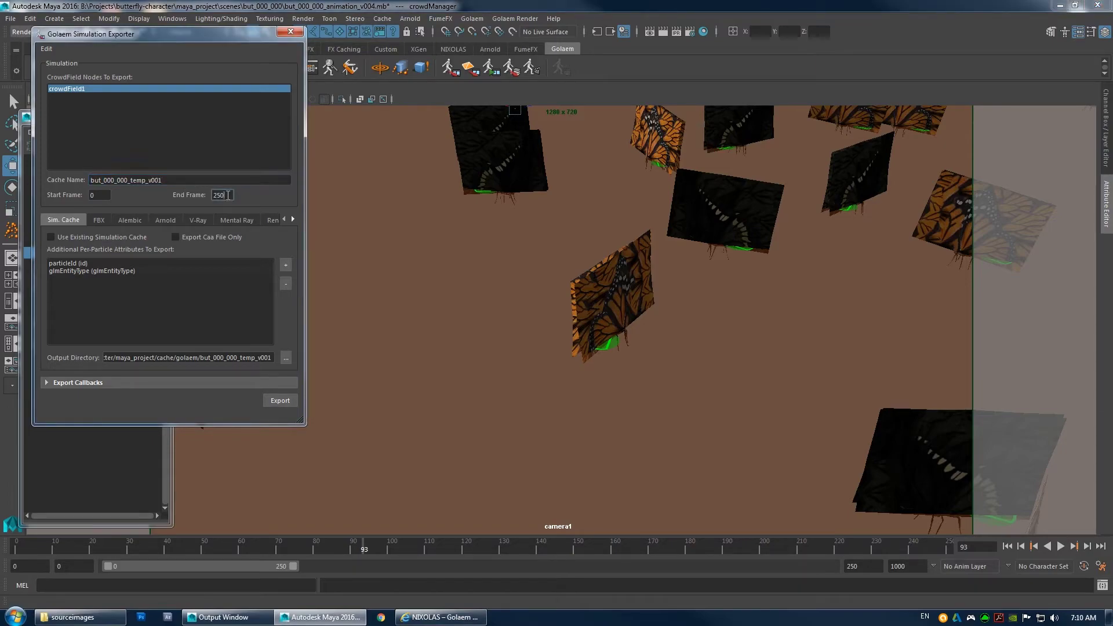
{"action": "left_click", "coordinate": [280, 400]}
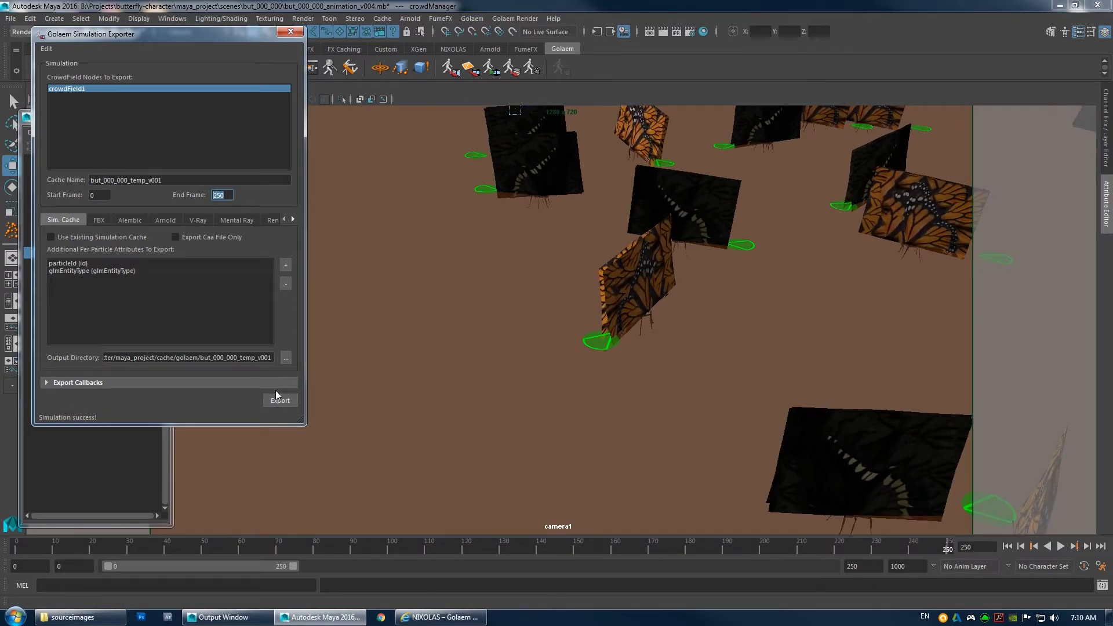
Close the simulation exporter, switch the crowd to cache replay mode, play the cached simulation and stop at frame 111.
{"action": "left_click", "coordinate": [290, 32]}
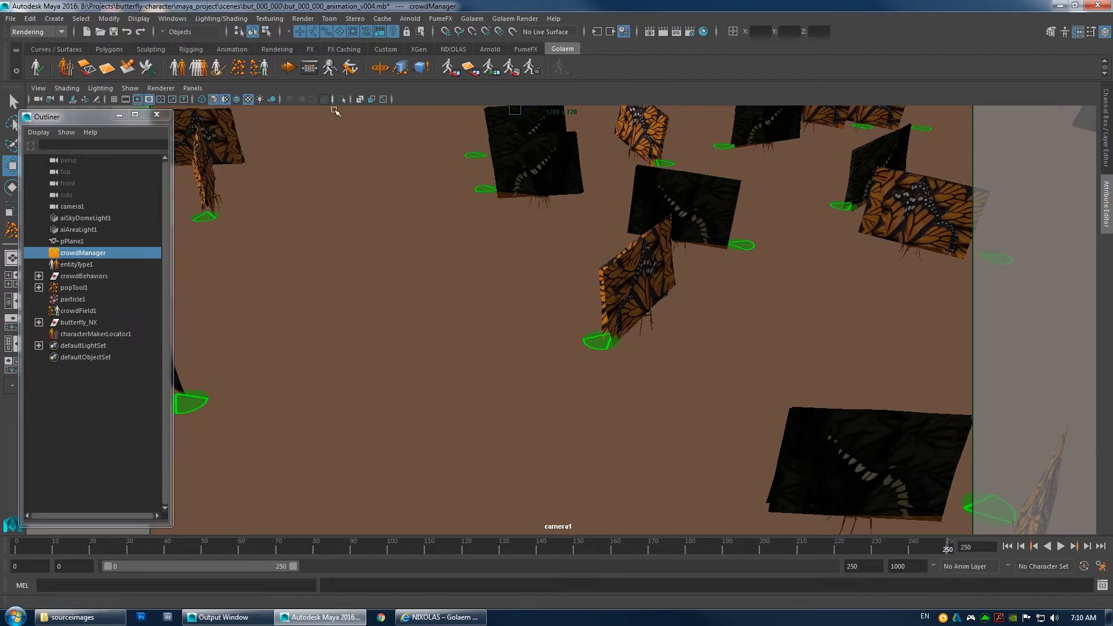
{"action": "left_click", "coordinate": [530, 67]}
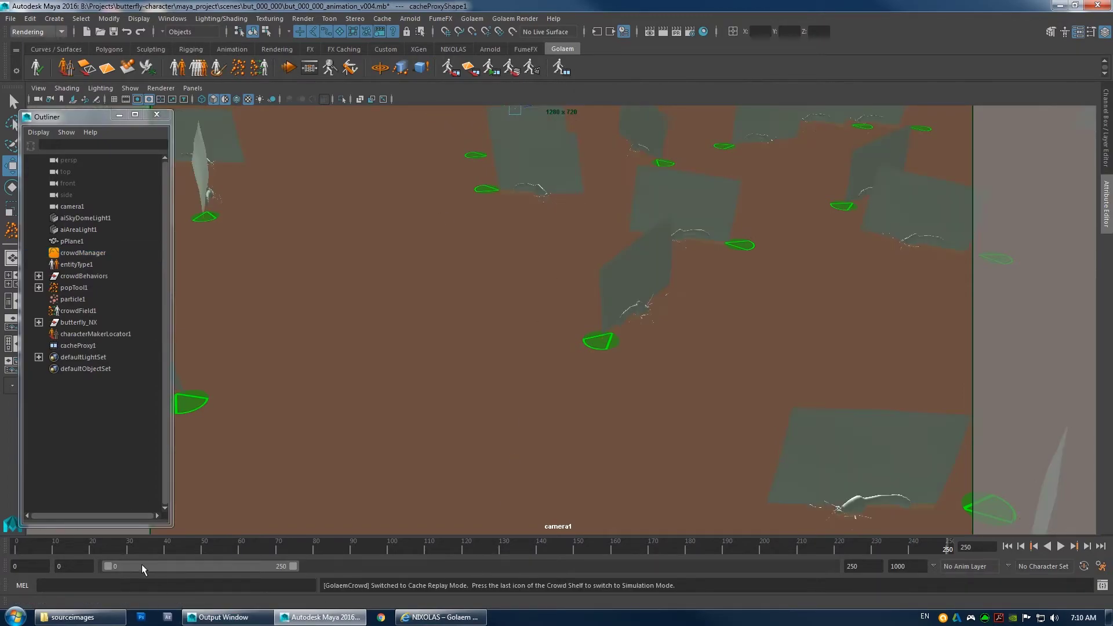
{"action": "key", "text": "alt+v"}
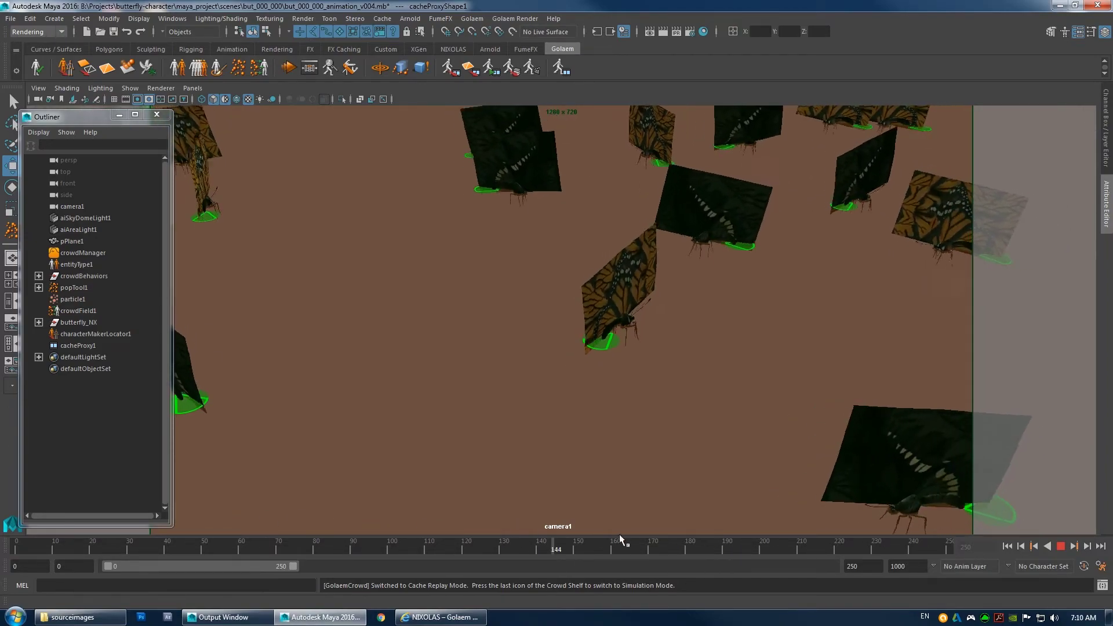
{"action": "left_click", "coordinate": [431, 545]}
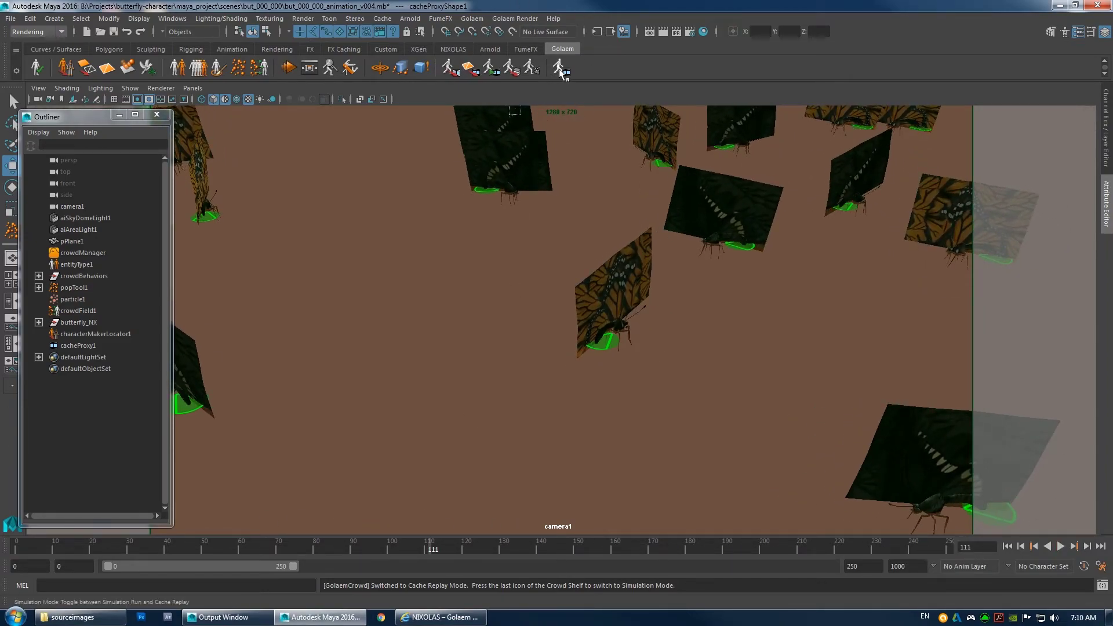
Create an Arnold crowd render proxy for the butterfly crowd and accept the Golaem render settings check.
{"action": "left_click", "coordinate": [534, 71]}
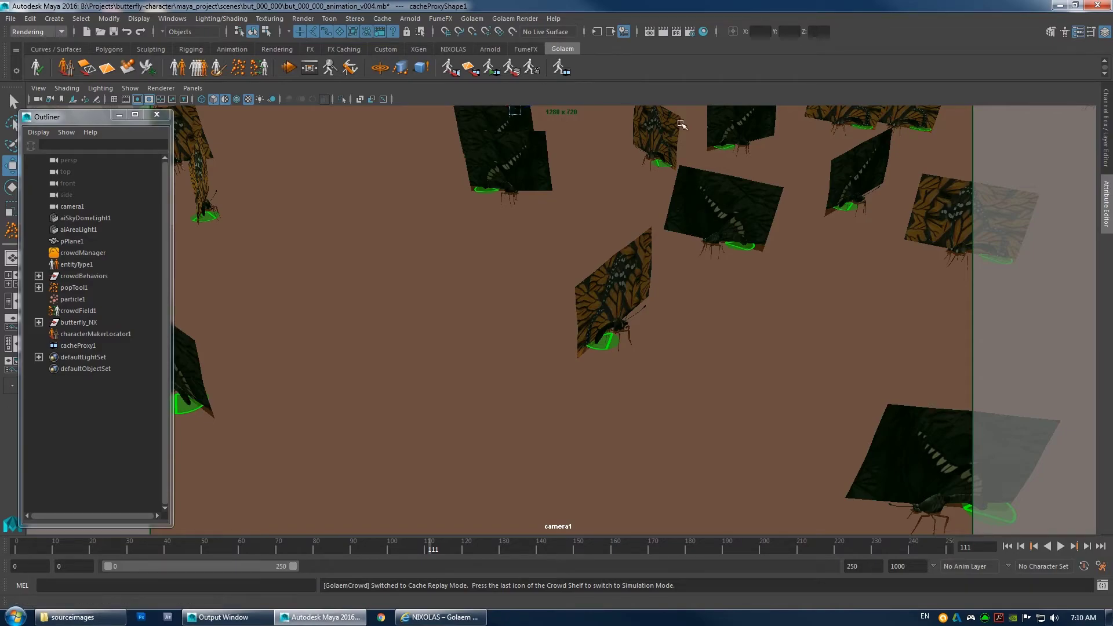
{"action": "left_click", "coordinate": [544, 313]}
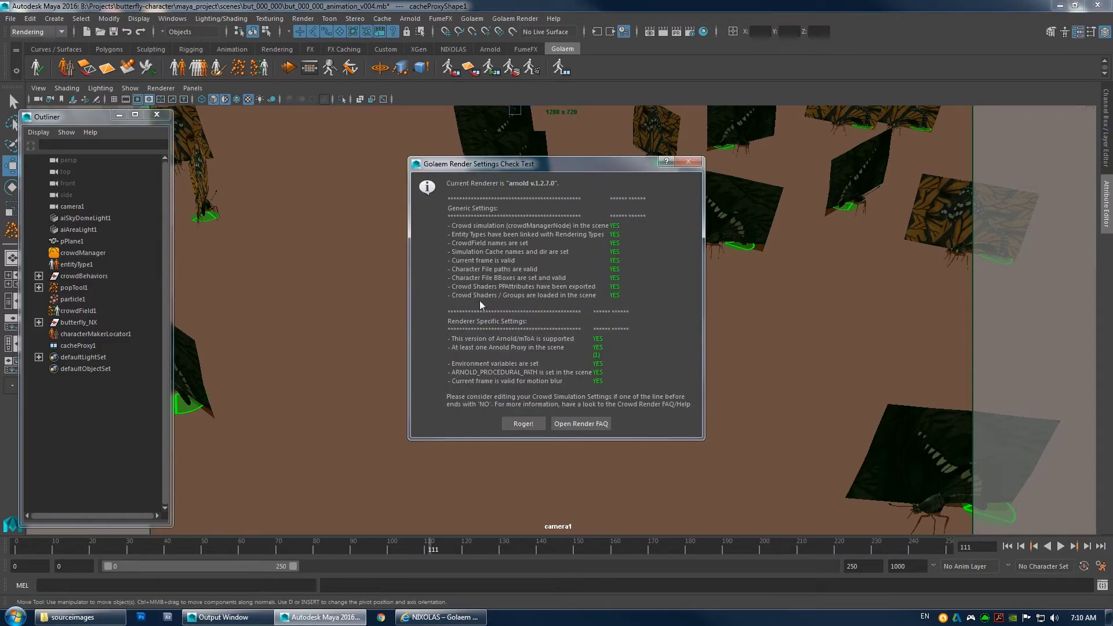
{"action": "left_click", "coordinate": [523, 424]}
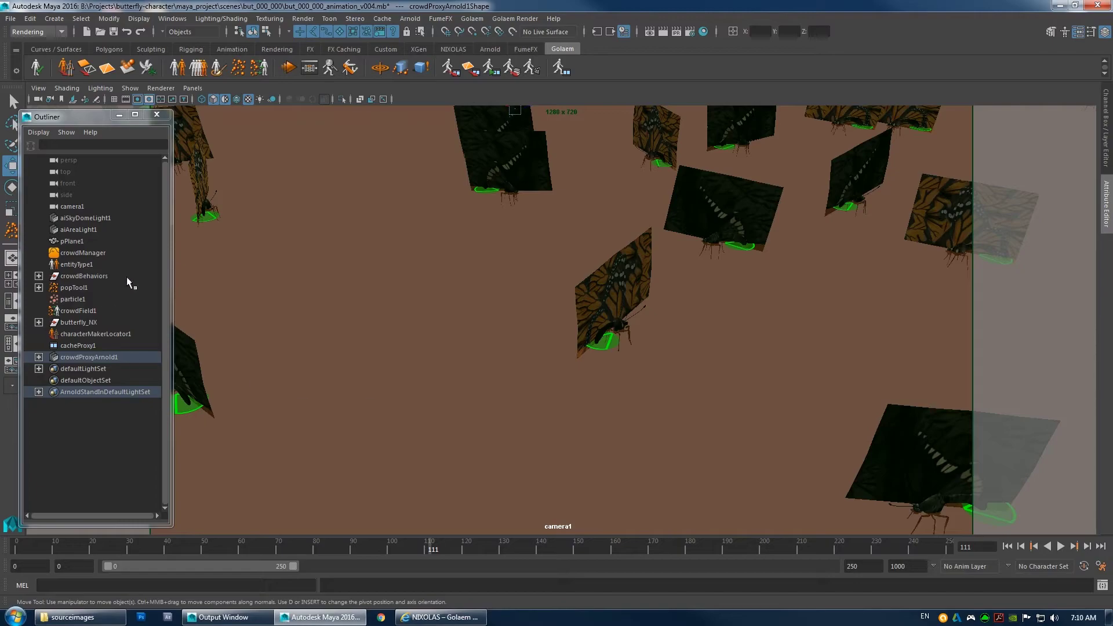
Take a camera1 snapshot in the Render View and start an Arnold IPR render of the crowd.
{"action": "left_click", "coordinate": [649, 32]}
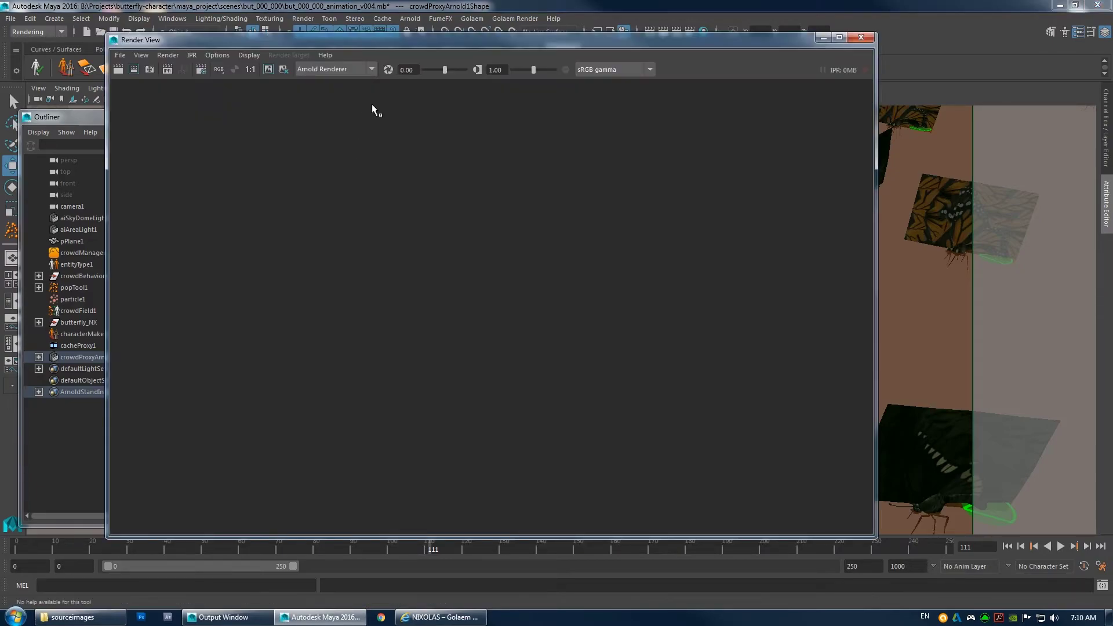
{"action": "left_click", "coordinate": [163, 56]}
{"action": "mouse_move", "coordinate": [190, 138]}
{"action": "left_click", "coordinate": [344, 168]}
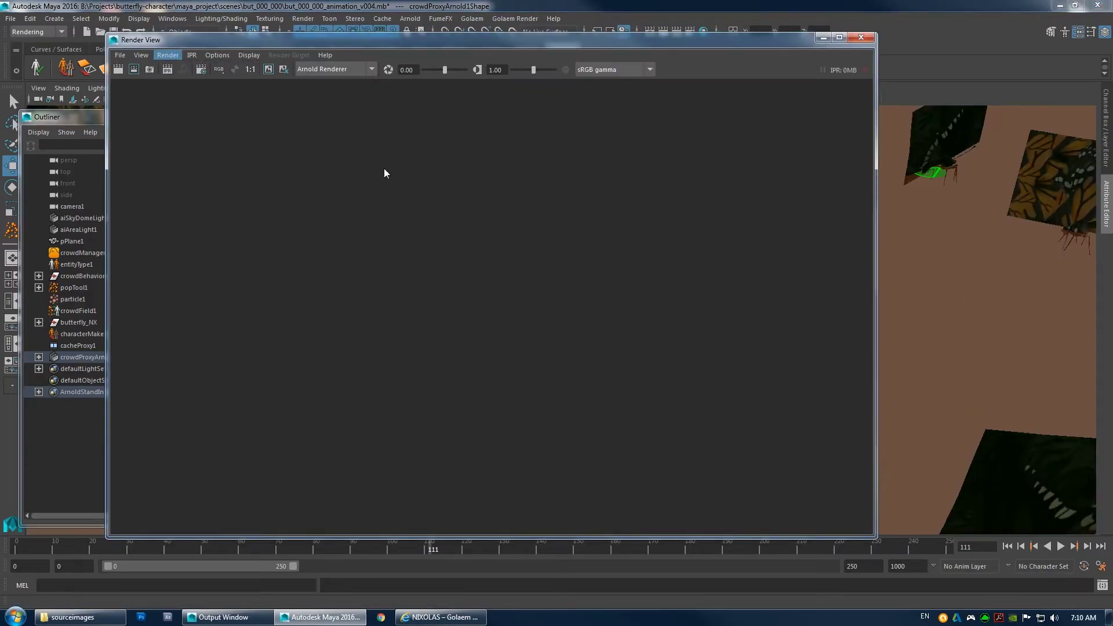
{"action": "left_click", "coordinate": [167, 70]}
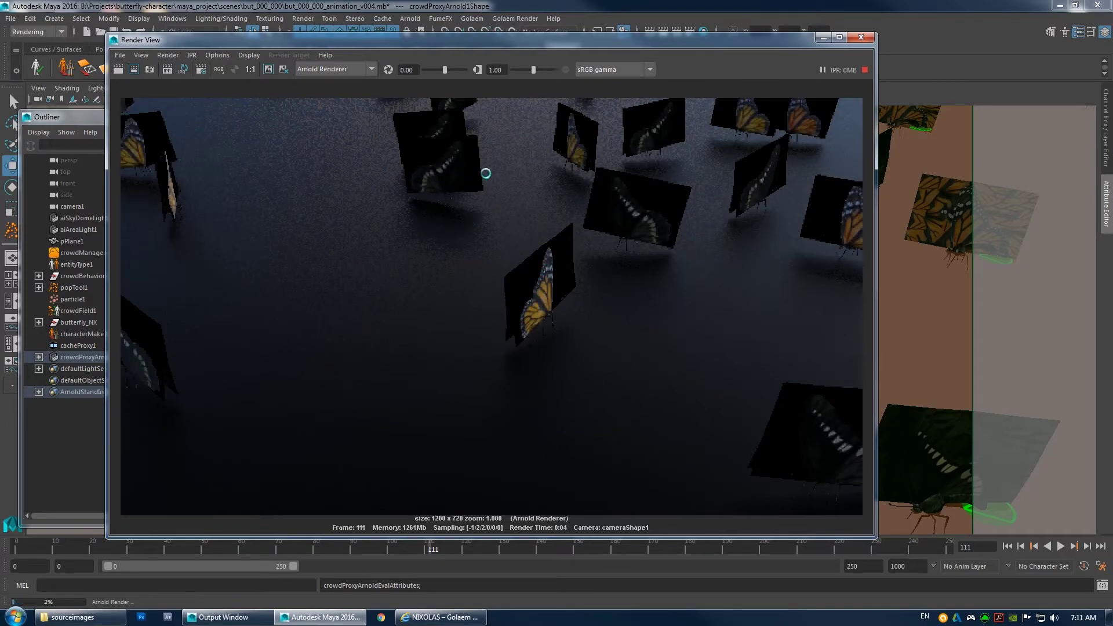
Set Opaque to Off in crowdProxyArnold1Shape's render stats and restart the IPR render.
{"action": "left_click_drag", "start_coordinate": [448, 42], "coordinate": [519, 178]}
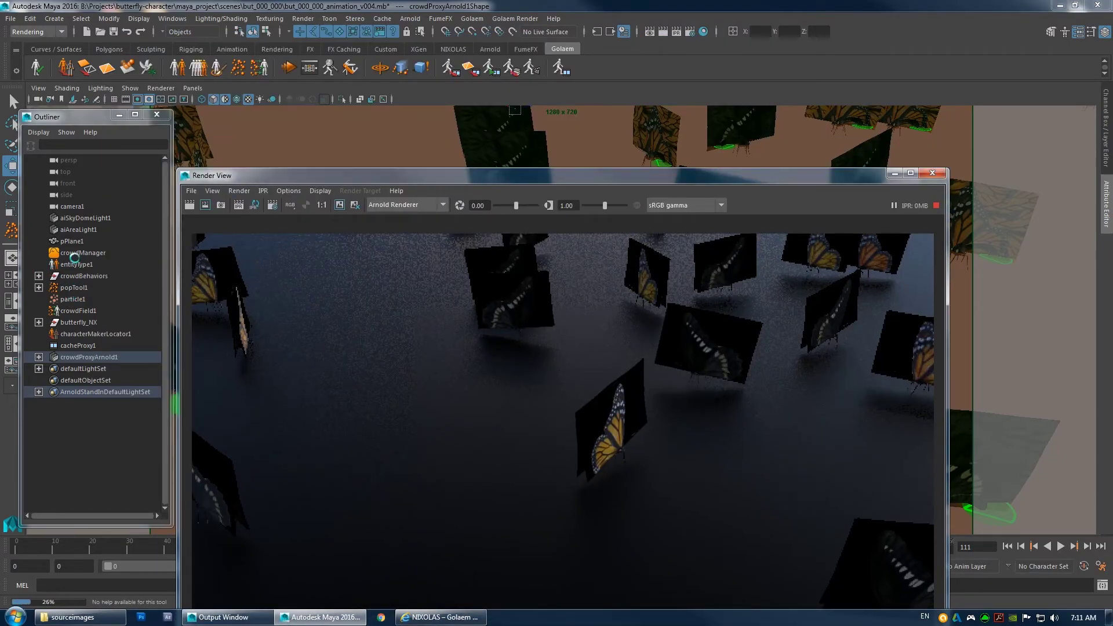
{"action": "left_click", "coordinate": [81, 357]}
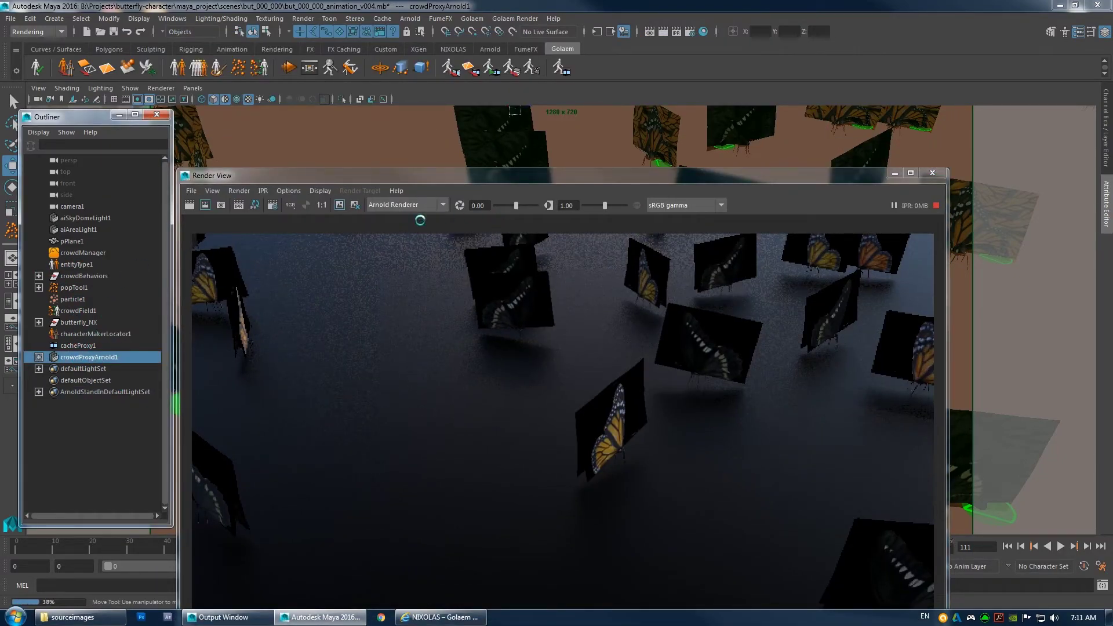
{"action": "left_click_drag", "start_coordinate": [410, 177], "coordinate": [293, 143]}
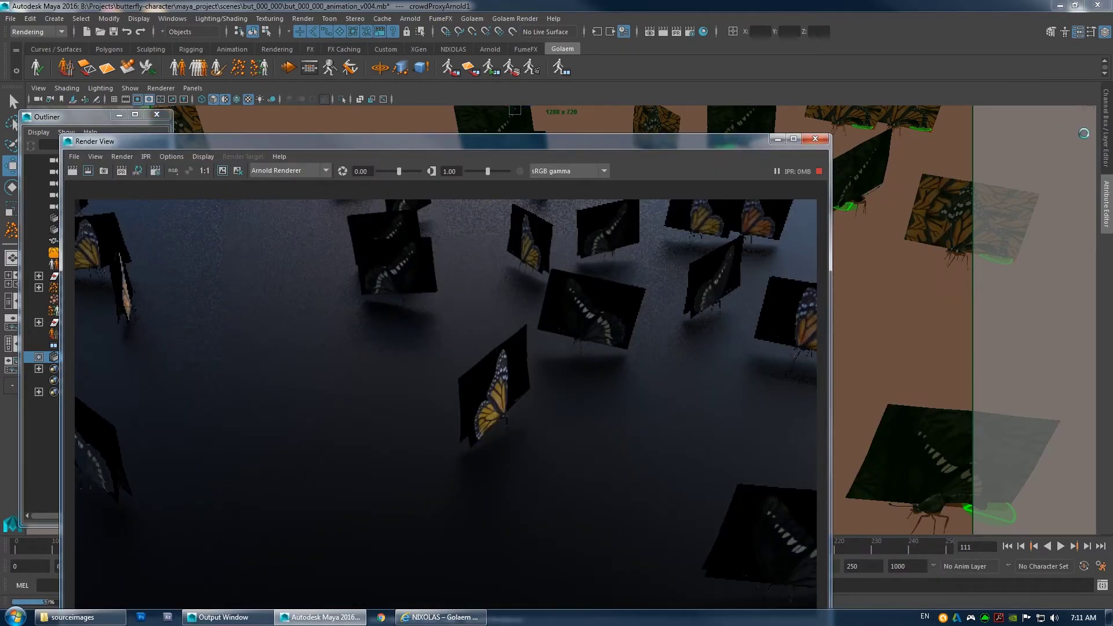
{"action": "left_click", "coordinate": [1105, 141]}
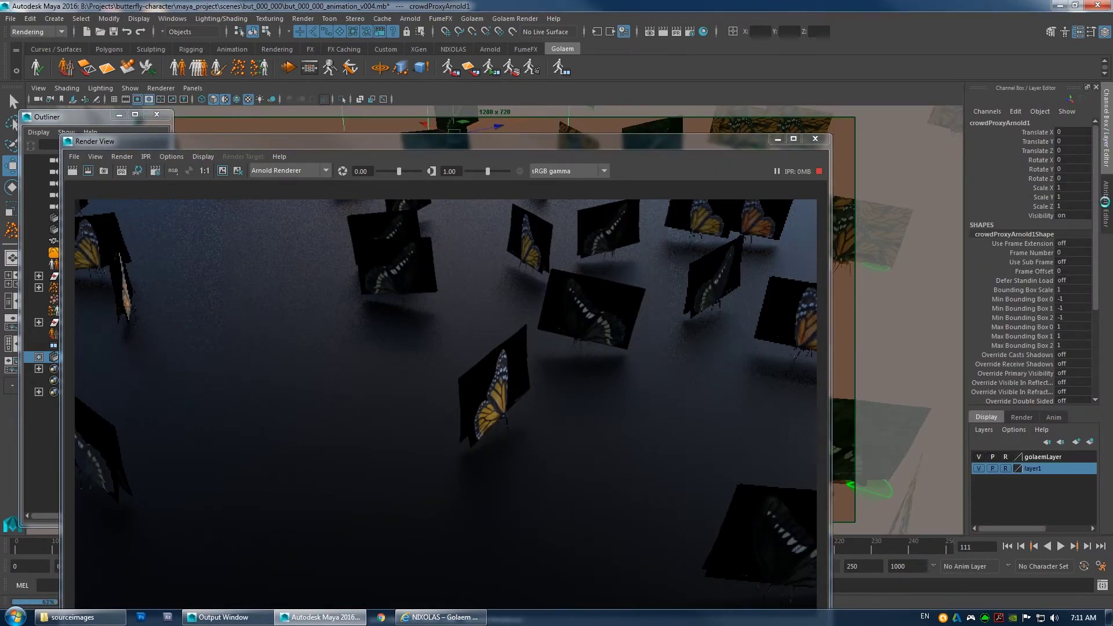
{"action": "left_click", "coordinate": [1105, 202]}
{"action": "left_click_drag", "start_coordinate": [732, 142], "coordinate": [690, 62]}
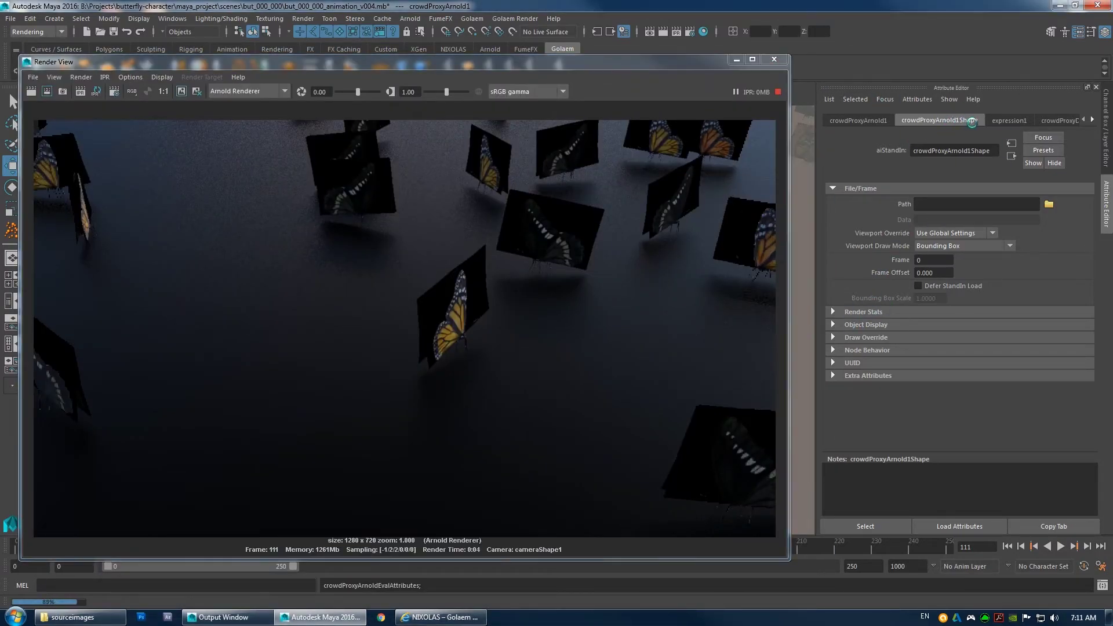
{"action": "left_click", "coordinate": [868, 309]}
{"action": "scroll", "coordinate": [959, 379], "scroll_direction": "down", "scroll_amount": 2}
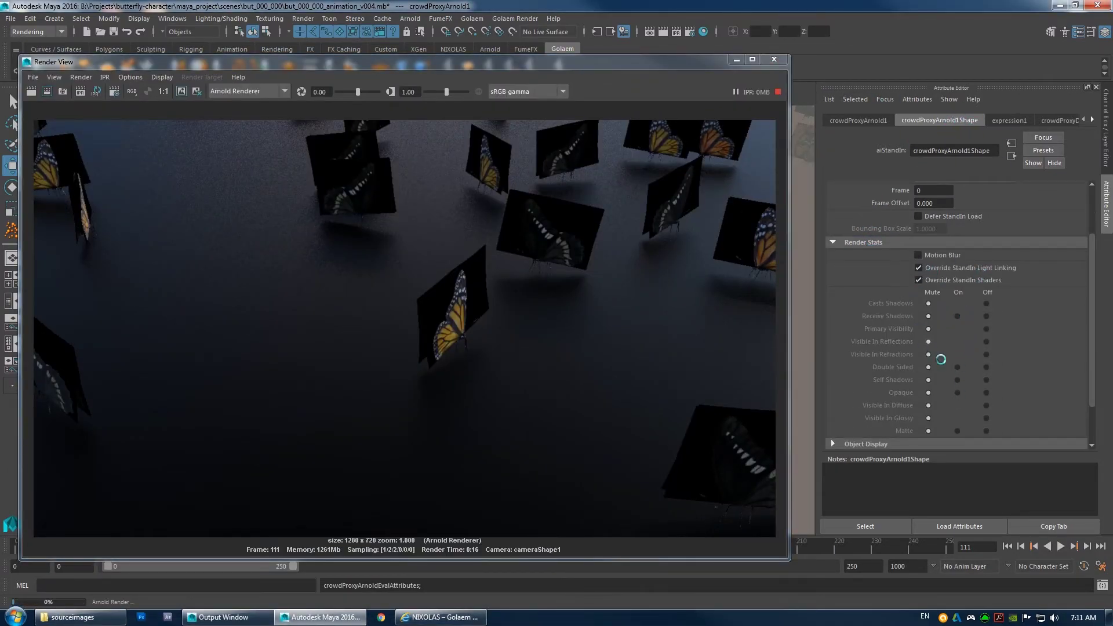
{"action": "left_click", "coordinate": [985, 392]}
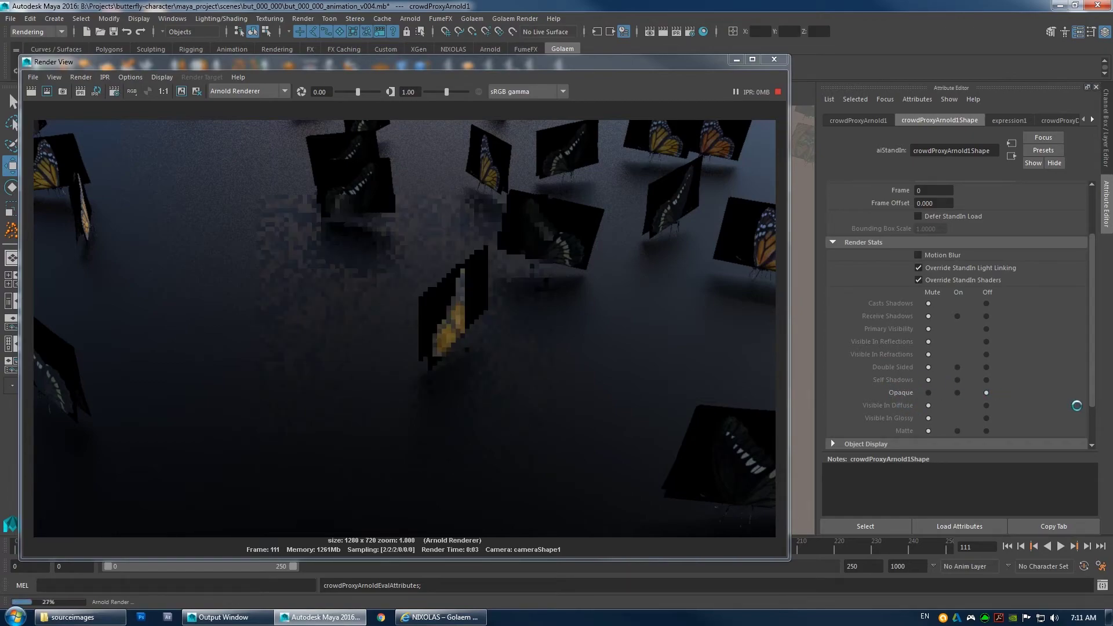
{"action": "left_click", "coordinate": [85, 92]}
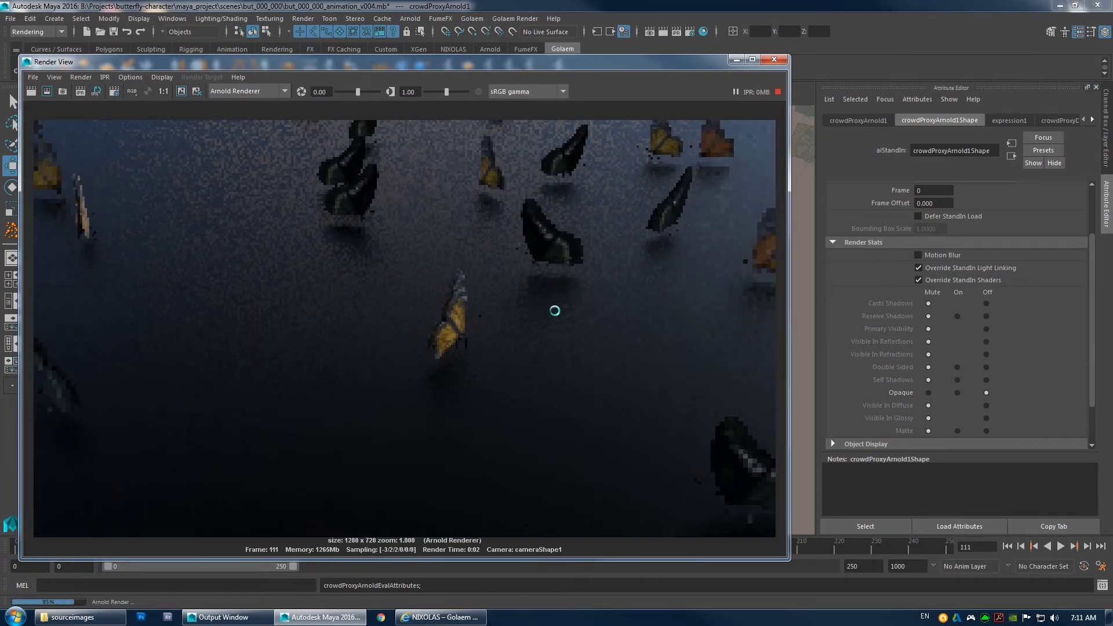
Enable Motion Blur in the render stats of crowdProxyArnold1Shape.
{"action": "left_click", "coordinate": [1105, 194]}
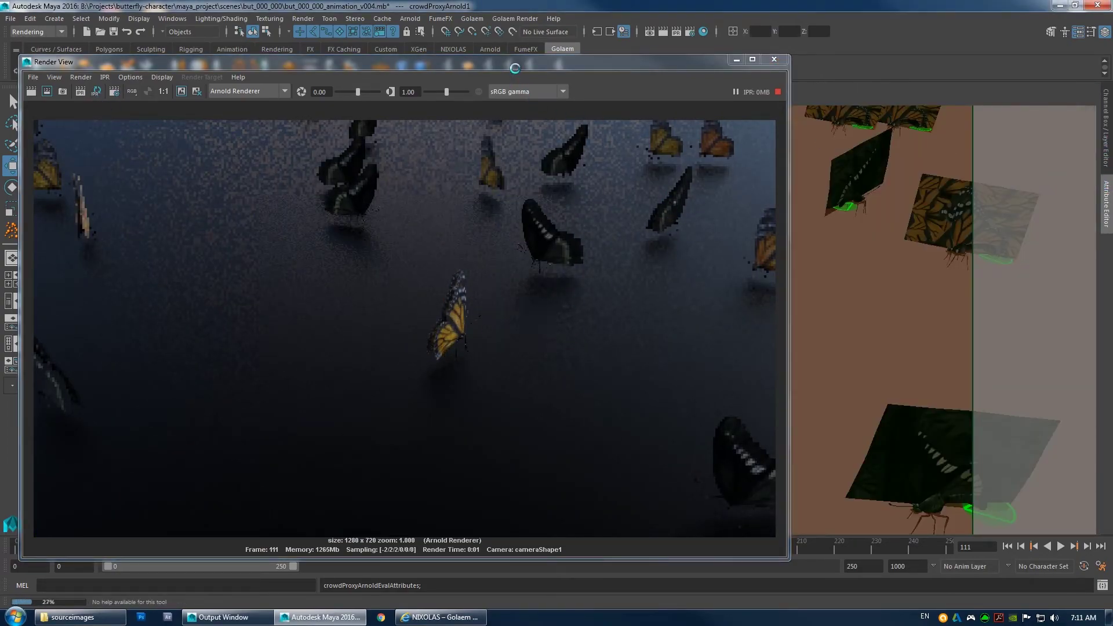
{"action": "left_click_drag", "start_coordinate": [513, 67], "coordinate": [616, 70]}
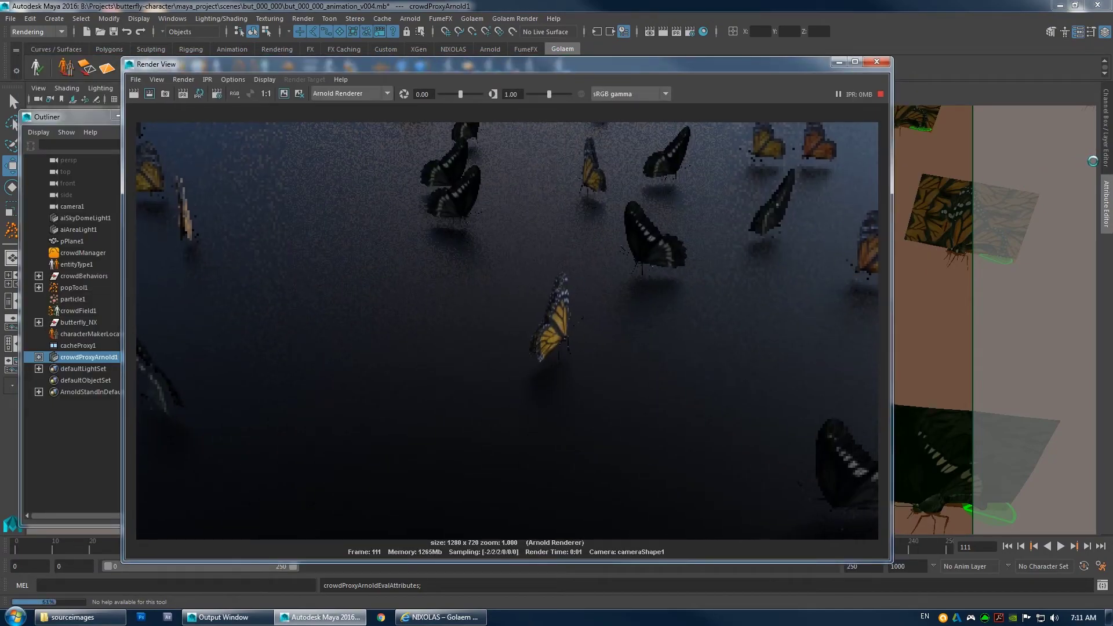
{"action": "left_click", "coordinate": [1105, 156]}
{"action": "left_click_drag", "start_coordinate": [736, 68], "coordinate": [626, 70]}
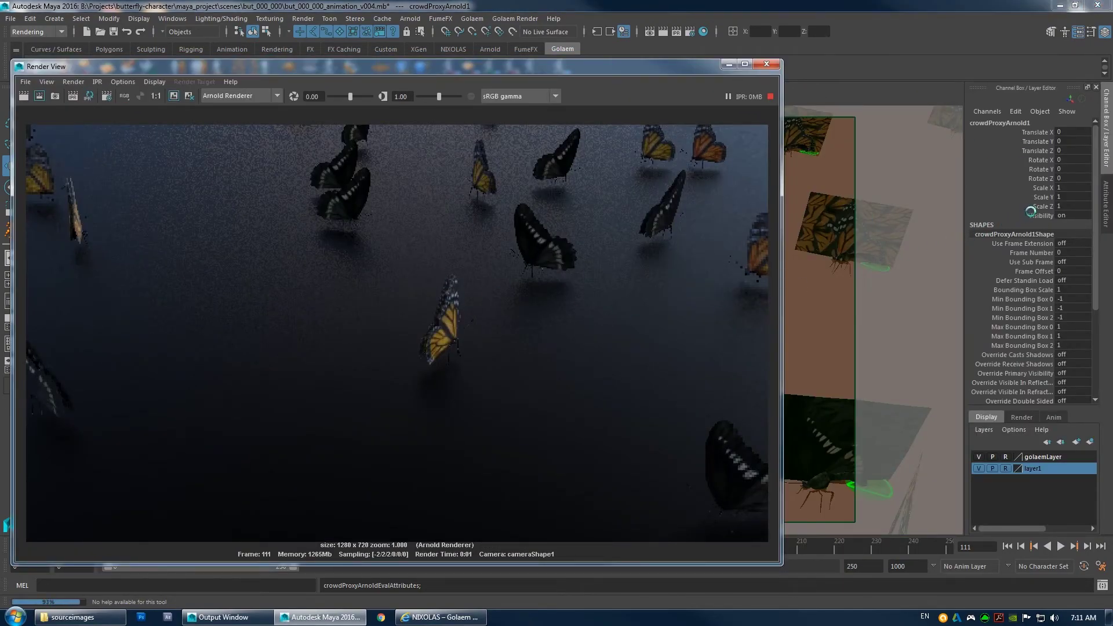
{"action": "left_click", "coordinate": [1104, 200]}
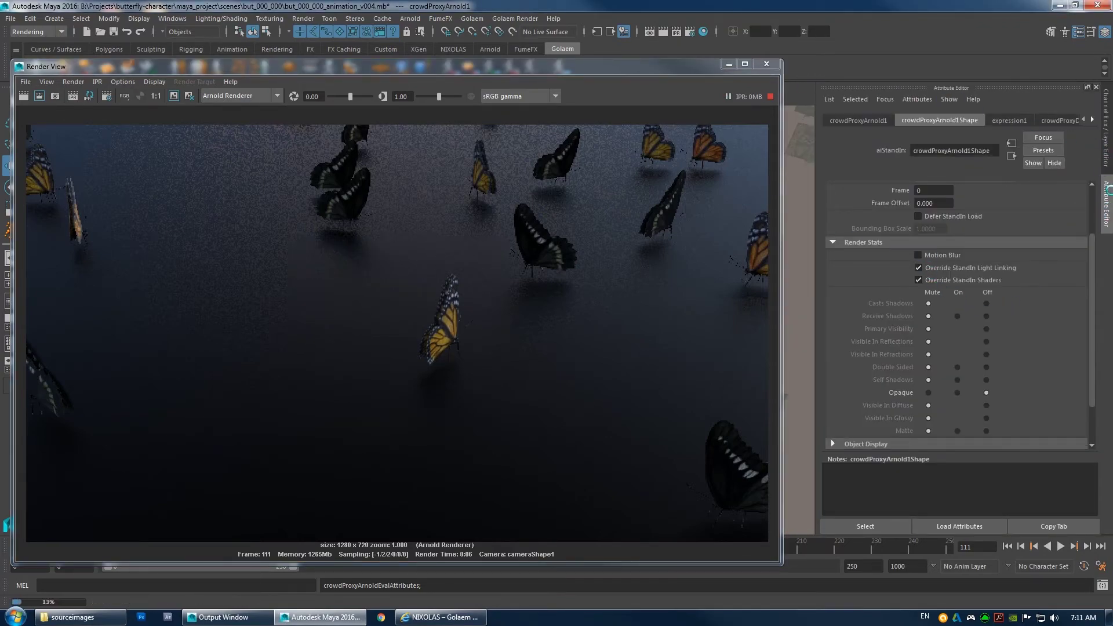
{"action": "left_click", "coordinate": [943, 253]}
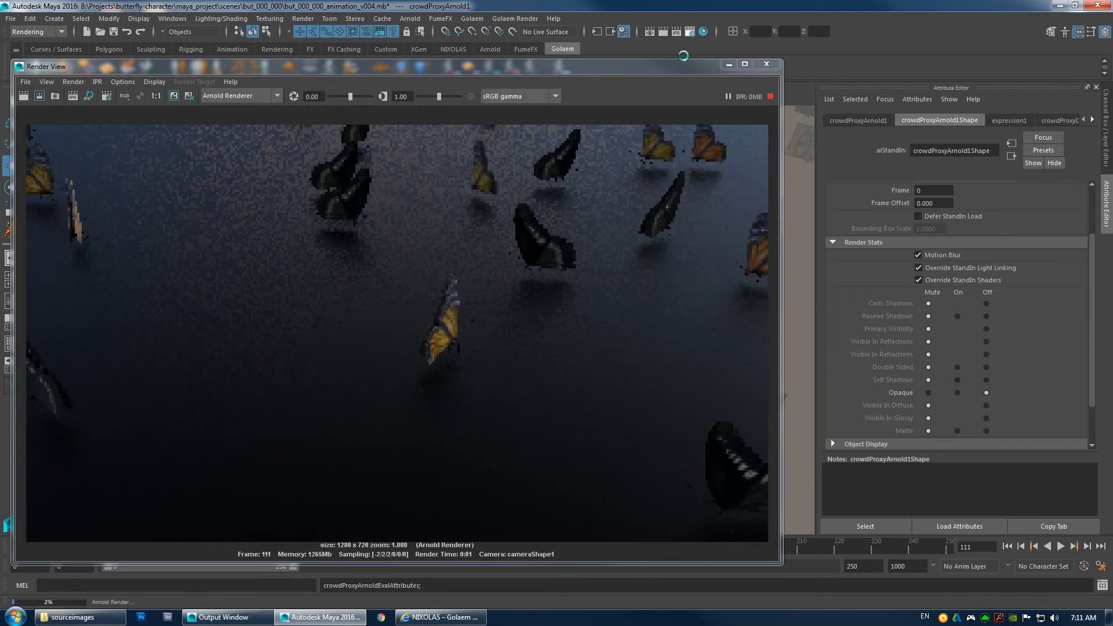
Check the Motion Blur section of the Arnold render settings, close them and examine the updated IPR render.
{"action": "left_click", "coordinate": [689, 32]}
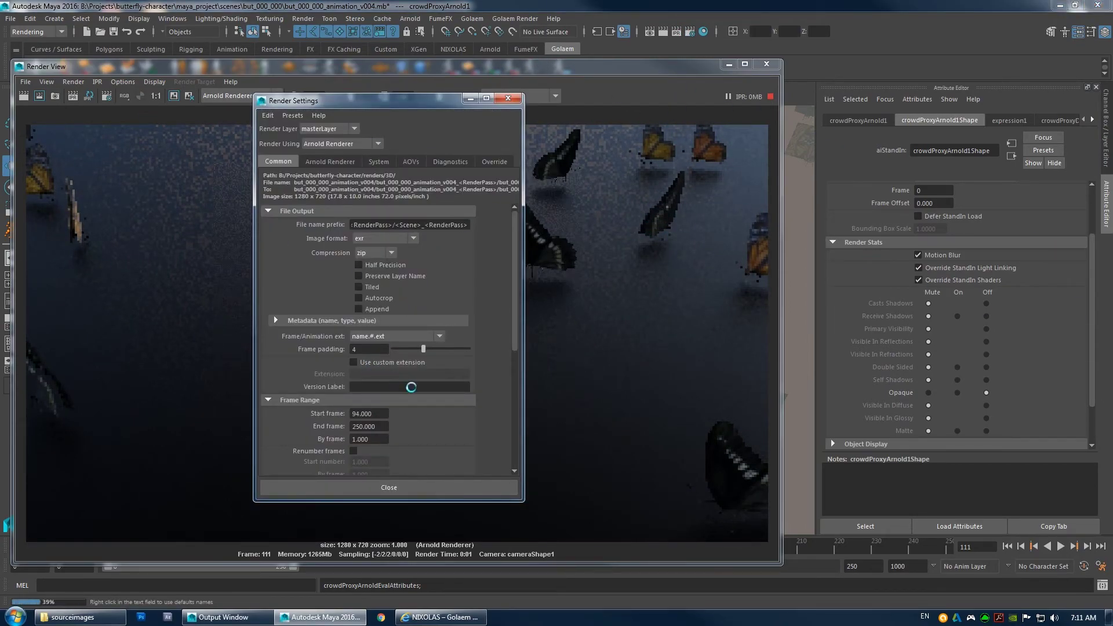
{"action": "left_click", "coordinate": [330, 162]}
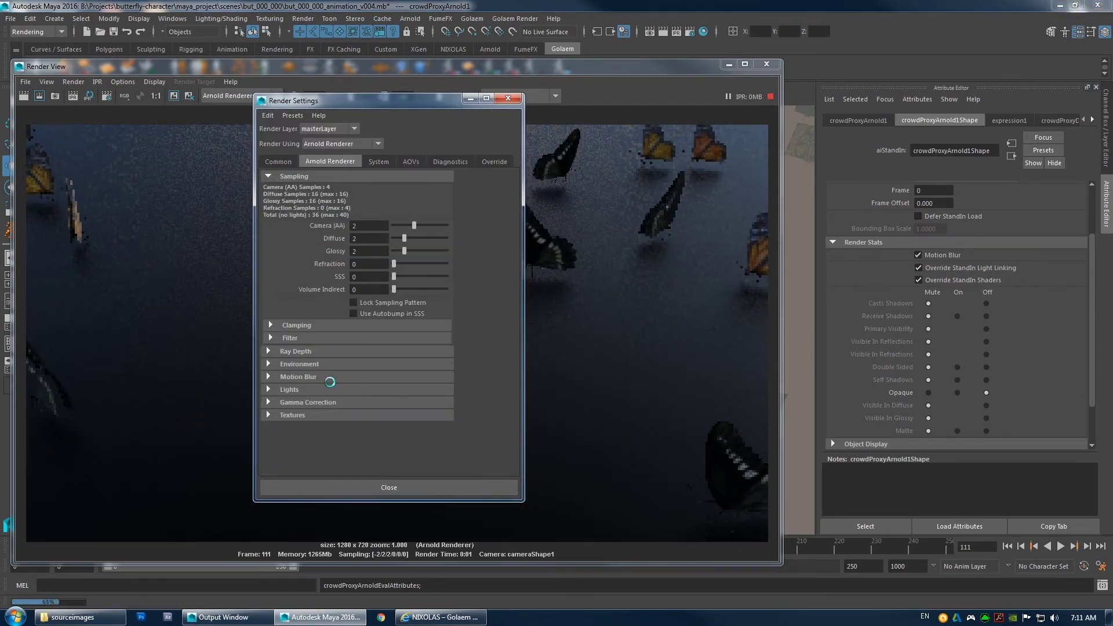
{"action": "left_click", "coordinate": [297, 380]}
{"action": "left_click", "coordinate": [384, 489]}
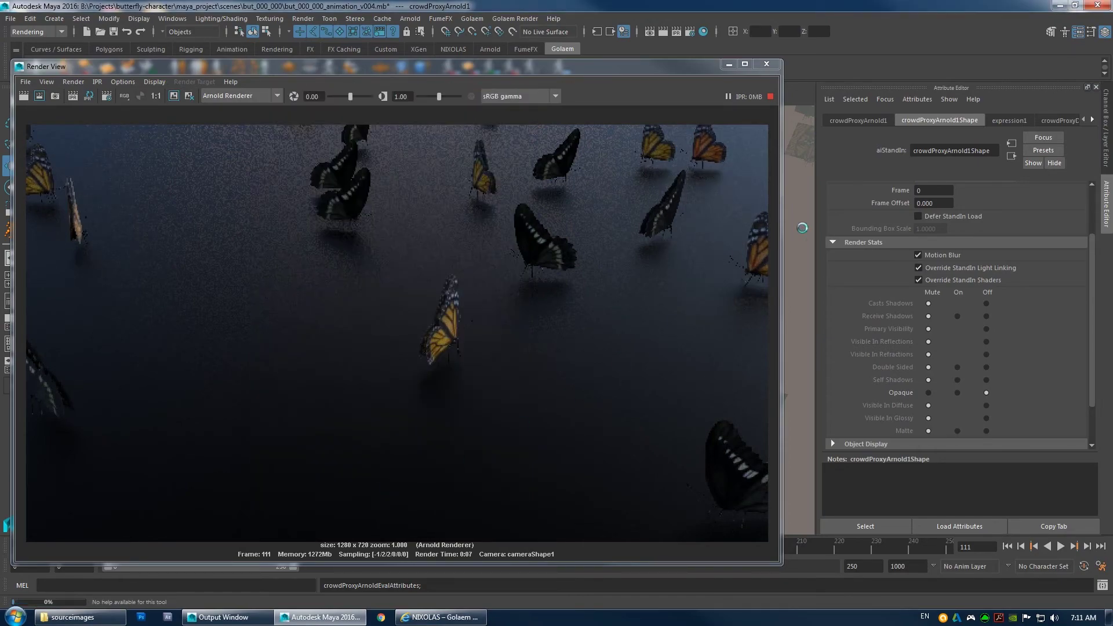
{"action": "left_click_drag", "start_coordinate": [470, 71], "coordinate": [602, 60]}
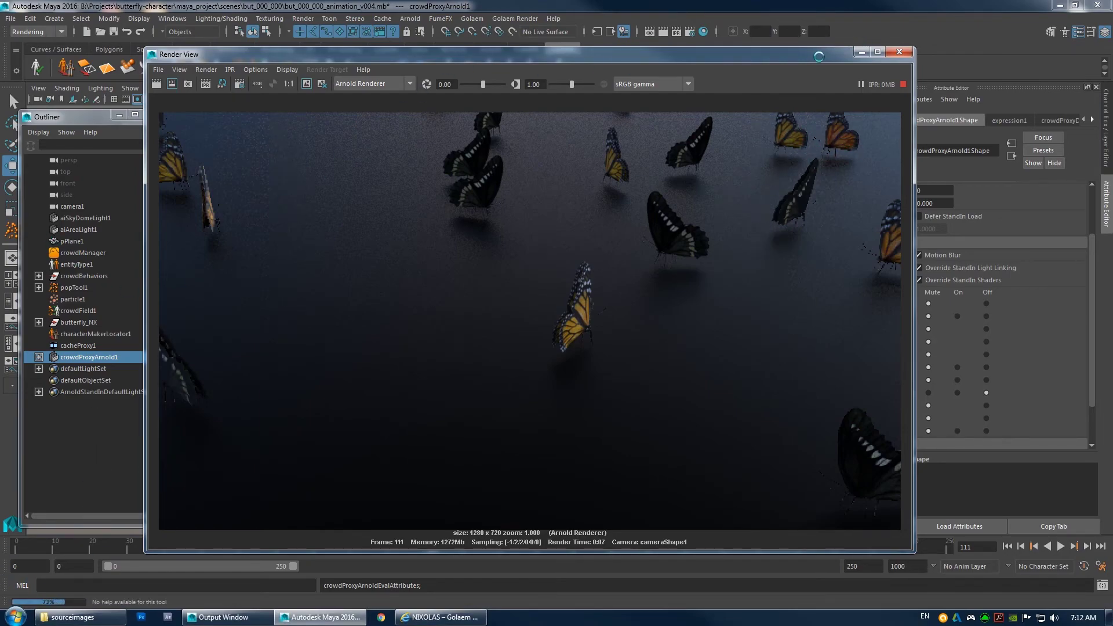
Inspect the Float Attr Name of butterflyVariationUserDataFloat1 in the Hypershade, then close the Hypershade.
{"action": "left_click_drag", "start_coordinate": [818, 56], "coordinate": [795, 177]}
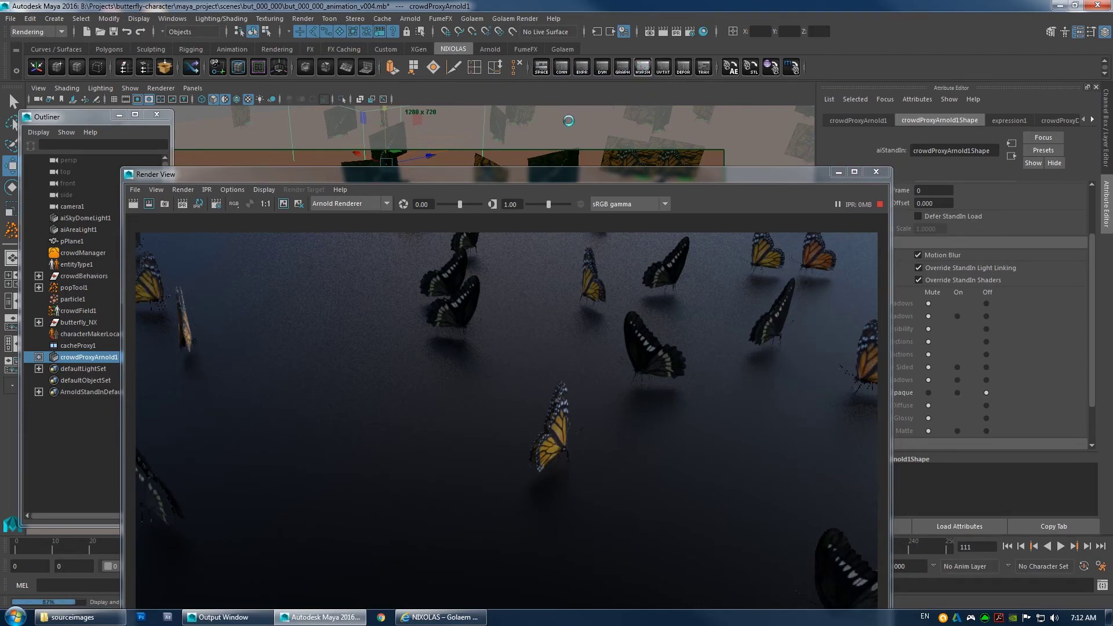
{"action": "left_click", "coordinate": [642, 67]}
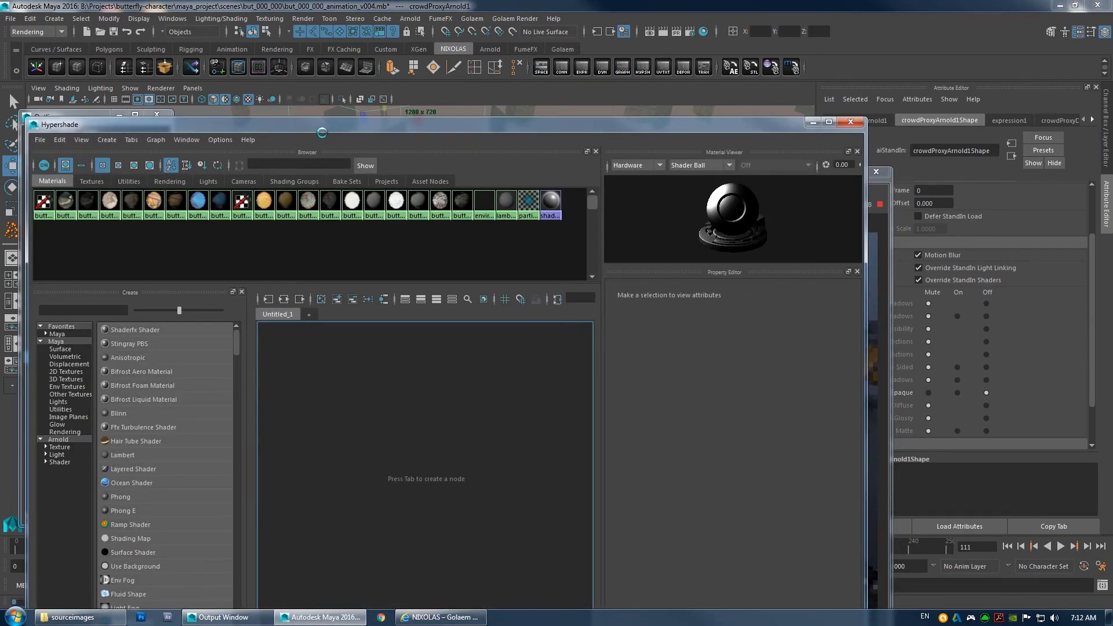
{"action": "left_click_drag", "start_coordinate": [321, 128], "coordinate": [505, 38]}
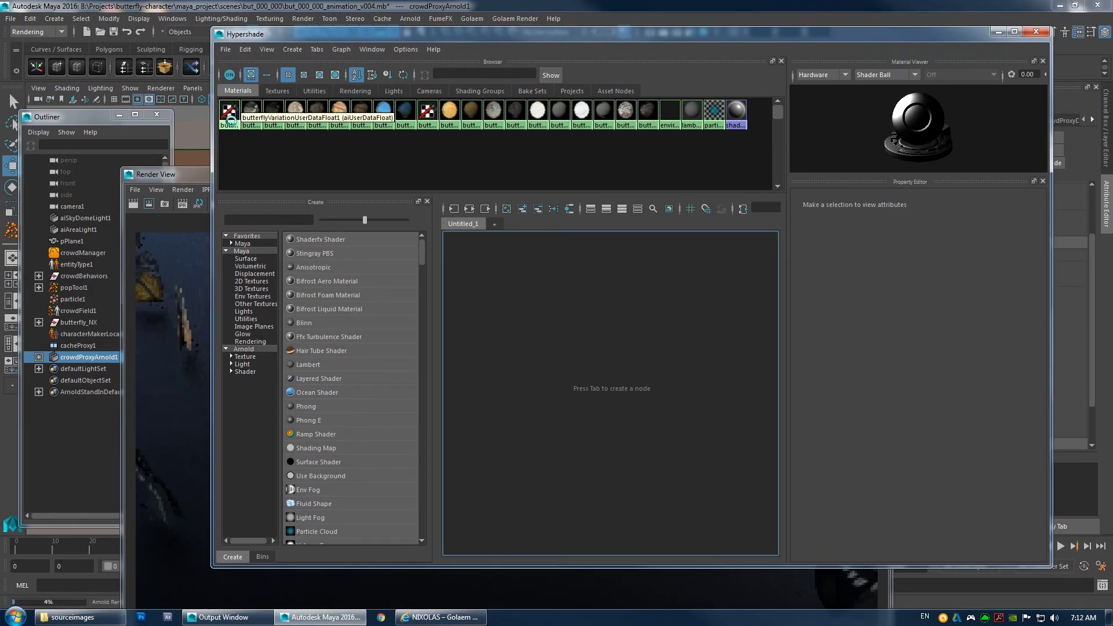
{"action": "left_click", "coordinate": [229, 111]}
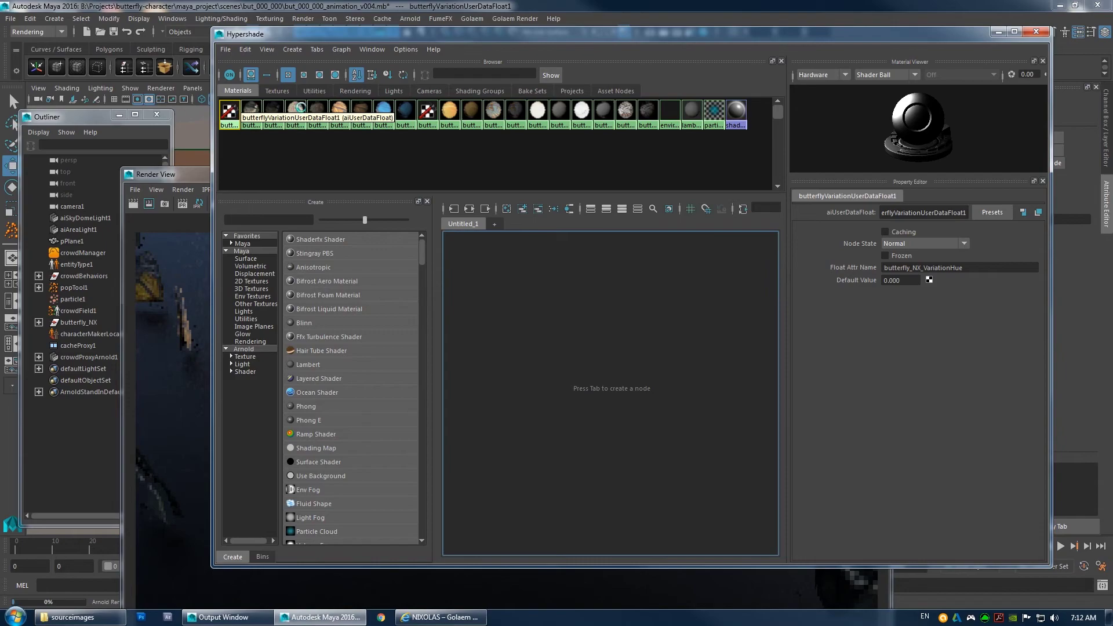
{"action": "left_click", "coordinate": [1035, 32]}
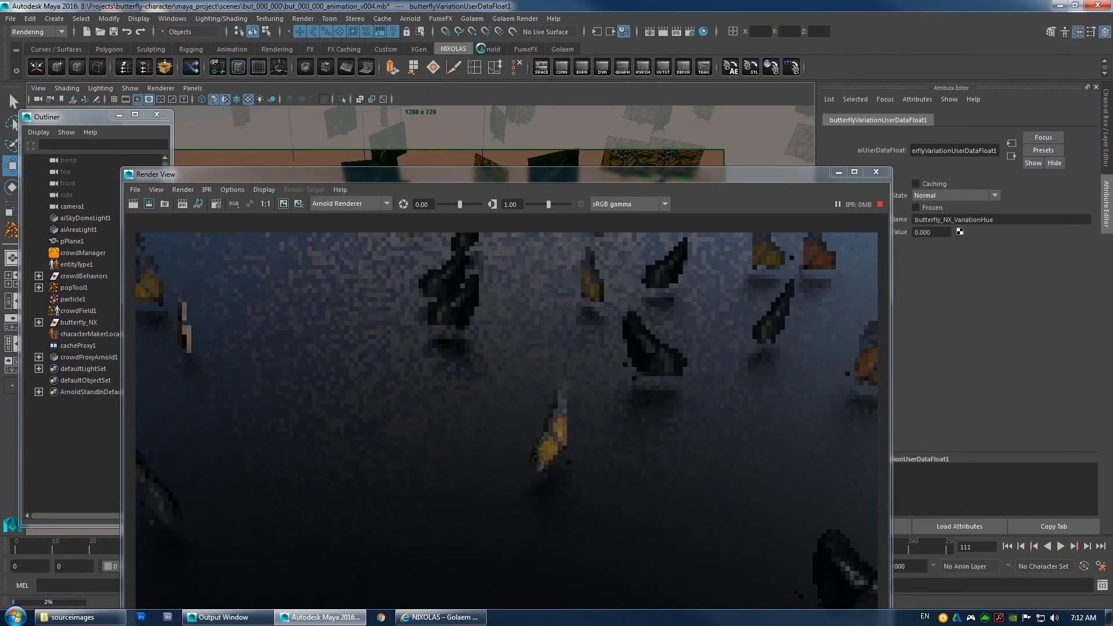
Open the Golaem Character Maker and load butterfly_NX.gcha from C:/Golaem/Characters/characters.
{"action": "left_click", "coordinate": [557, 49]}
{"action": "left_click", "coordinate": [66, 67]}
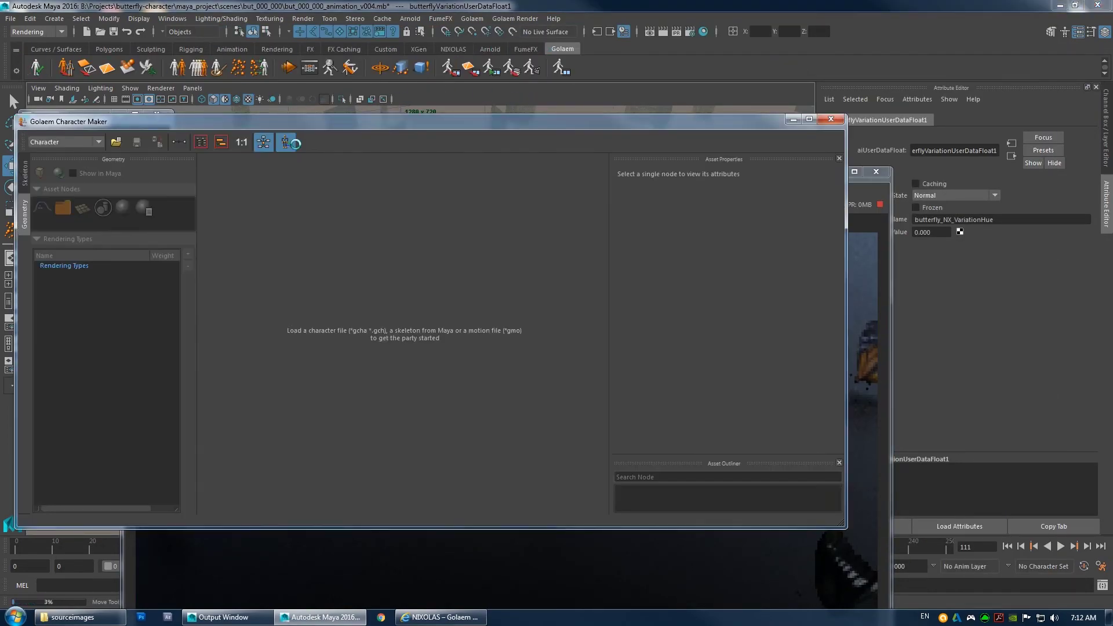
{"action": "left_click", "coordinate": [116, 142]}
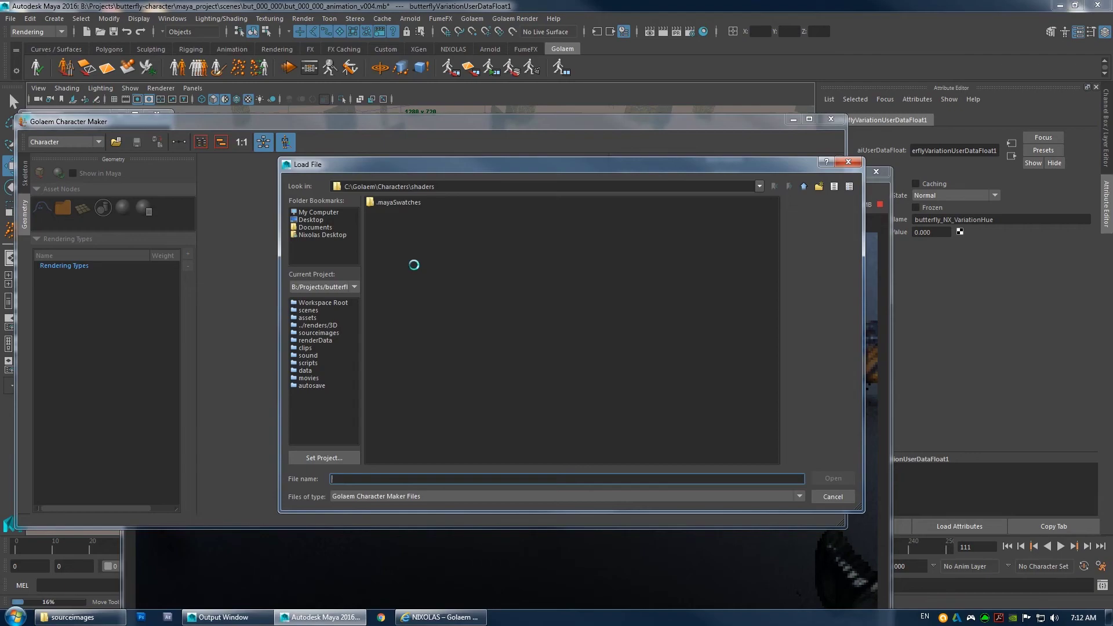
{"action": "left_click", "coordinate": [803, 187]}
{"action": "double_click", "coordinate": [389, 202]}
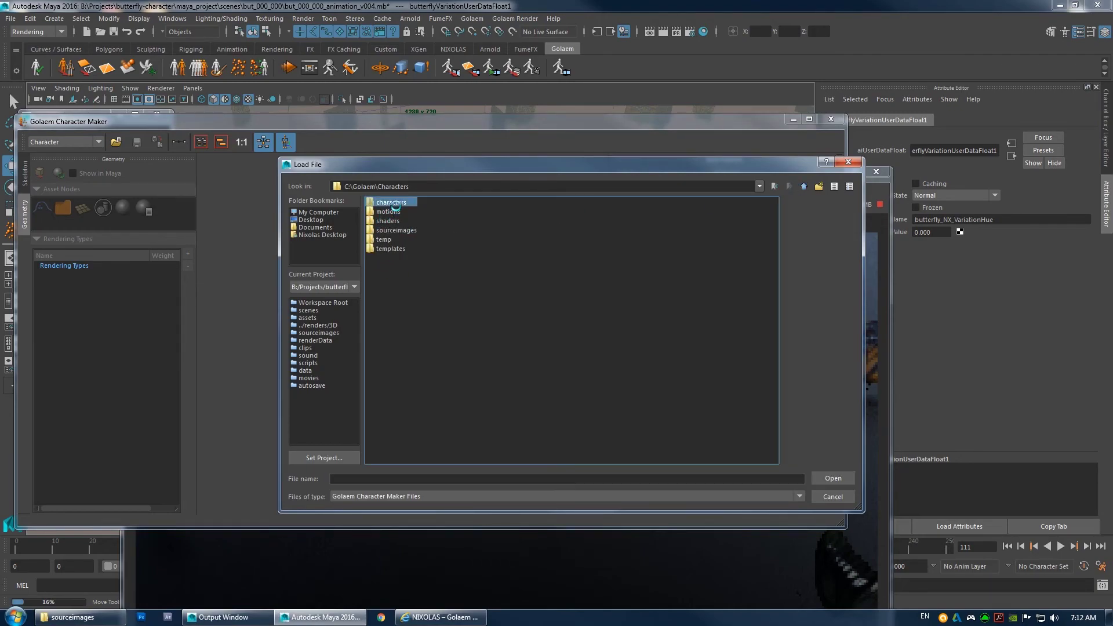
{"action": "double_click", "coordinate": [408, 212]}
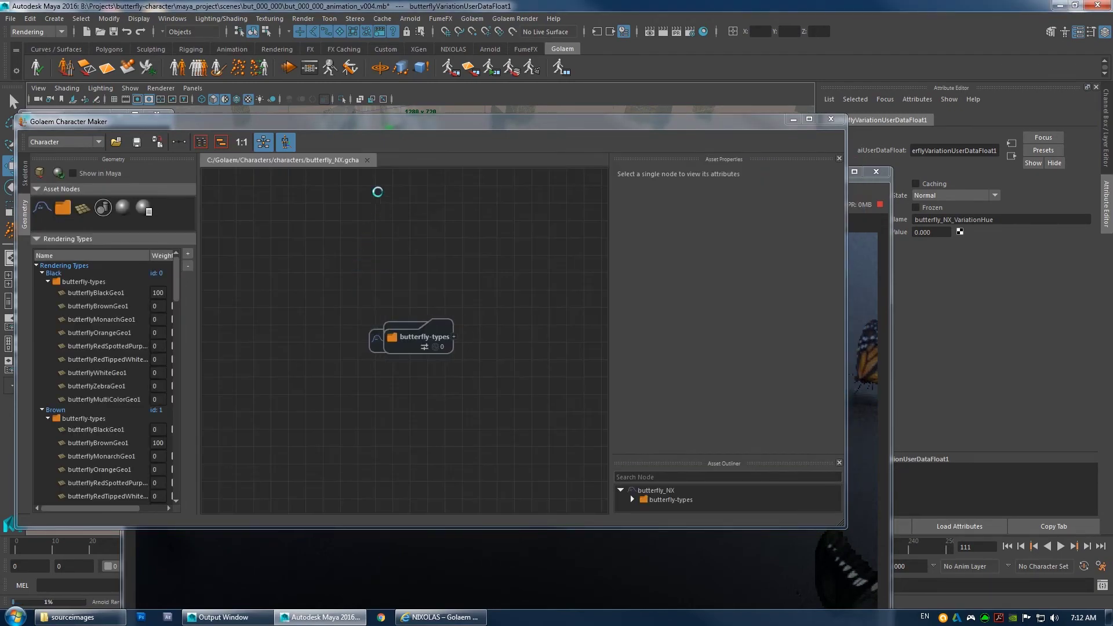
Rearrange the Character Maker and Render View windows so the butterfly_NX node graph is fully in view.
{"action": "left_click_drag", "start_coordinate": [640, 218], "coordinate": [637, 212]}
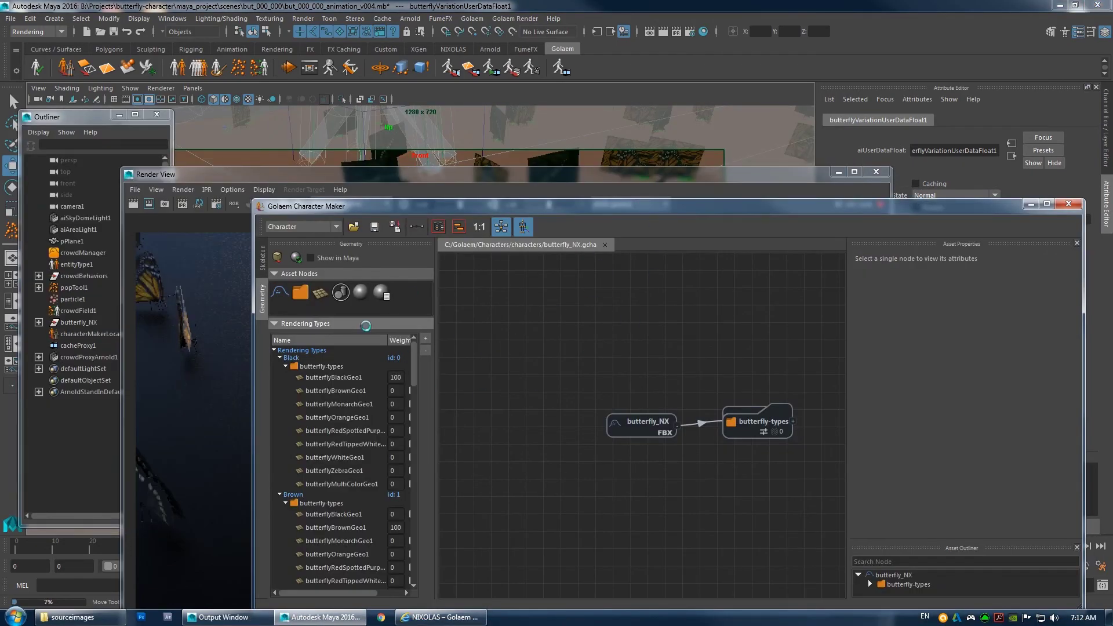
{"action": "left_click", "coordinate": [262, 295]}
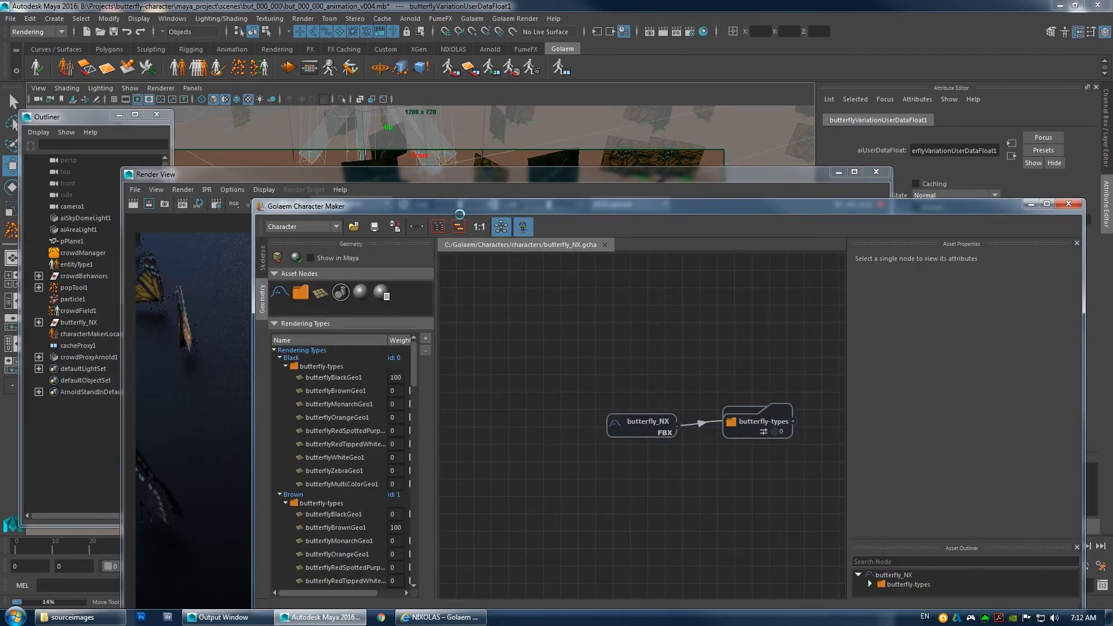
{"action": "left_click_drag", "start_coordinate": [459, 213], "coordinate": [491, 350]}
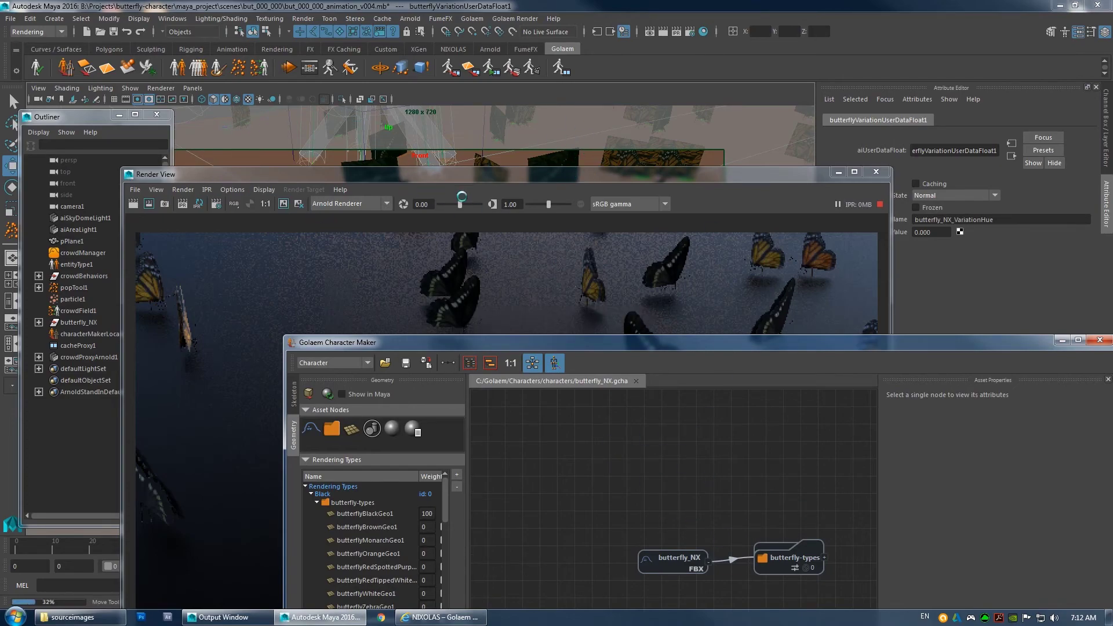
{"action": "left_click_drag", "start_coordinate": [494, 173], "coordinate": [410, 105]}
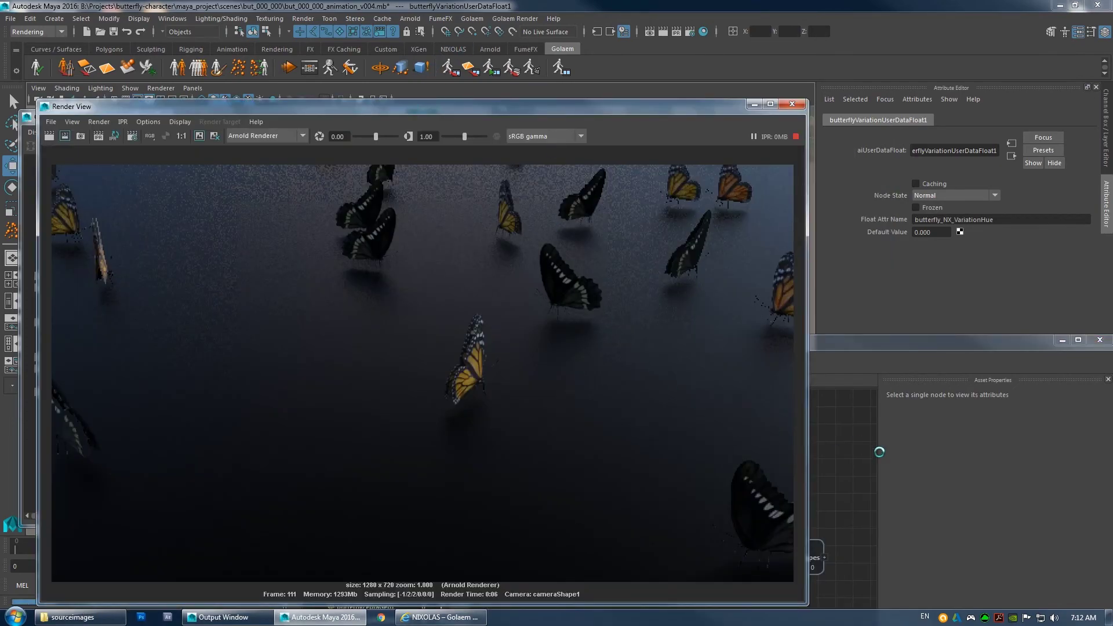
{"action": "left_click", "coordinate": [844, 344]}
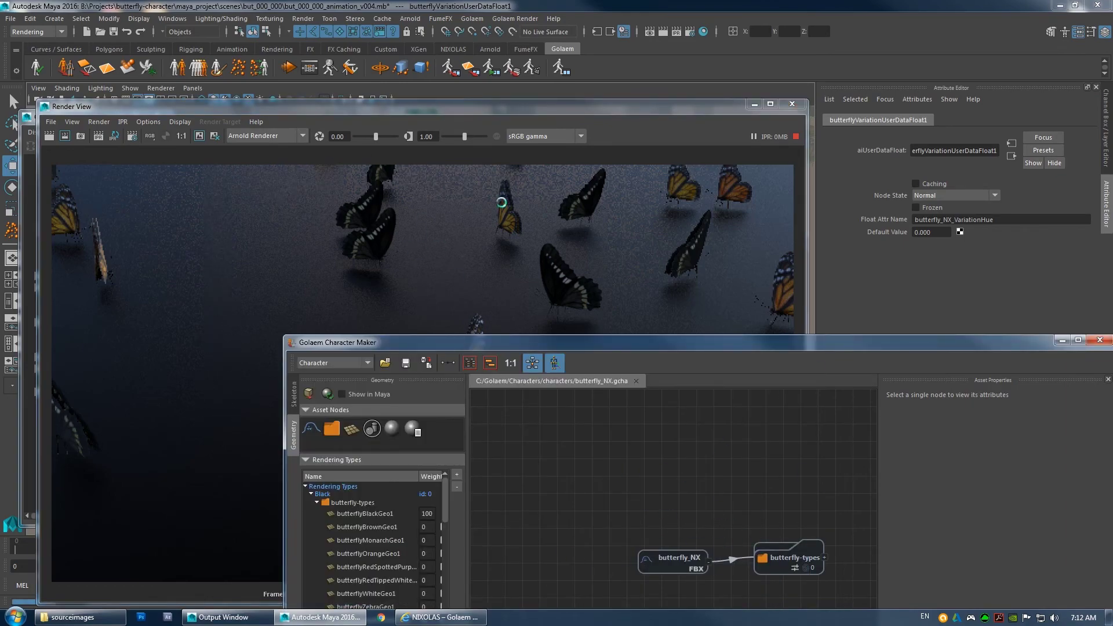
{"action": "left_click_drag", "start_coordinate": [350, 107], "coordinate": [234, 9]}
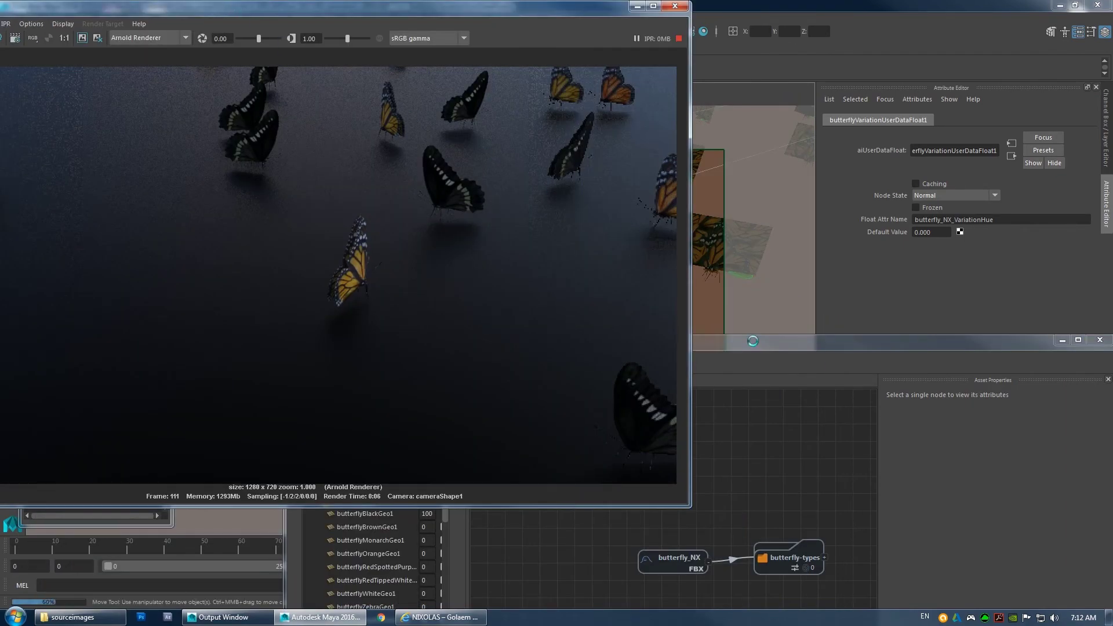
{"action": "left_click_drag", "start_coordinate": [752, 341], "coordinate": [614, 143]}
Expand the butterfly-types asset group in the node graph to show its butterfly geometry nodes.
{"action": "left_click", "coordinate": [684, 366]}
{"action": "left_click", "coordinate": [686, 365]}
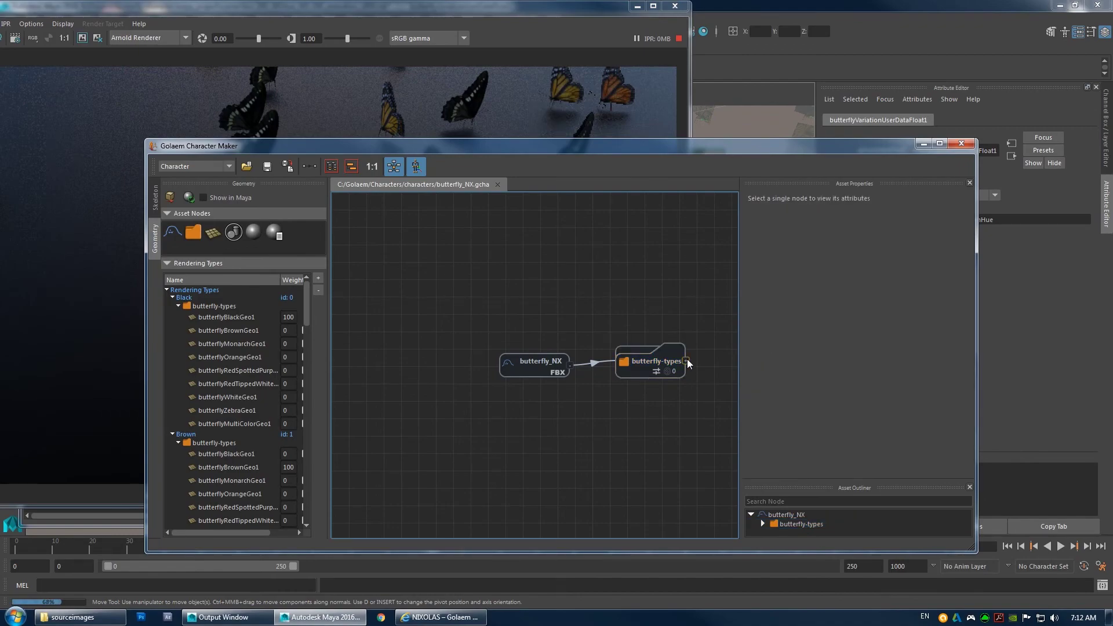
{"action": "left_click", "coordinate": [687, 360]}
{"action": "left_click", "coordinate": [603, 116]}
{"action": "middle_click_drag", "start_coordinate": [578, 266], "coordinate": [353, 244], "text": "alt"}
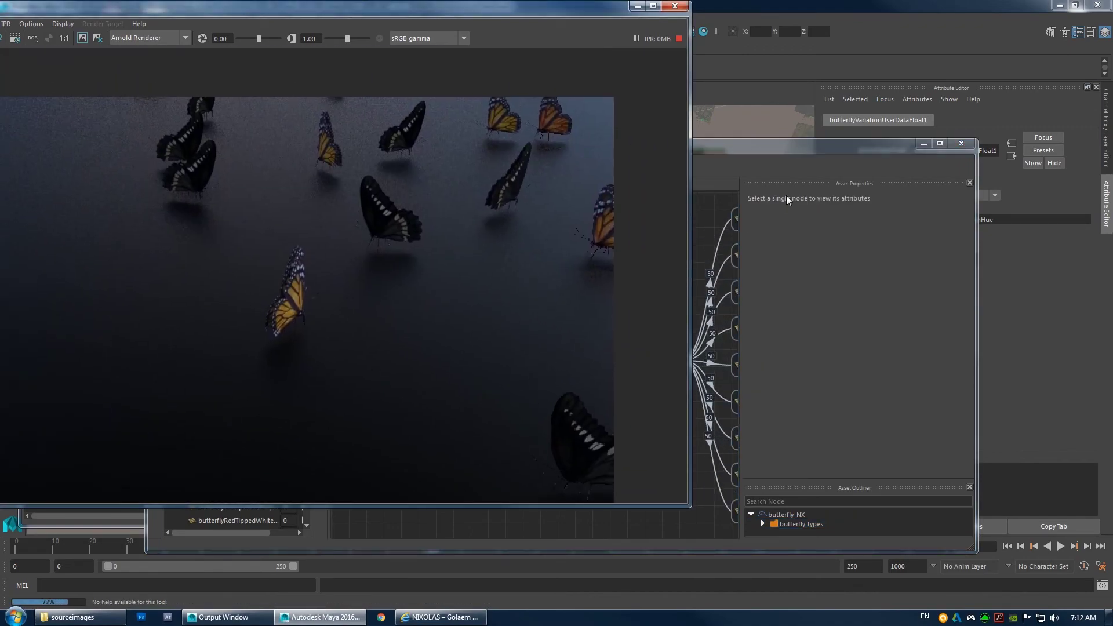
{"action": "left_click", "coordinate": [747, 162]}
{"action": "middle_click_drag", "start_coordinate": [654, 259], "coordinate": [587, 229], "text": "alt"}
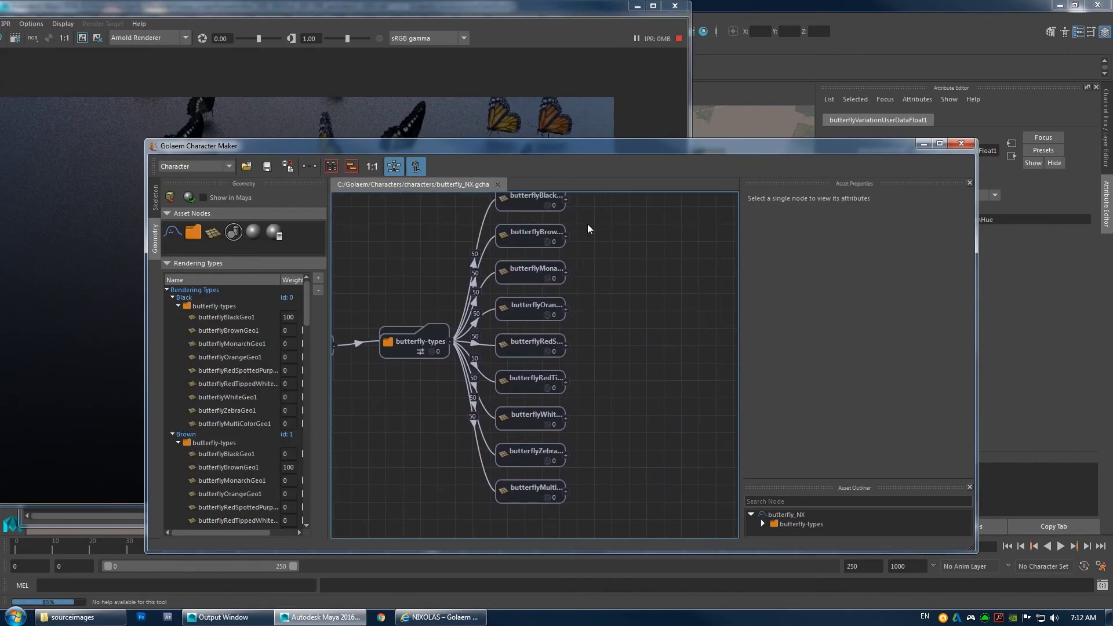
Expand the butterflyBlackGeo1 branch down to its shader nodes and select the butterfly_NX_VariationHue shader attribute.
{"action": "left_click", "coordinate": [569, 245]}
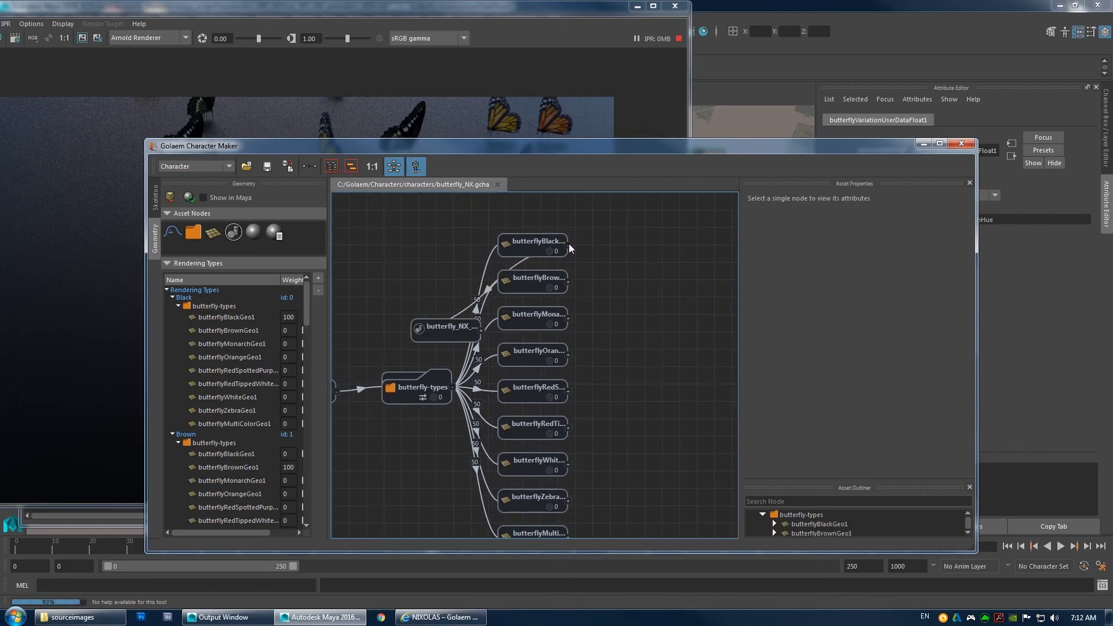
{"action": "middle_click_drag", "start_coordinate": [666, 294], "coordinate": [581, 283], "text": "alt"}
{"action": "left_click", "coordinate": [598, 235]}
{"action": "middle_click_drag", "start_coordinate": [654, 270], "coordinate": [561, 277], "text": "alt"}
{"action": "left_click", "coordinate": [582, 254]}
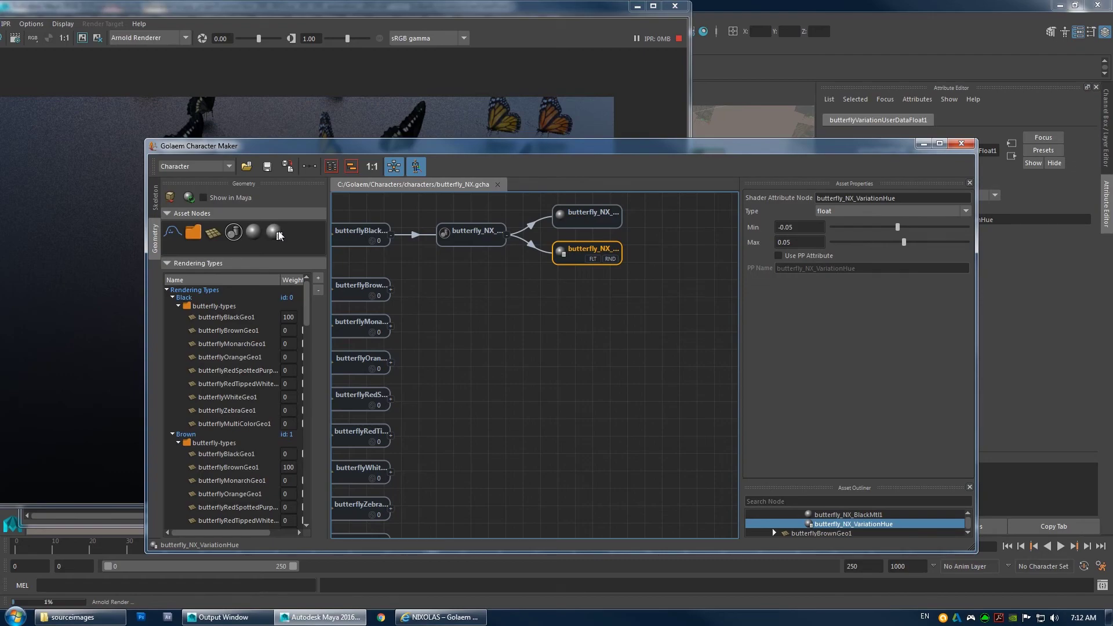
{"action": "left_click_drag", "start_coordinate": [591, 245], "coordinate": [598, 245]}
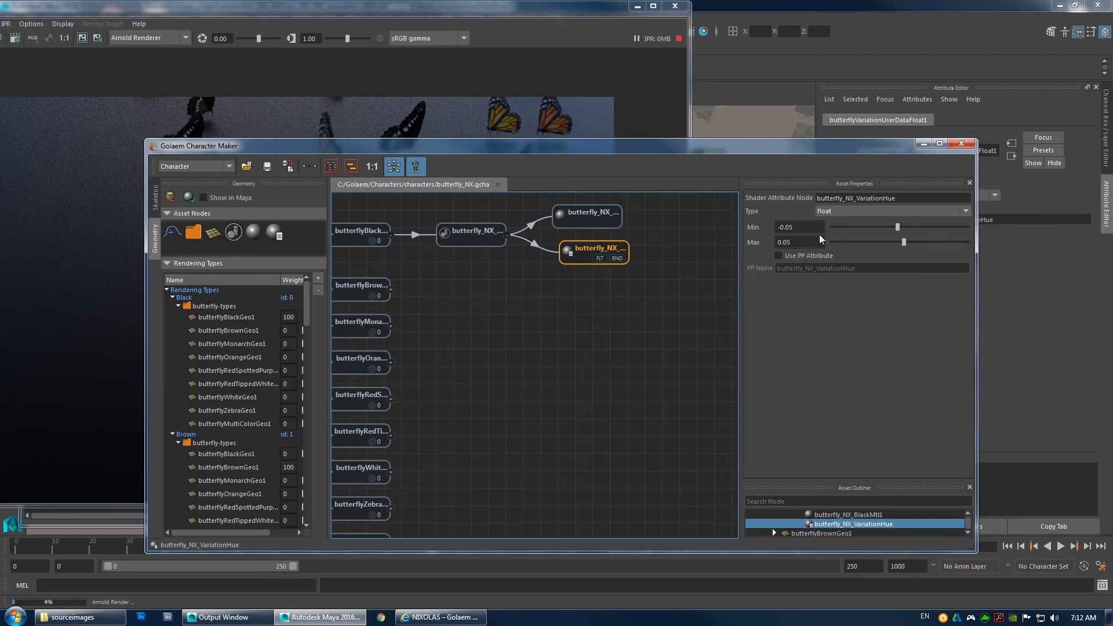
Set the butterfly_NX_VariationHue shader attribute's Min to -1 and Max to 1.
{"action": "left_click", "coordinate": [790, 229]}
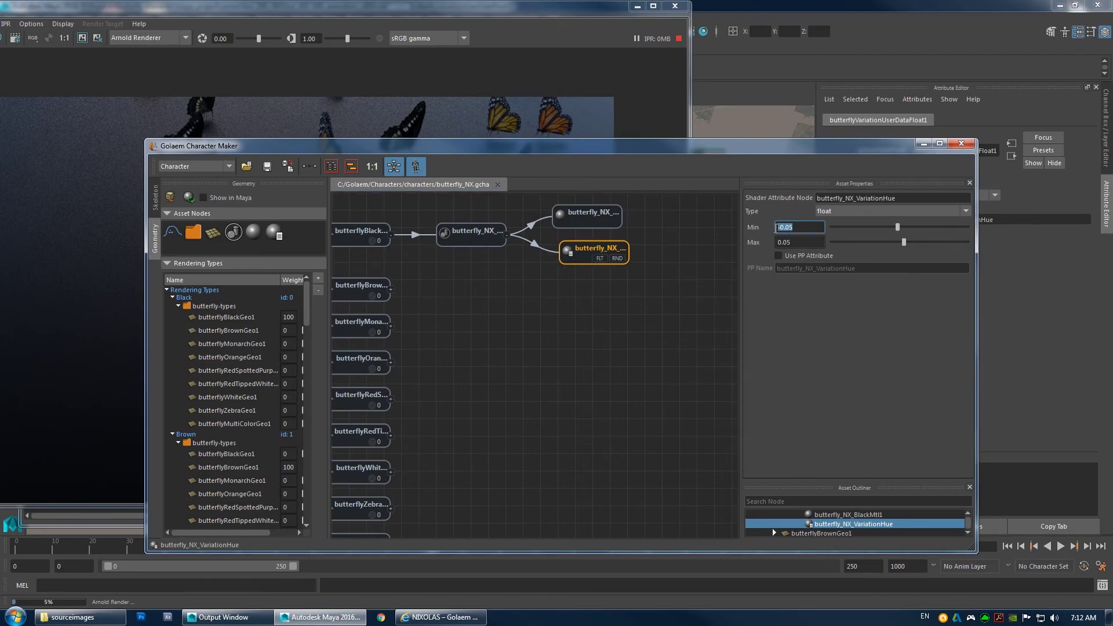
{"action": "type", "text": "-1"}
{"action": "key", "text": "Tab"}
Save the butterfly_NX character file and refresh the IPR render in the Render View.
{"action": "left_click_drag", "start_coordinate": [319, 13], "coordinate": [384, 198]}
{"action": "left_click", "coordinate": [266, 182]}
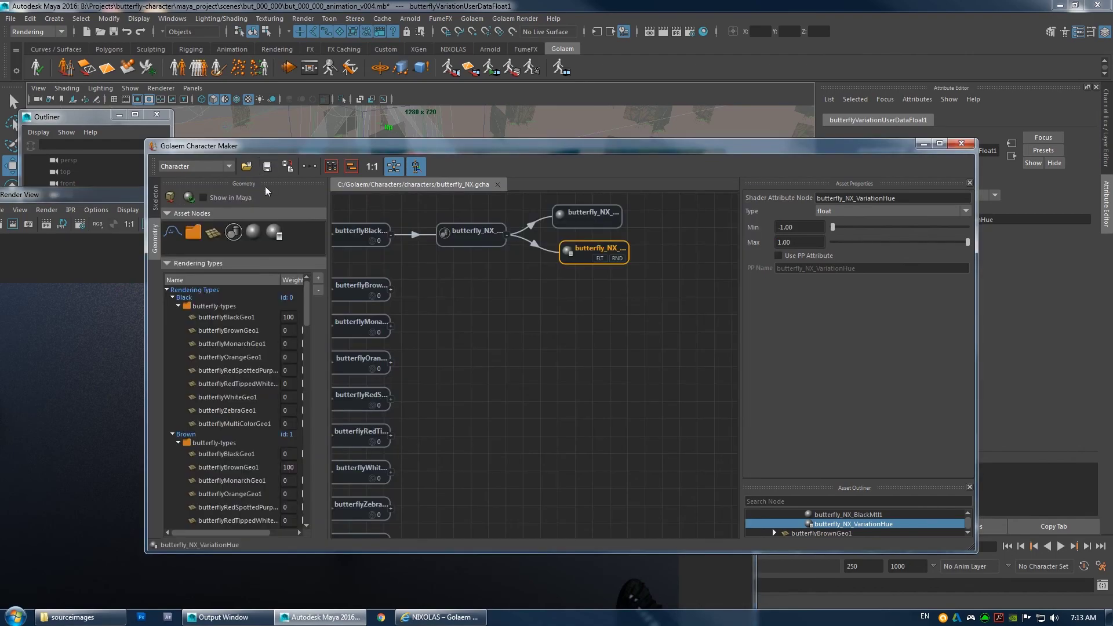
{"action": "left_click_drag", "start_coordinate": [131, 190], "coordinate": [404, 50]}
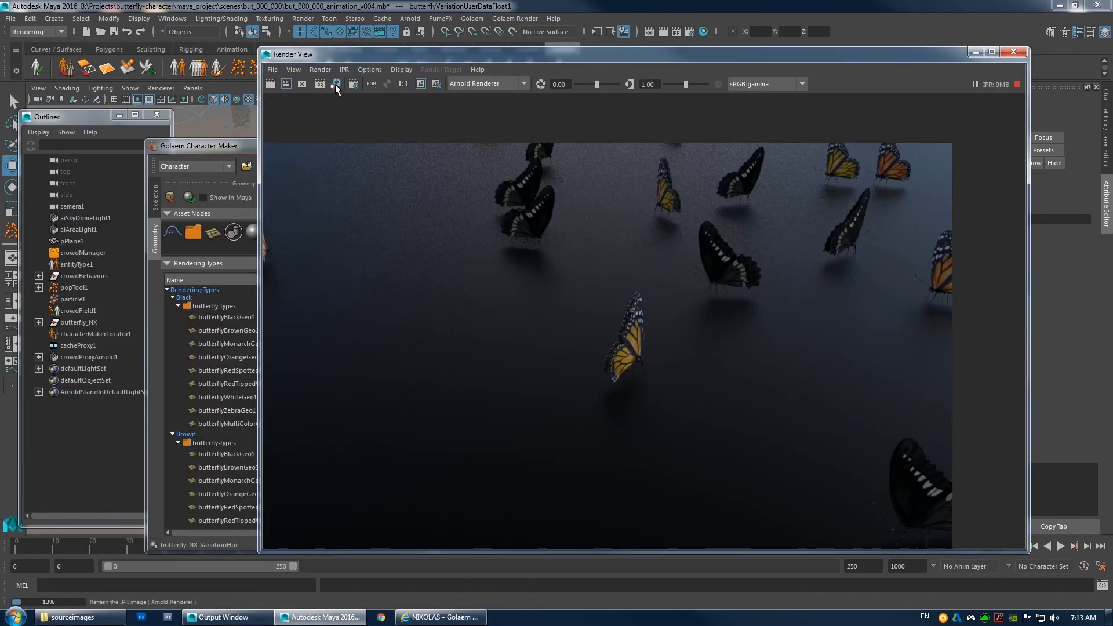
{"action": "left_click", "coordinate": [335, 85]}
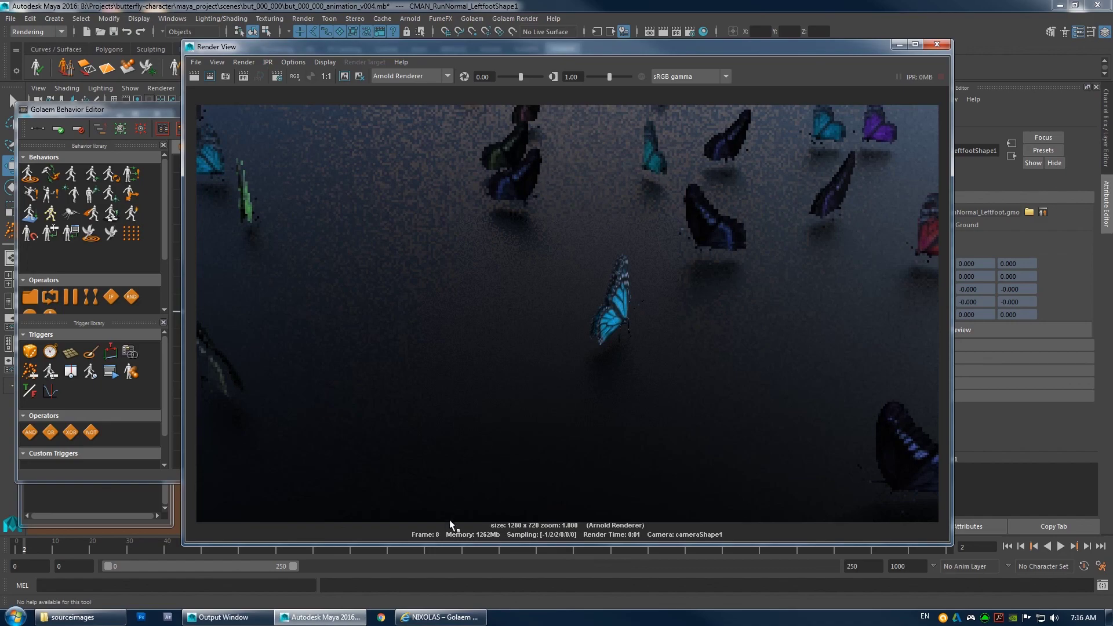
Switch to the browser showing the NIXOLAS Butterfly NX character page.
{"action": "left_click", "coordinate": [432, 617]}
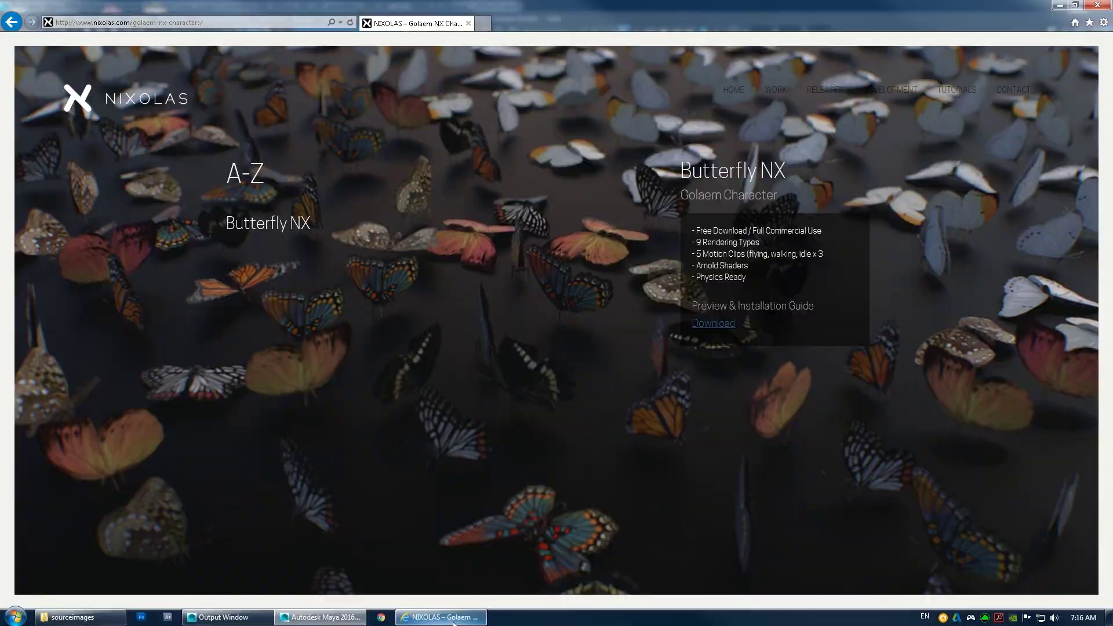